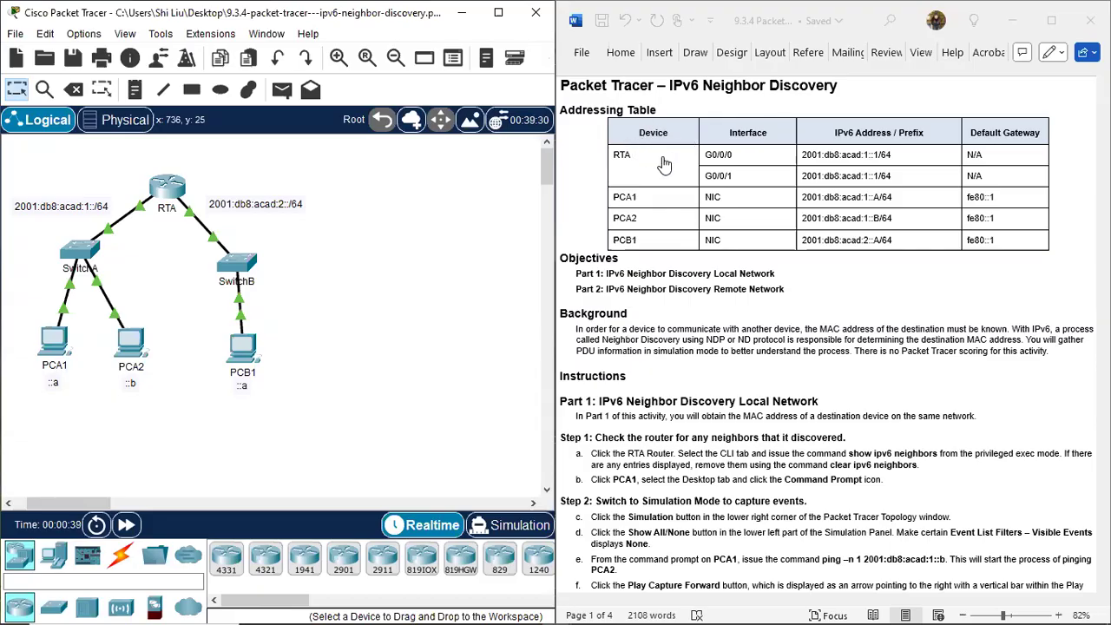
Examine the topology around router RTA, including the PCA1–PCA2 network and the PCB1 network.
drag(114, 157, 212, 236)
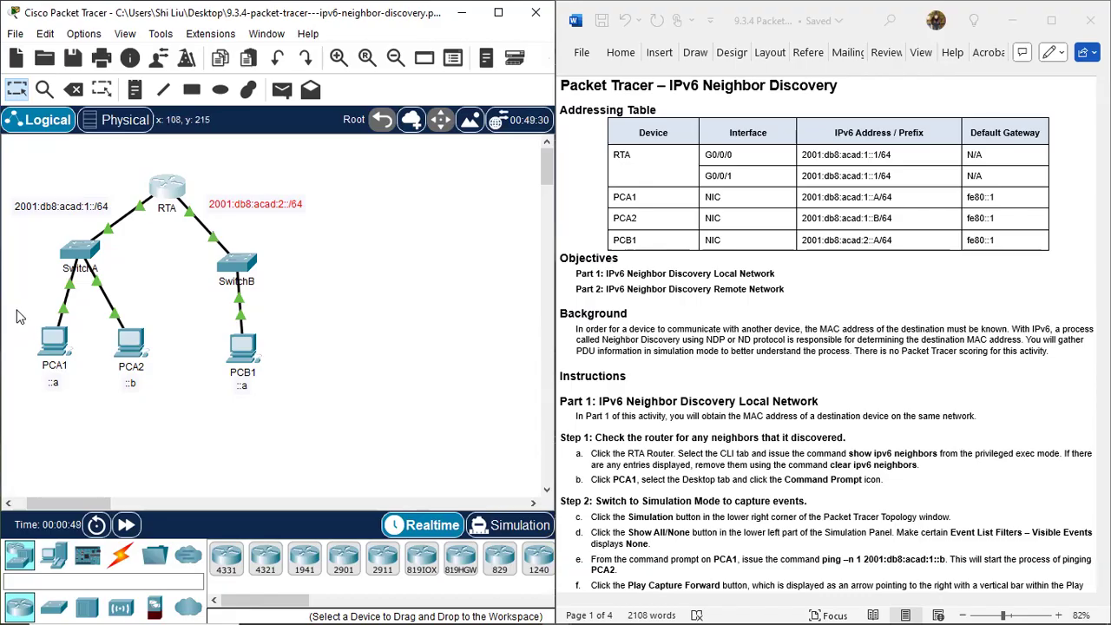
drag(16, 302, 179, 417)
drag(81, 187, 90, 224)
click(204, 330)
drag(204, 328, 281, 415)
drag(275, 181, 286, 234)
click(365, 257)
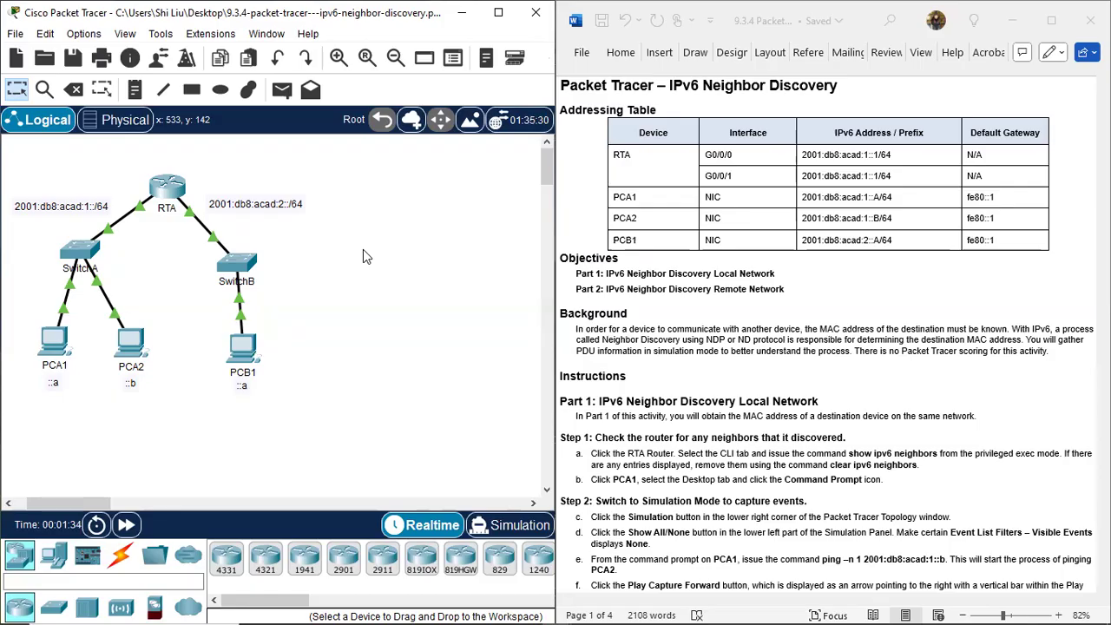
Examine the IPv6 prefix label of the PCA1–PCA2 network and the host address labels under PCA1, PCA2 and PCB1.
drag(86, 188, 113, 219)
drag(37, 186, 83, 228)
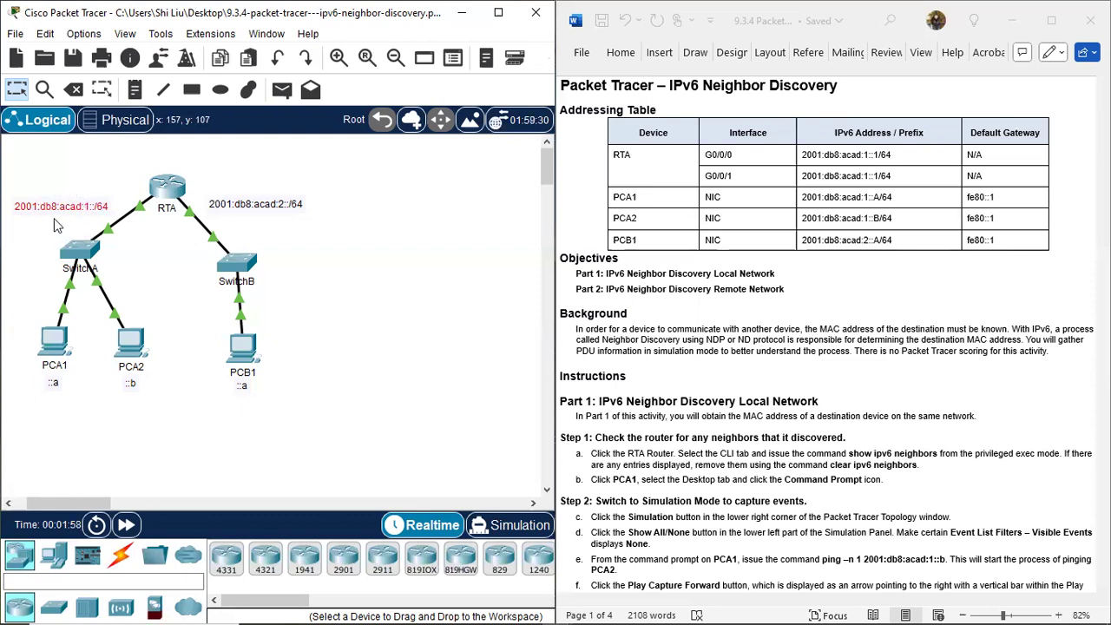
click(13, 198)
drag(7, 187, 38, 239)
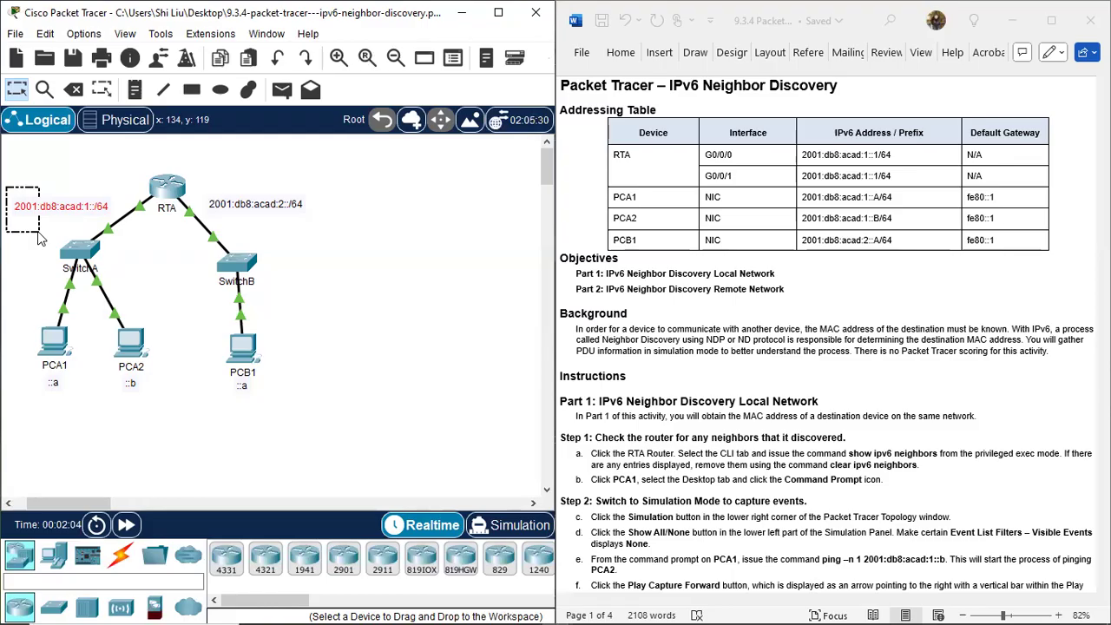
drag(38, 232, 20, 232)
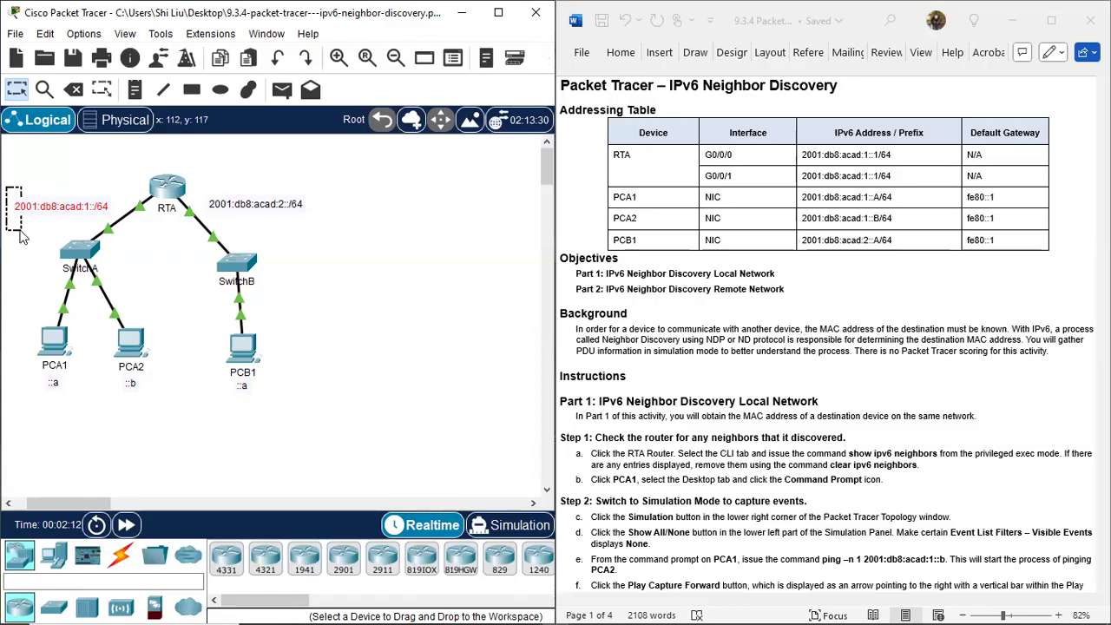
drag(20, 231, 20, 231)
drag(12, 190, 80, 227)
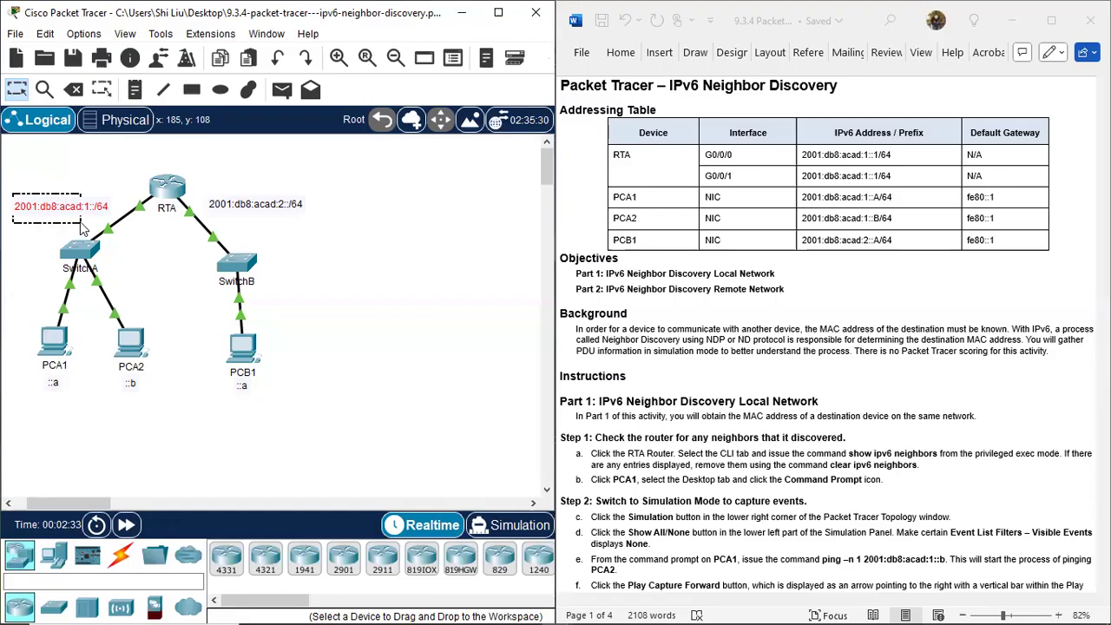
drag(80, 225, 81, 222)
click(81, 224)
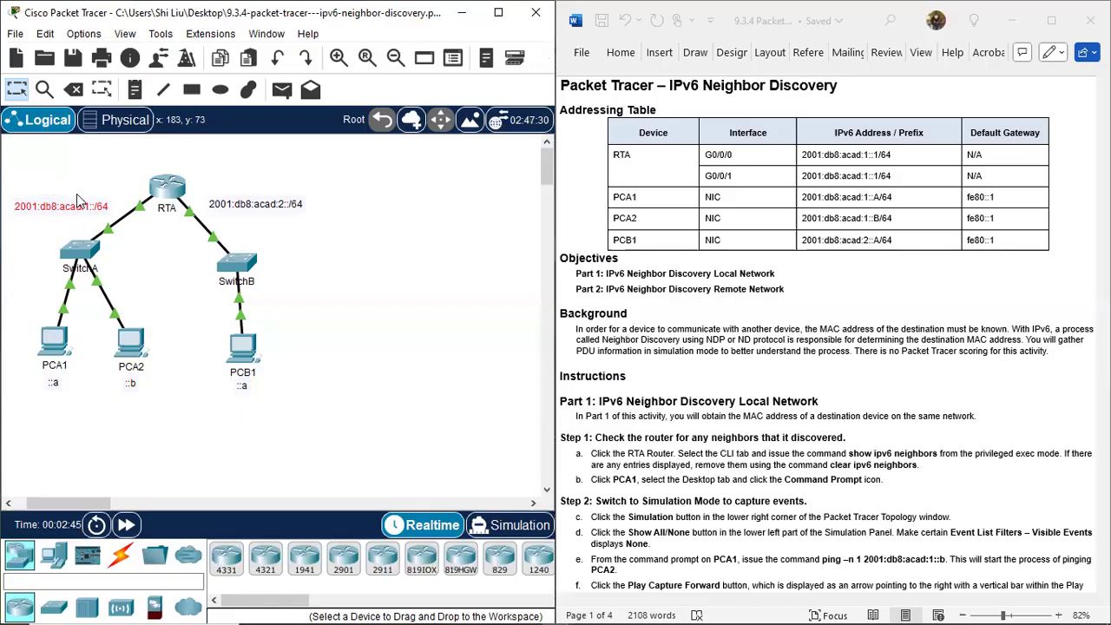
drag(83, 188, 90, 232)
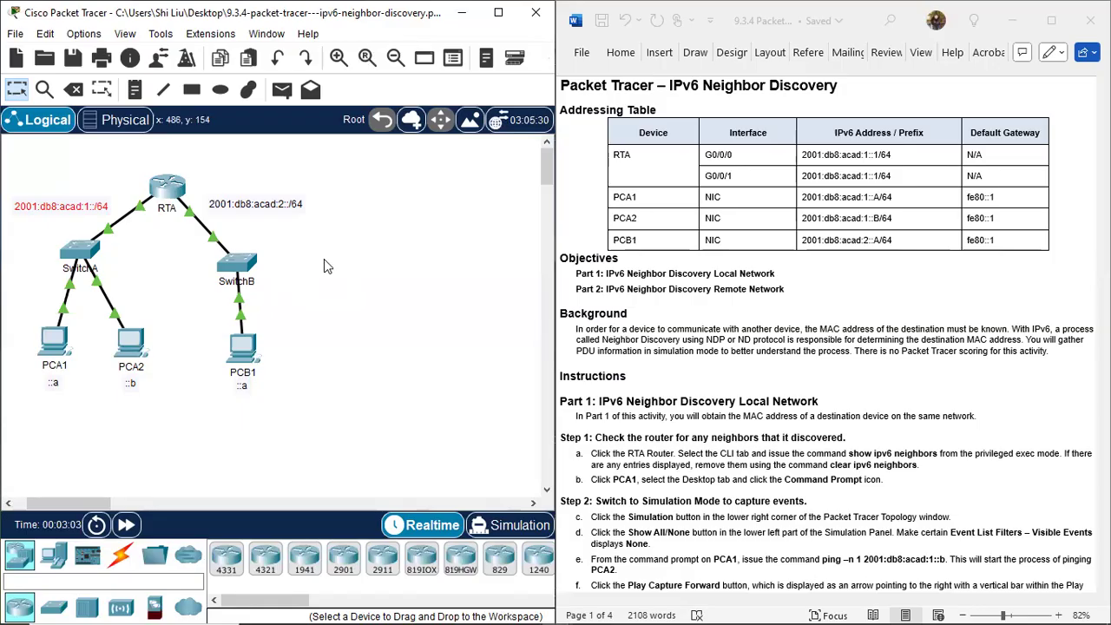
drag(41, 397, 66, 375)
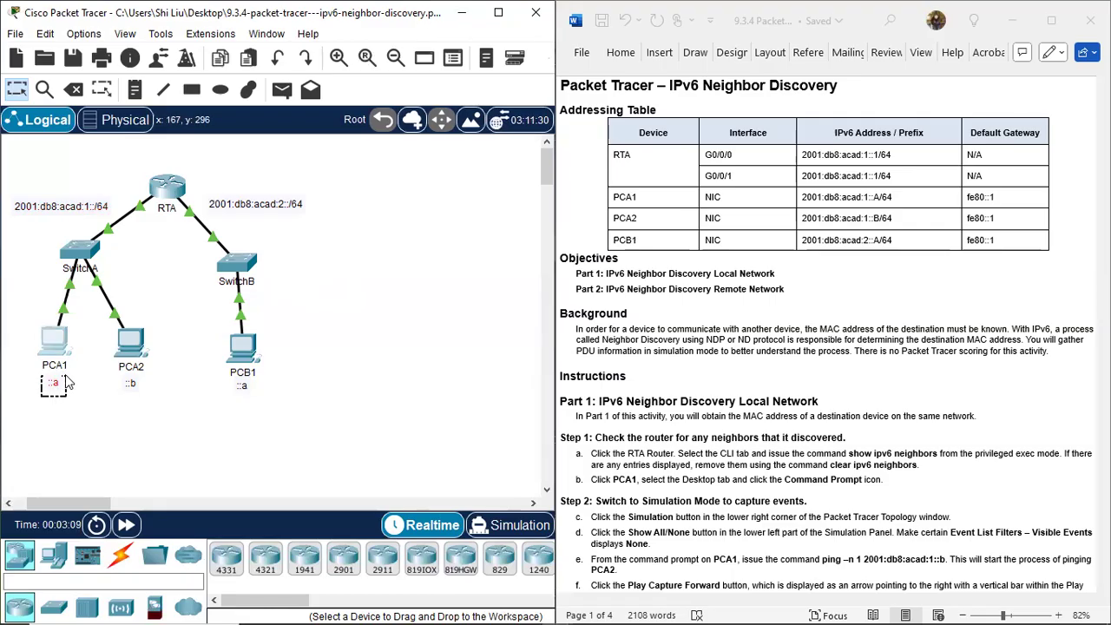
drag(66, 376, 81, 334)
drag(119, 399, 159, 320)
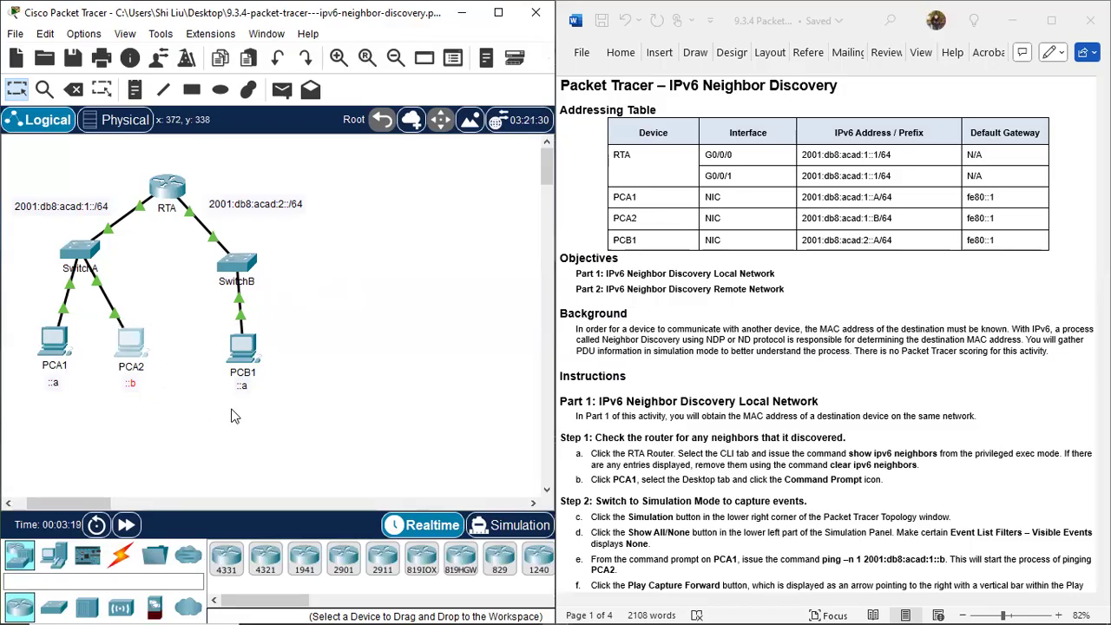
drag(227, 405, 265, 325)
click(318, 350)
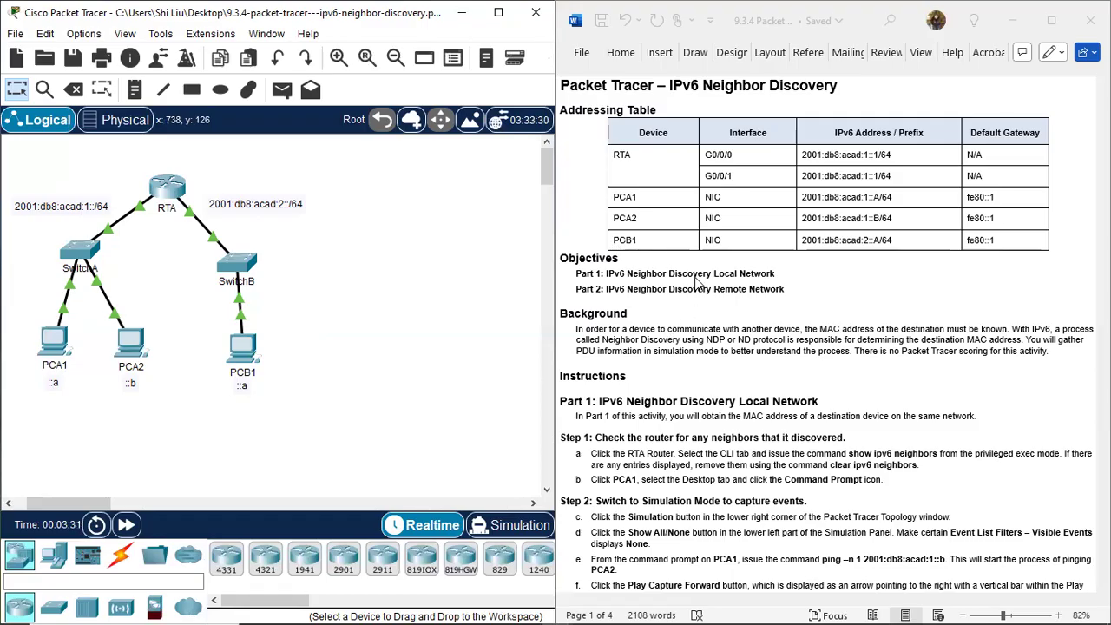
Read the activity's objectives, background and Part 1 instructions, and locate PCA1 and PCA2 on their shared local network.
scroll(605, 277, down, 1)
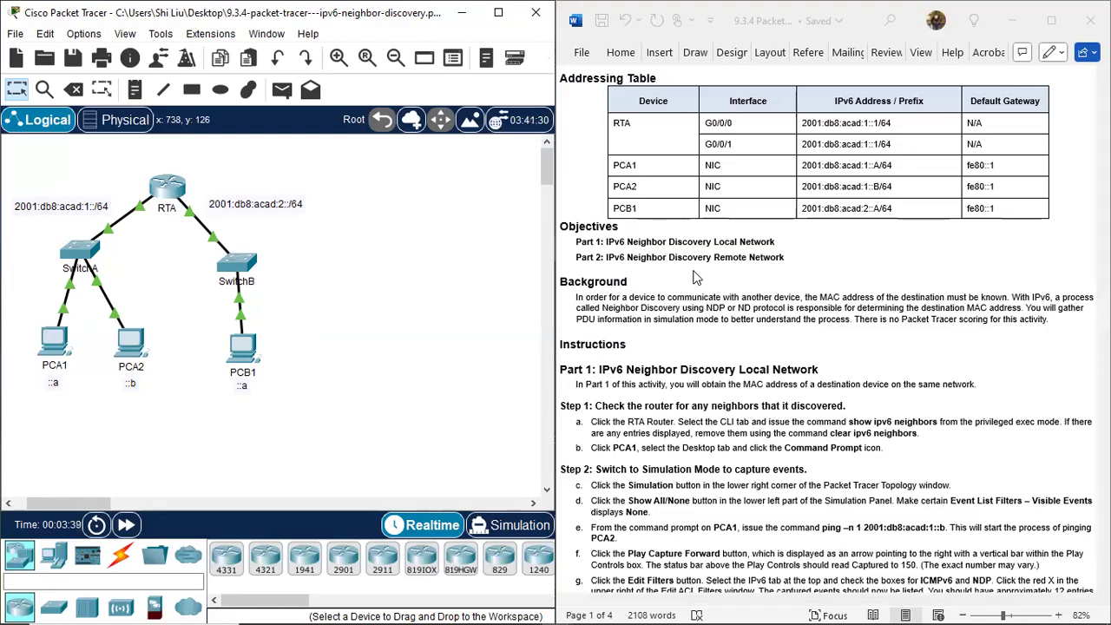
scroll(820, 278, down, 3)
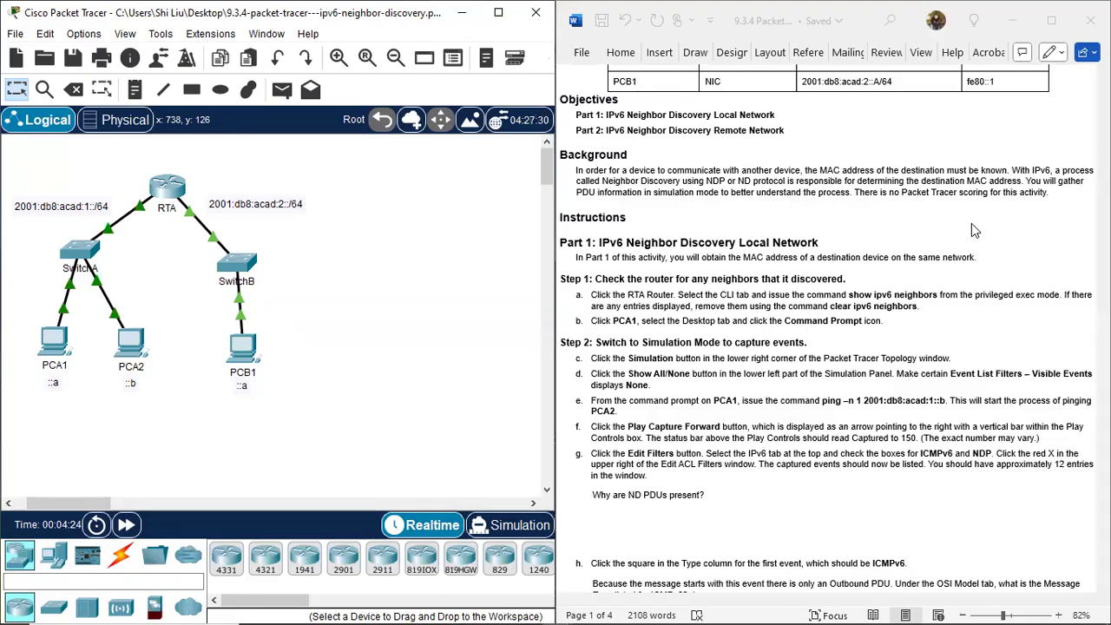
scroll(651, 267, down, 2)
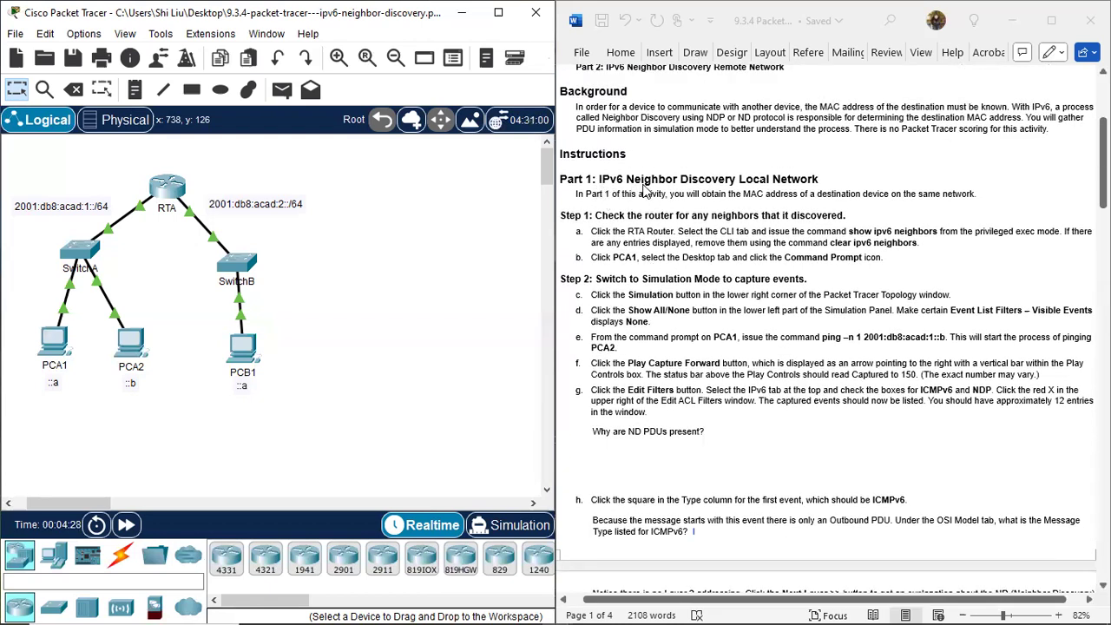
scroll(675, 187, down, 1)
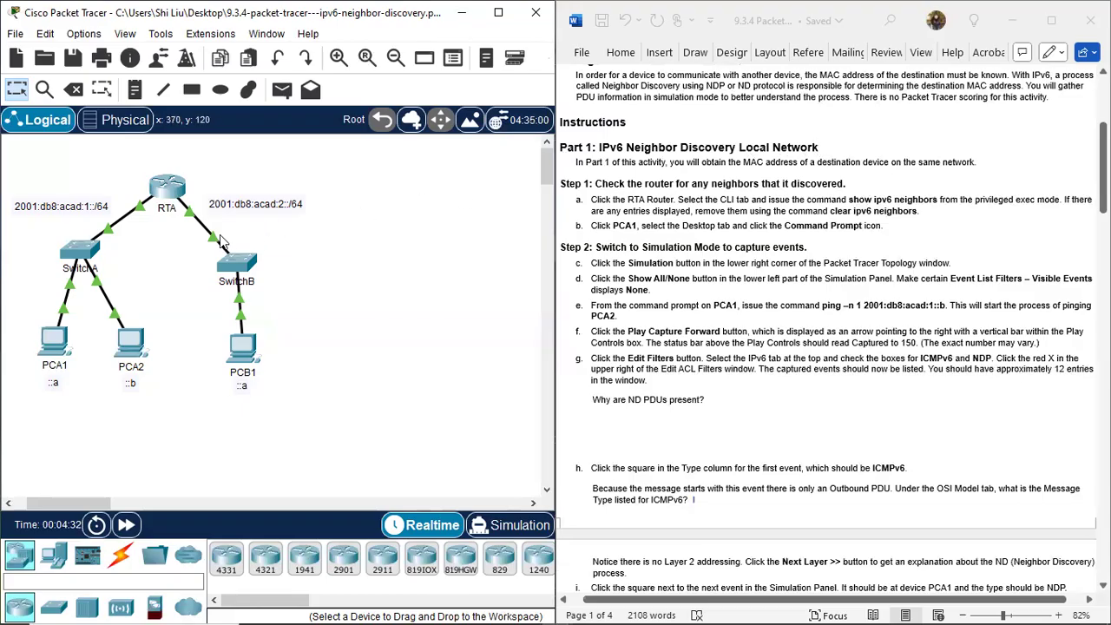
drag(10, 307, 178, 413)
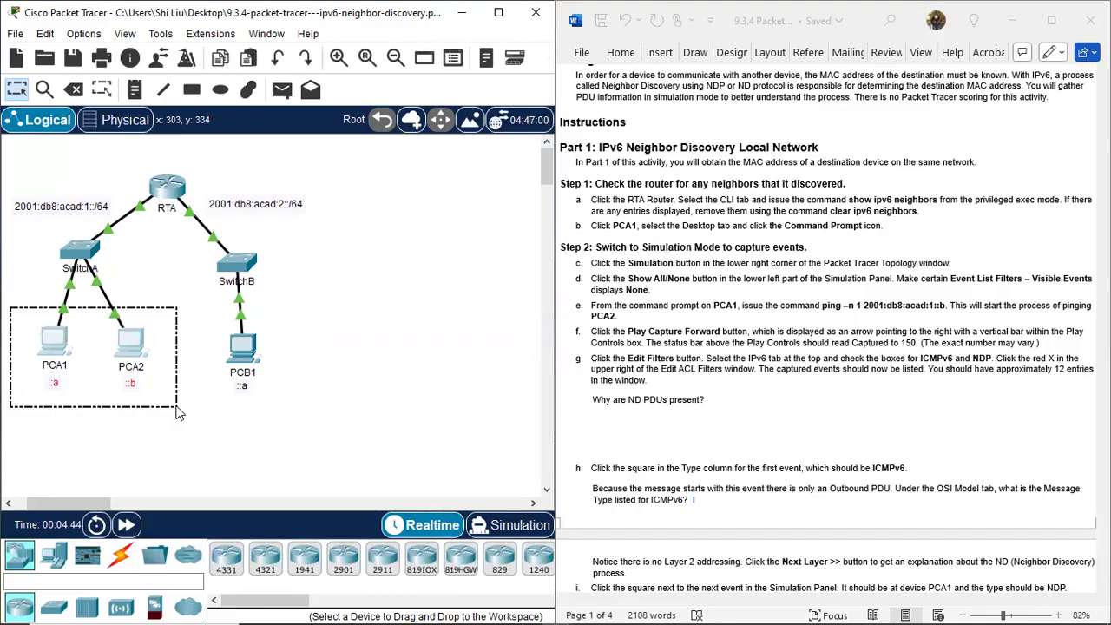
drag(176, 406, 176, 407)
drag(77, 190, 95, 229)
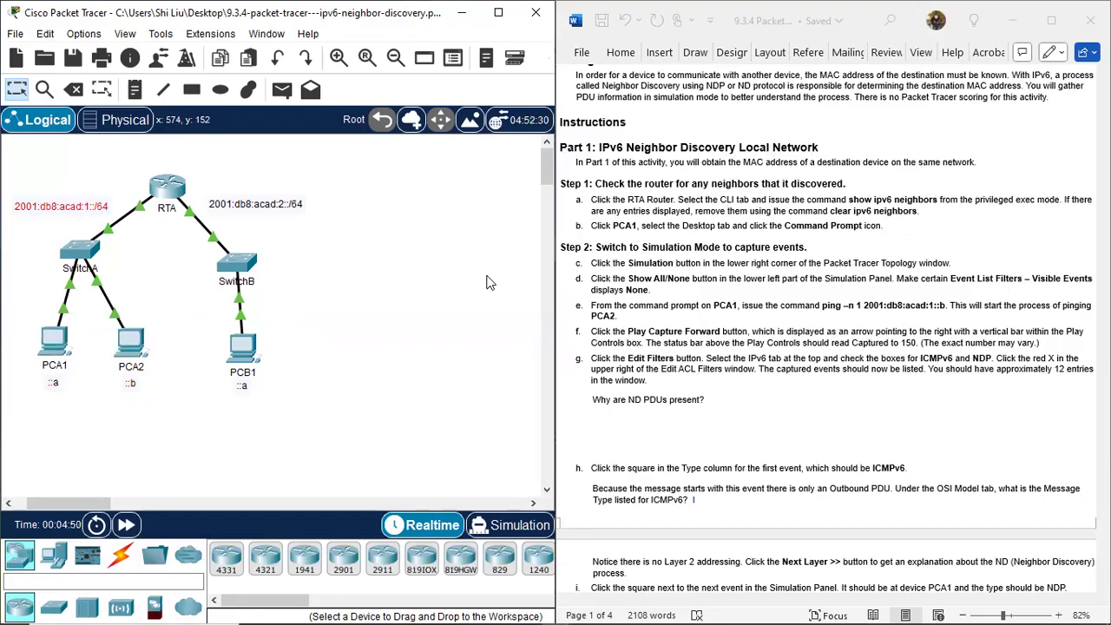
click(785, 306)
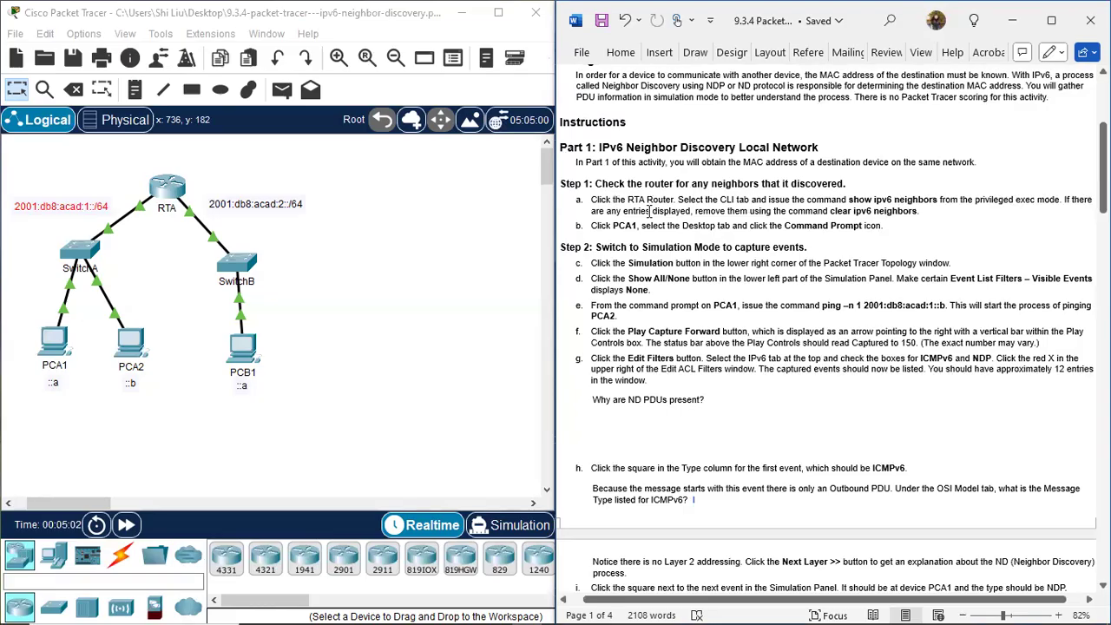
Open the command line of router RTA and enter privileged EXEC mode with enable.
click(170, 193)
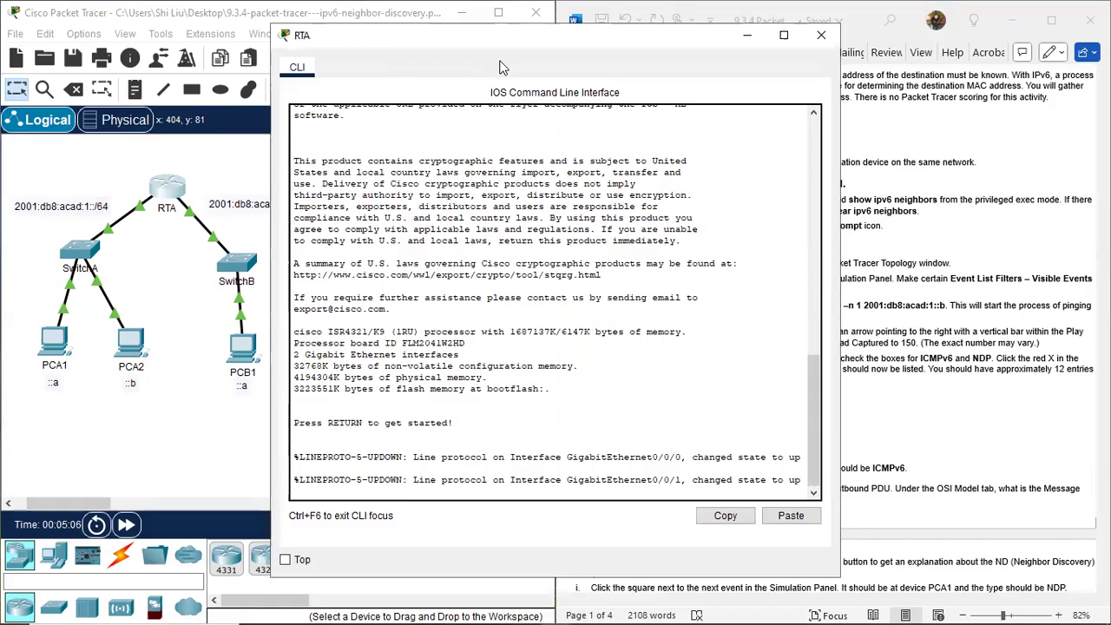
drag(541, 43, 277, 59)
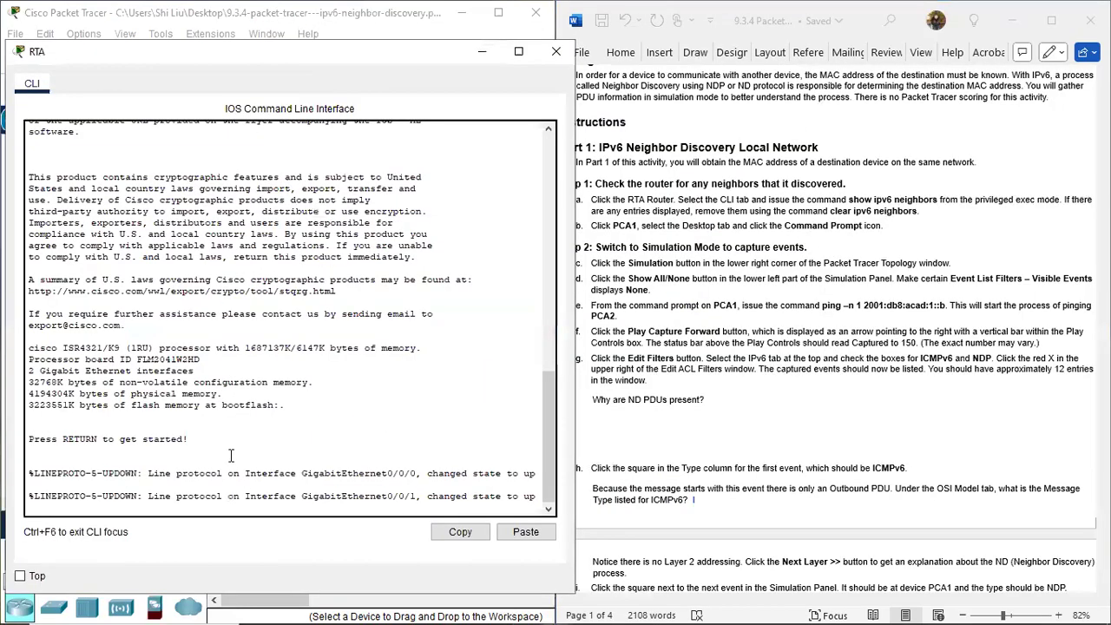
key(Return)
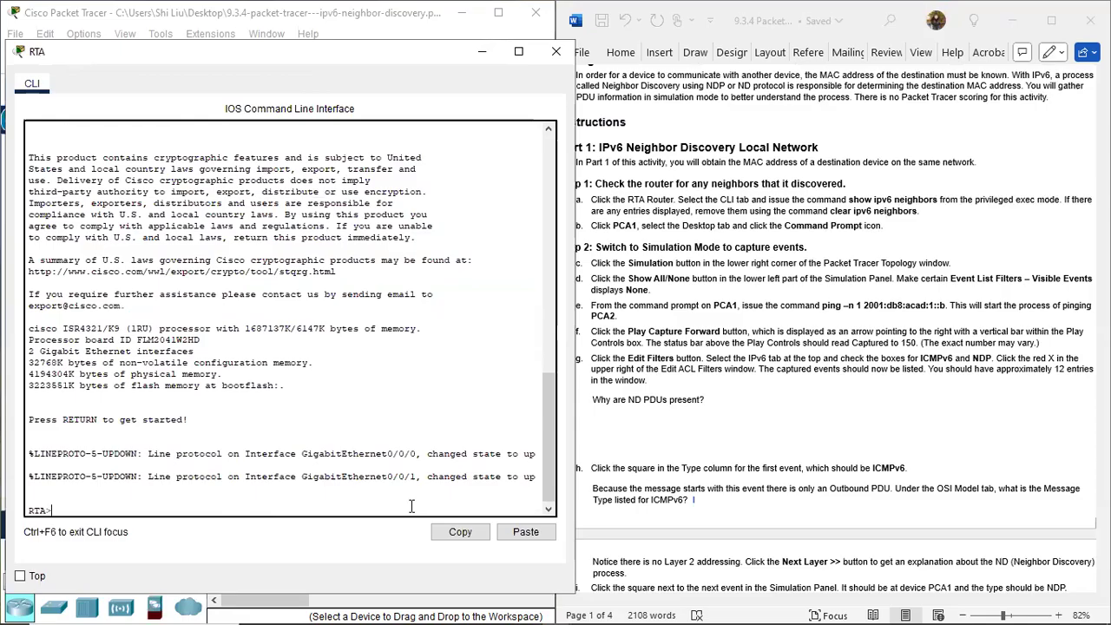
text(enable)
key(Return)
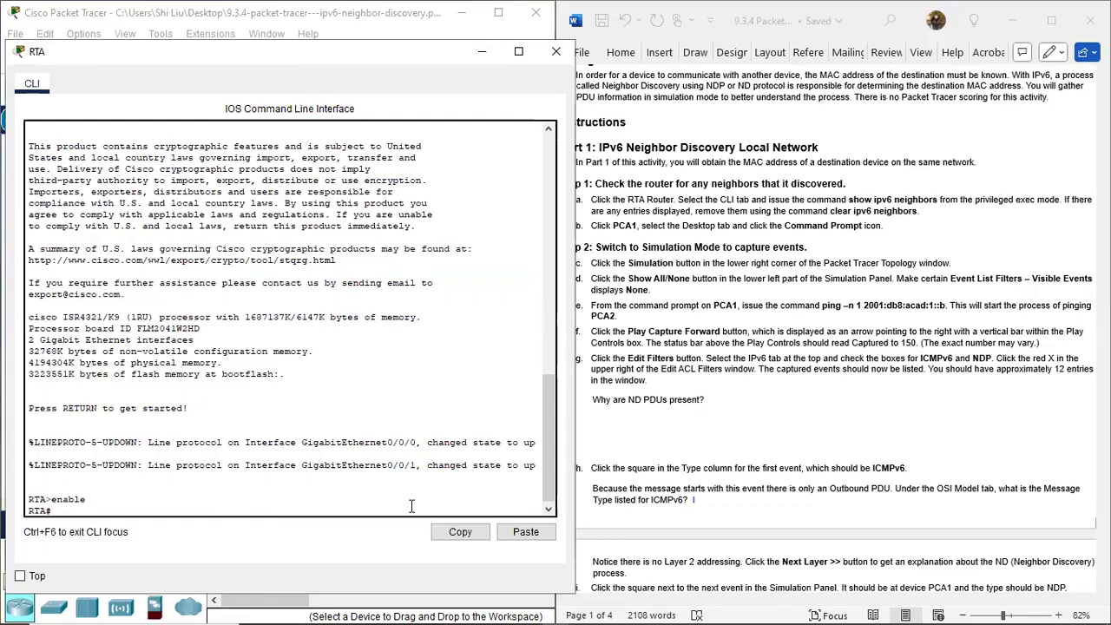
List the router's discovered IPv6 neighbors with show ipv6 neighbors.
text(show ipv6 neighbors)
key(Return)
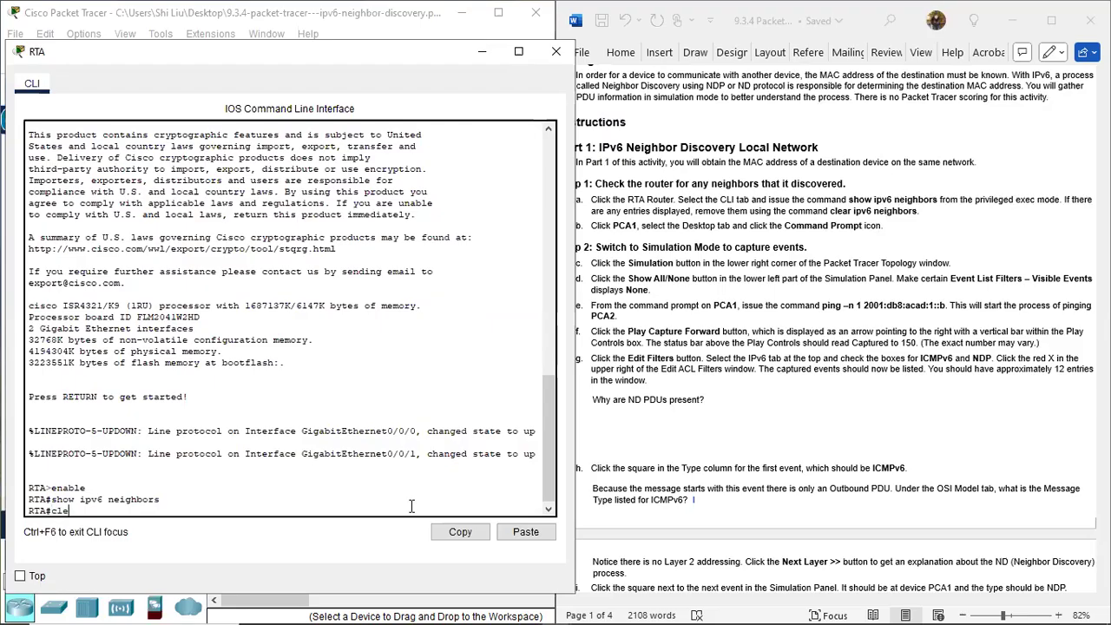
Remove any neighbor entries on RTA with clear ipv6 neighbors and minimize the router window.
text(r ipv6 neighbors)
key(Return)
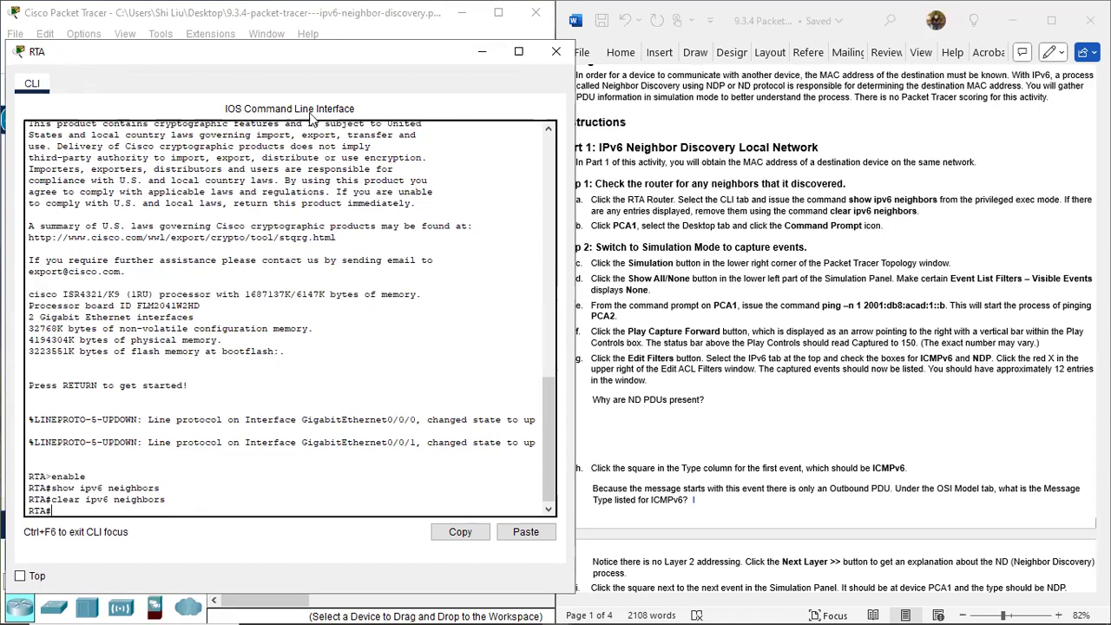
key(Return)
key(Return)
click(478, 56)
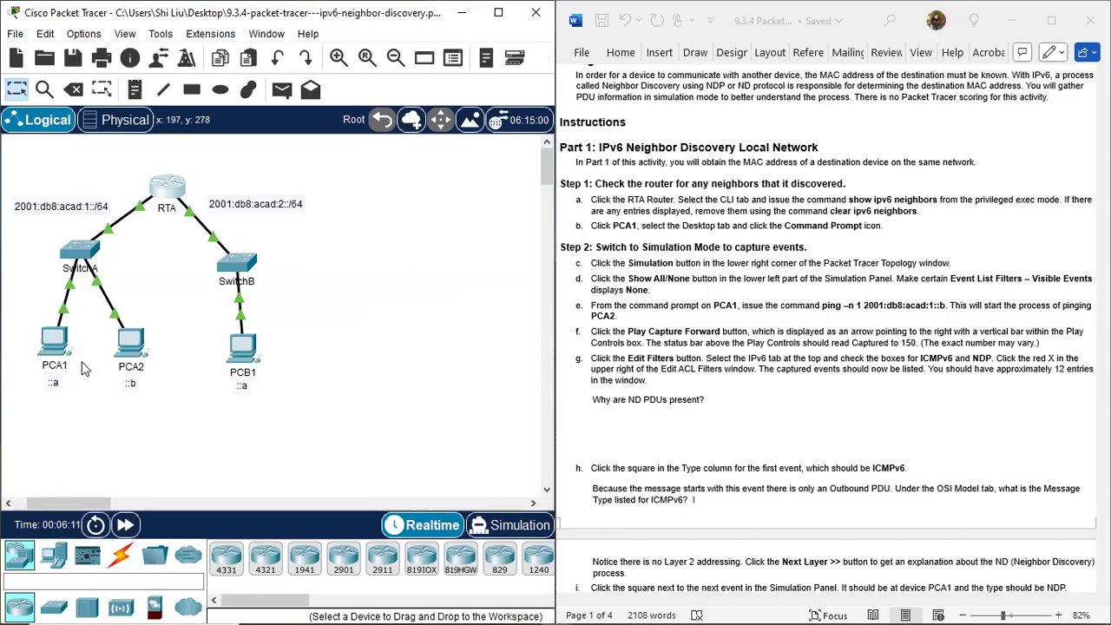
Open the Command Prompt on PCA1 and move its window clear of the topology, over the lower part of the instructions.
click(52, 342)
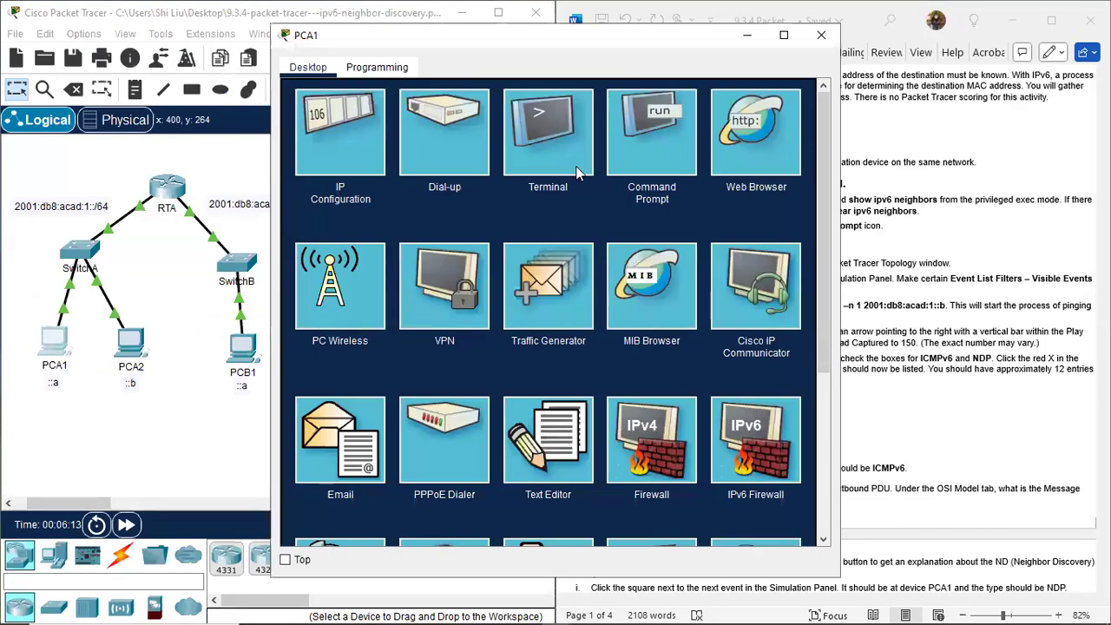
click(665, 111)
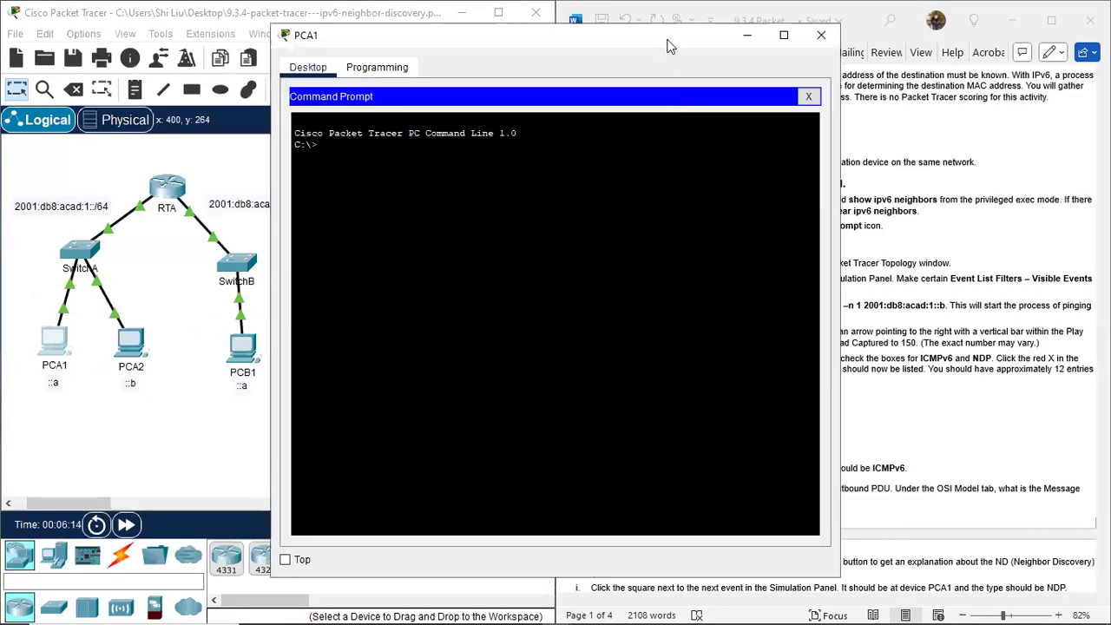
drag(667, 41, 954, 333)
Switch to Simulation mode and set the event list filters so that the visible events are None.
scroll(897, 243, down, 2)
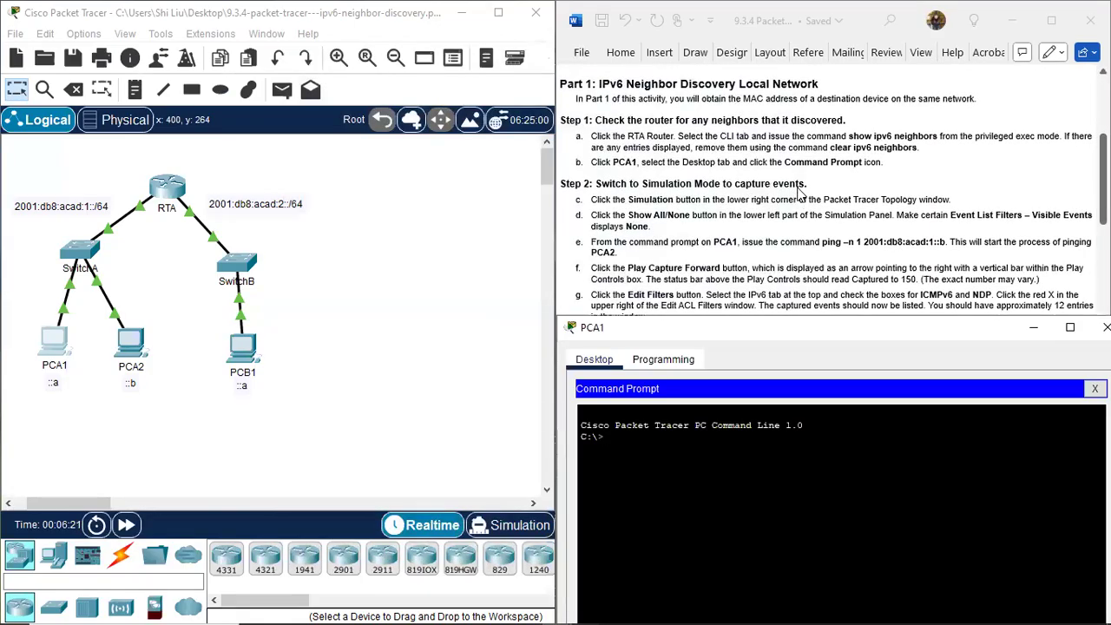
scroll(796, 194, down, 2)
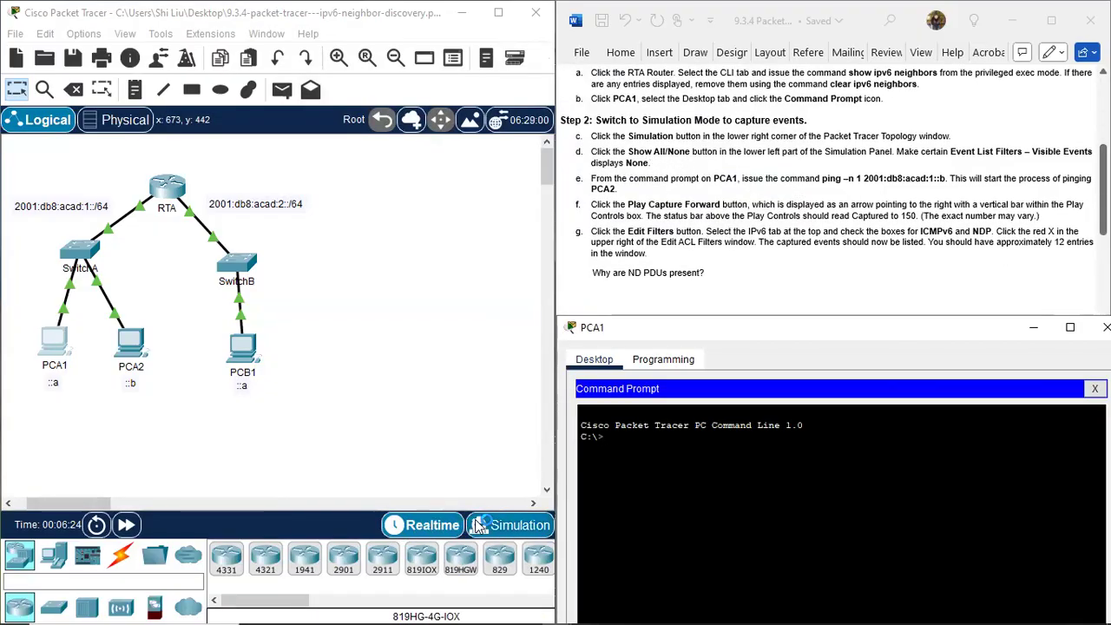
click(528, 531)
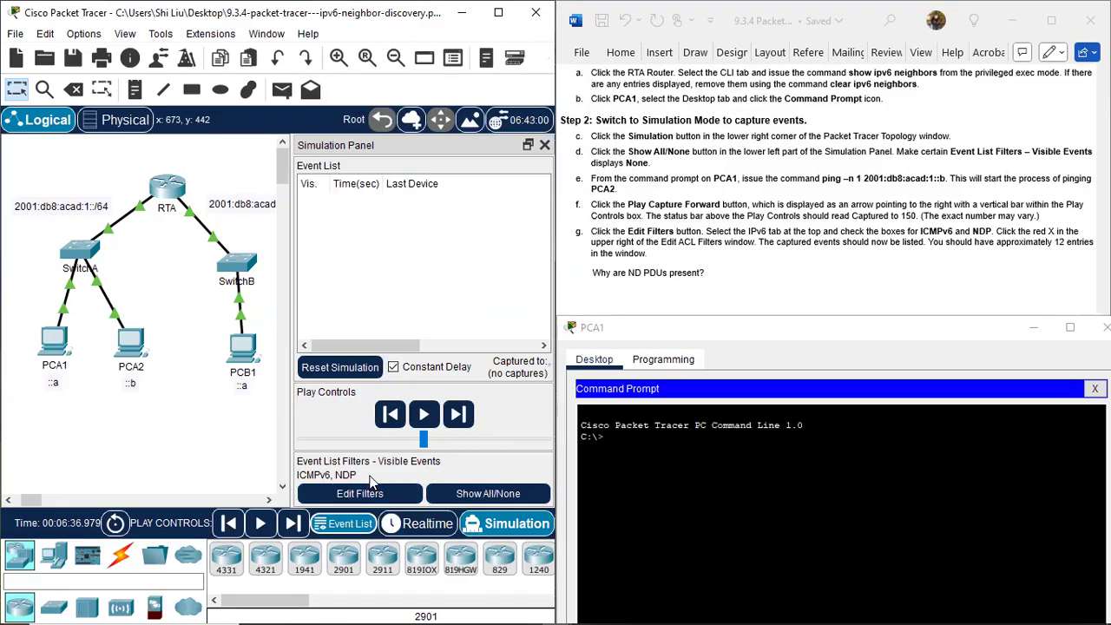
click(504, 493)
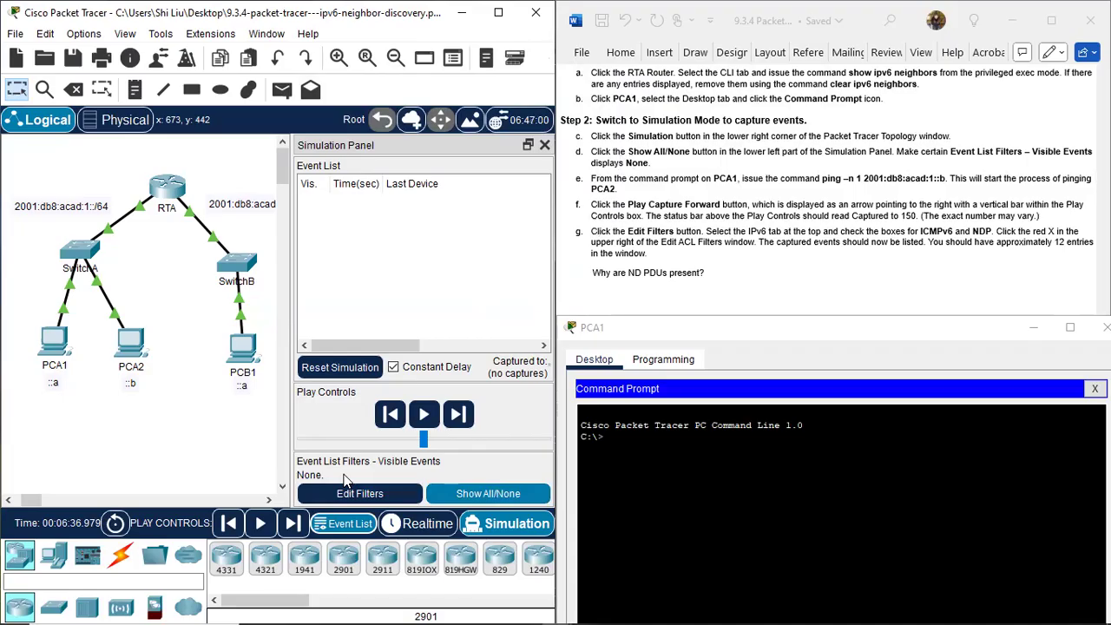
click(487, 500)
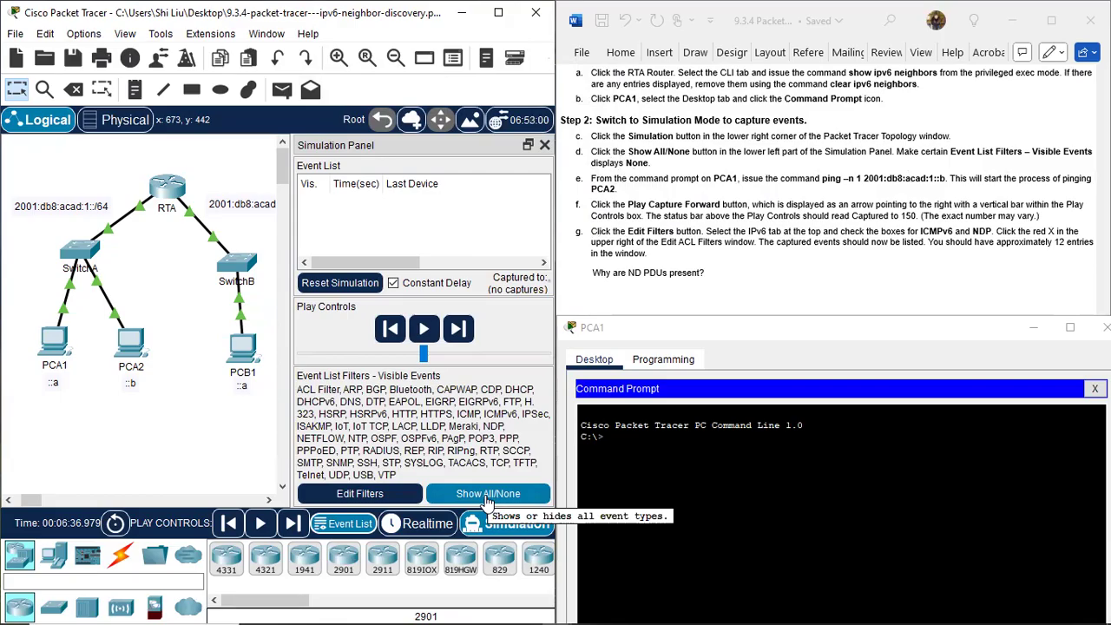
click(487, 500)
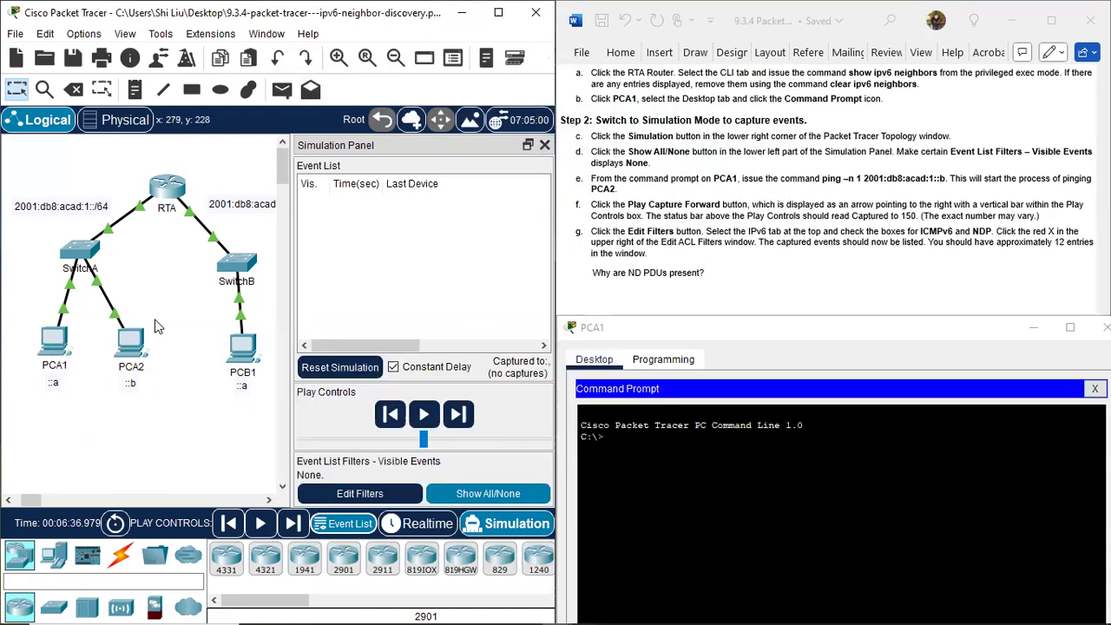
Run ping -n 1 2001:db8:acad:1::b from PCA1's command prompt and capture the simulation forward until the ping completes.
click(651, 446)
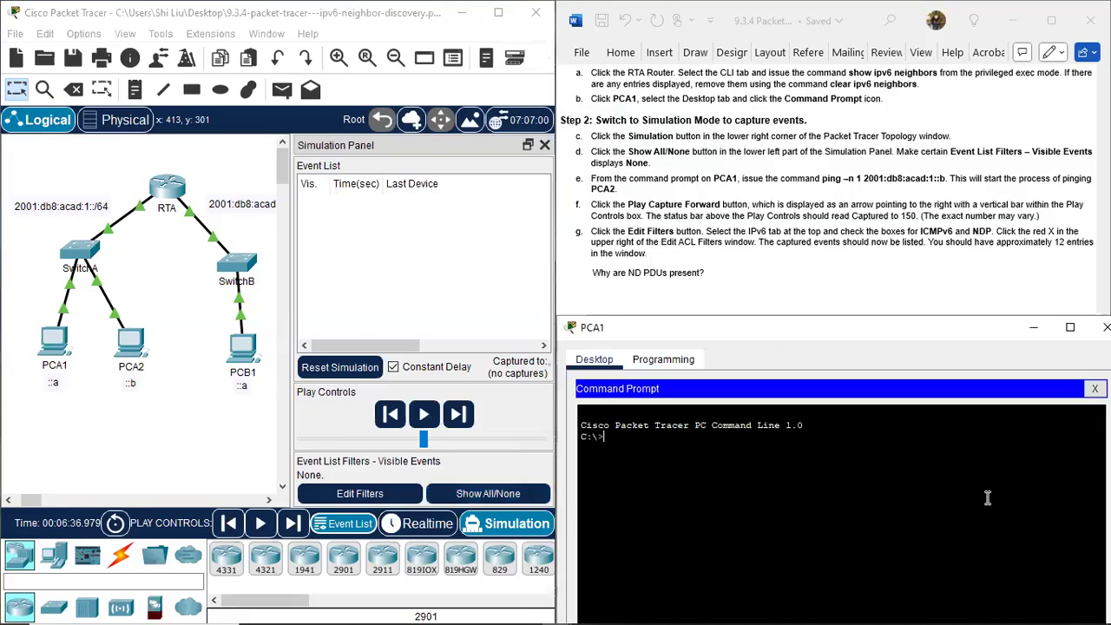
text(ping -n 1 2001:db8:acad:1::b)
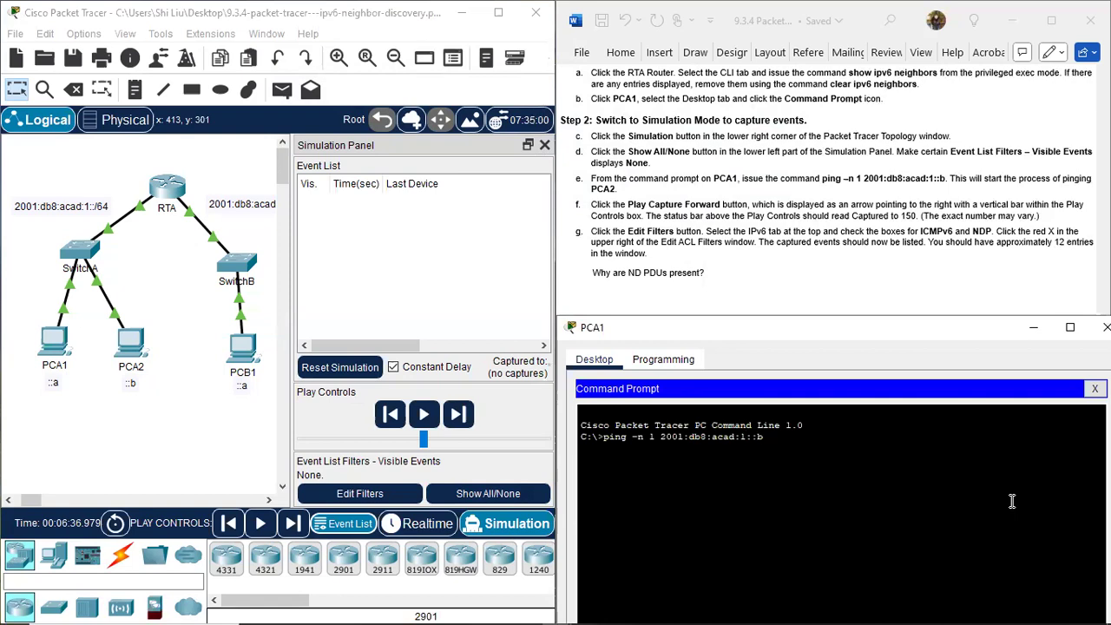
key(Return)
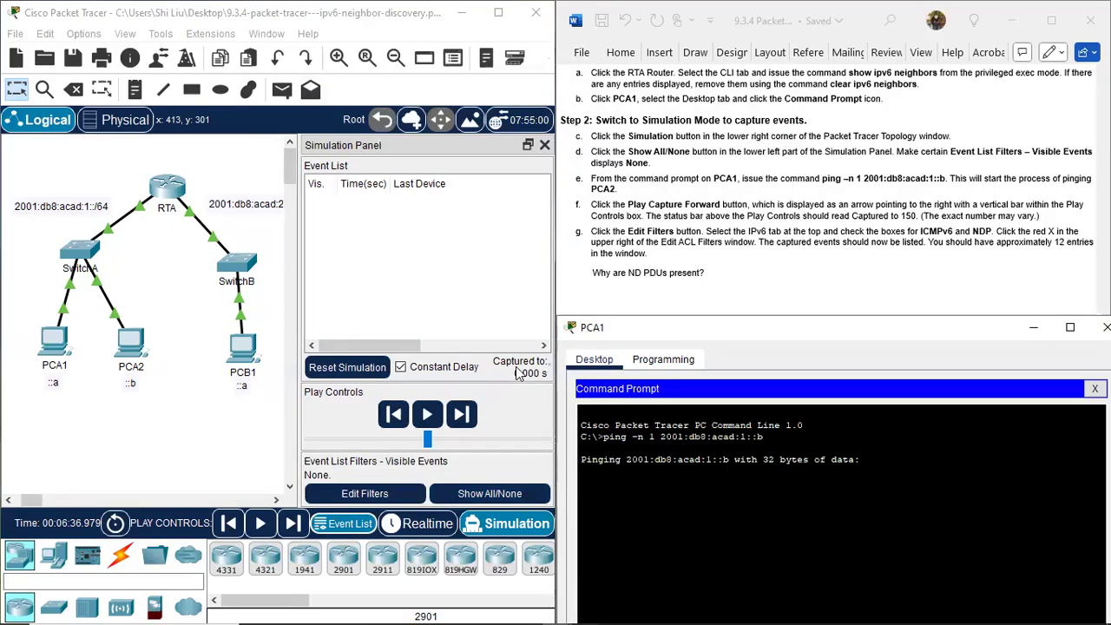
click(461, 415)
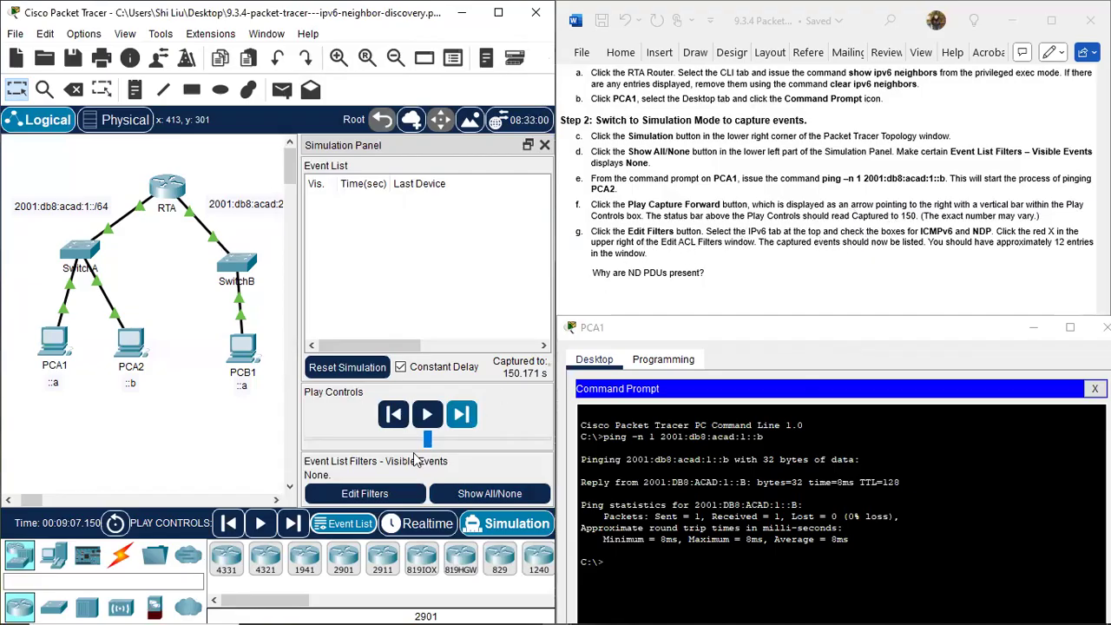
Set the event list filters to show the IPv6 protocols ICMPv6 and NDP, and close the filter window.
click(365, 494)
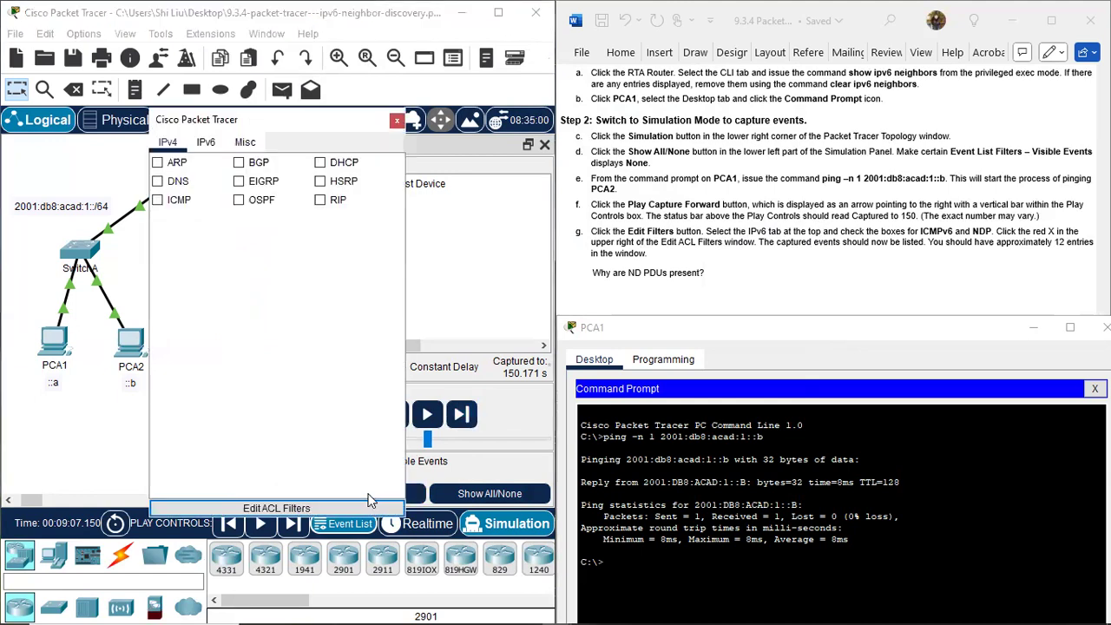
click(207, 144)
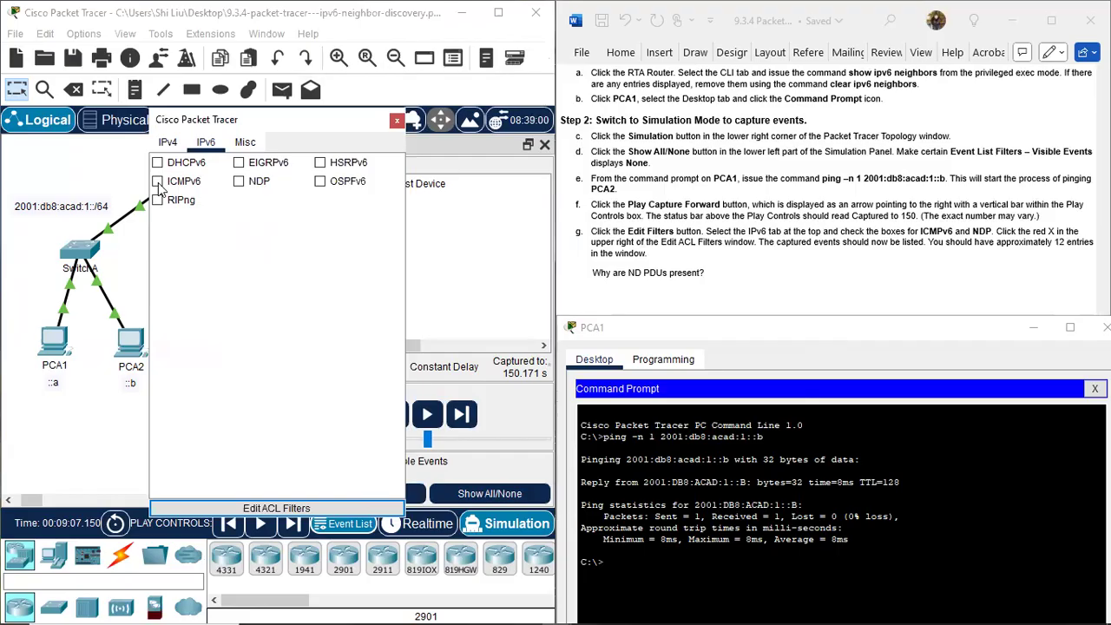
click(157, 183)
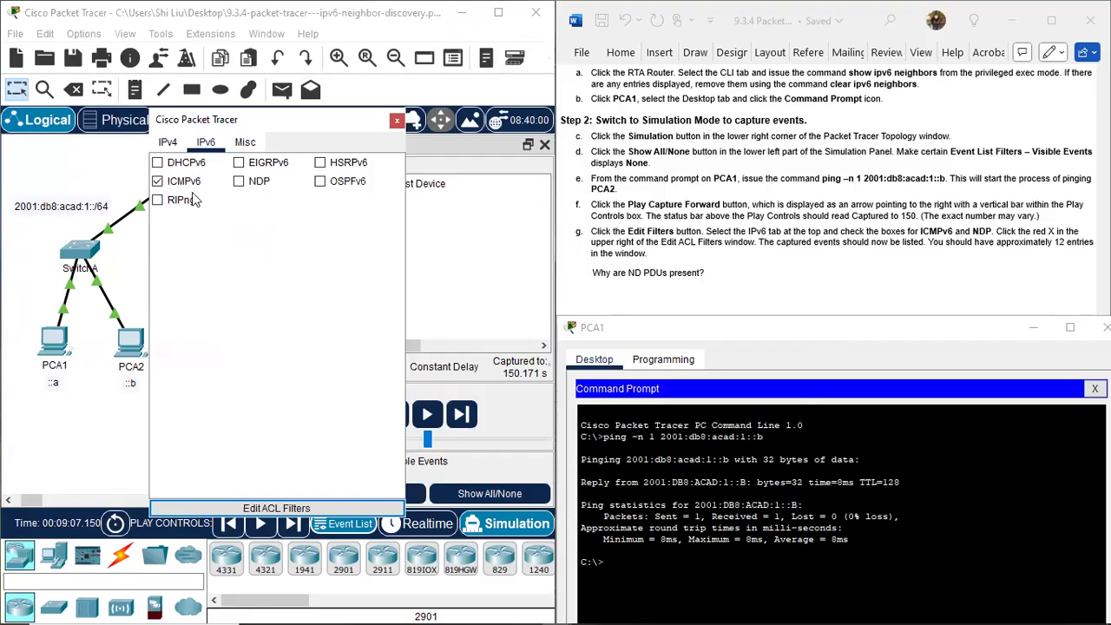
click(239, 184)
click(396, 123)
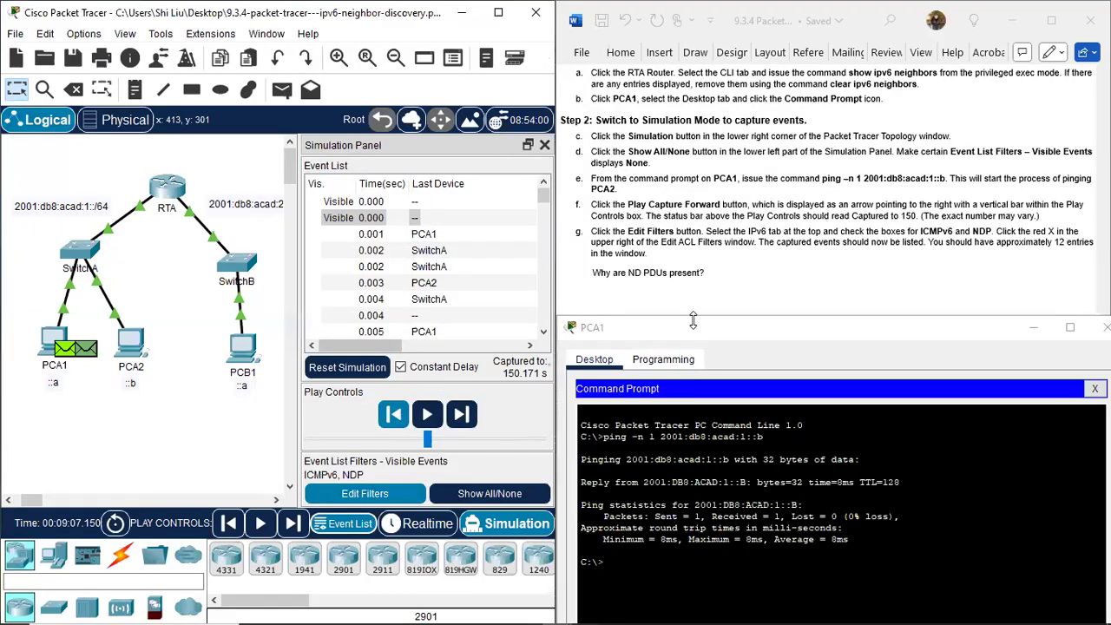
Narrow the Event List columns so that the time, Last Device, At Device and Type fit in view together.
drag(397, 346, 519, 356)
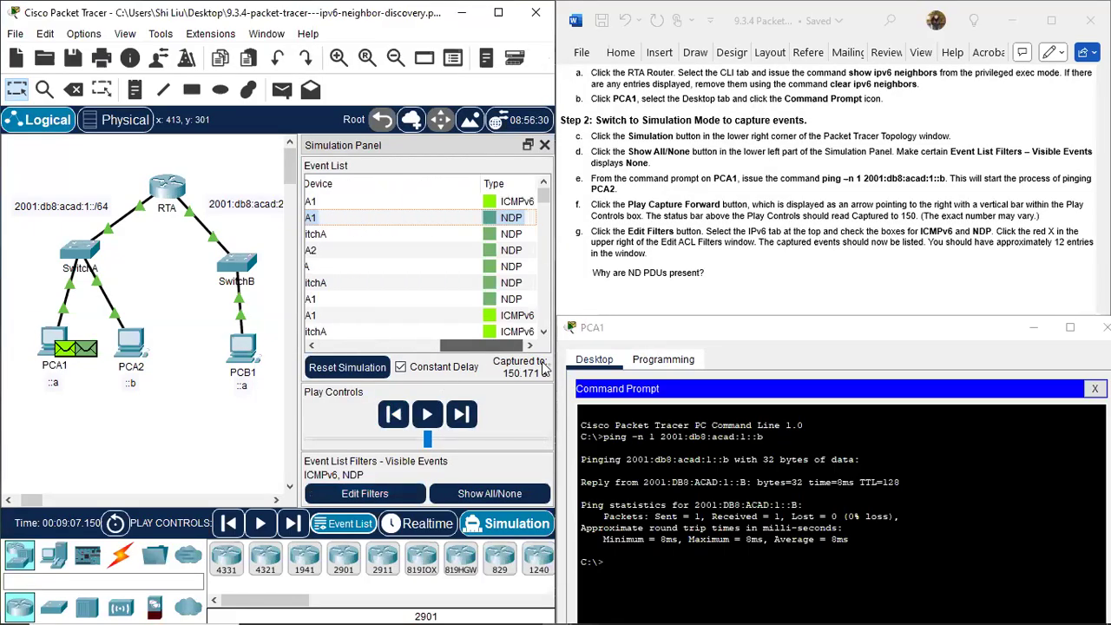
drag(481, 178, 427, 194)
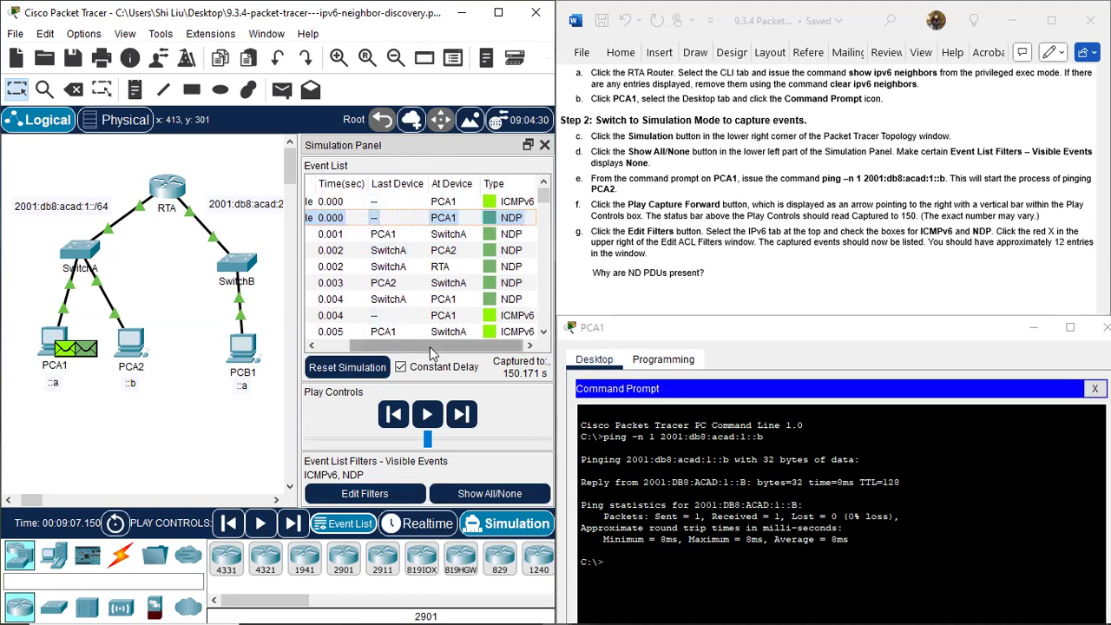
drag(431, 347, 310, 348)
drag(357, 178, 330, 179)
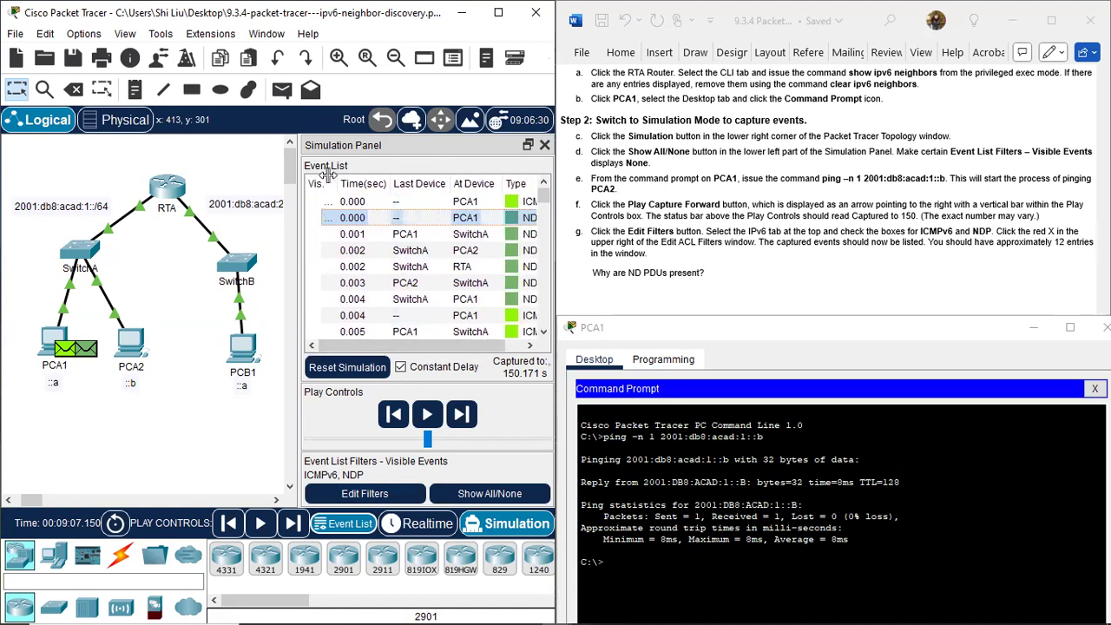
drag(488, 348, 507, 348)
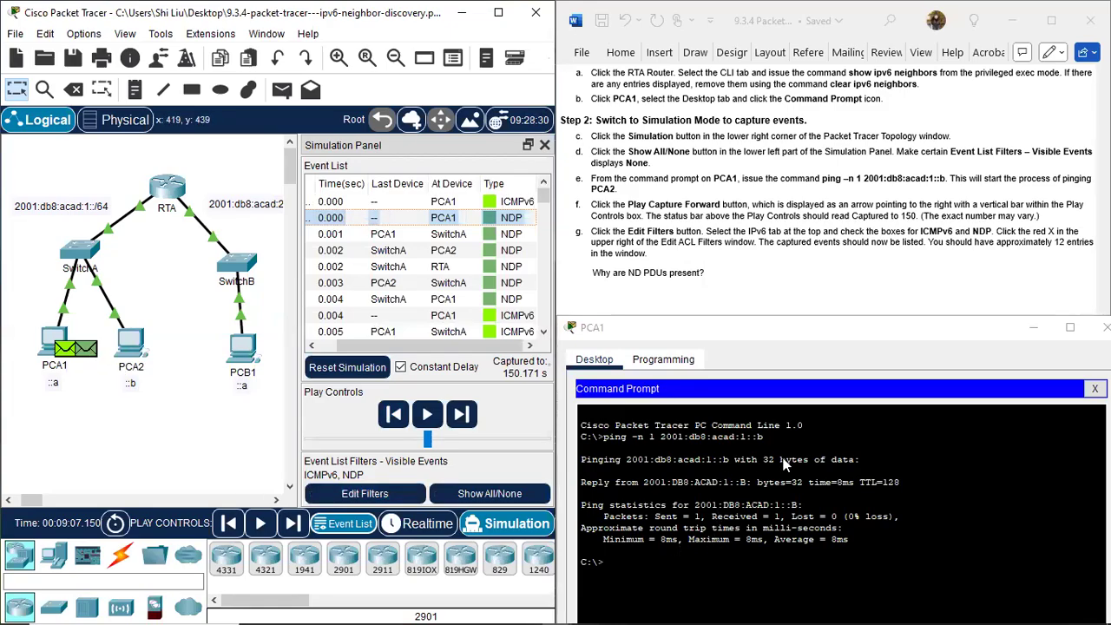
Review the ping command issued on PCA1 and the neighbor commands in RTA's CLI, and minimize the router window.
drag(766, 441, 623, 437)
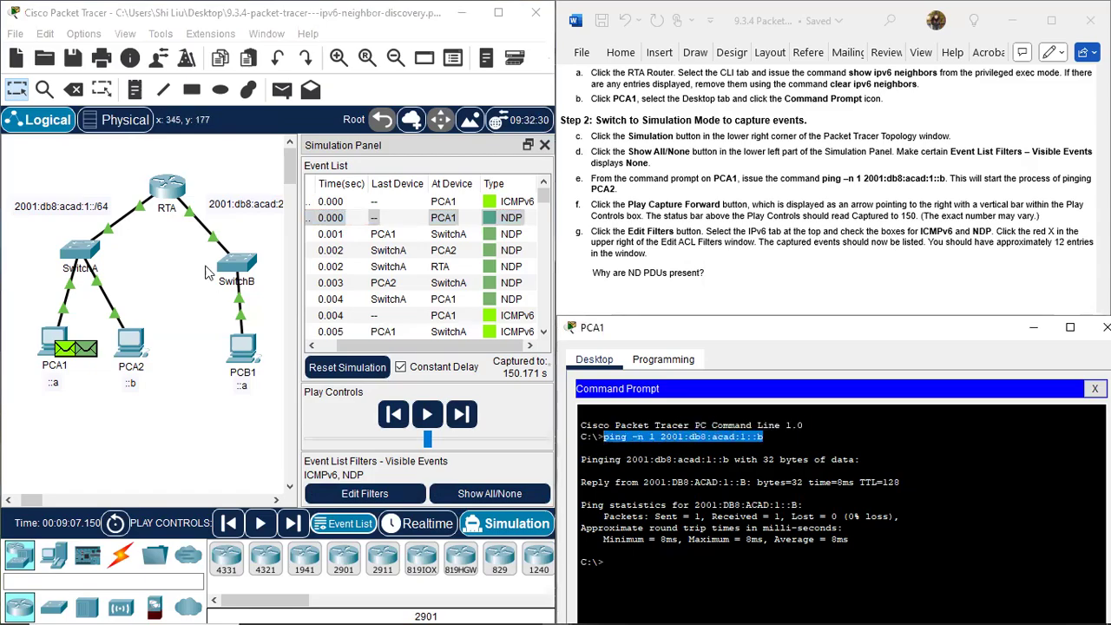
click(174, 185)
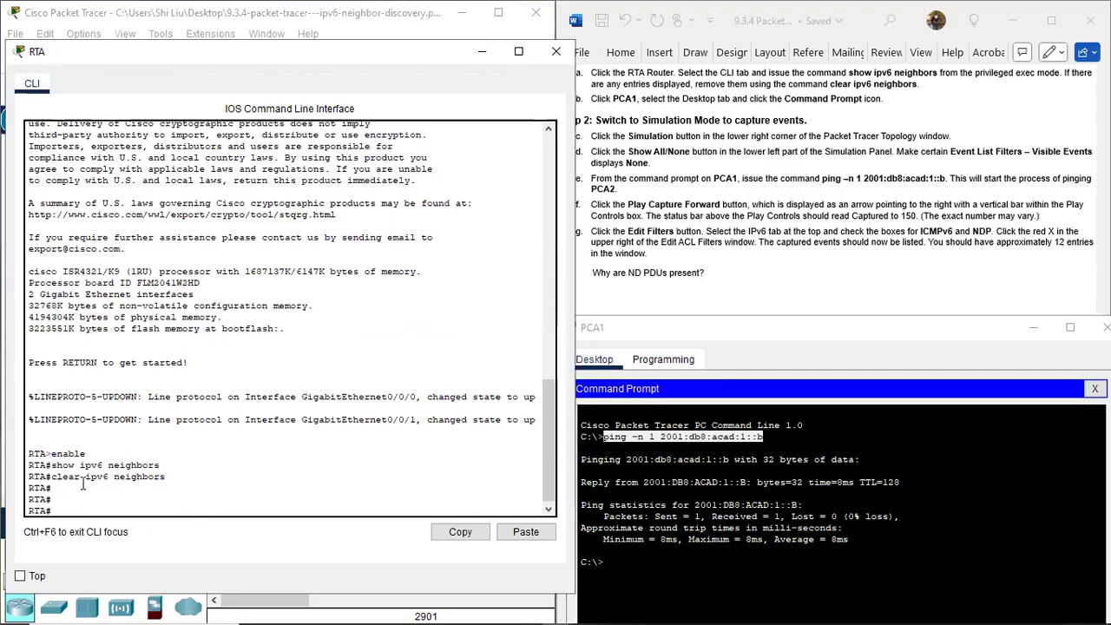
click(482, 52)
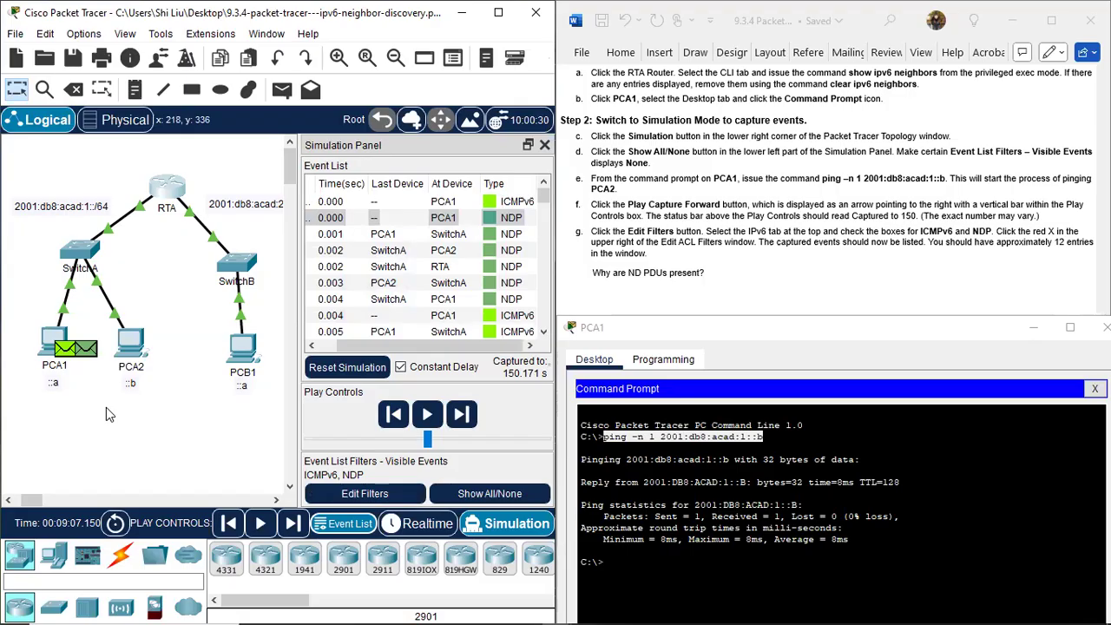
Examine PCA1 and PCA2 with their address labels in the topology as source and destination of the ping.
drag(102, 408, 159, 380)
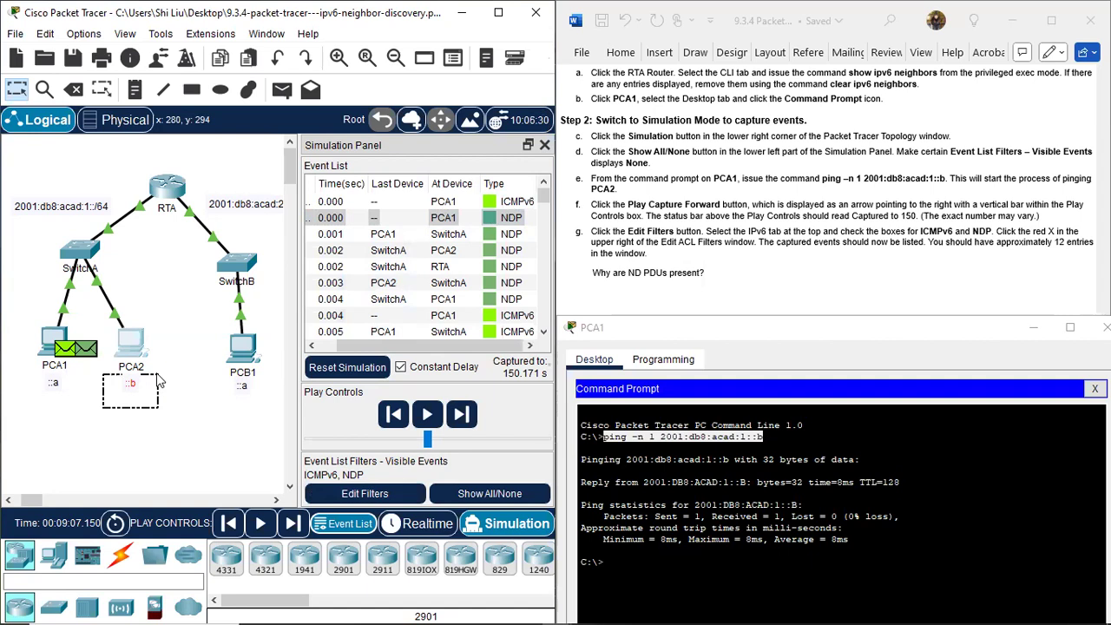
drag(160, 380, 161, 380)
click(184, 438)
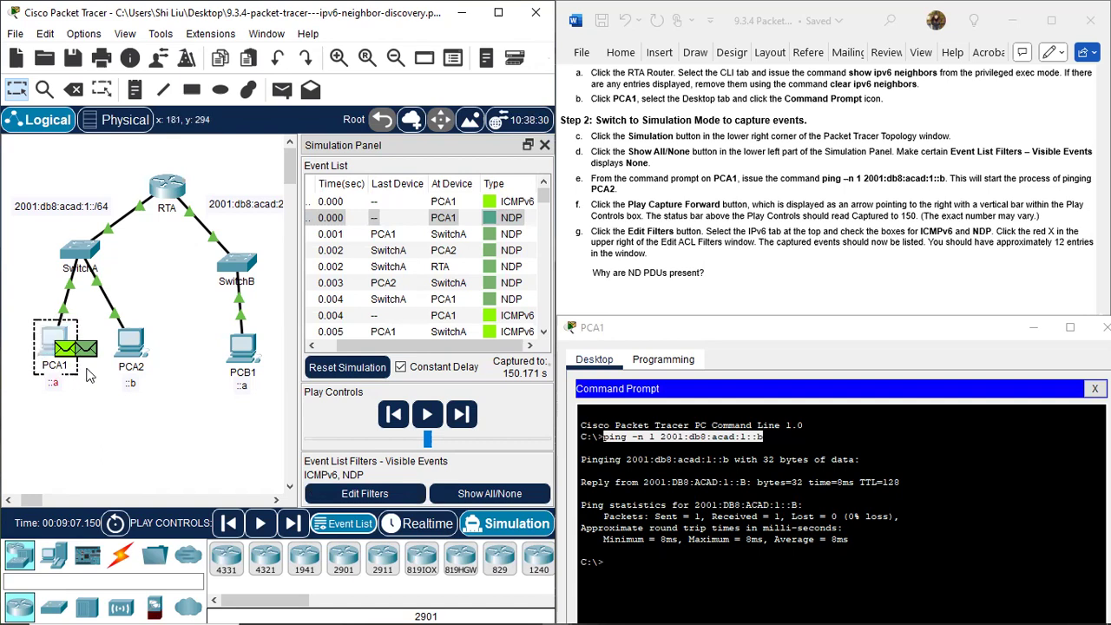
drag(93, 318, 171, 410)
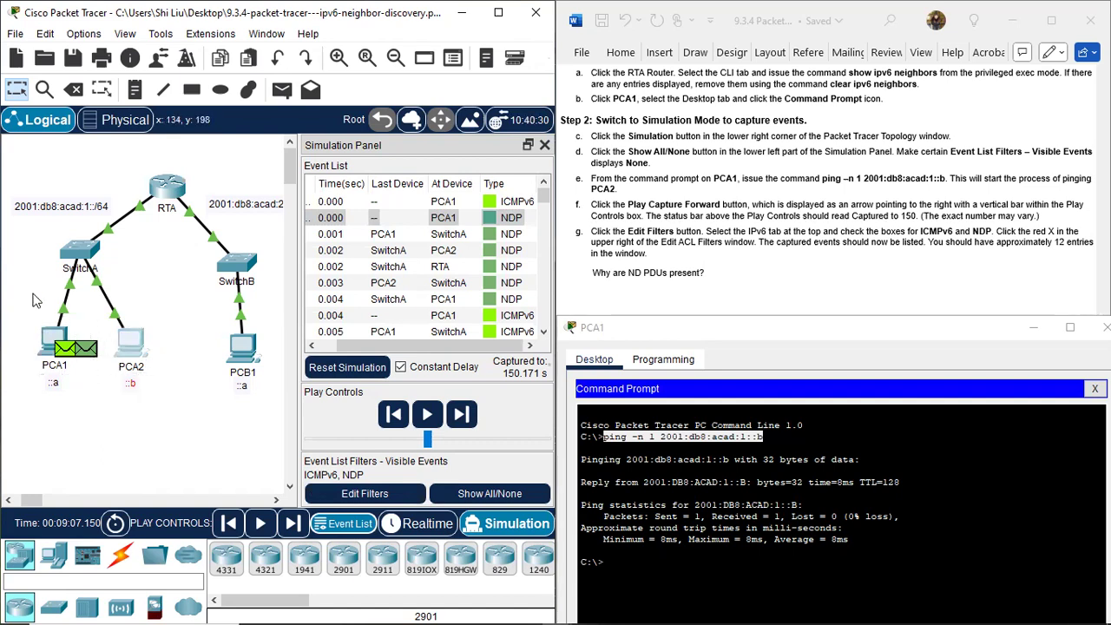
drag(90, 308, 132, 332)
drag(20, 316, 85, 420)
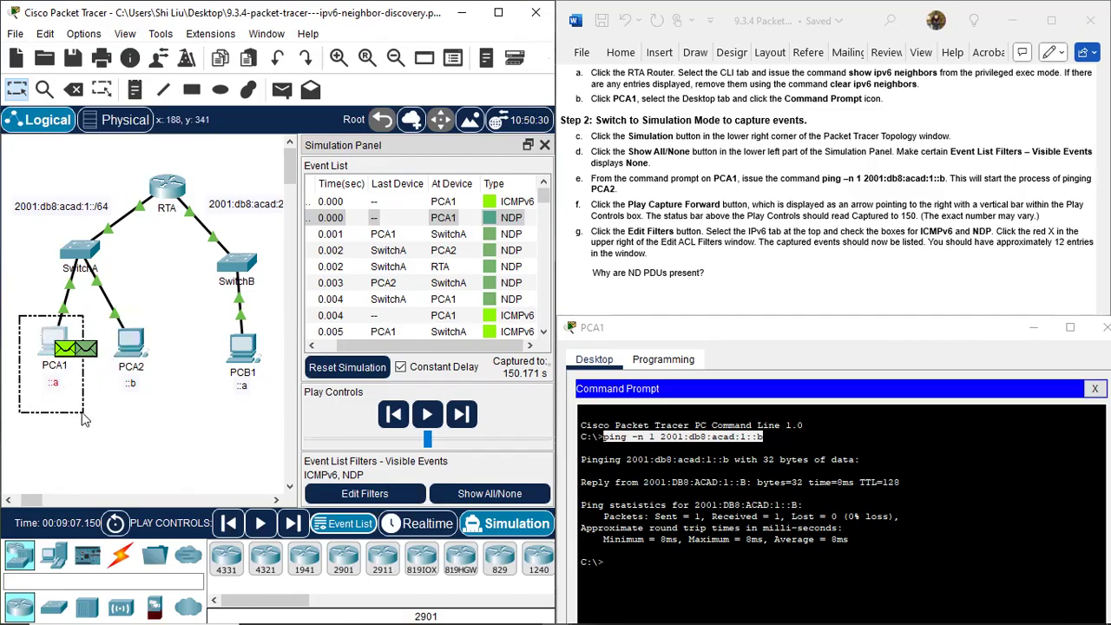
drag(84, 419, 88, 421)
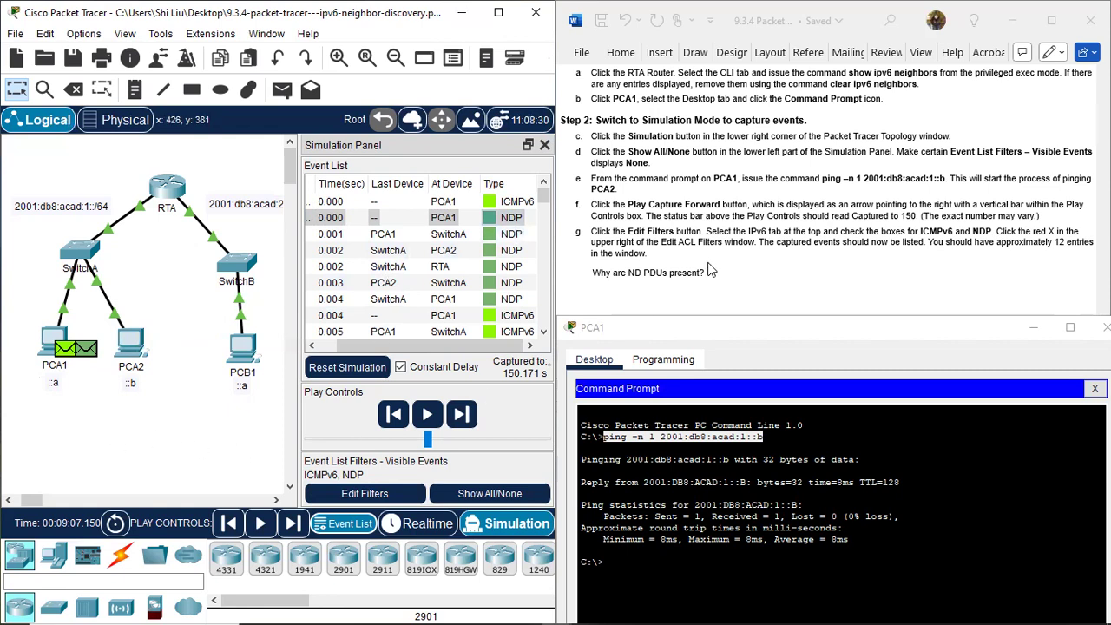
Reveal the hidden answer to "Why are ND PDUs present?" in the Word instructions by setting its font color to blue.
scroll(708, 258, down, 2)
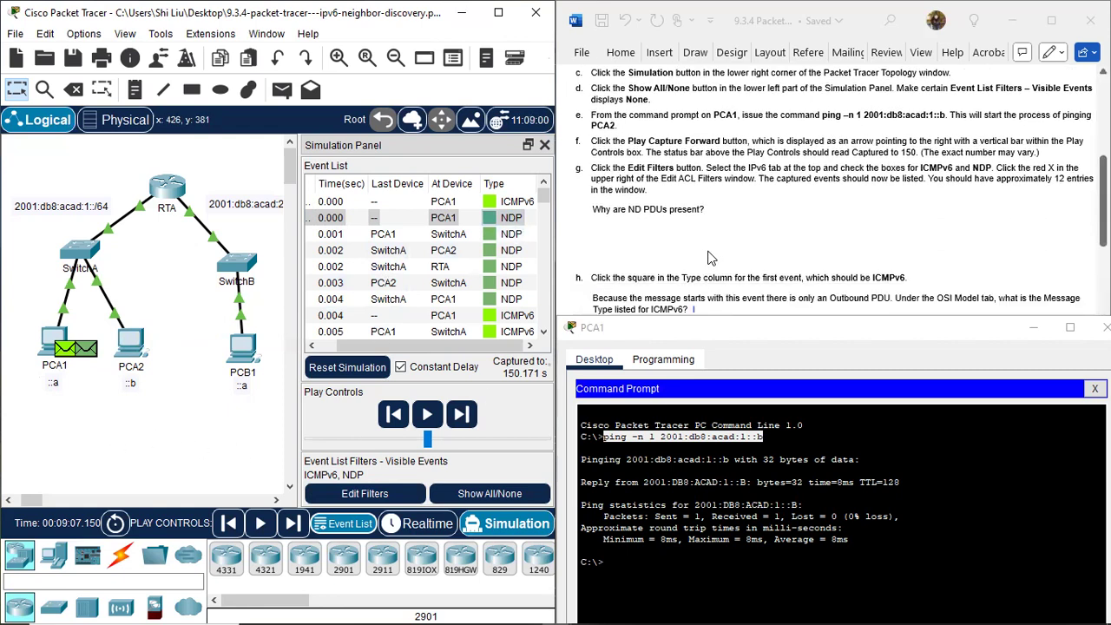
click(610, 243)
drag(591, 219, 810, 249)
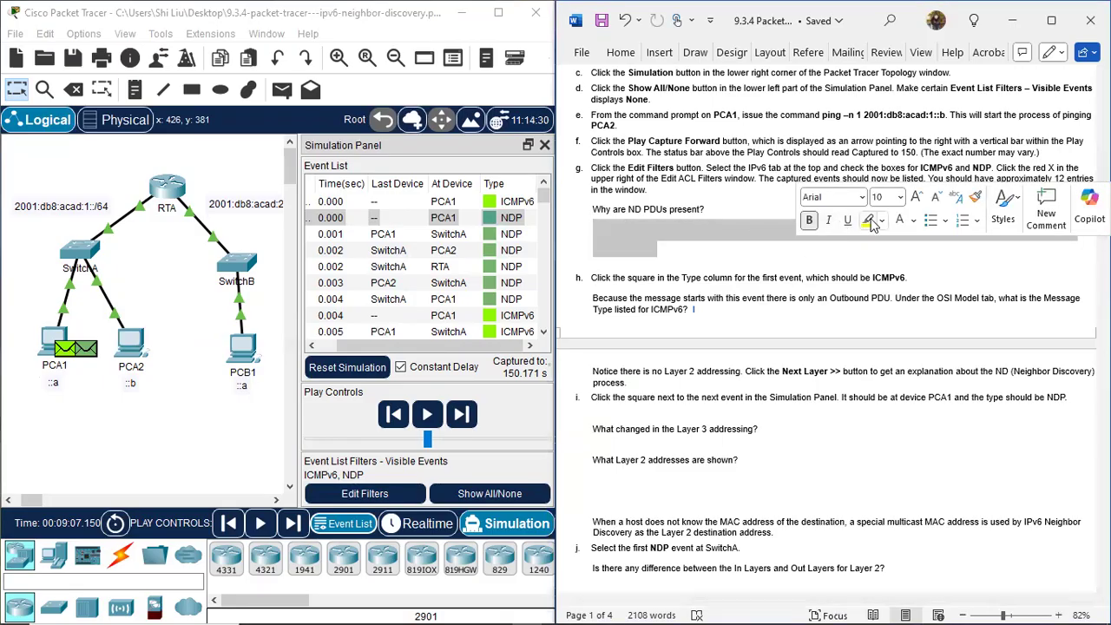
click(913, 225)
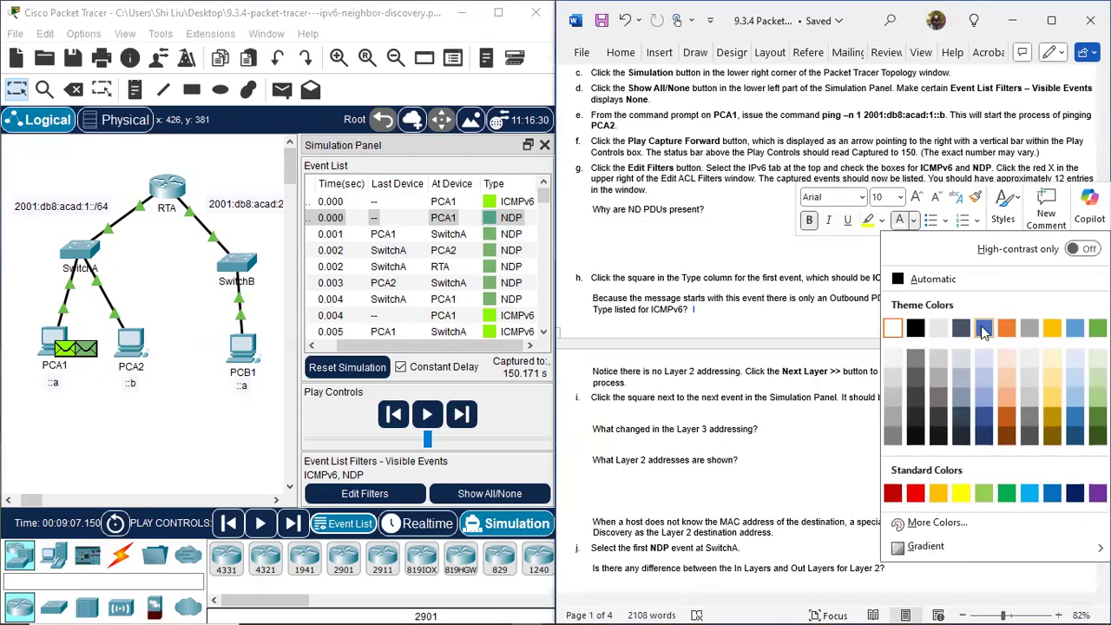
click(984, 328)
click(713, 261)
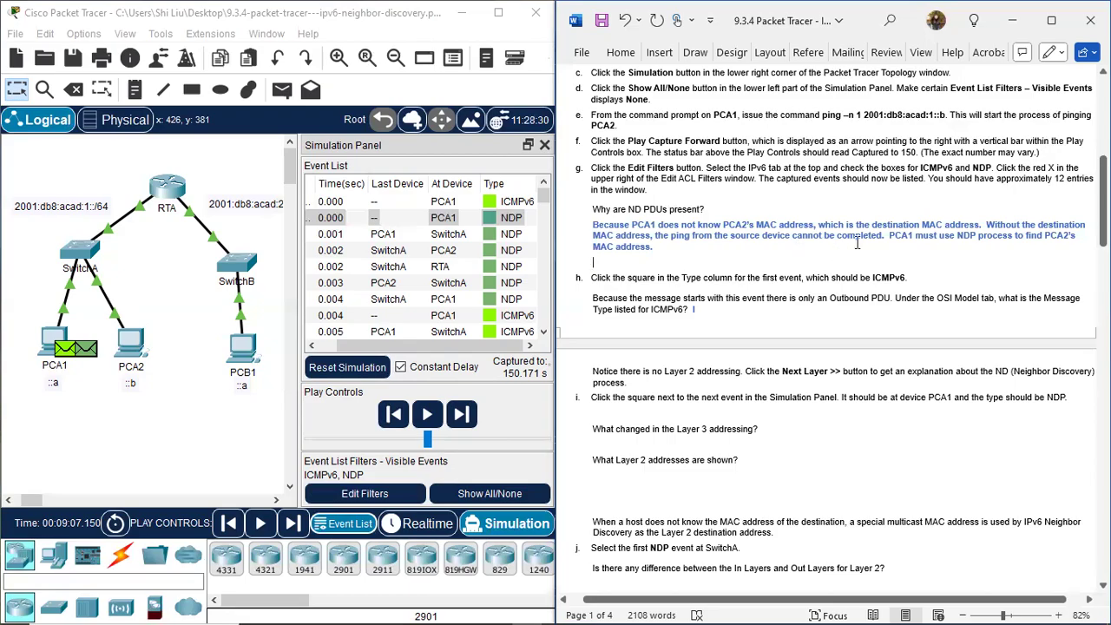
Go to step h of the instructions, open the PDU information of the first ICMPv6 event at PCA1, and move it clear of the instructions.
scroll(856, 244, down, 3)
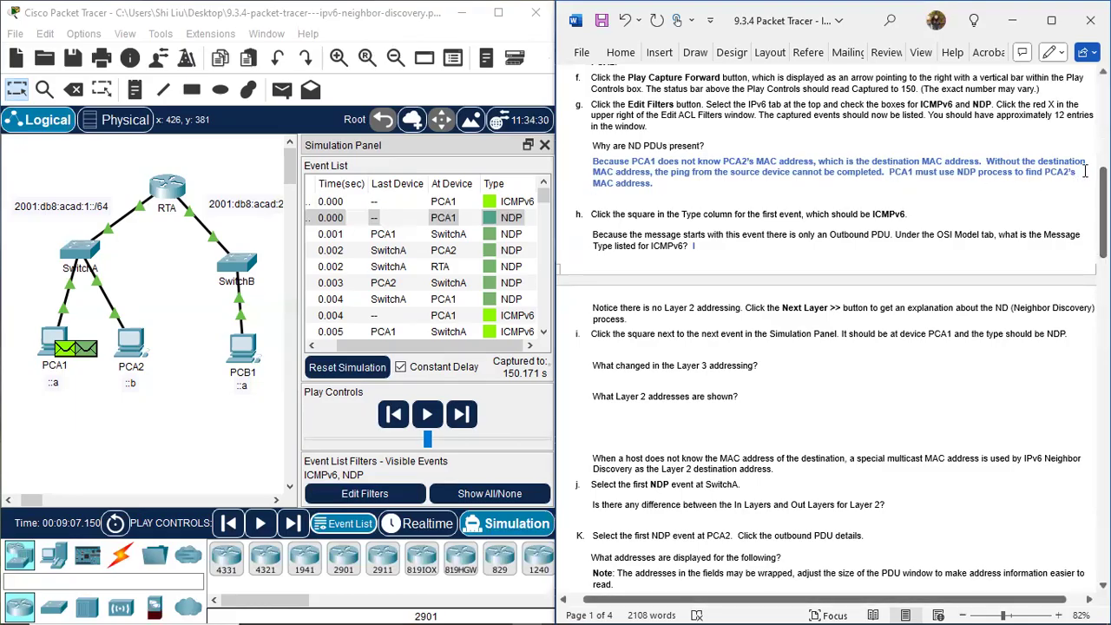
scroll(630, 213, down, 6)
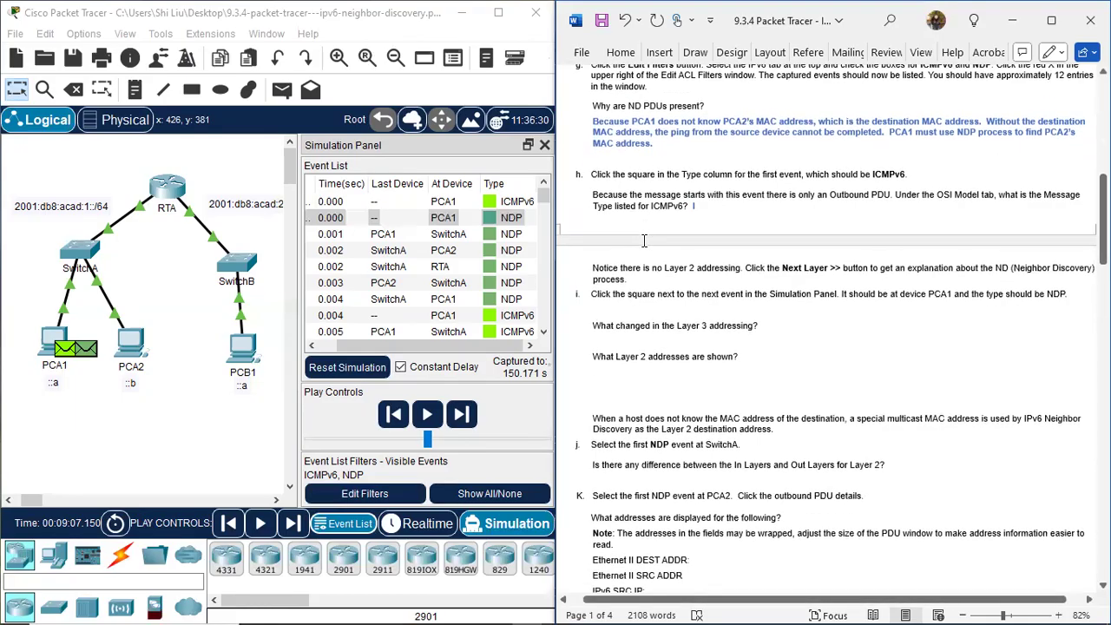
scroll(628, 189, up, 1)
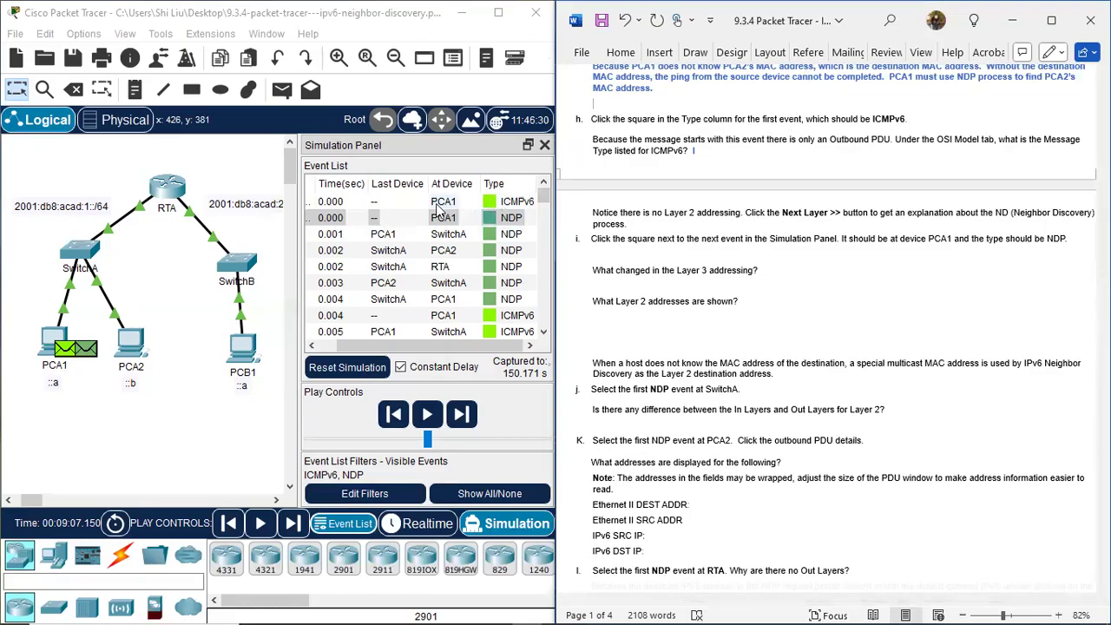
click(490, 201)
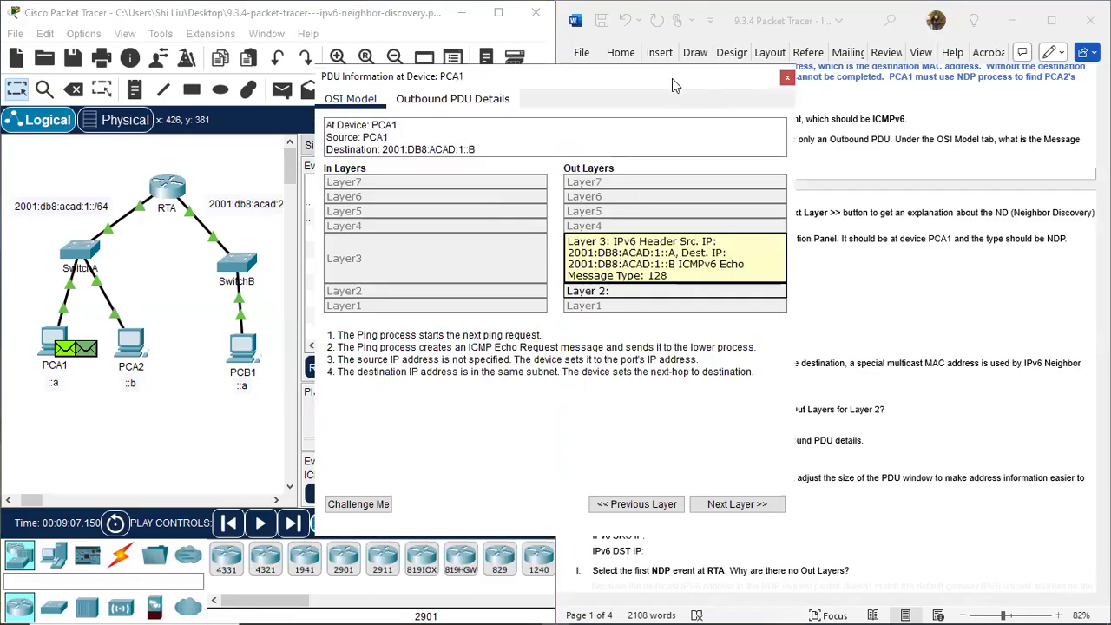
drag(672, 78, 700, 160)
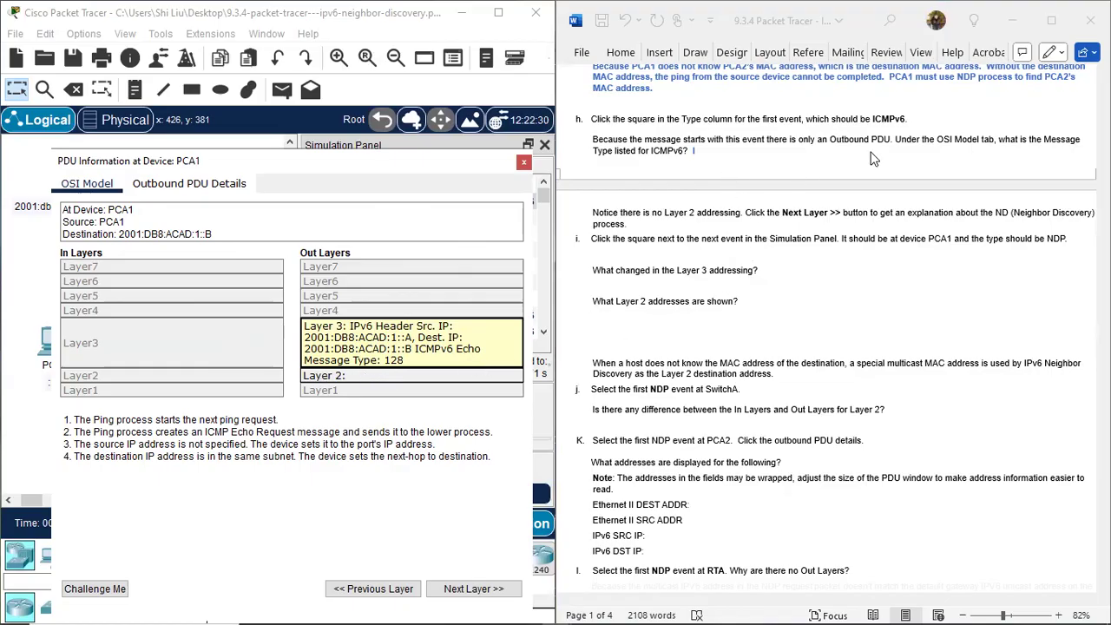
Show the step h answer in blue as "ICMPv6 Echo message type: 128" and append "(echo request)".
drag(837, 156, 692, 151)
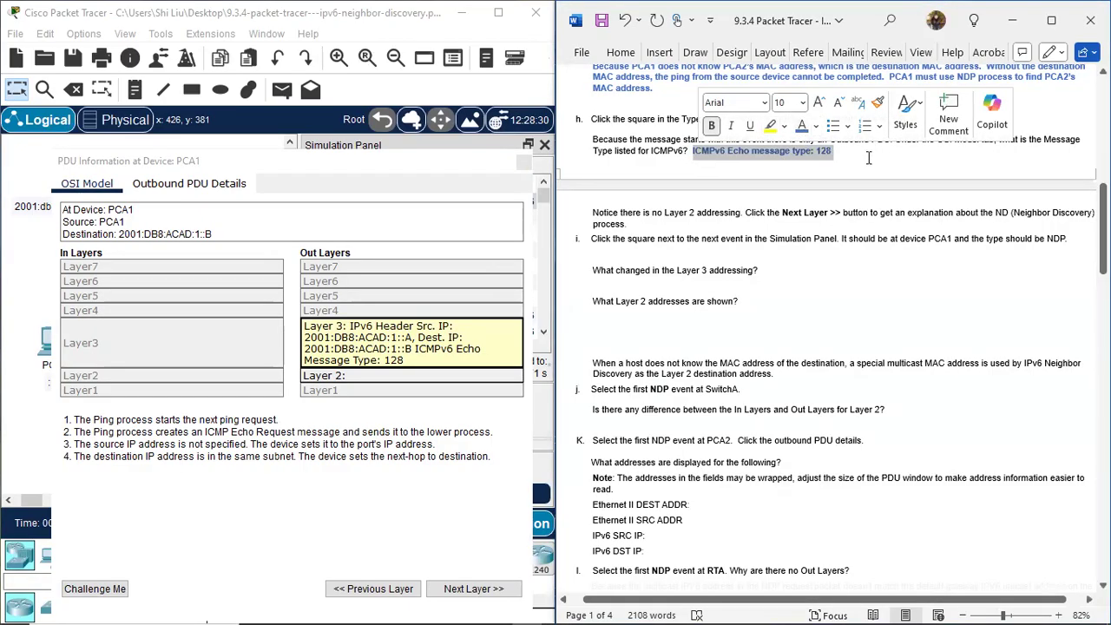
click(840, 165)
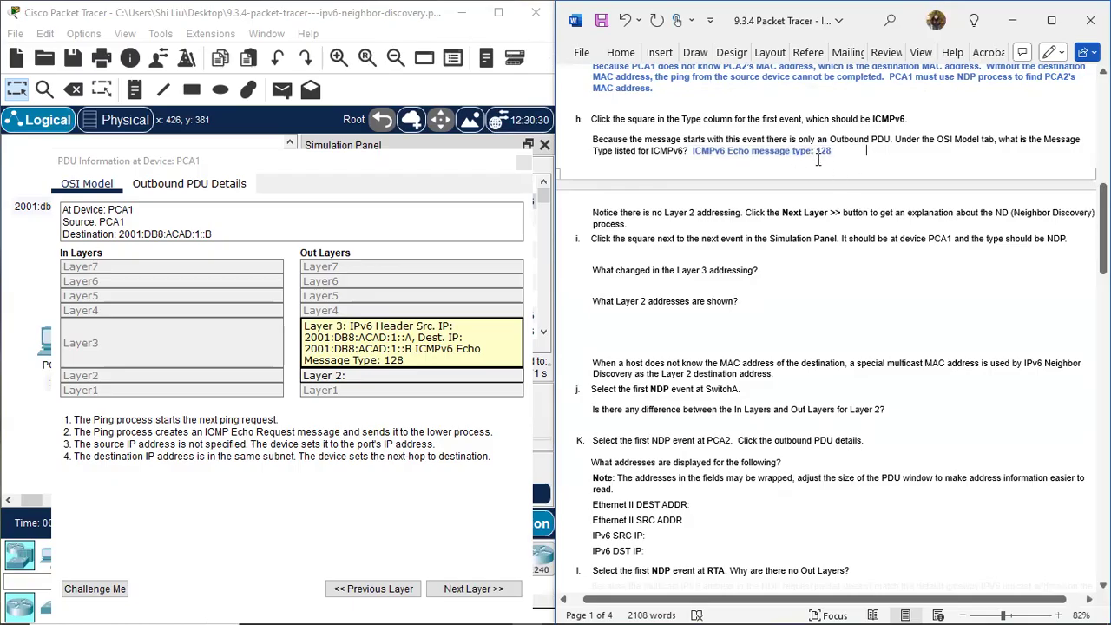
drag(869, 153, 816, 152)
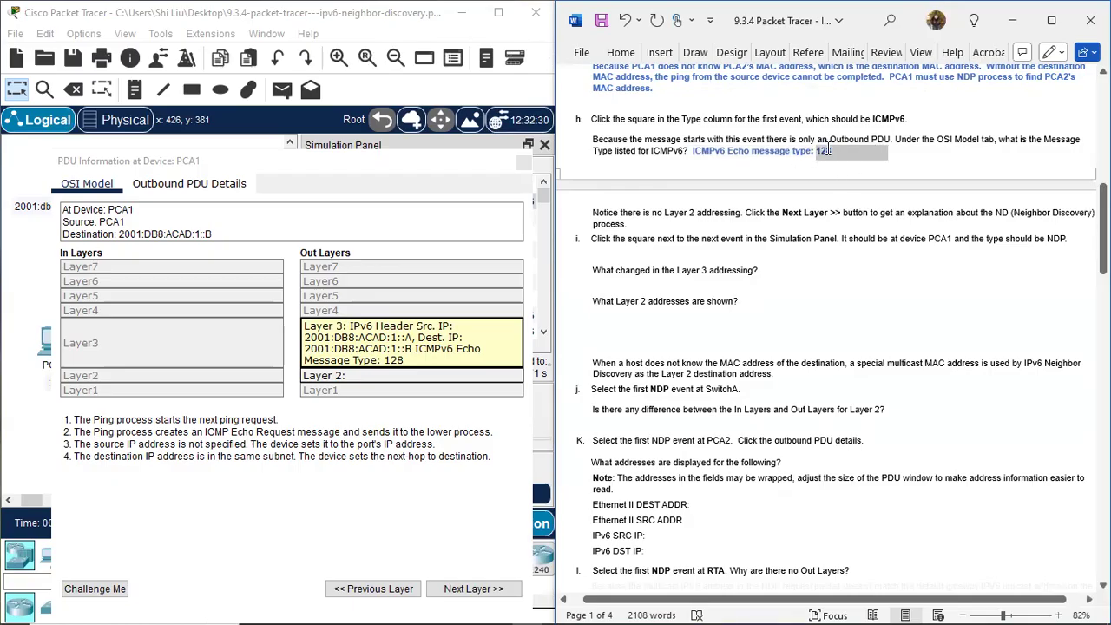
click(898, 126)
click(908, 157)
drag(904, 152, 860, 155)
click(909, 159)
text())
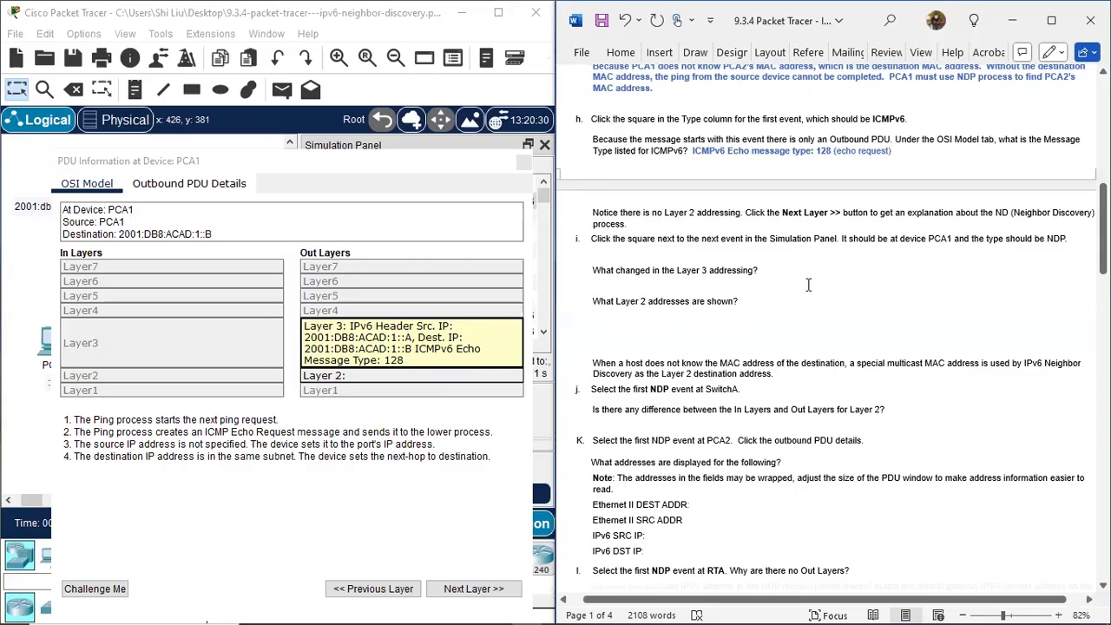
Advance the PDU information to outbound Layer 2, widen the window to read the ND process explanation, and close it.
click(483, 590)
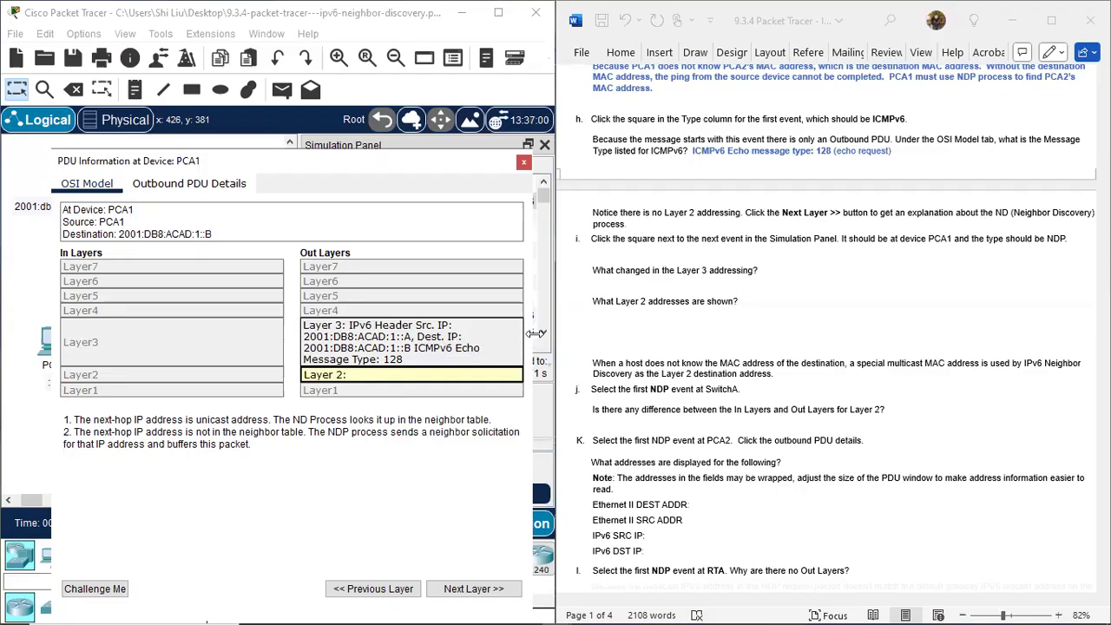
drag(535, 333, 621, 333)
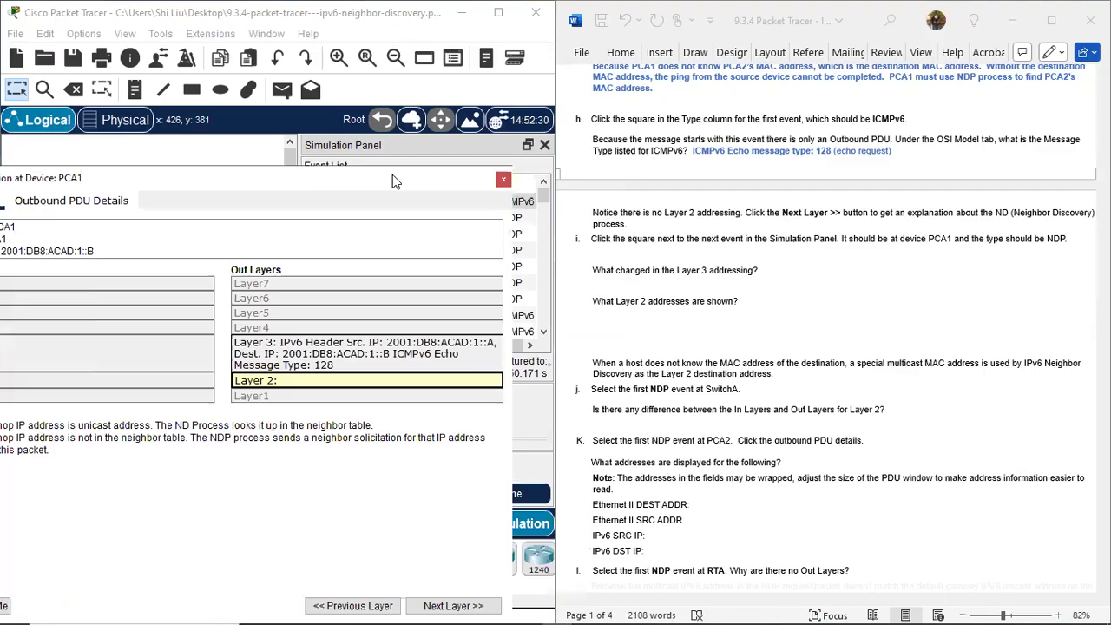
click(504, 178)
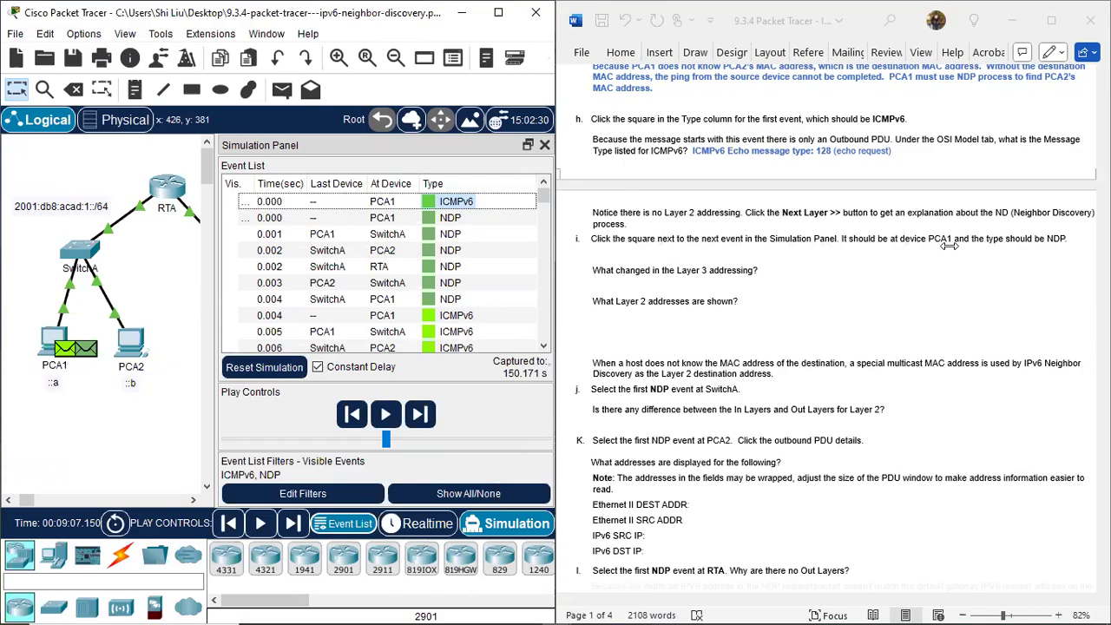
Open the PDU information of the first NDP event at PCA1 and position it to examine its addressing alongside the topology and the step i instructions.
click(429, 217)
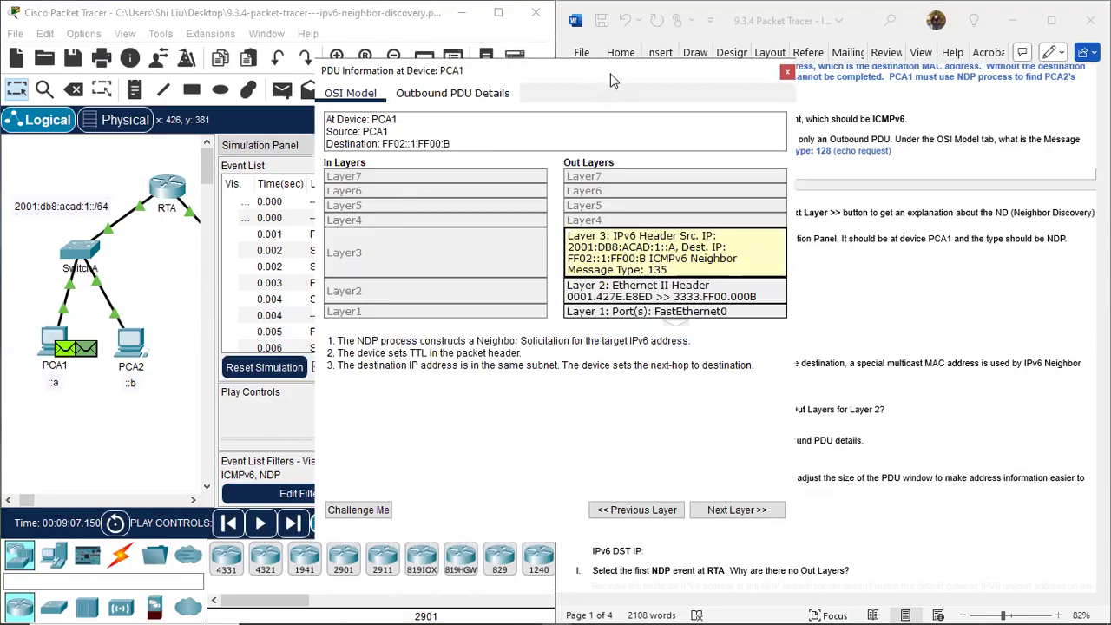
drag(611, 81, 347, 93)
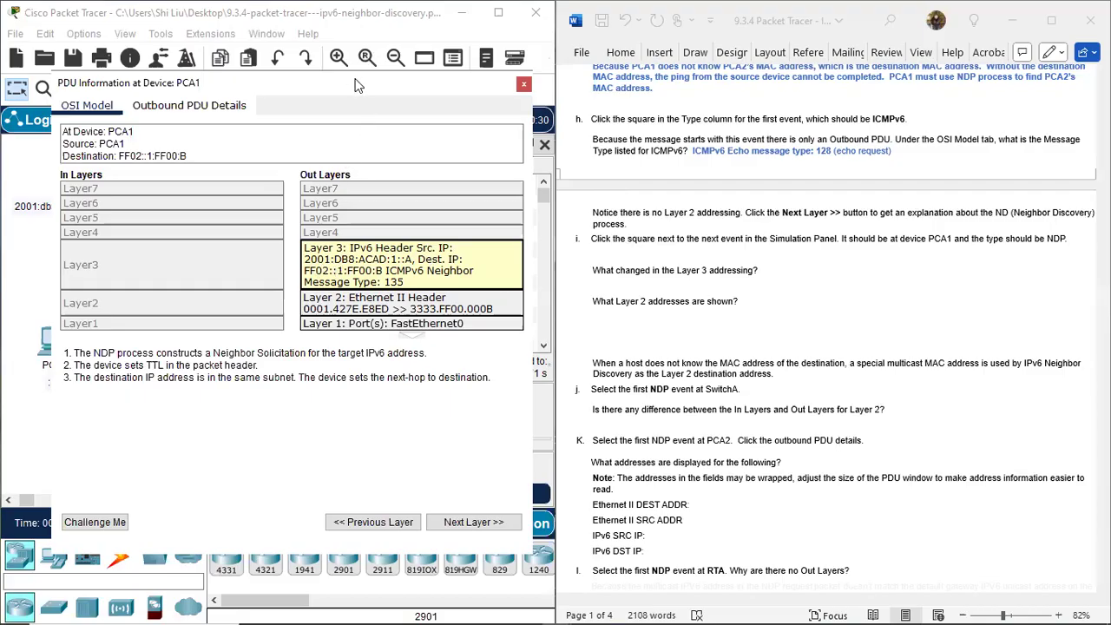
drag(359, 84, 663, 156)
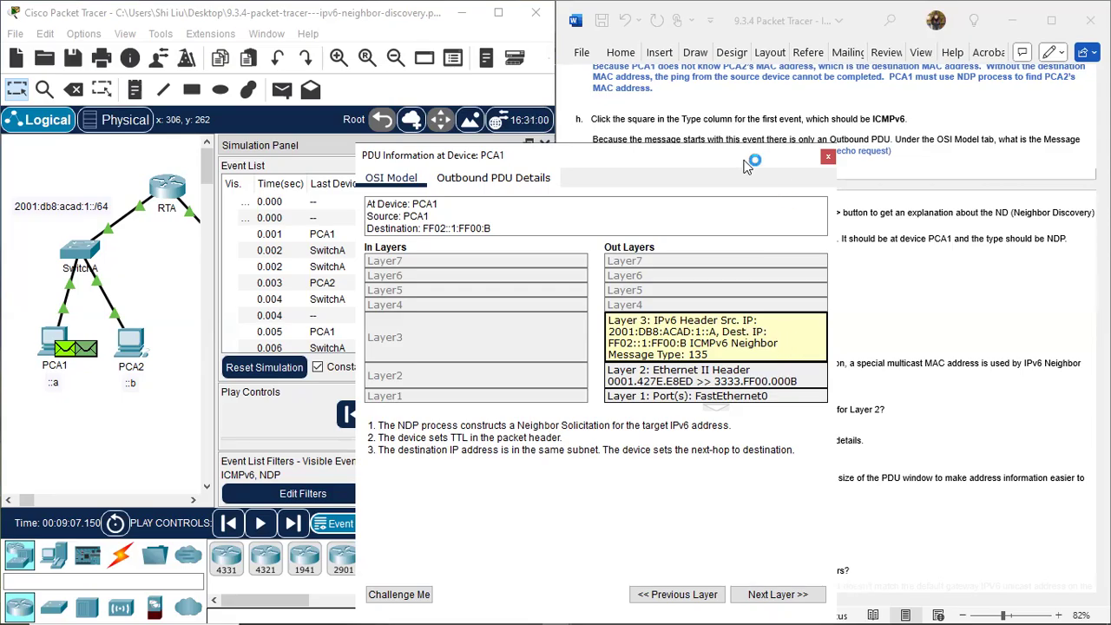
drag(746, 165, 432, 199)
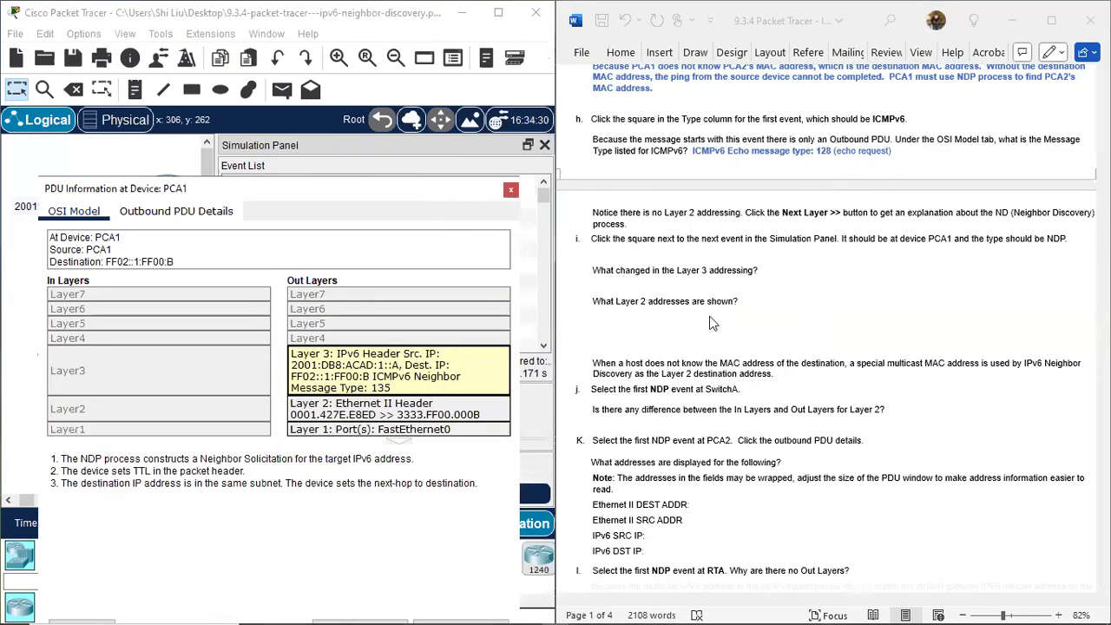
Reveal the hidden answer to "What changed in the Layer 3 addressing?" in the Word instructions by setting its font color to blue.
click(691, 299)
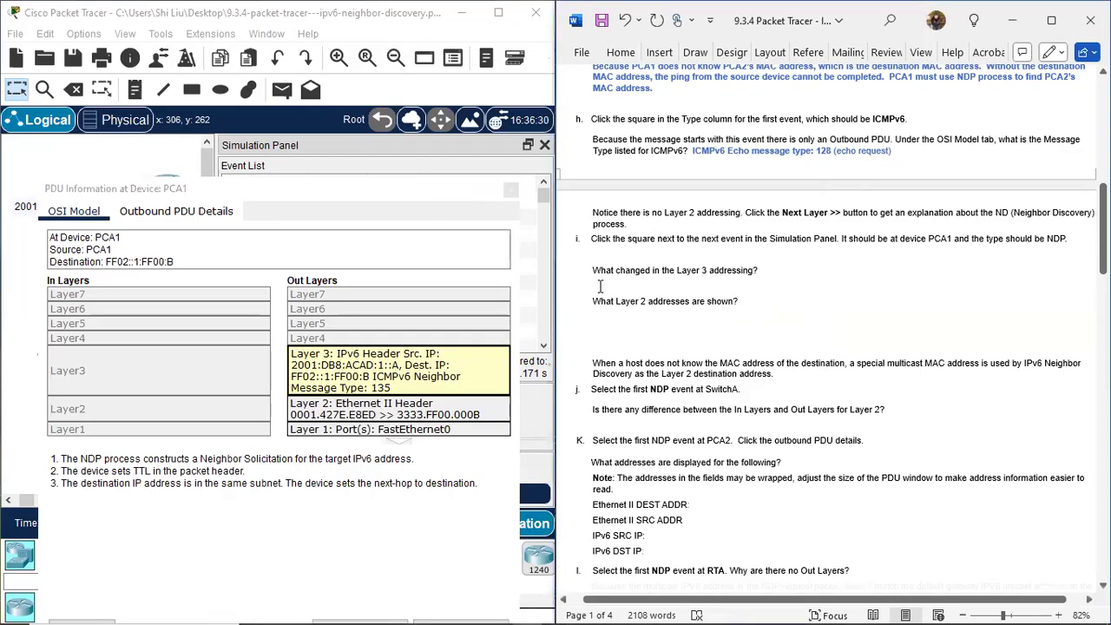
drag(595, 286, 1080, 287)
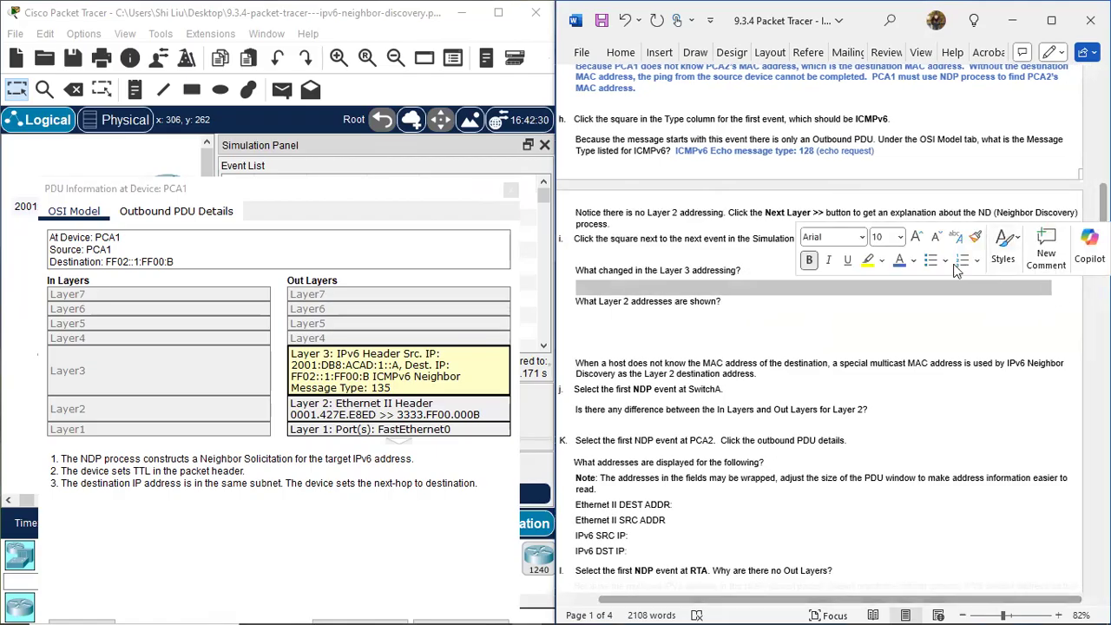
click(900, 262)
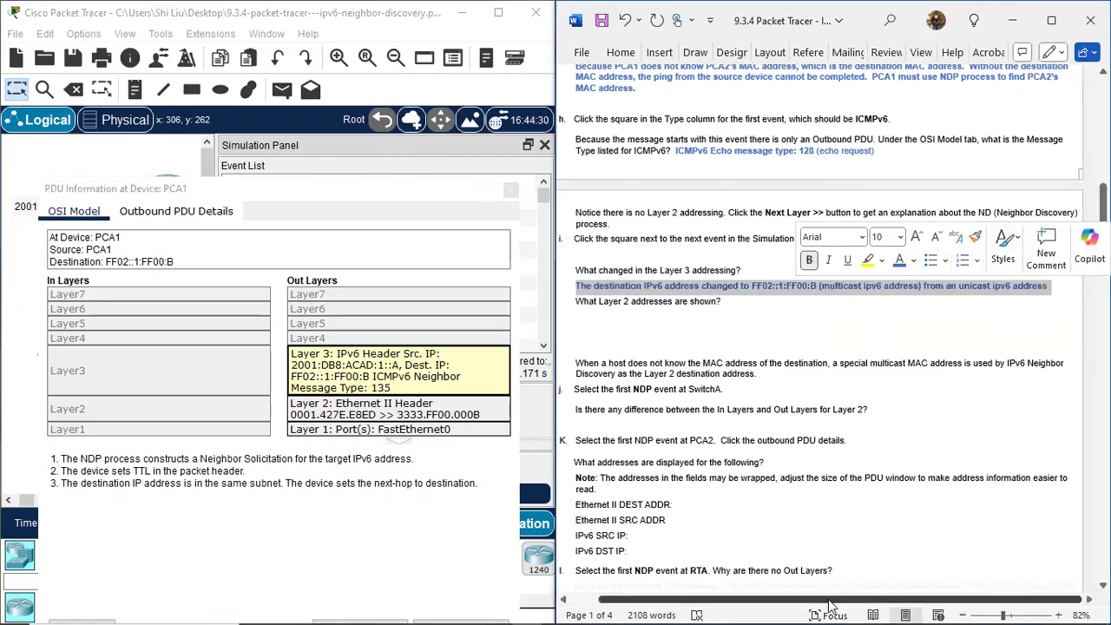
drag(834, 605, 828, 592)
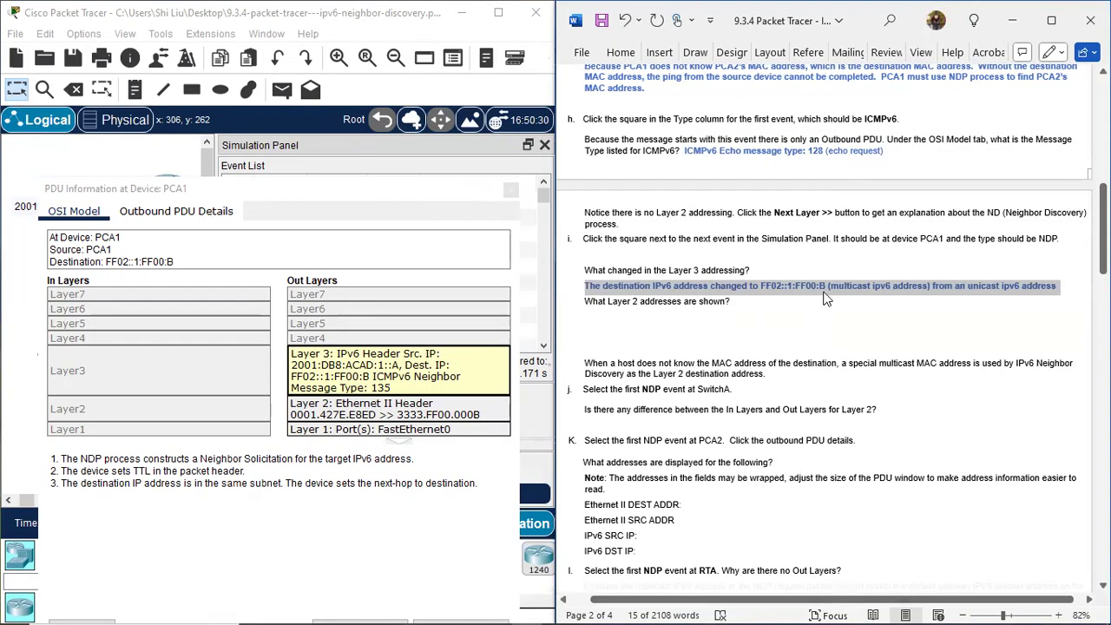
click(829, 318)
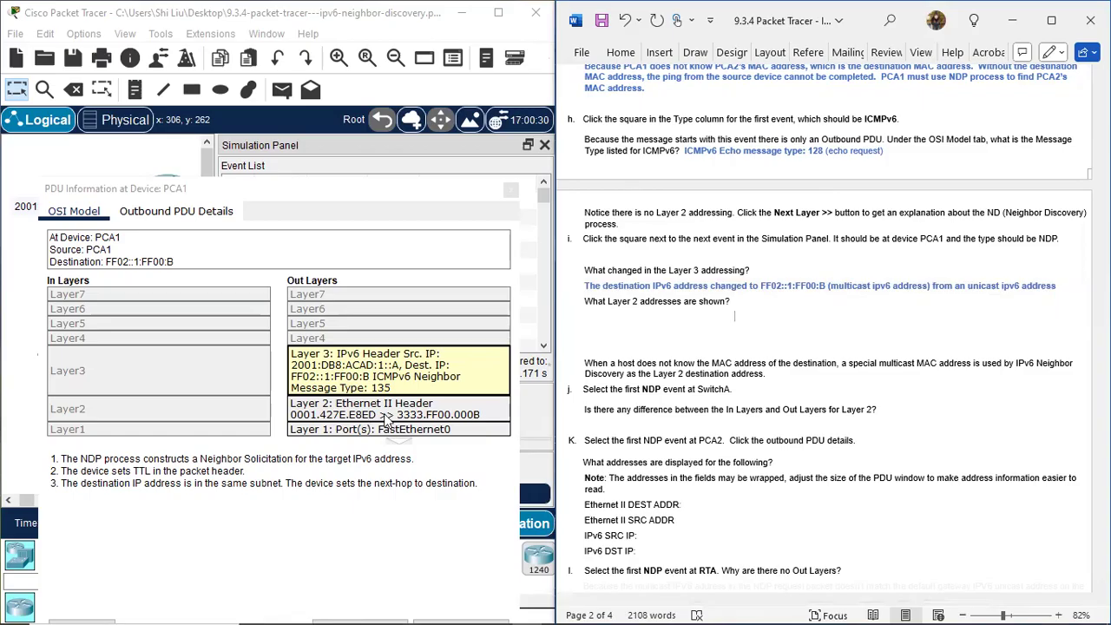
Compare the Layer 2 source and destination addresses in PCA1's NDP PDU information with the devices in the topology, and move the window clear of the instructions.
click(271, 193)
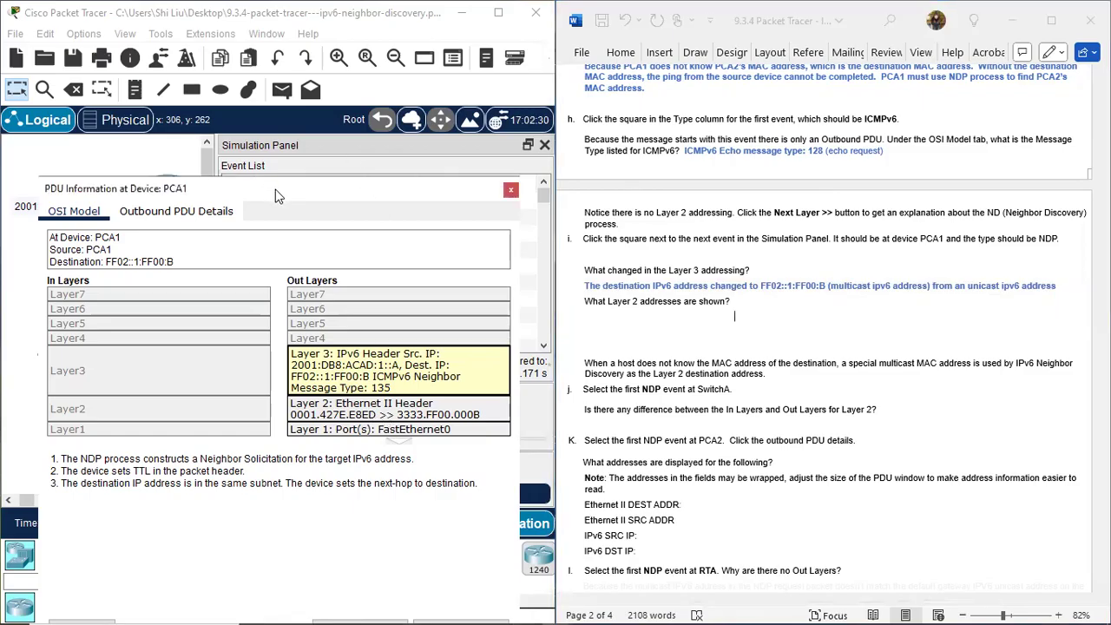
drag(276, 189, 580, 219)
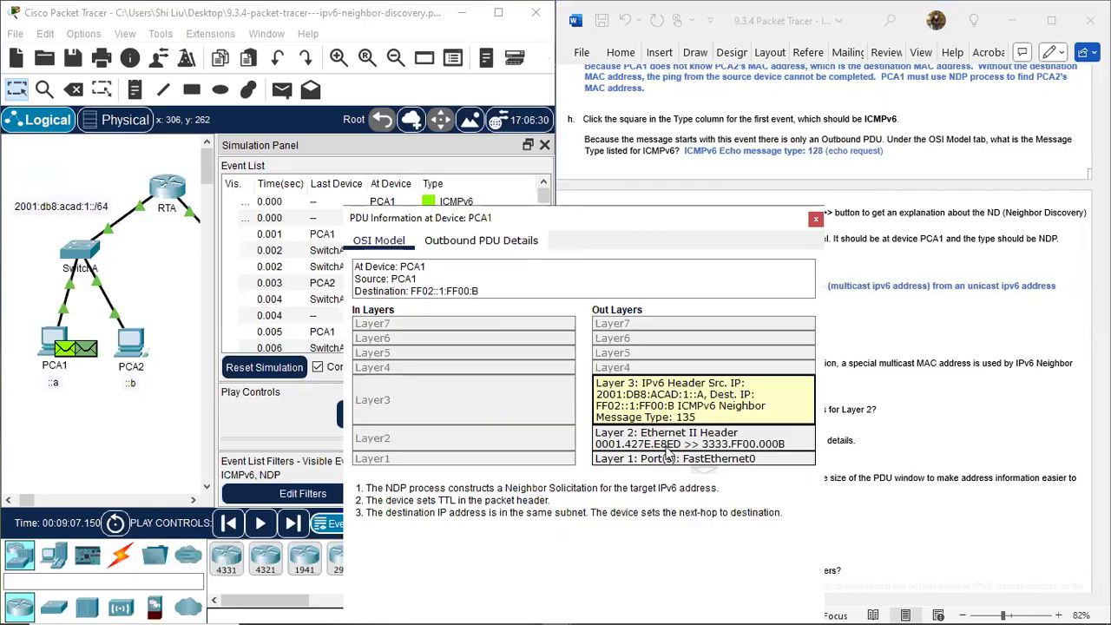
click(51, 379)
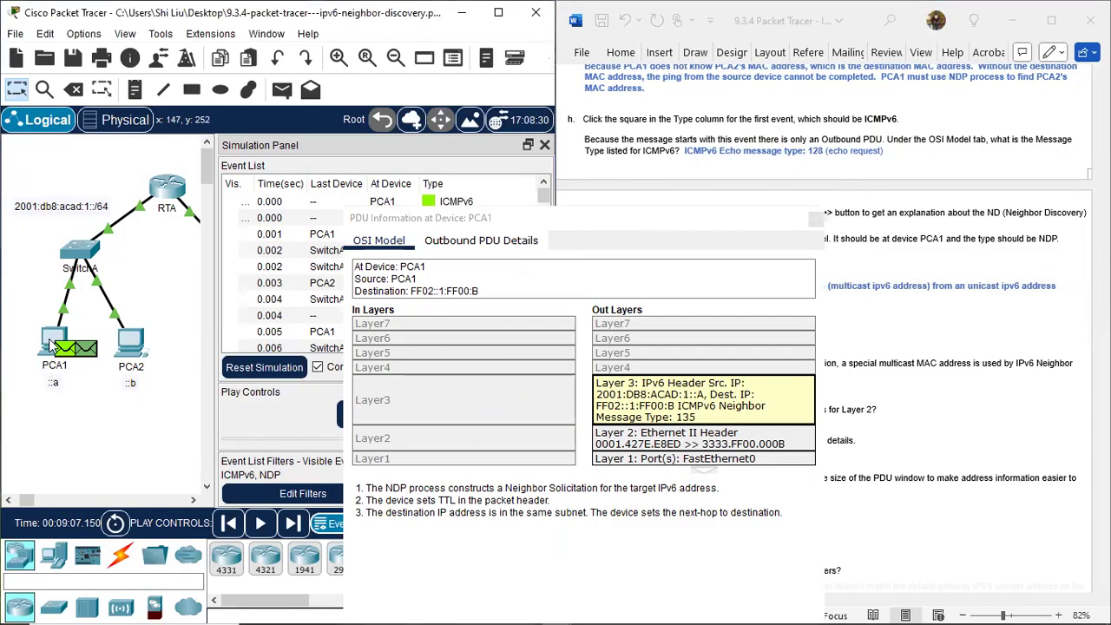
mouse_move(52, 345)
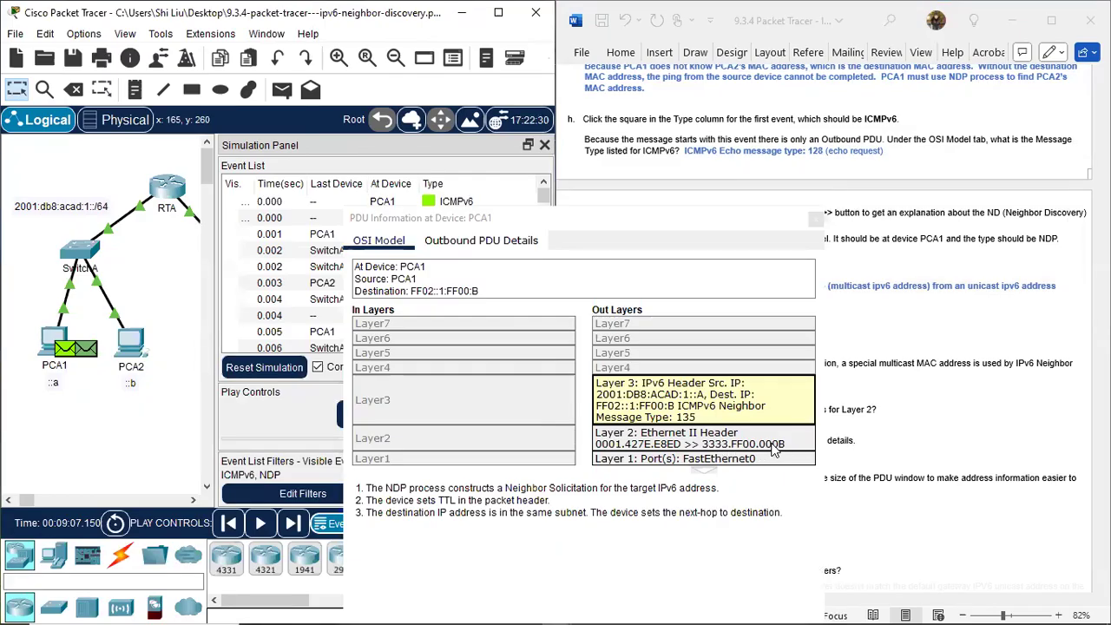
click(731, 224)
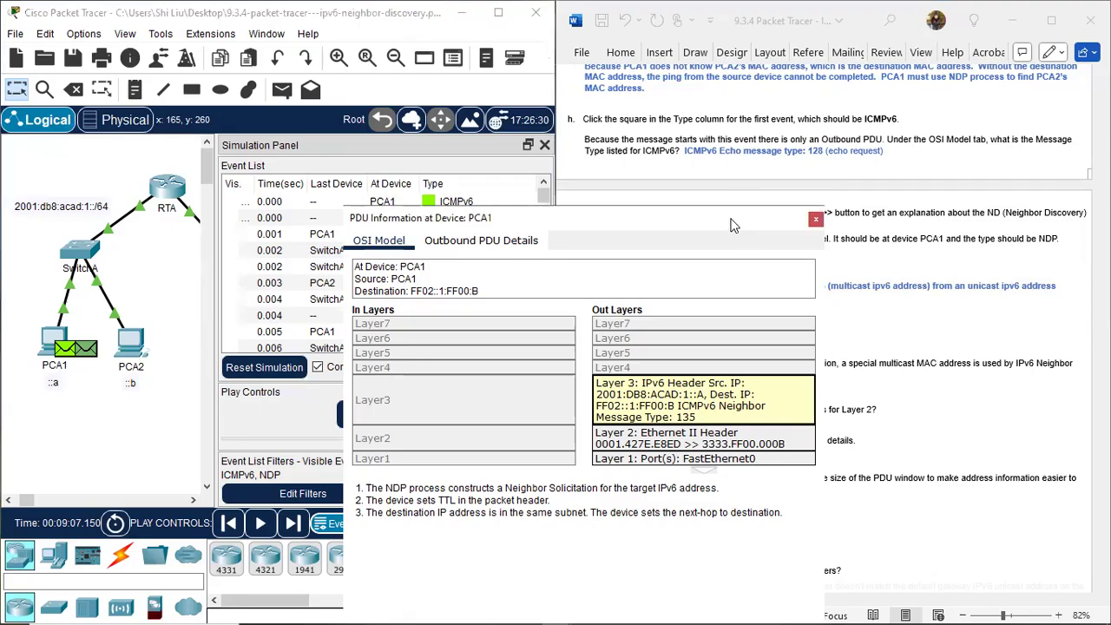
drag(732, 224, 383, 237)
Show both hidden answer lines under "What Layer 2 addresses are shown?" in blue, covering the source MAC and the special multicast destination MAC.
click(639, 323)
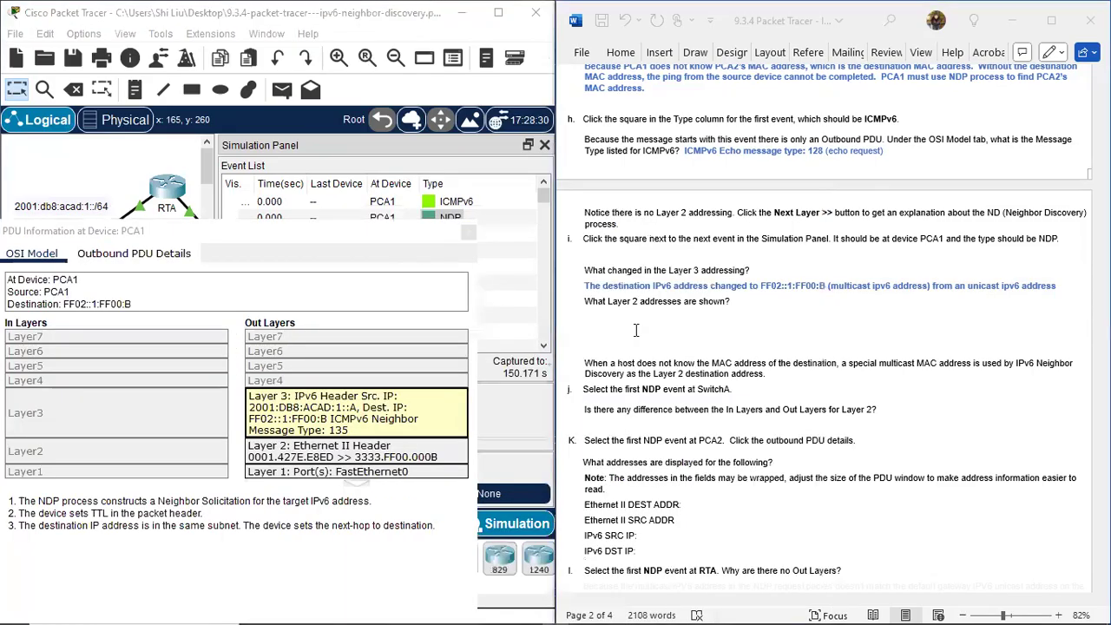
drag(586, 314, 854, 322)
drag(921, 335, 881, 337)
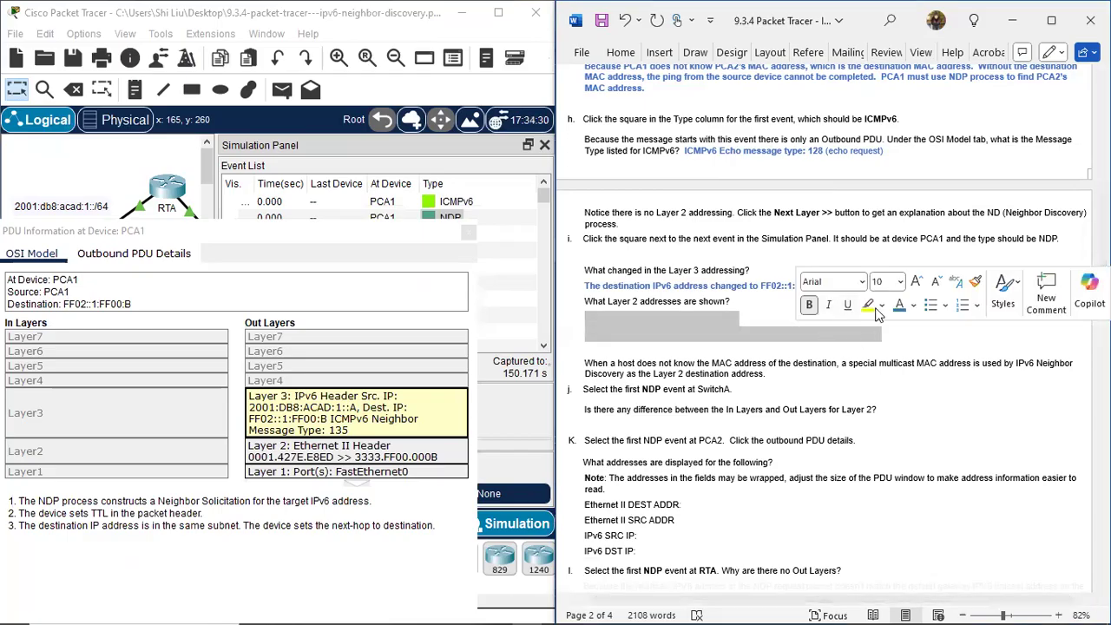
click(900, 306)
click(768, 427)
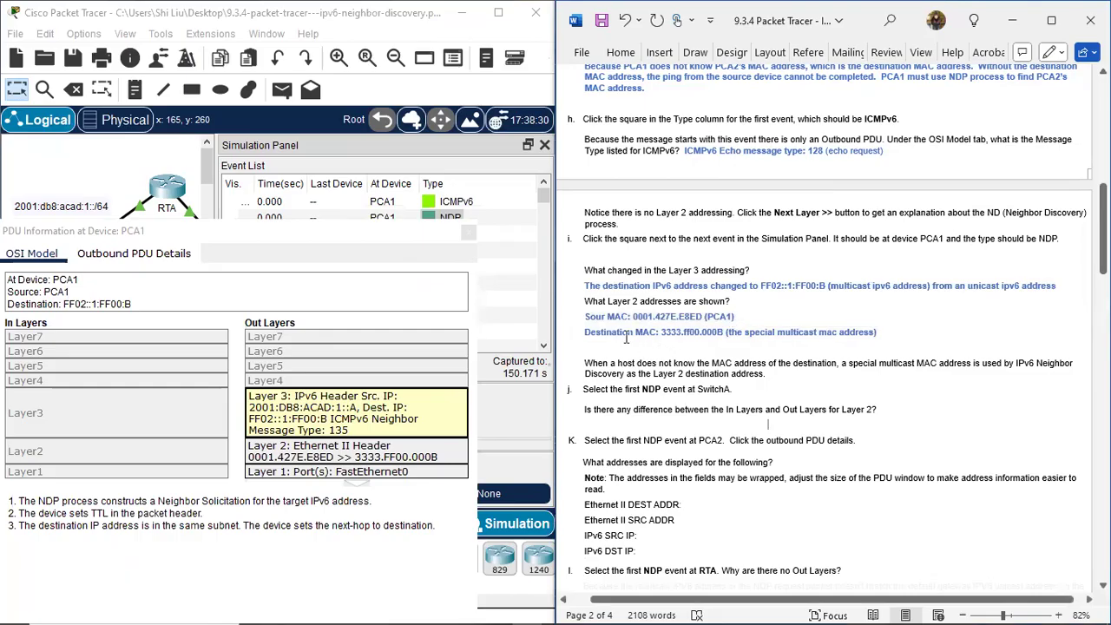
Go to step j of the instructions, close PCA1's PDU information, and open the PDU information of the first NDP event at SwitchA.
scroll(799, 369, down, 3)
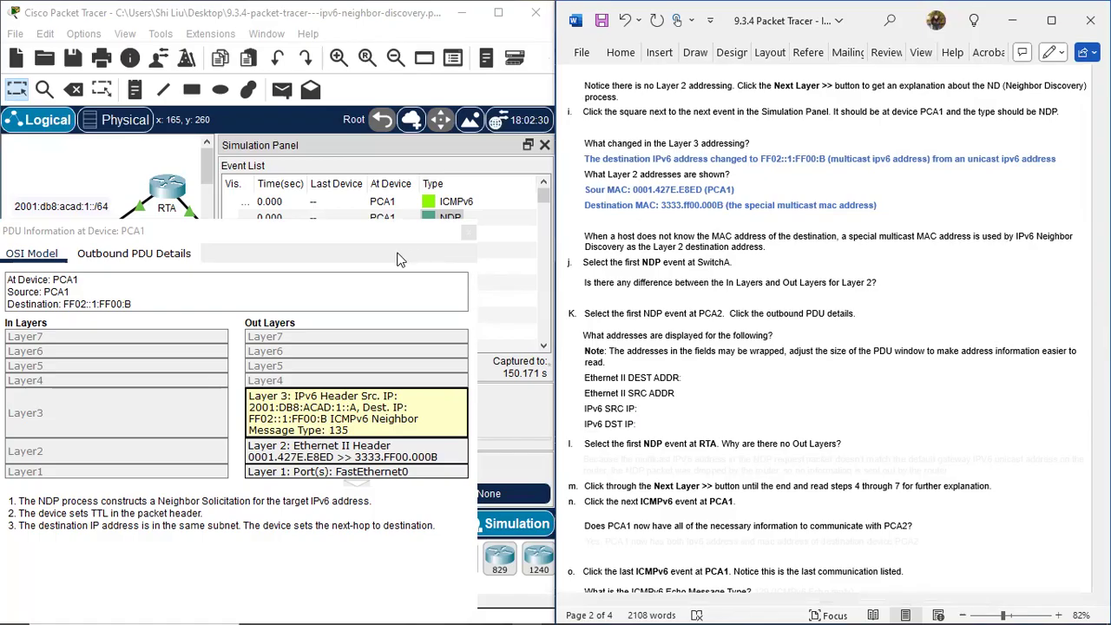
click(362, 242)
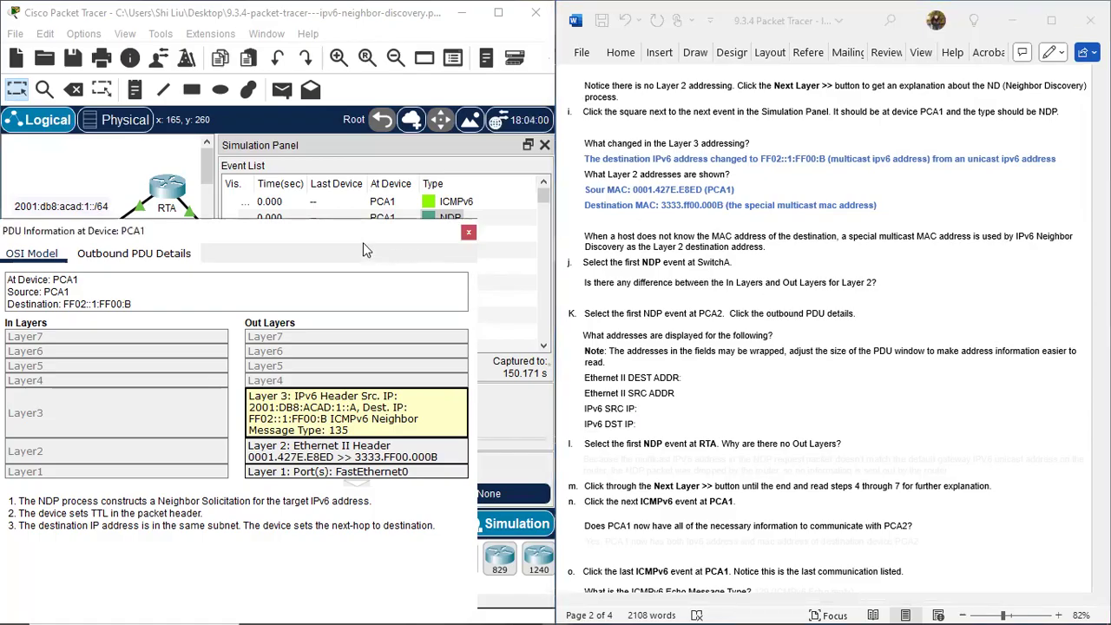
click(470, 232)
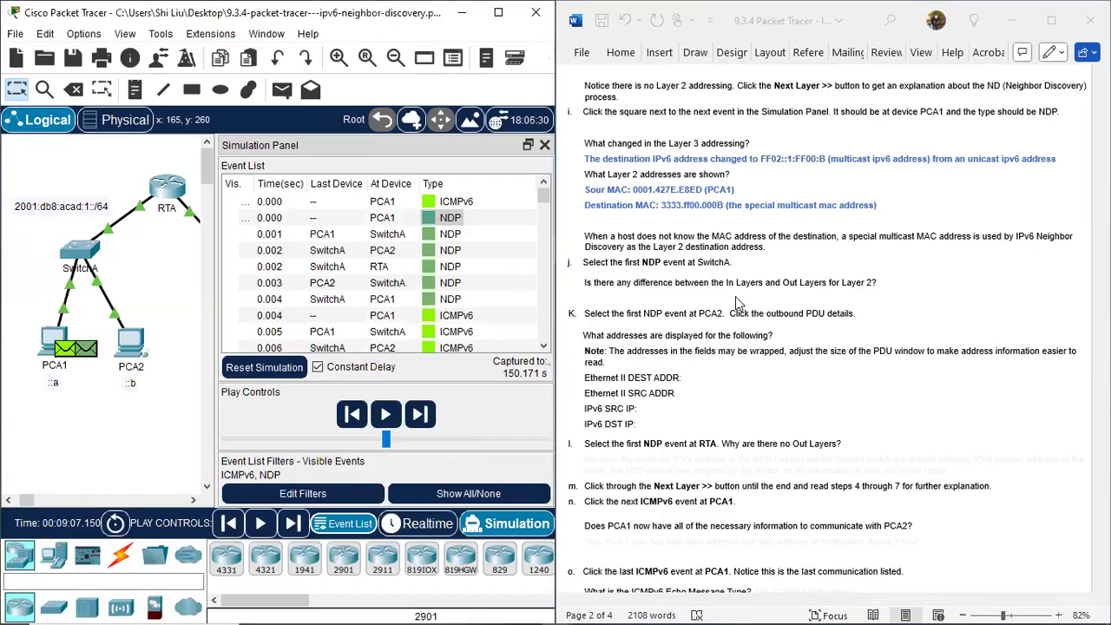
scroll(736, 302, down, 1)
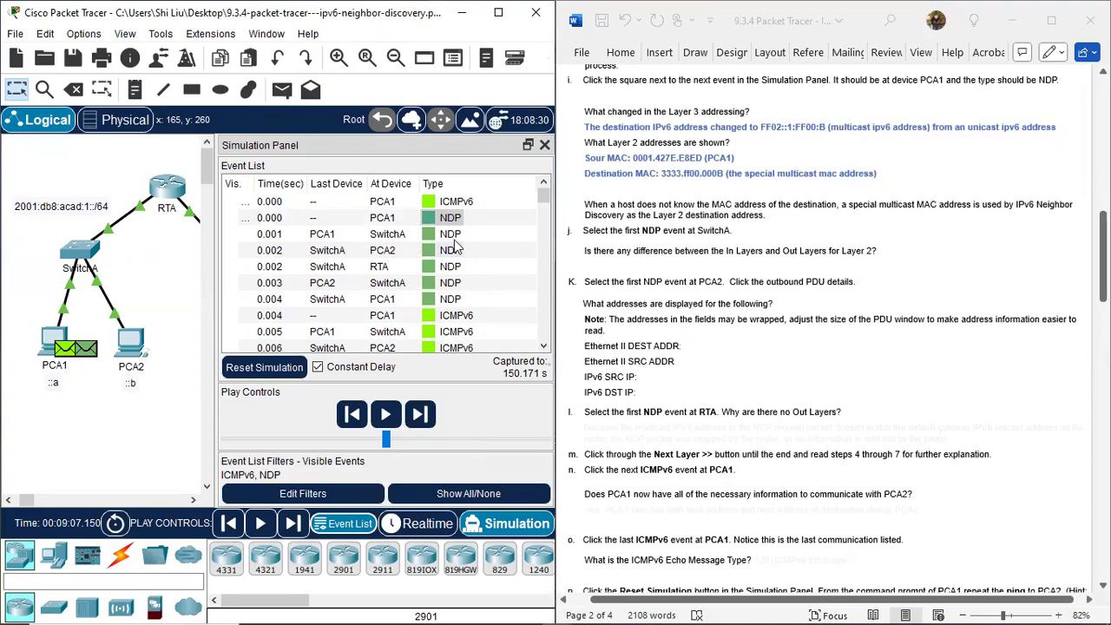
click(427, 234)
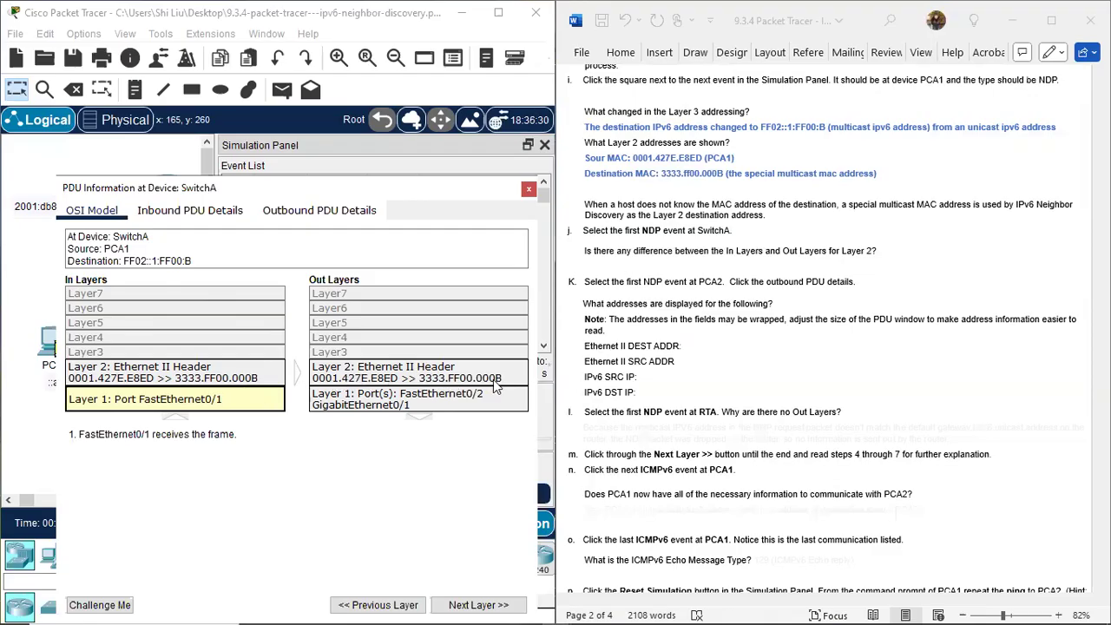
Show the hidden step j answer about the difference between the In Layers and Out Layers for Layer 2 in blue.
click(624, 267)
drag(586, 265, 987, 263)
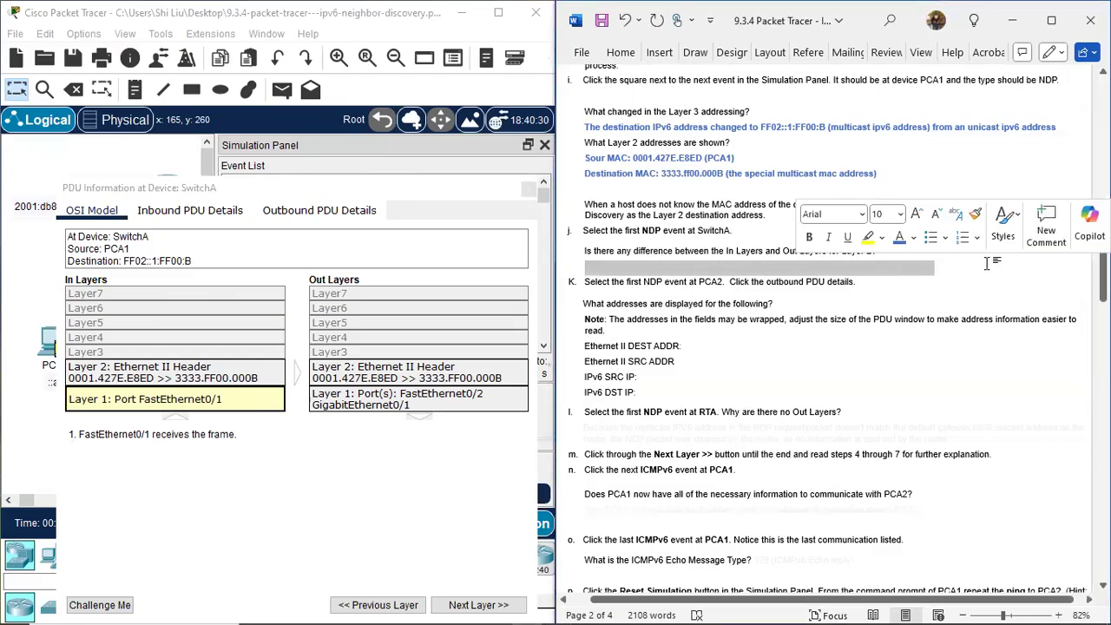
click(901, 239)
click(869, 301)
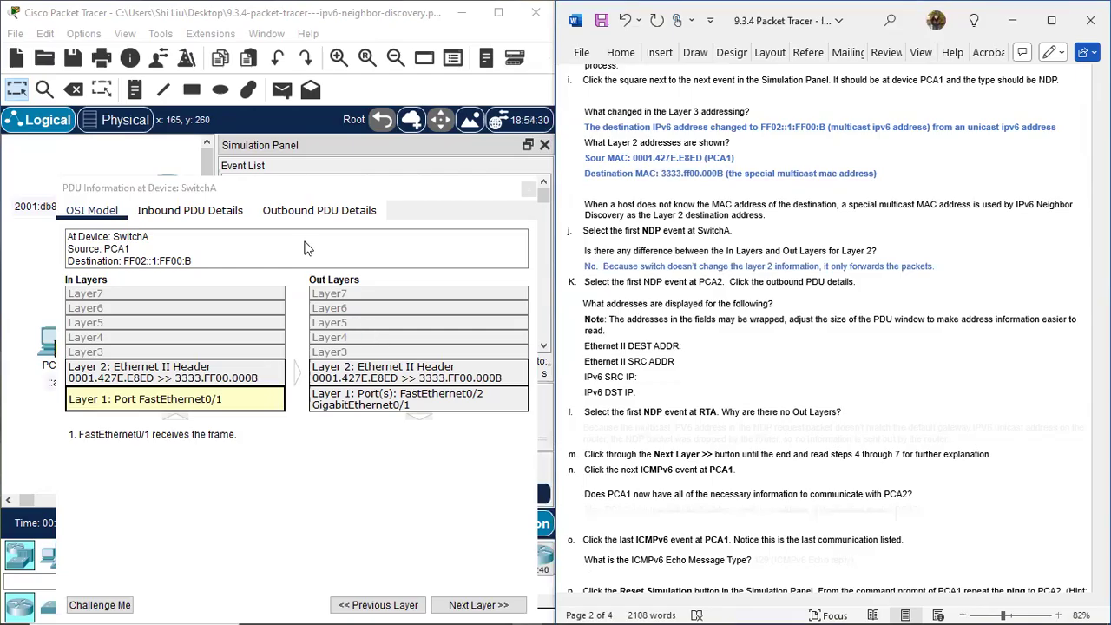
Close SwitchA's PDU information and open the outbound PDU details of the first NDP event at PCA2, placed clear of the step K instructions.
click(532, 191)
scroll(612, 236, down, 2)
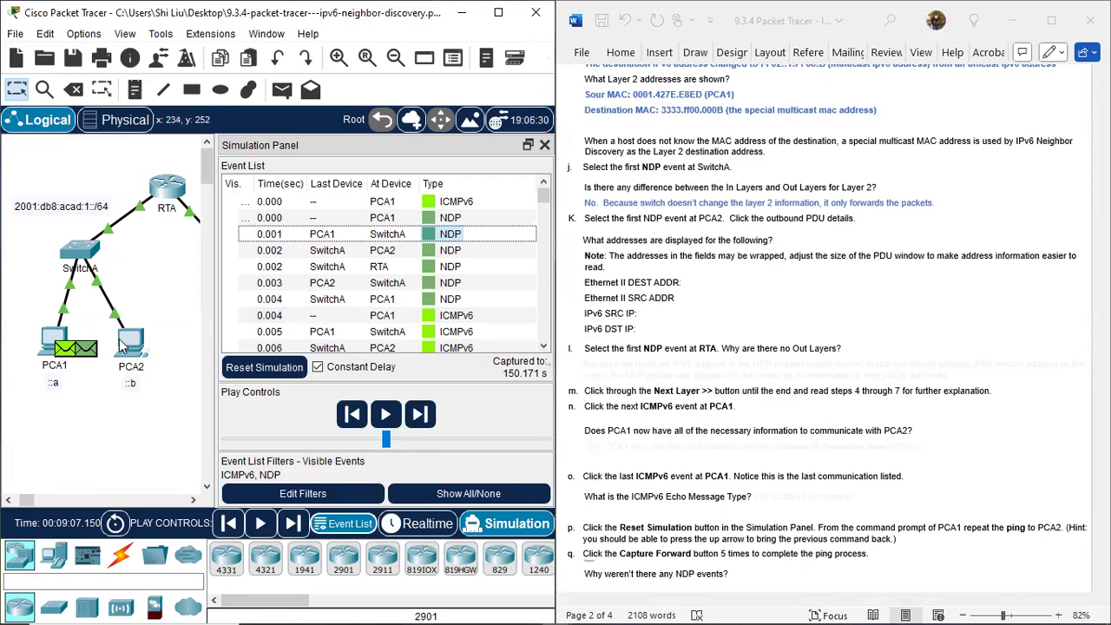
click(428, 257)
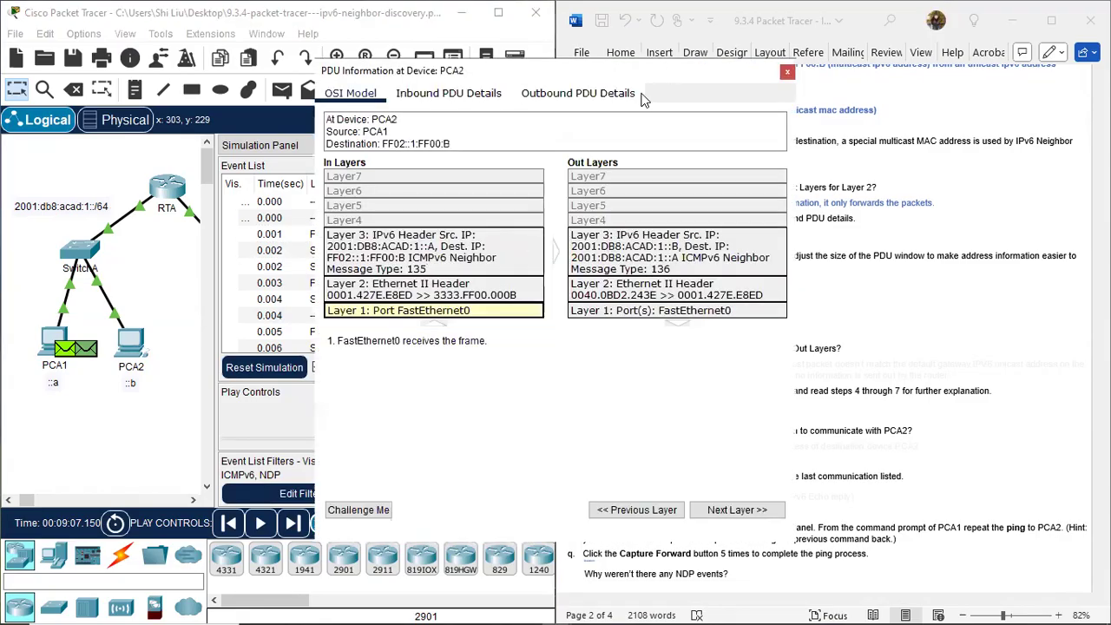
drag(640, 73, 362, 168)
click(300, 188)
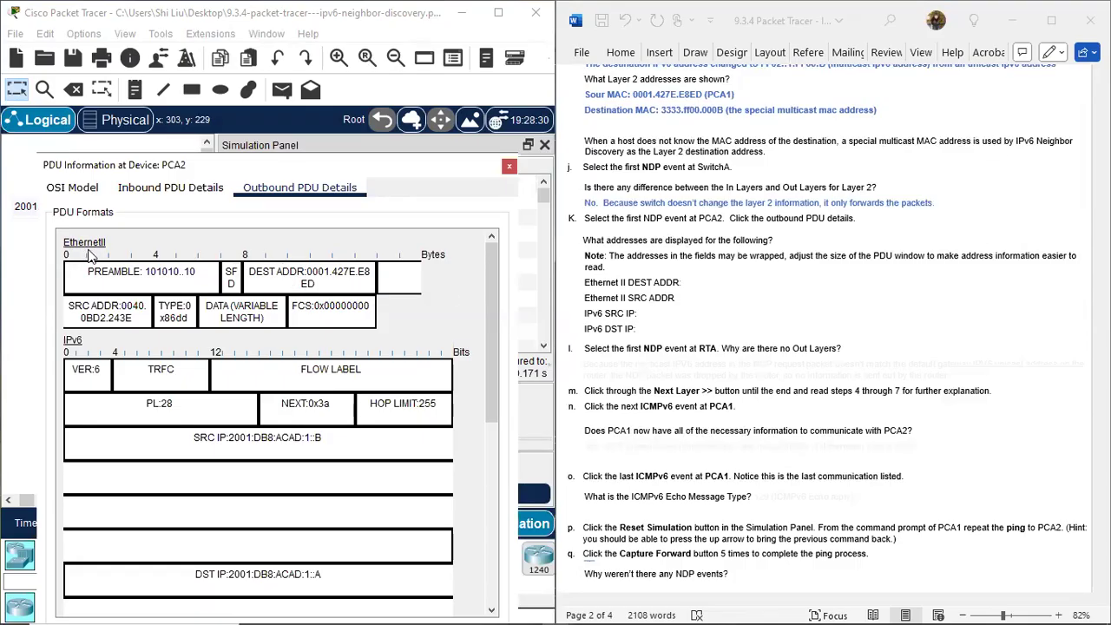
Reveal the step K Ethernet II answers in blue: DEST ADDR 0001.427E.E8ED (PCA1) and SRC ADDR 0040.0BD2.243E (PCA2).
click(800, 286)
drag(791, 282, 692, 279)
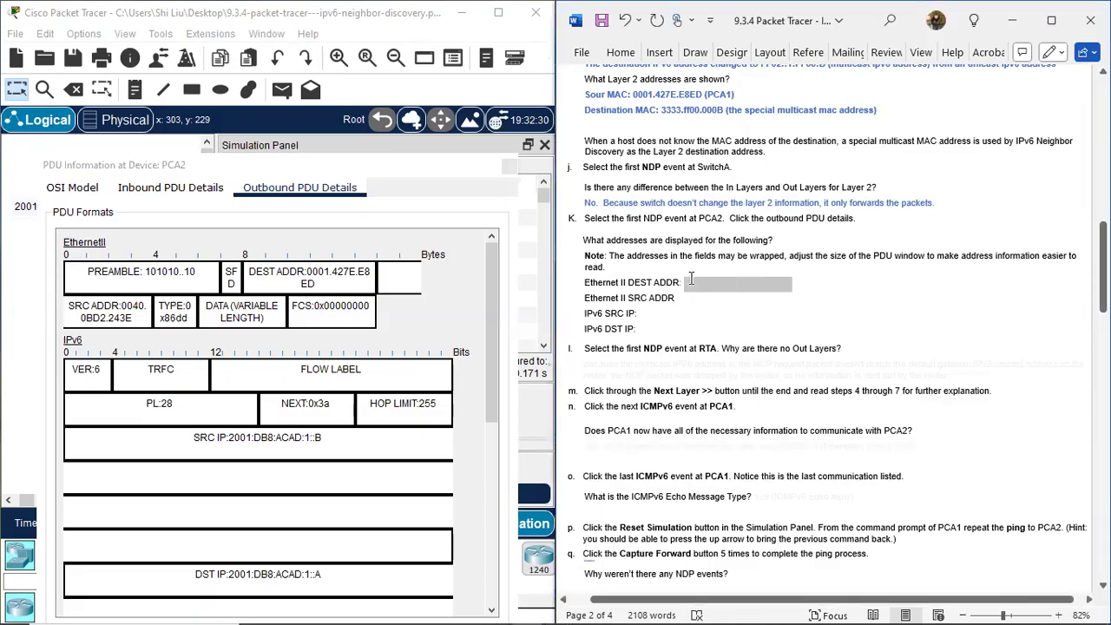
click(790, 250)
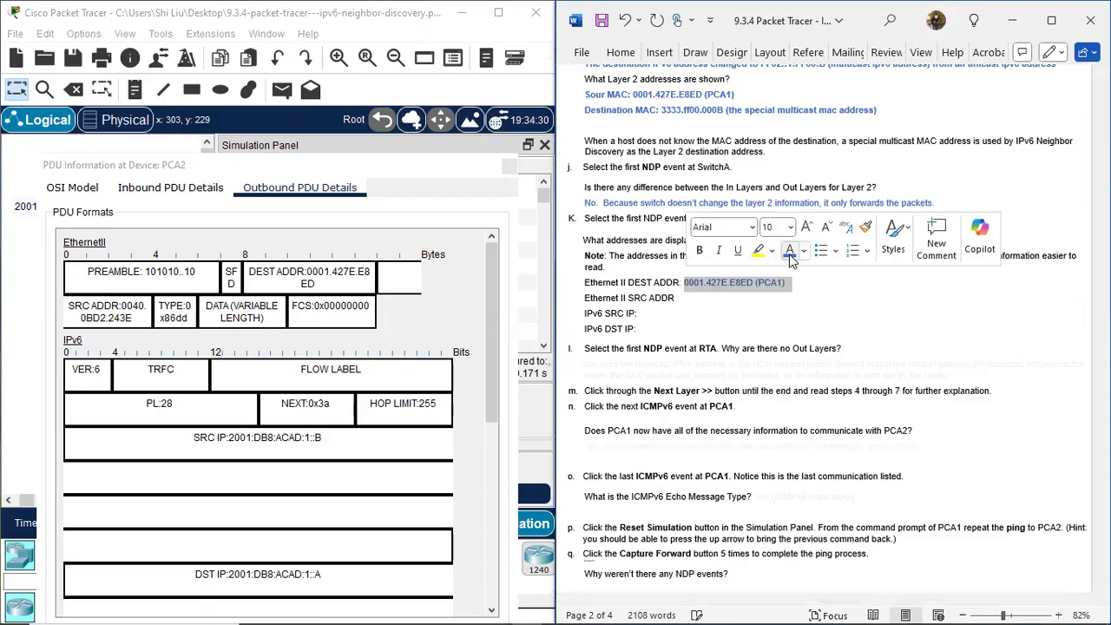
click(789, 299)
drag(788, 295, 678, 297)
click(783, 267)
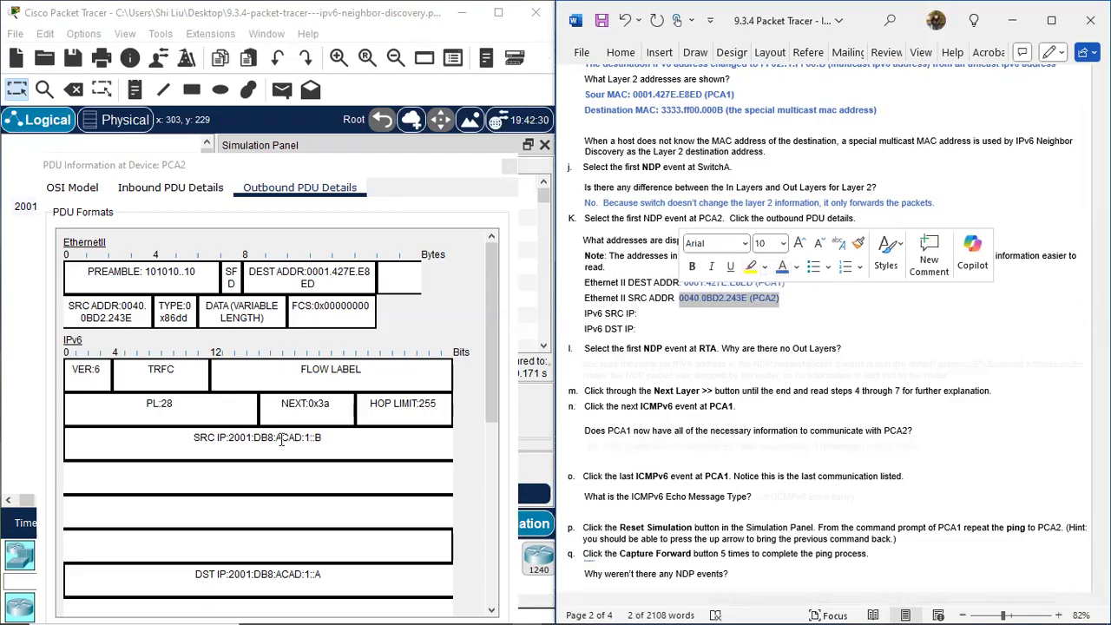
Reveal the step K IPv6 answers in blue: SRC IP 2001:DB8:ACAD:1::B (PCA2) and DST IP 2001:DB8:ACAD:1::A (PCA1).
drag(774, 314, 639, 314)
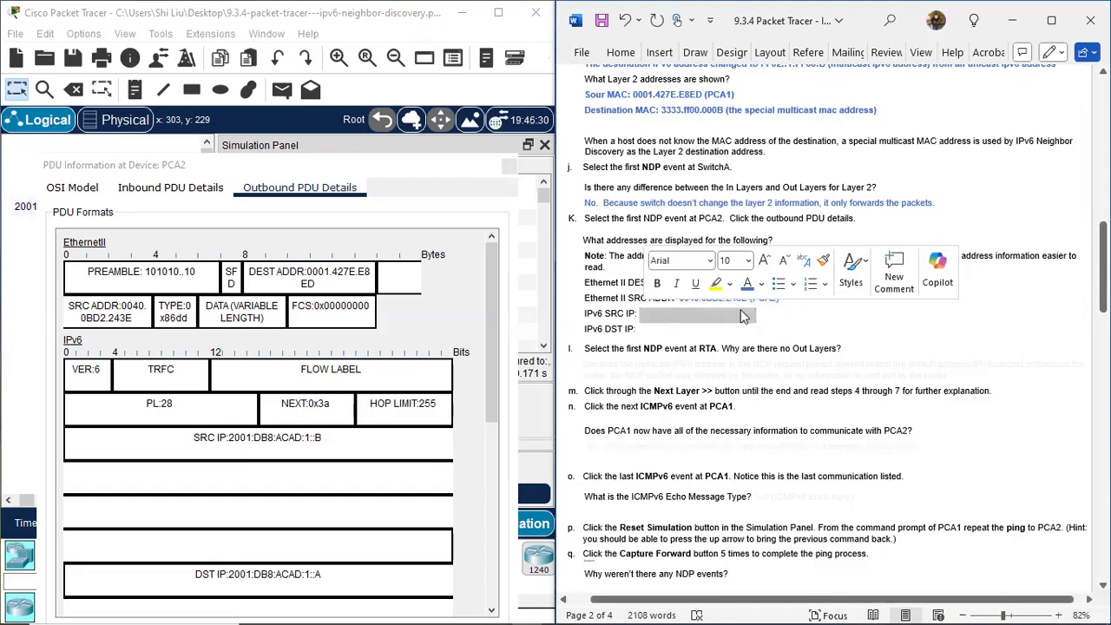
drag(758, 333, 640, 329)
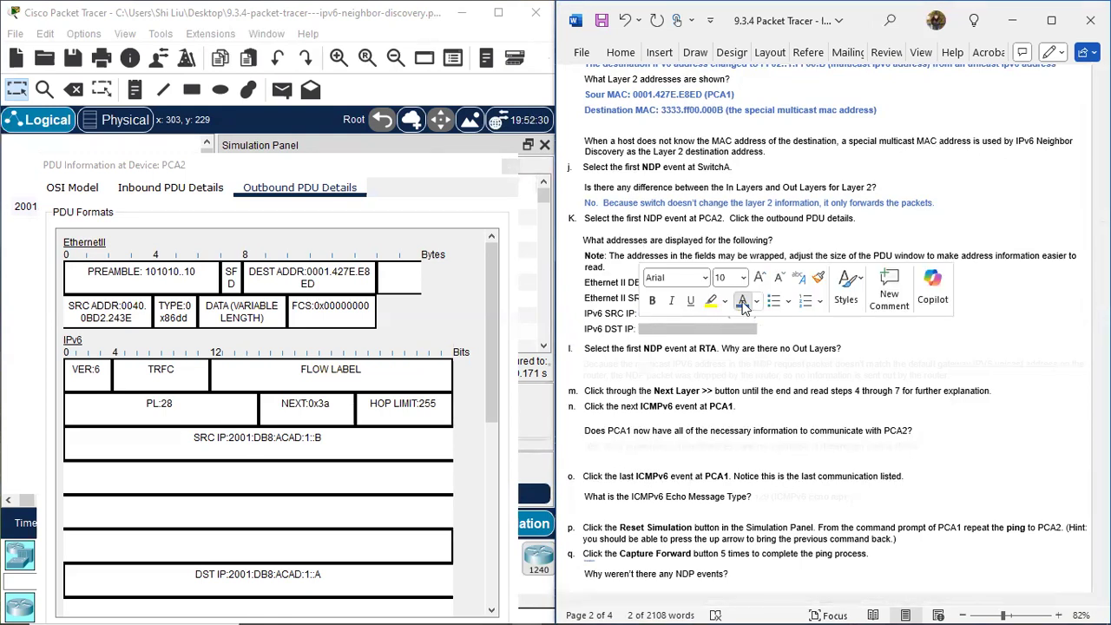
click(803, 332)
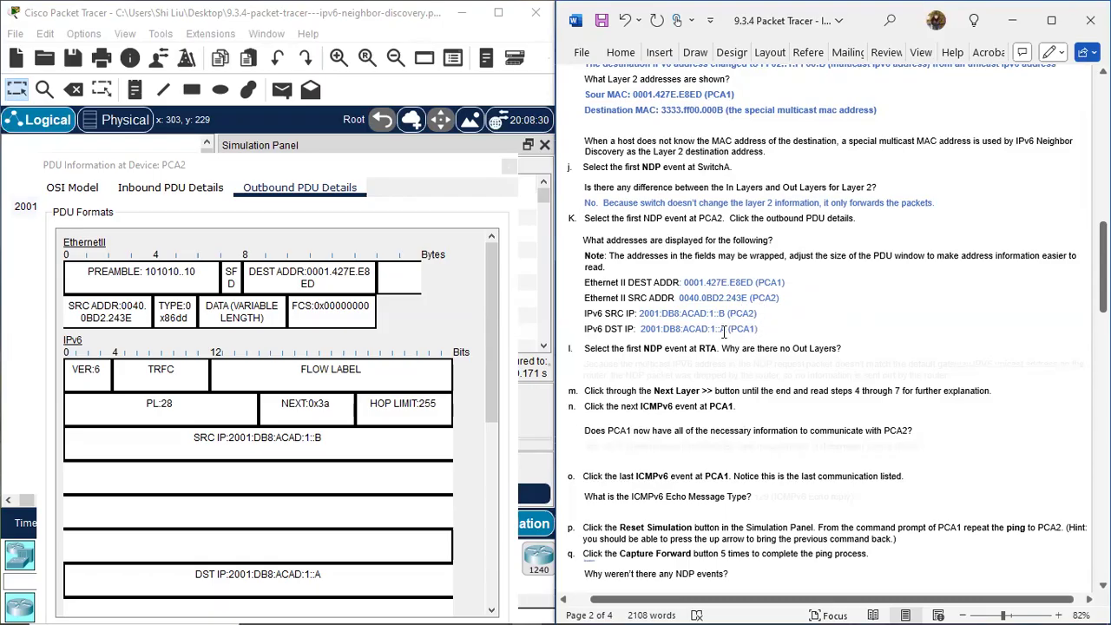
Switch PCA2's PDU information back to the OSI model and examine its In and Out Layers against the topology and the instructions.
click(84, 192)
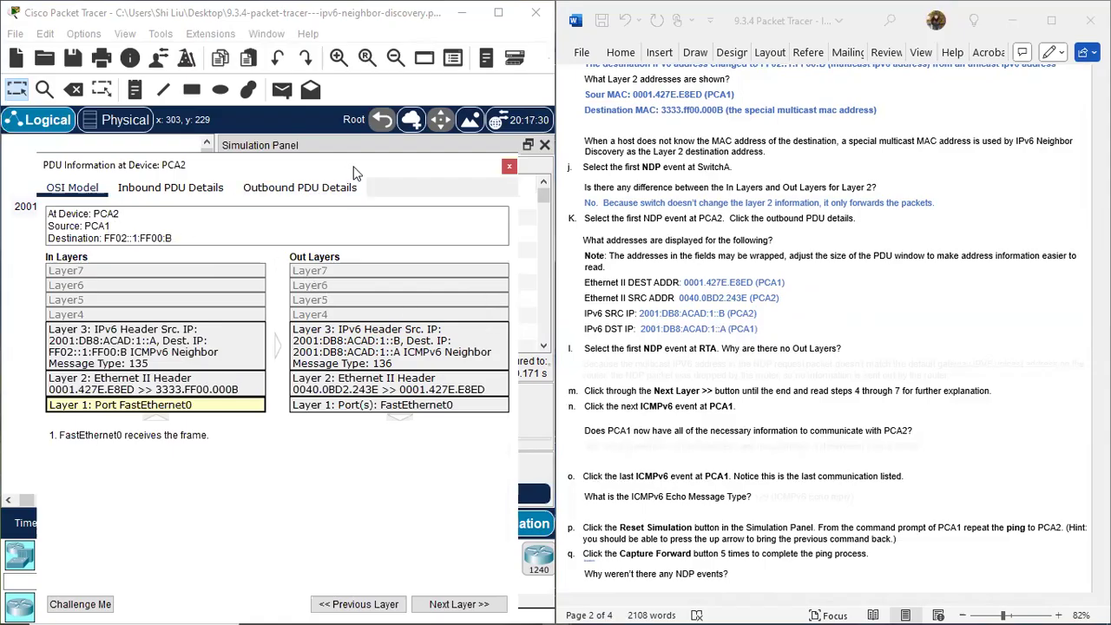
drag(354, 171, 592, 193)
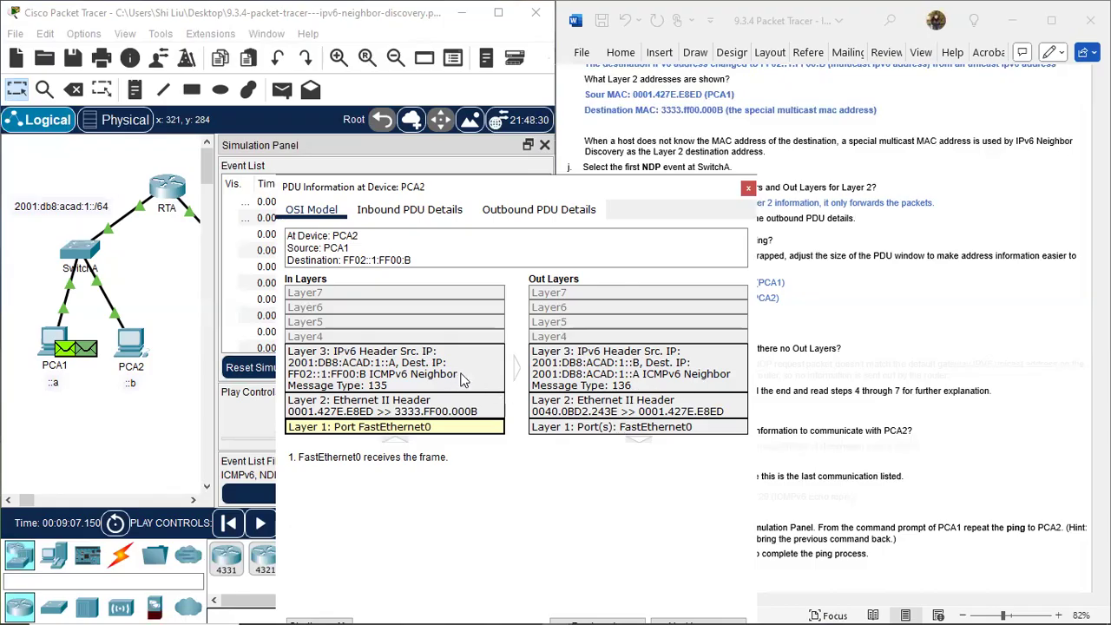
drag(632, 205, 383, 253)
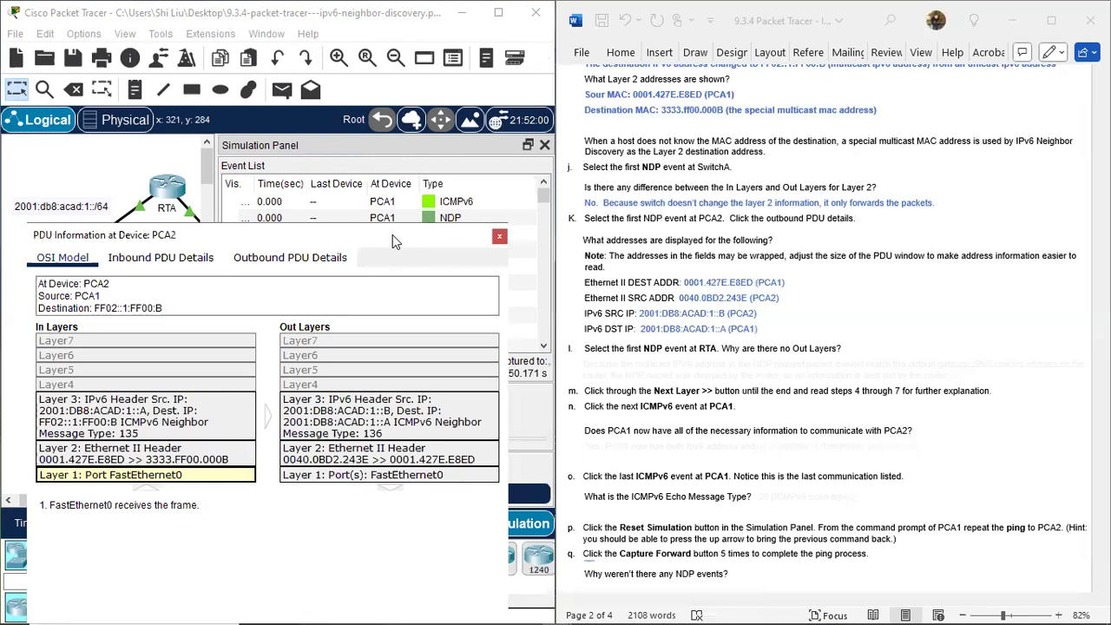
Close PCA2's PDU information and open the first NDP event at RTA, moving its window slightly.
click(500, 238)
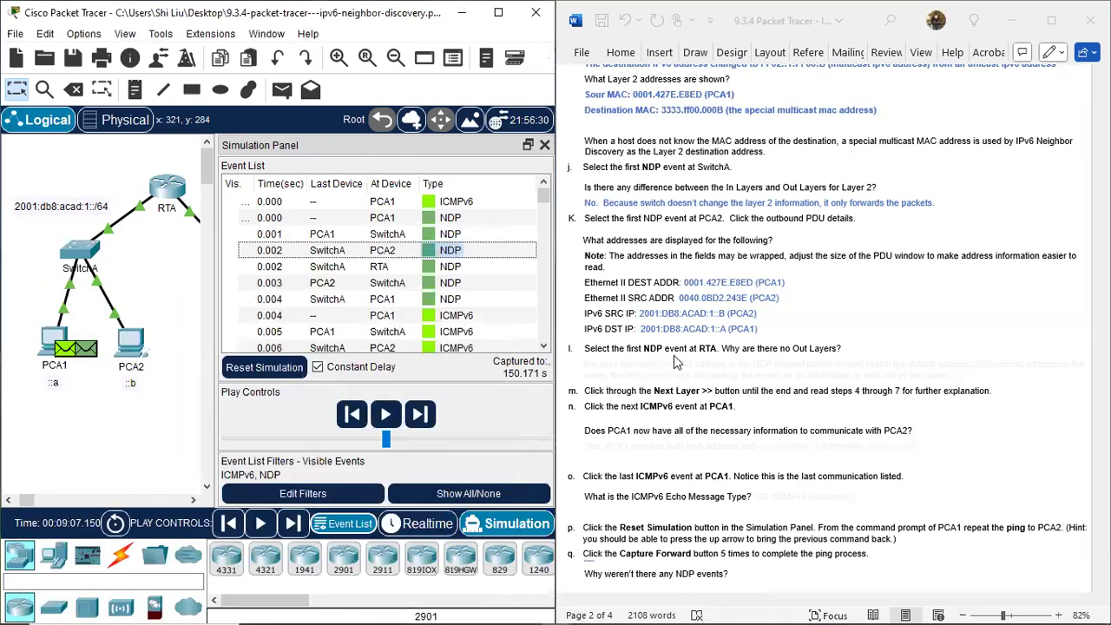
scroll(735, 352, down, 1)
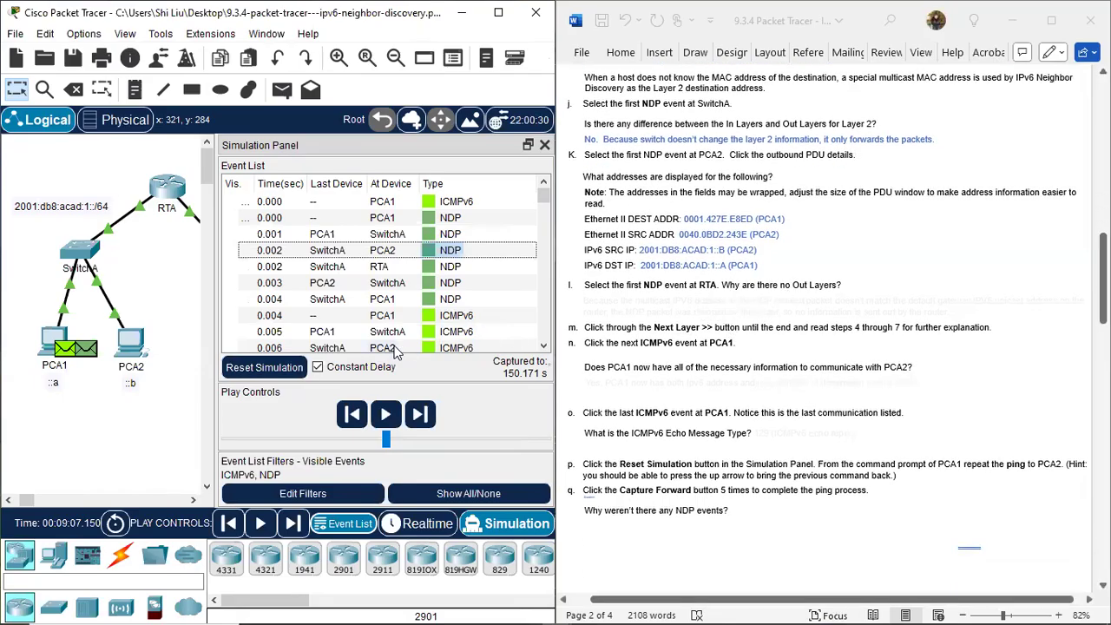
click(428, 268)
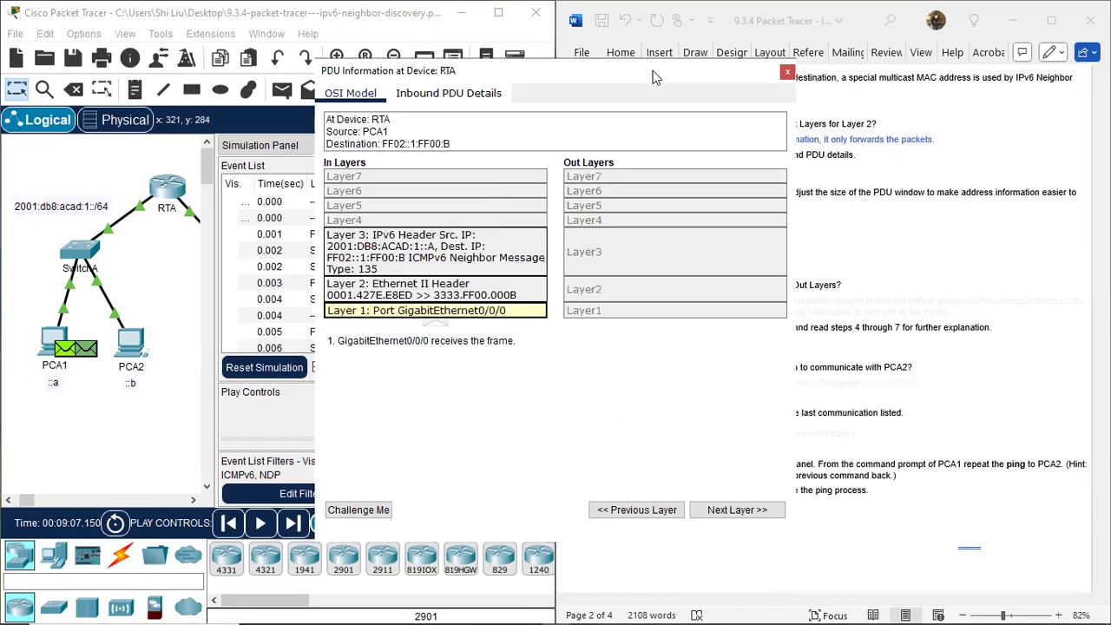
drag(656, 77, 613, 103)
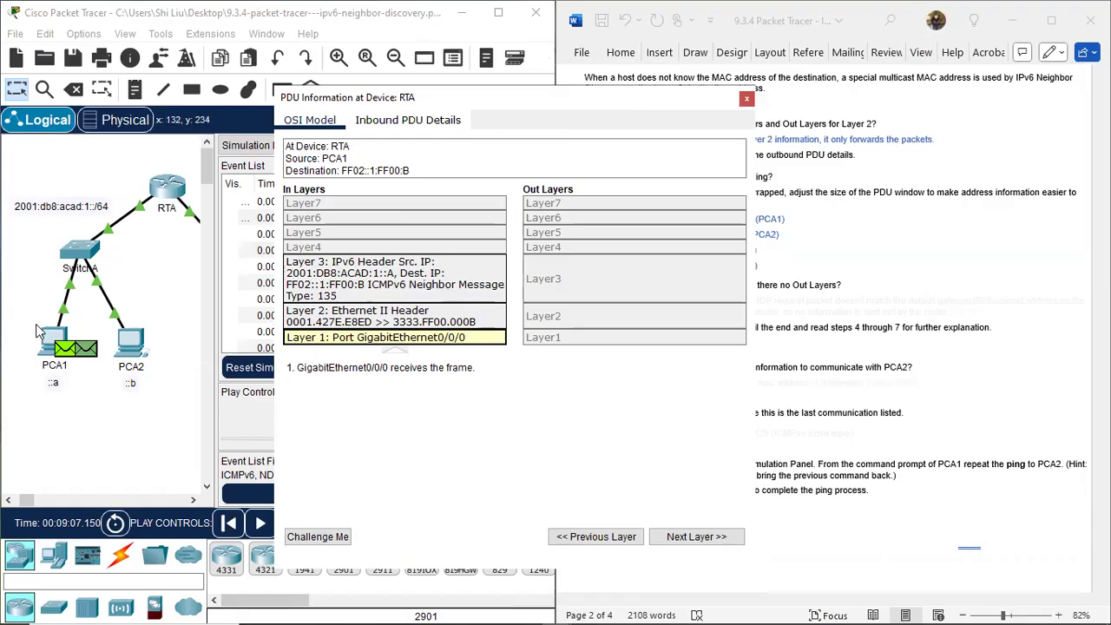
drag(128, 184, 153, 235)
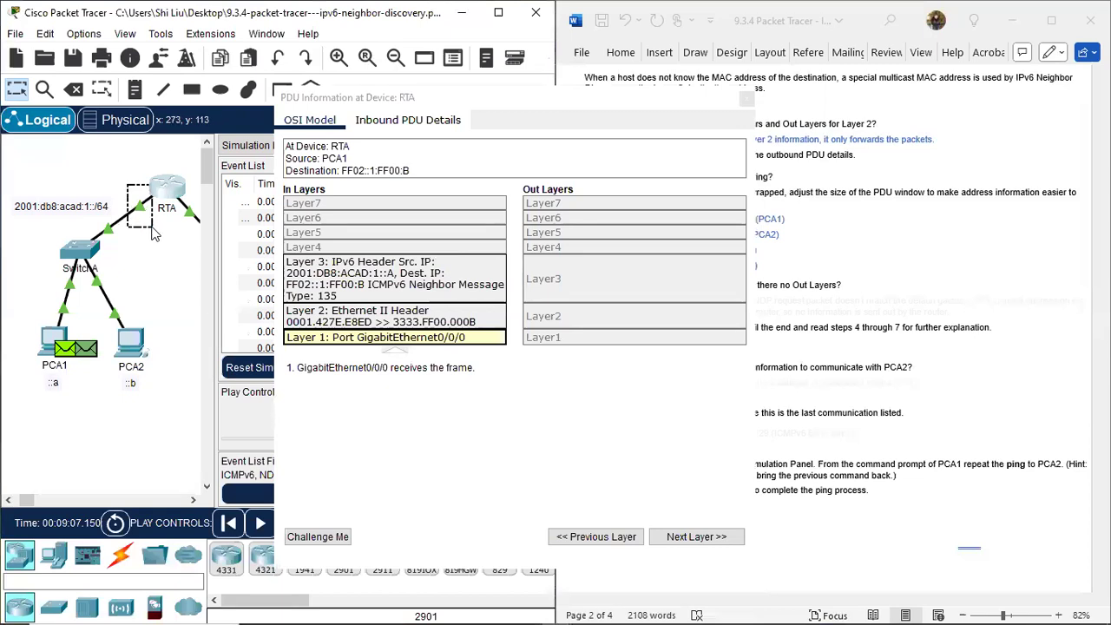
drag(154, 235, 154, 235)
drag(124, 183, 151, 231)
drag(151, 234, 152, 240)
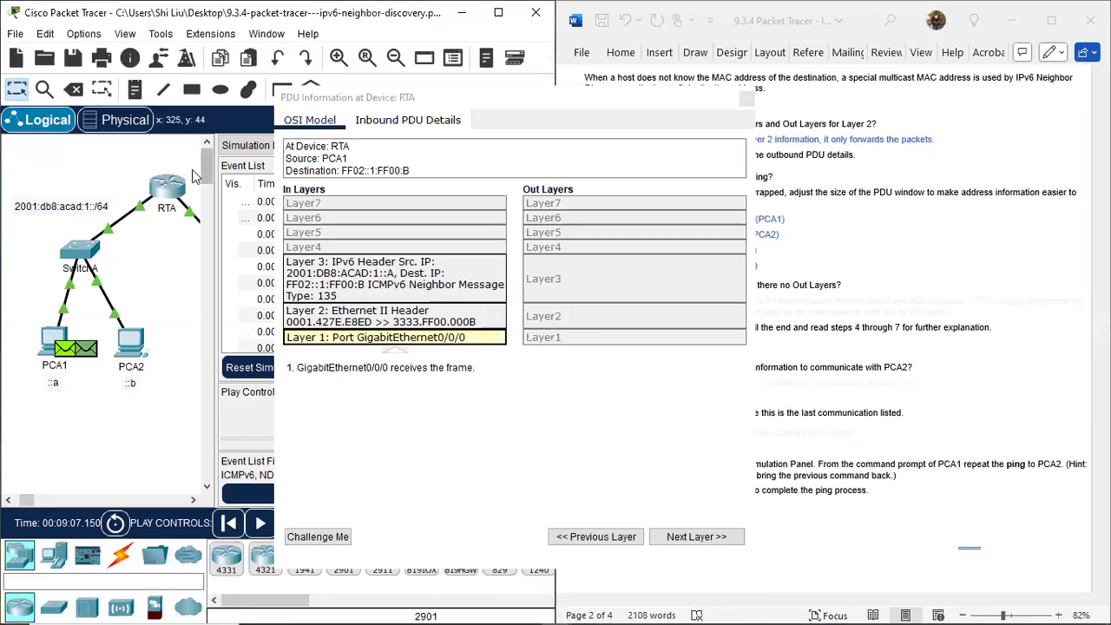
Uncover the step l question and reveal its answer in blue, explaining why the router dropped the NDP packet.
mouse_move(169, 192)
drag(661, 100, 388, 213)
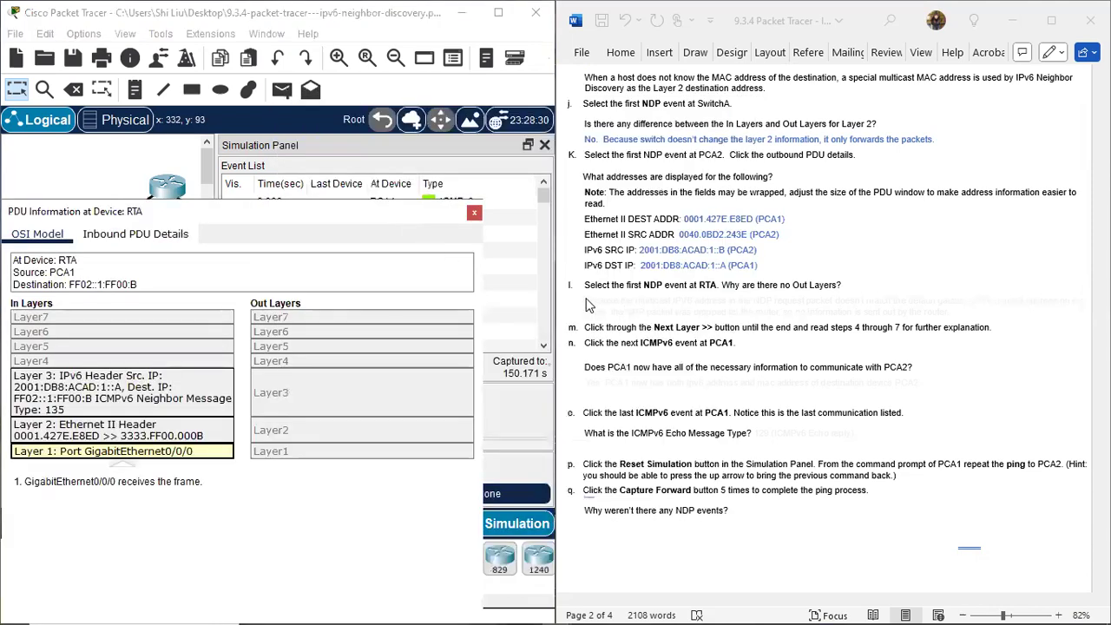
click(587, 305)
drag(585, 300, 981, 311)
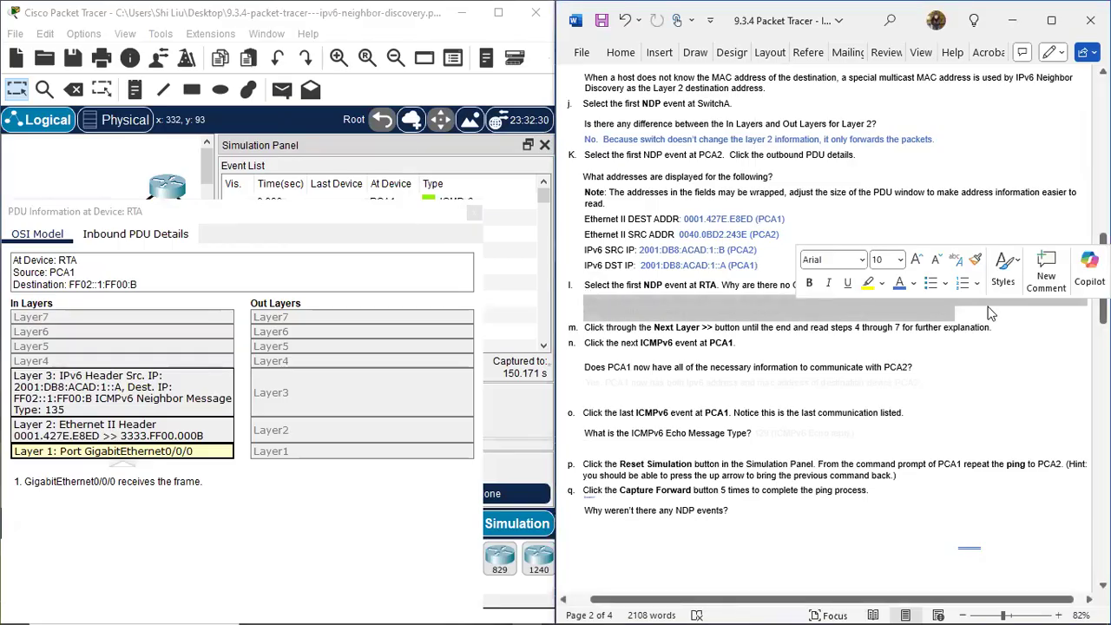
click(900, 286)
click(825, 397)
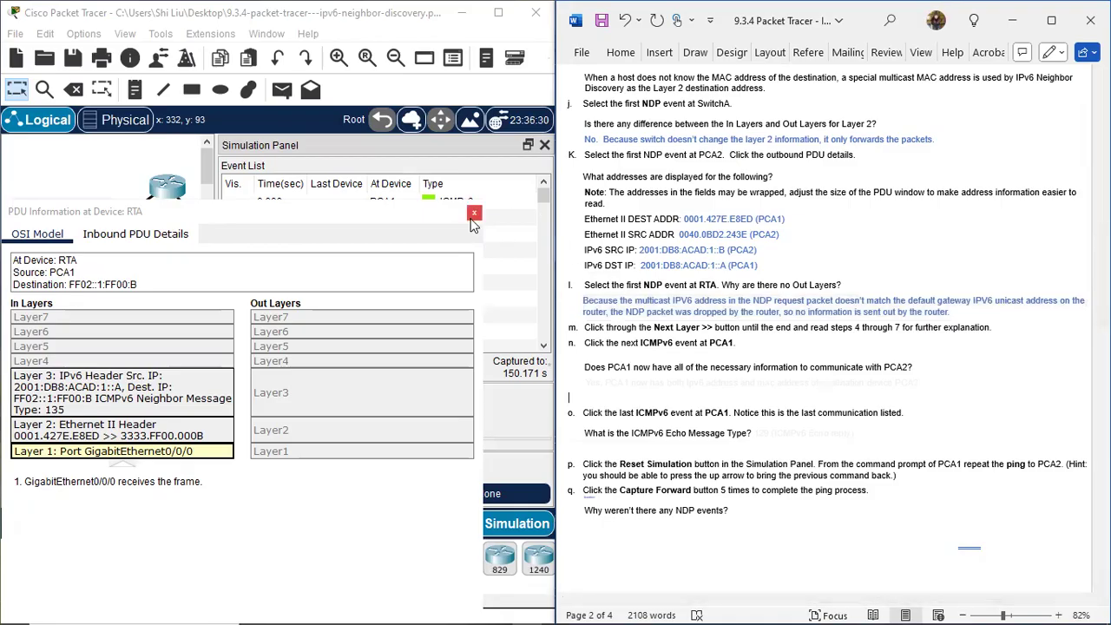
Advance RTA's PDU information to the Layer 3 explanation and read steps 4 through 7 against the topology.
drag(427, 218, 493, 83)
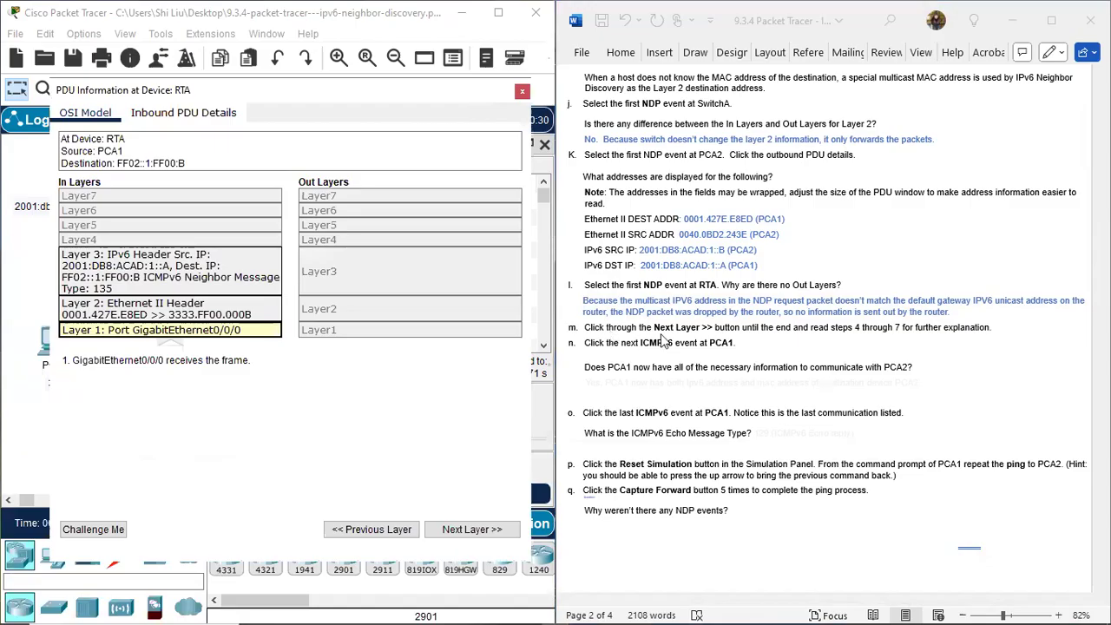
click(471, 530)
click(471, 530)
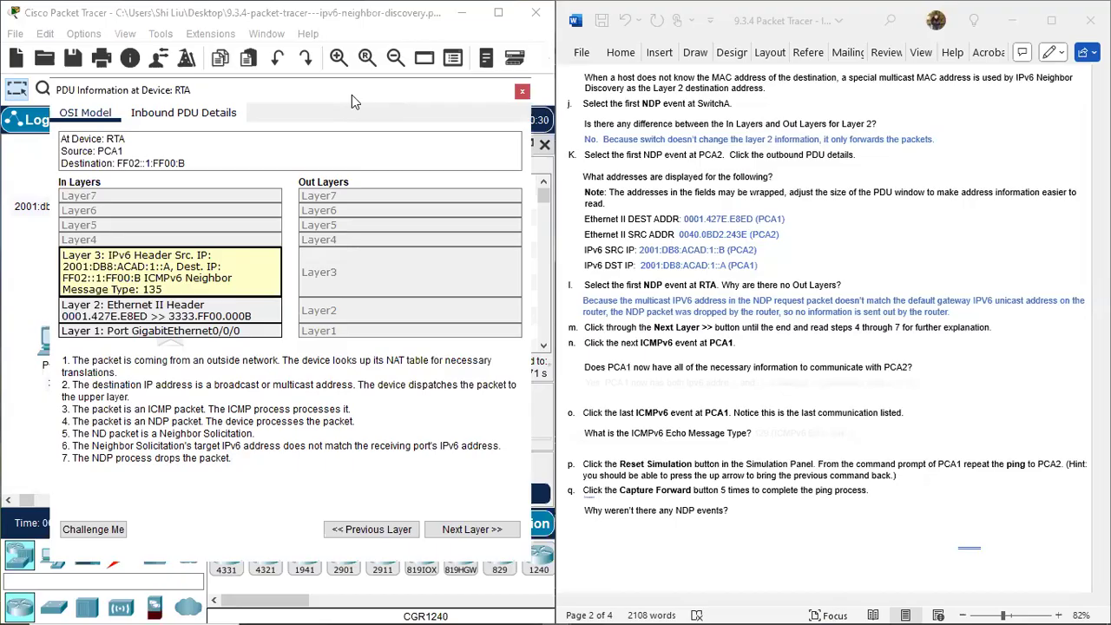
drag(351, 102, 626, 154)
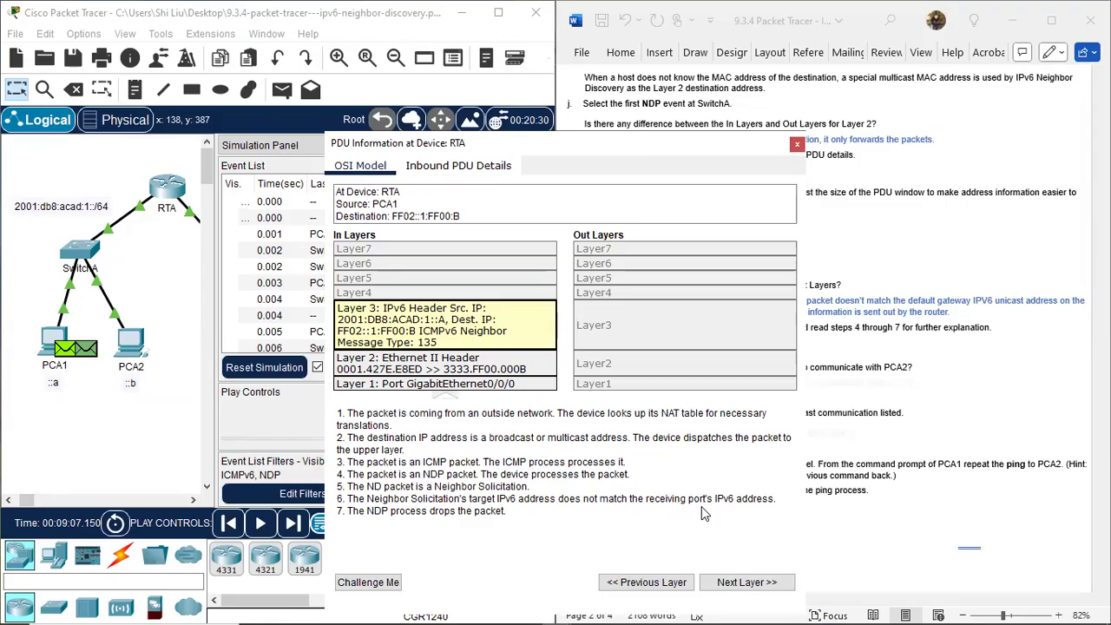
drag(125, 186, 160, 224)
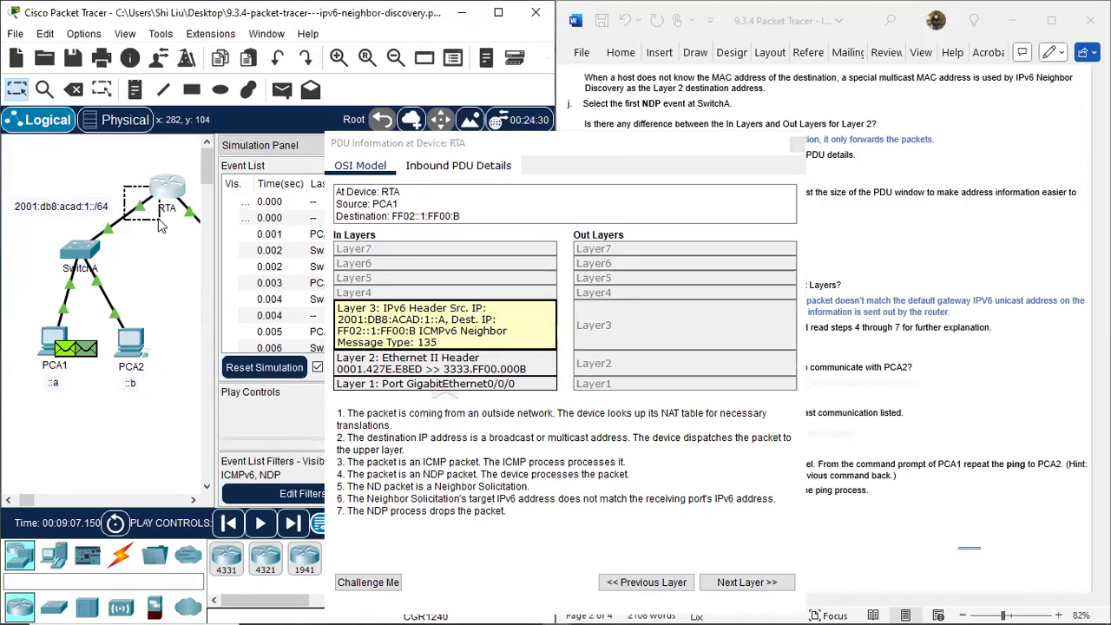
drag(160, 224, 162, 238)
click(689, 146)
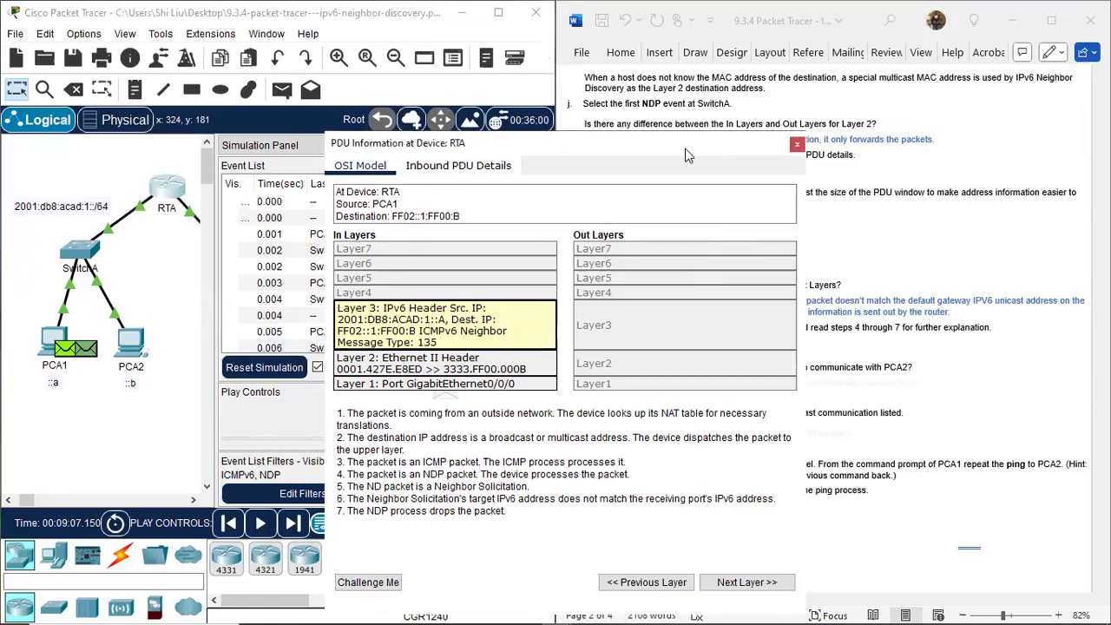
Close RTA's PDU information and open the next ICMPv6 event at PCA1, placed clear of the step n question.
drag(686, 154, 330, 206)
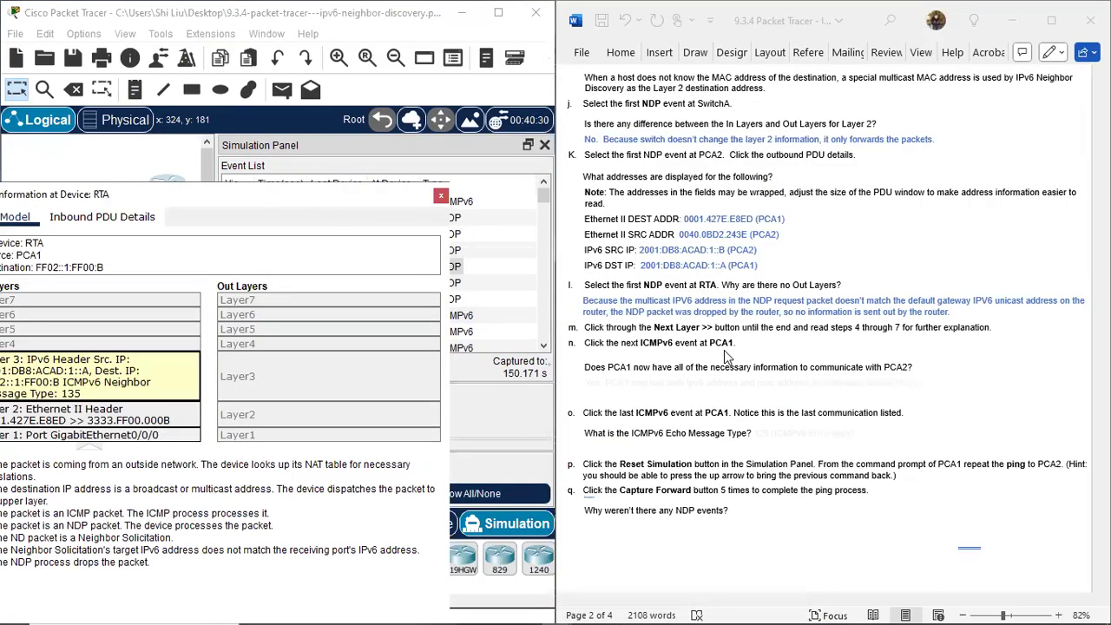
click(442, 196)
scroll(691, 375, down, 2)
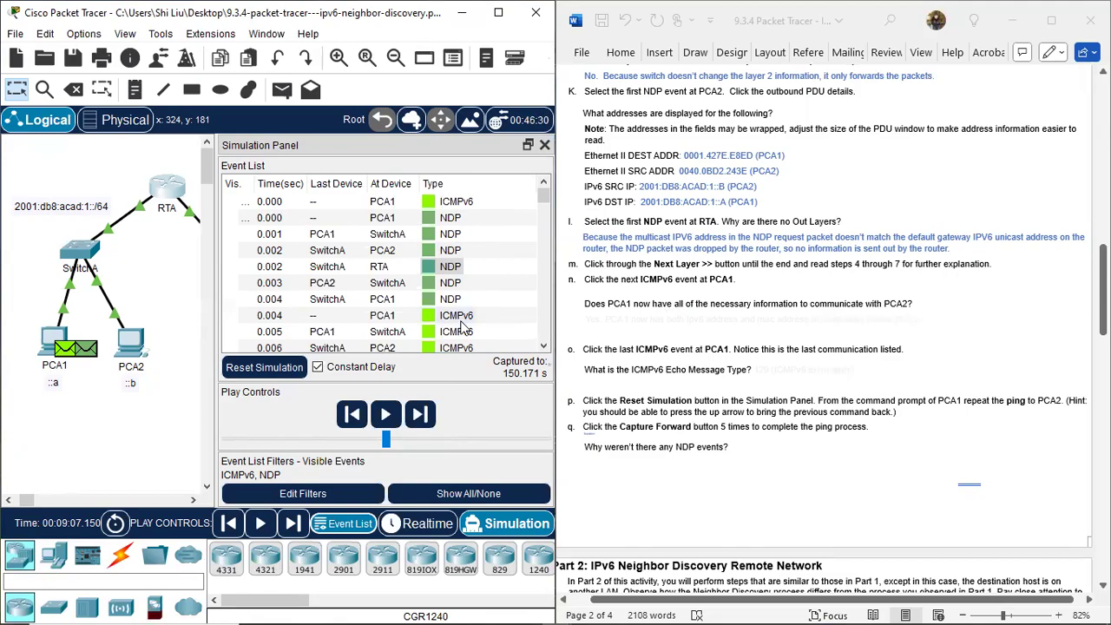
scroll(465, 326, down, 1)
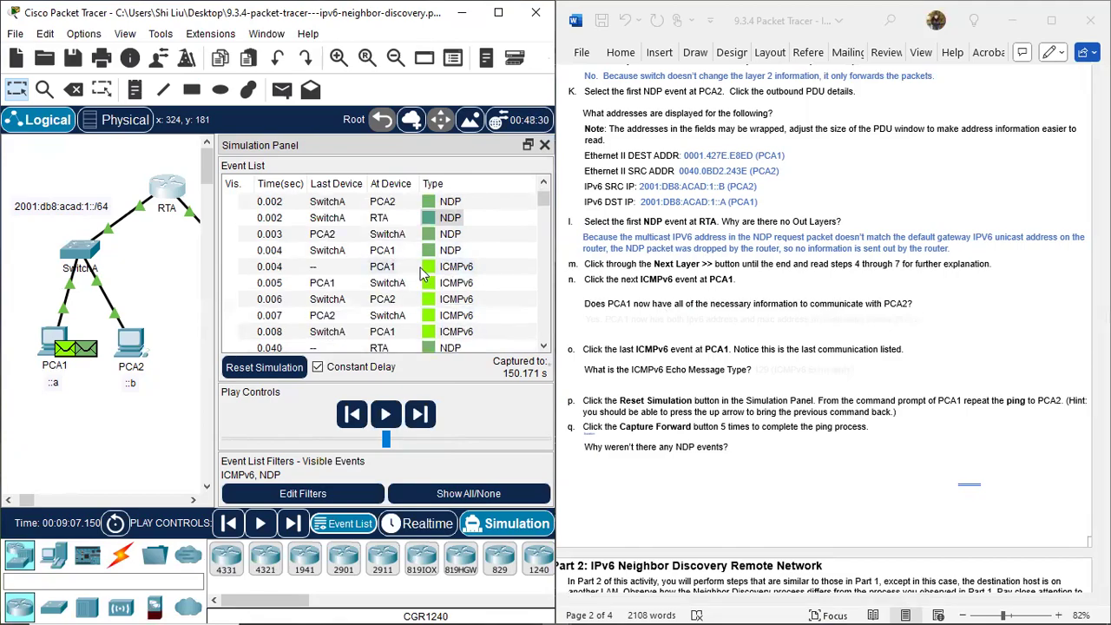
click(428, 268)
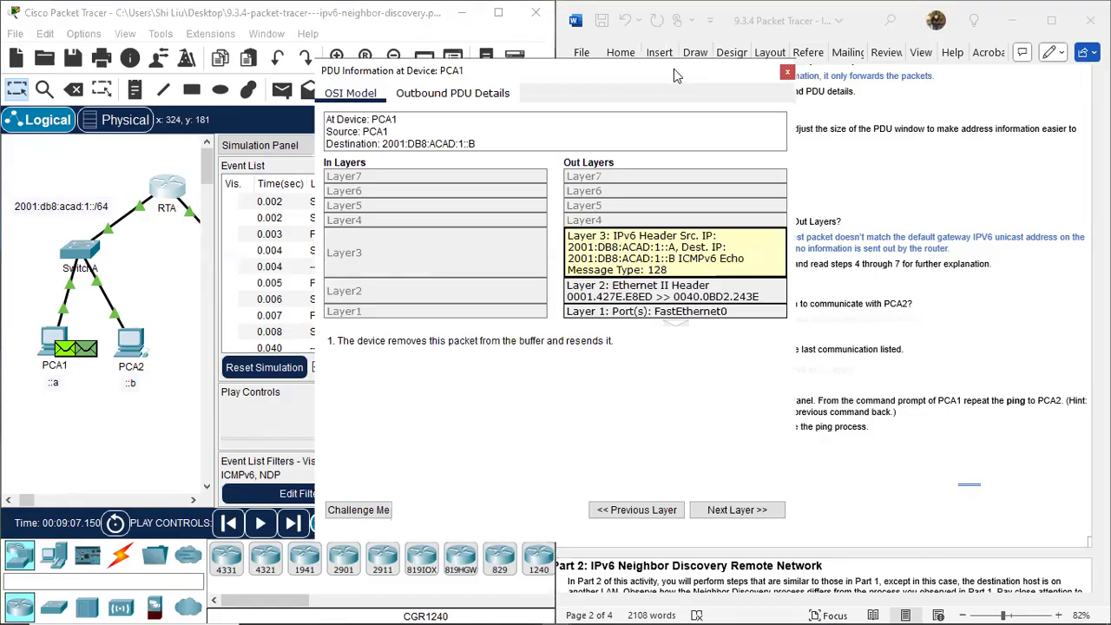
drag(674, 68, 396, 86)
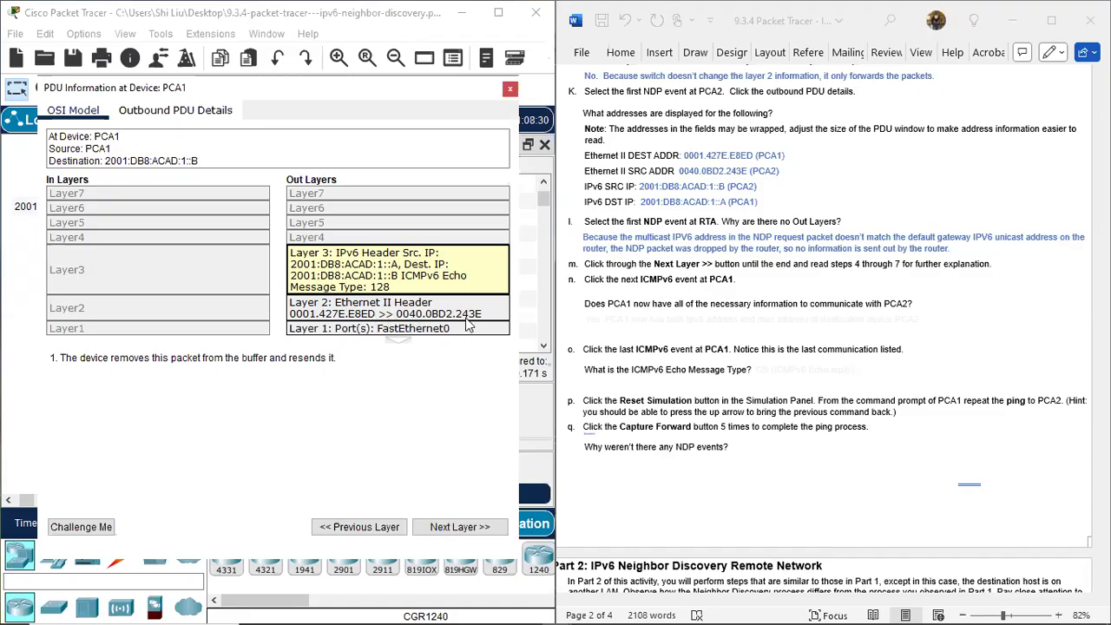
Reveal the step n answer in blue: Yes. PCA1 now has both Ipv6 address and mac address of destination device PCA2.
click(594, 327)
drag(589, 319, 883, 330)
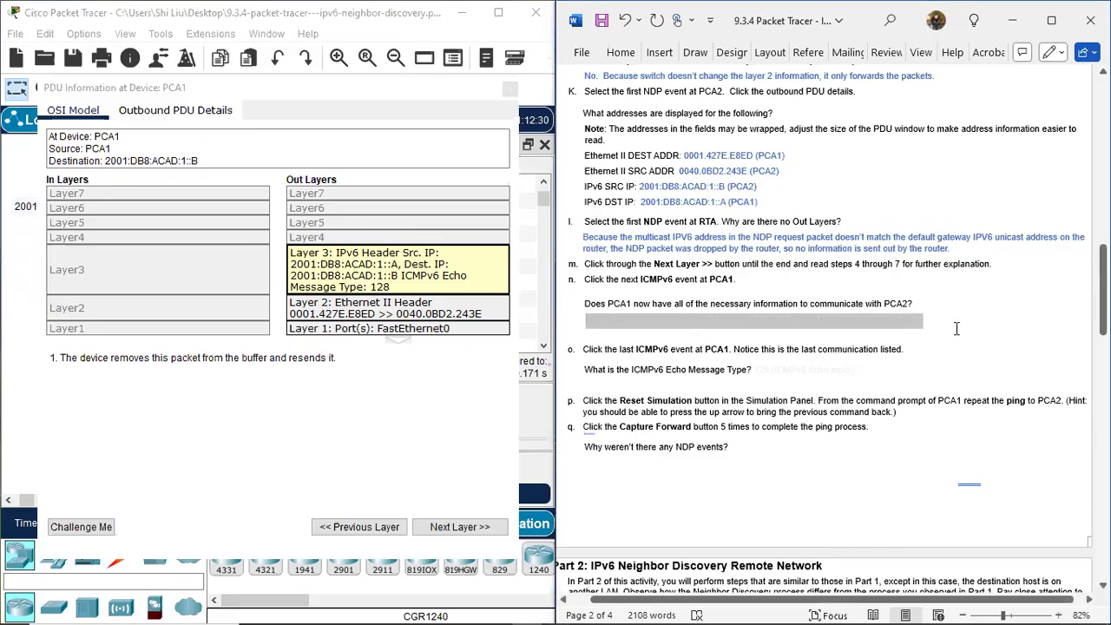
click(900, 299)
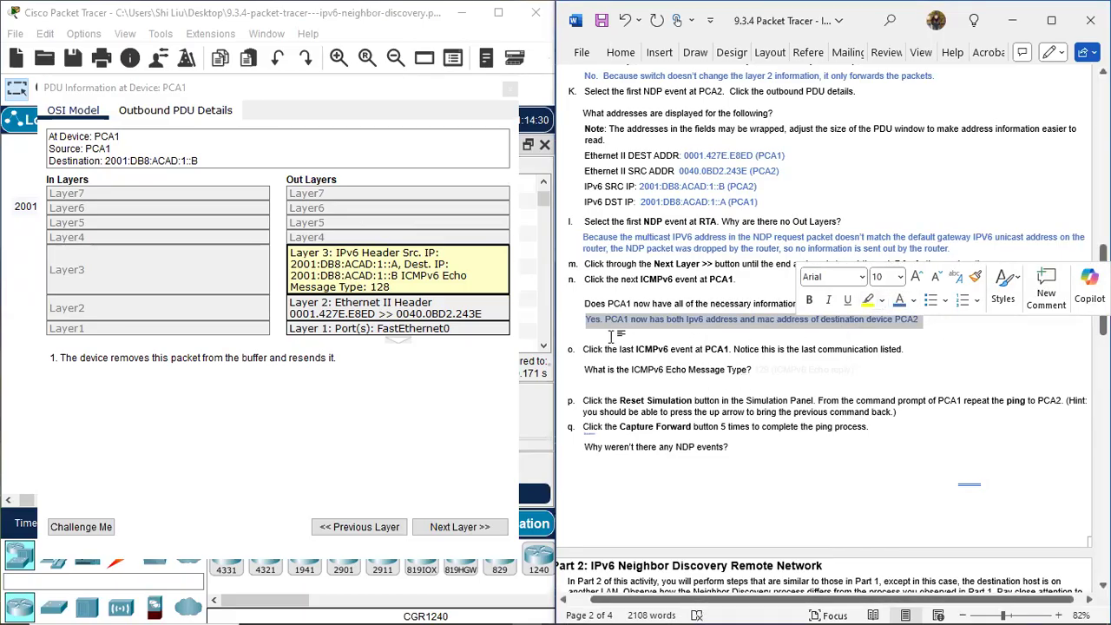
click(712, 400)
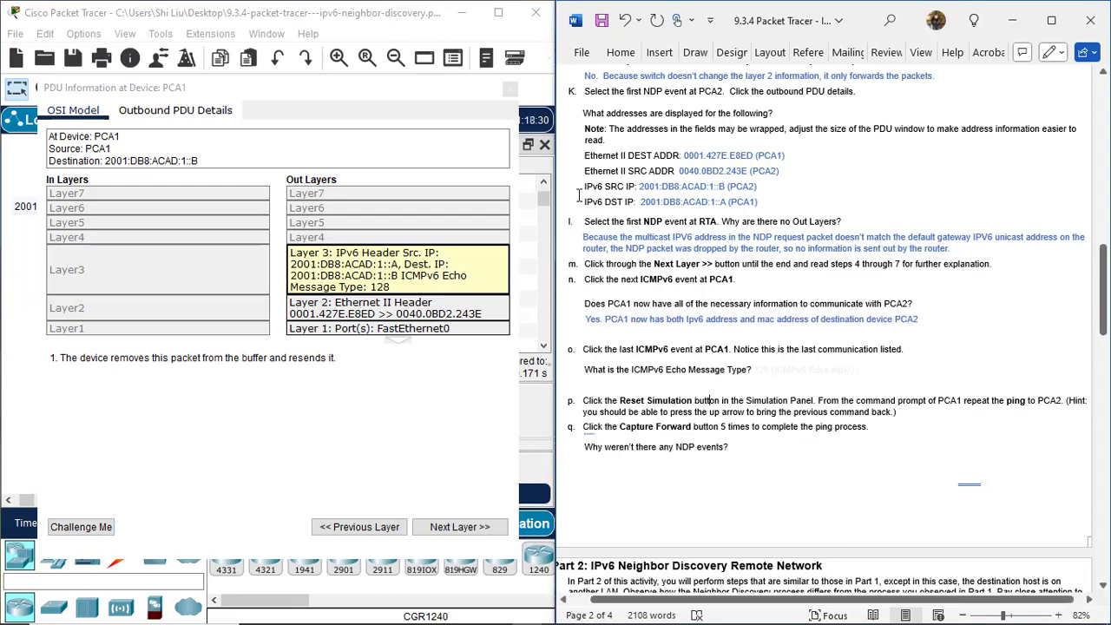
Close the current PDU information, open the last ICMPv6 event at PCA1 clear of the instructions, and display its inbound Layer 3 explanation.
click(485, 98)
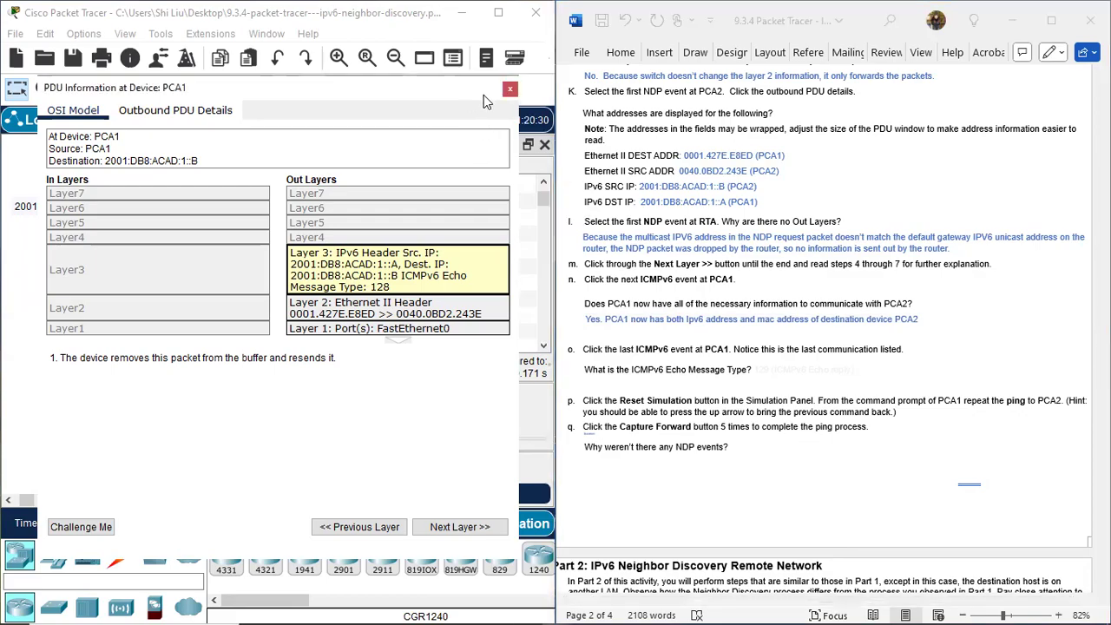
click(510, 89)
scroll(887, 366, down, 2)
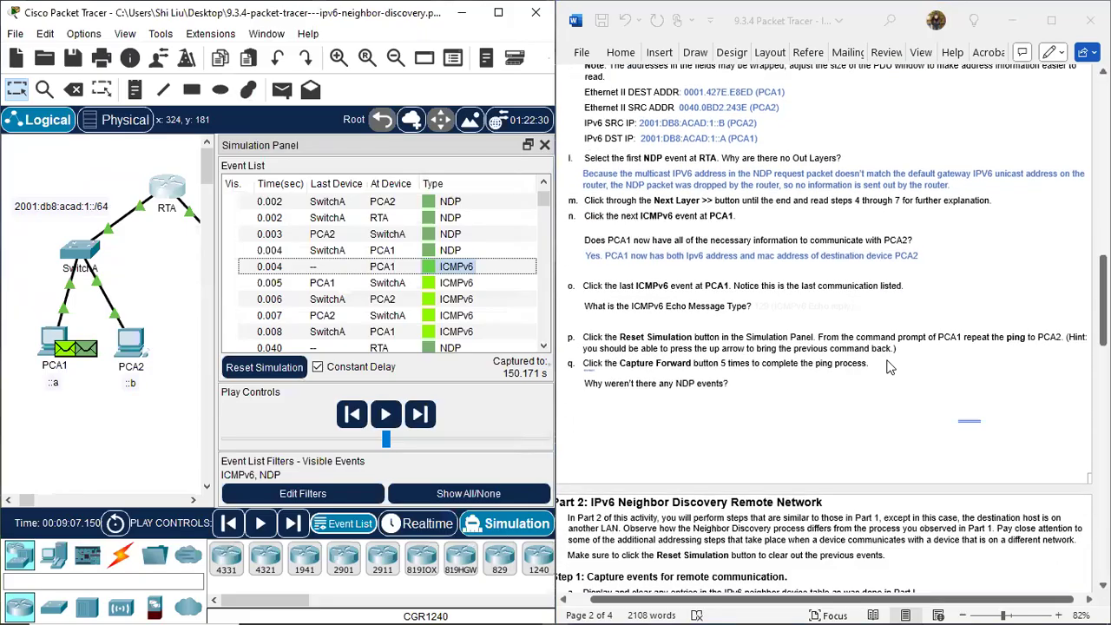
scroll(868, 399, down, 1)
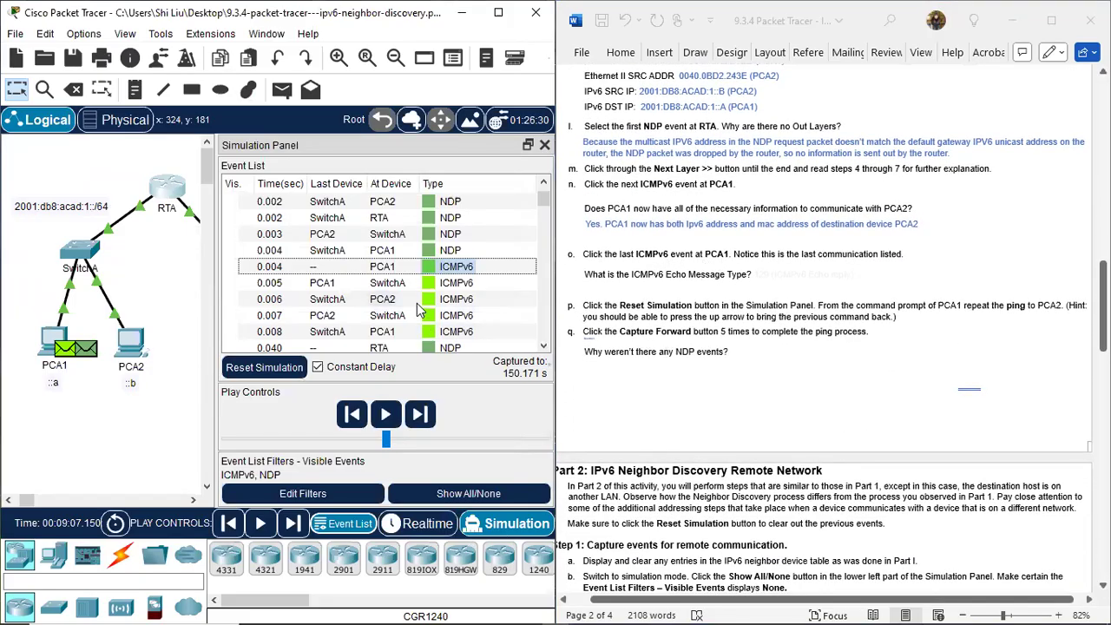
scroll(417, 303, down, 10)
scroll(420, 303, down, 8)
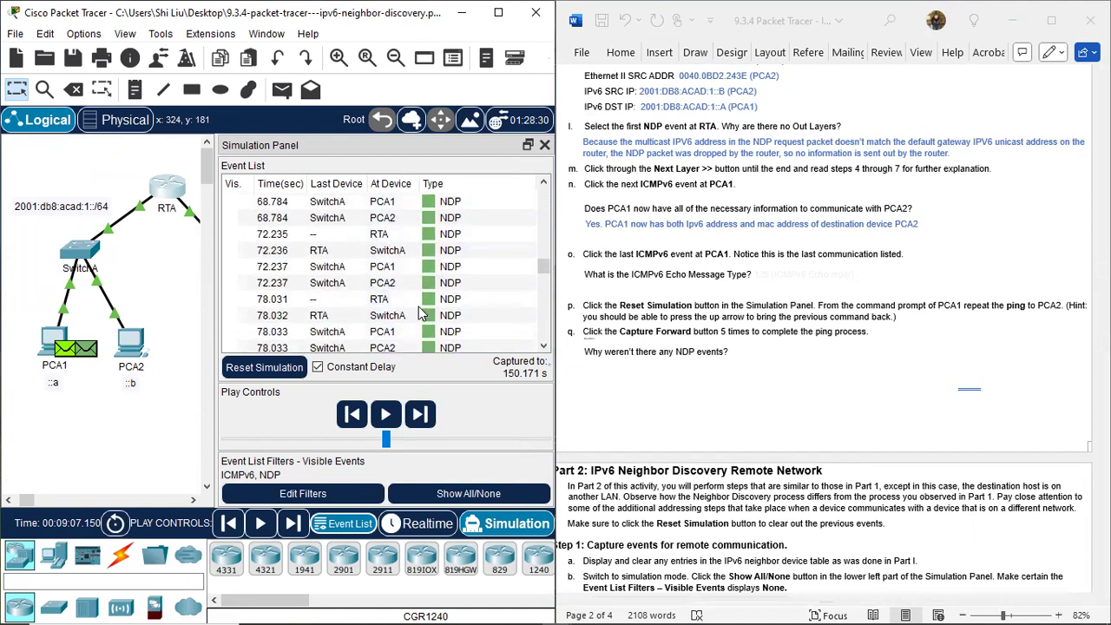
scroll(416, 286, up, 12)
scroll(415, 283, up, 5)
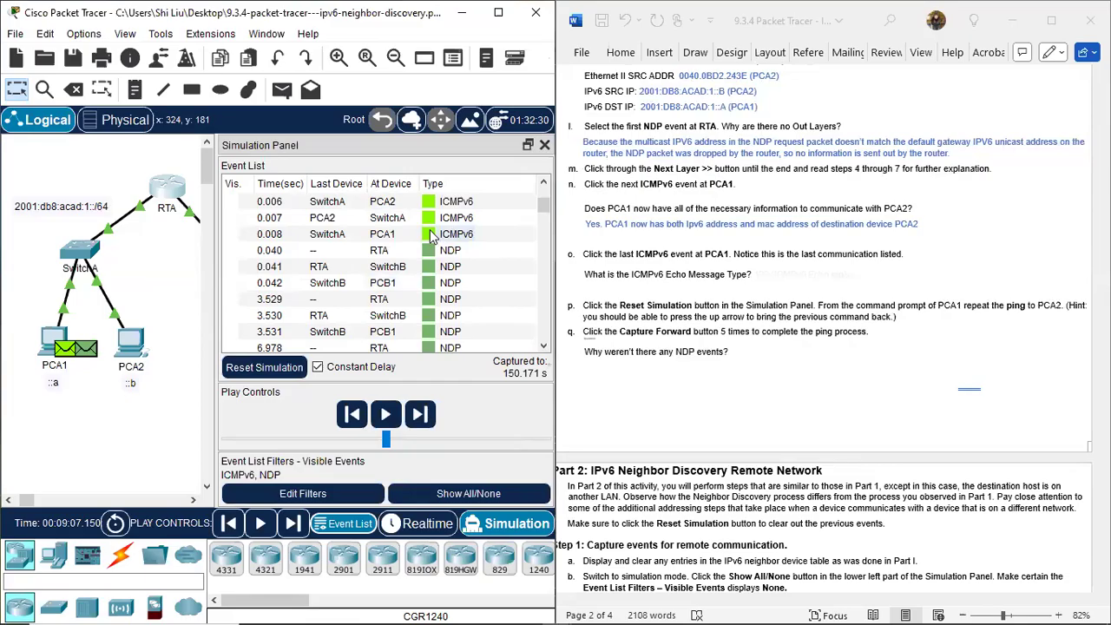
click(432, 238)
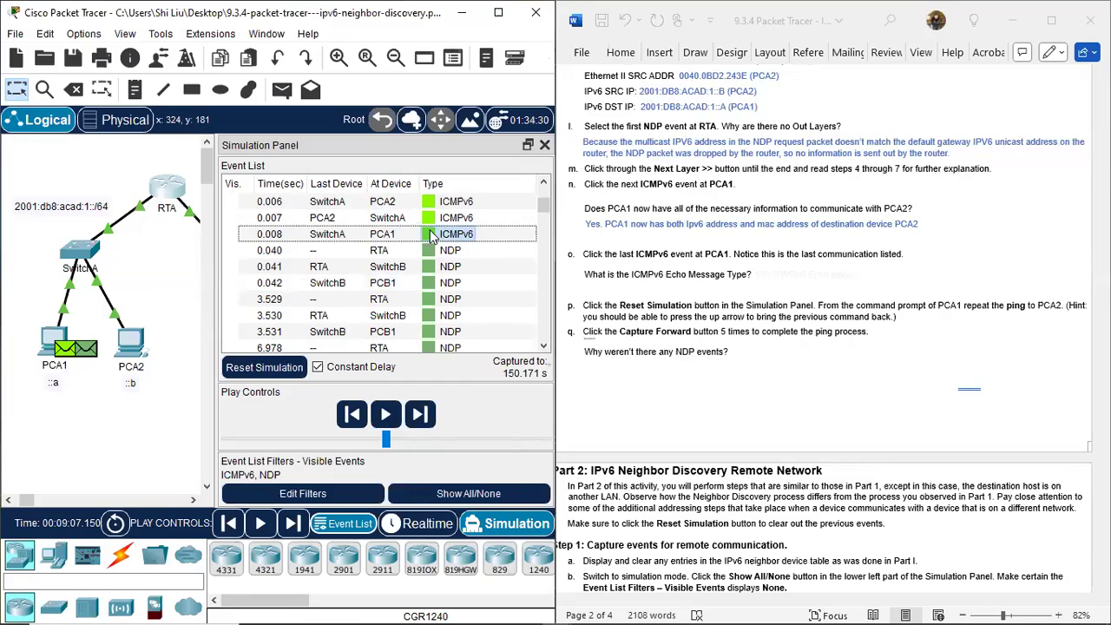
click(429, 234)
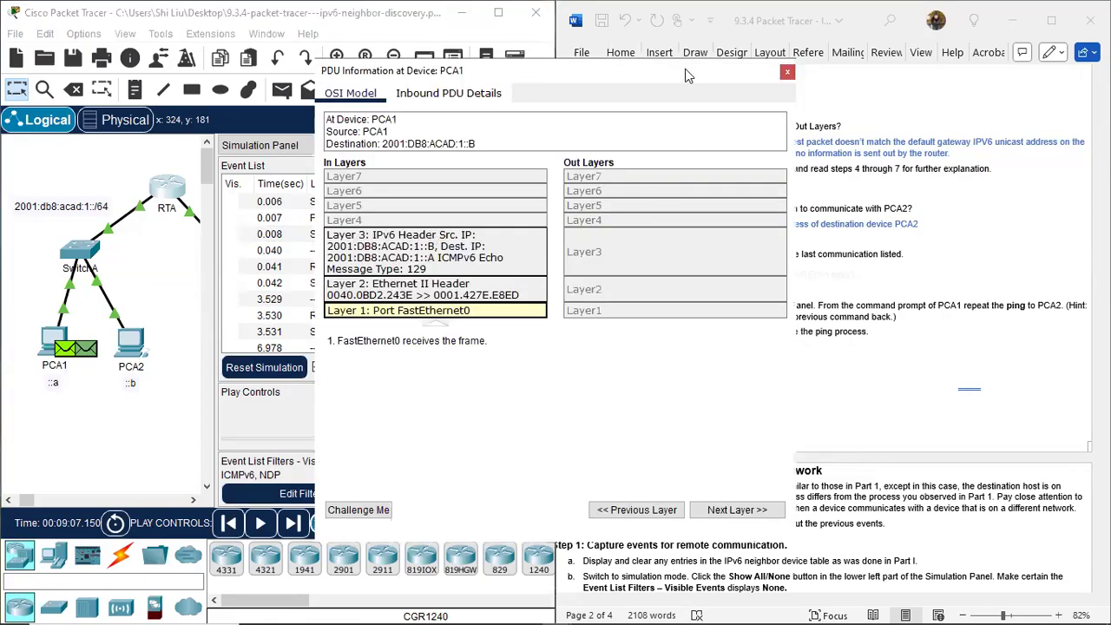
drag(685, 68, 429, 105)
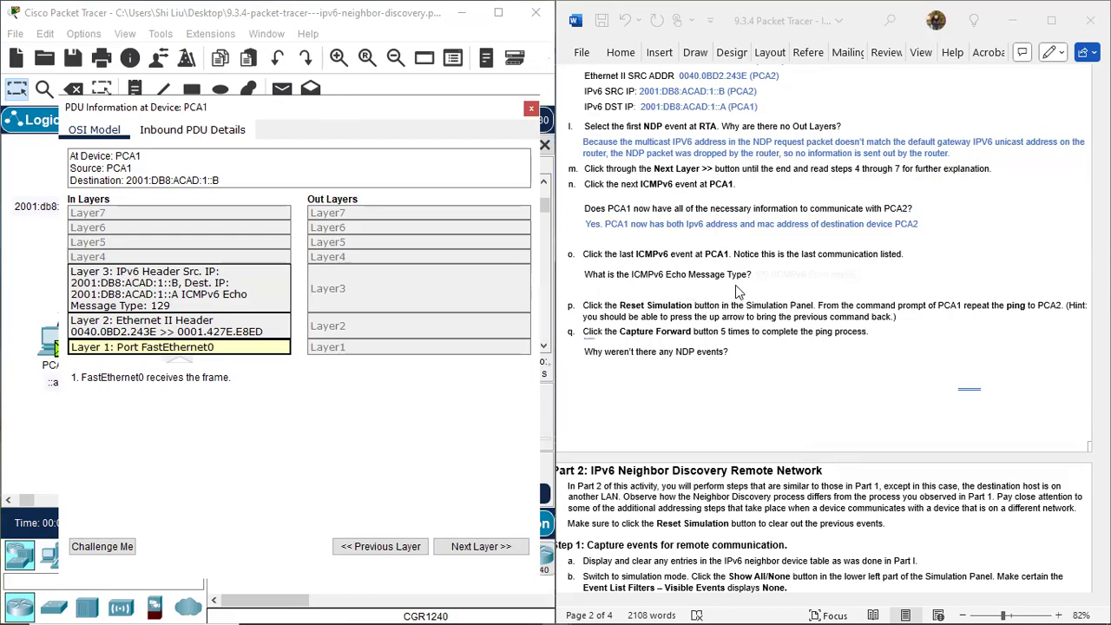
click(242, 297)
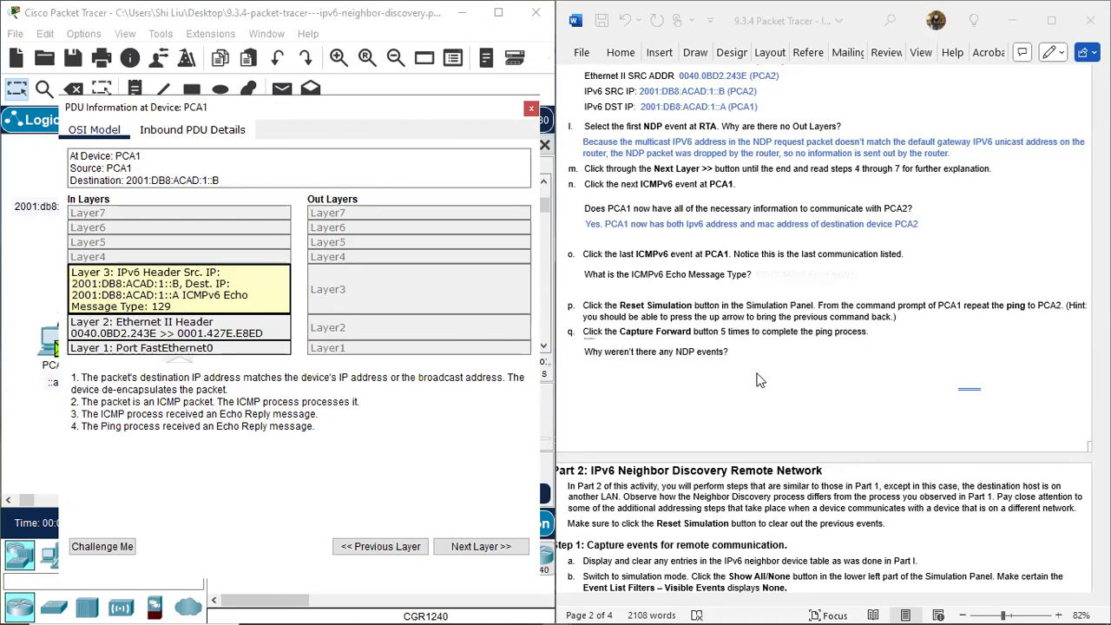
click(731, 355)
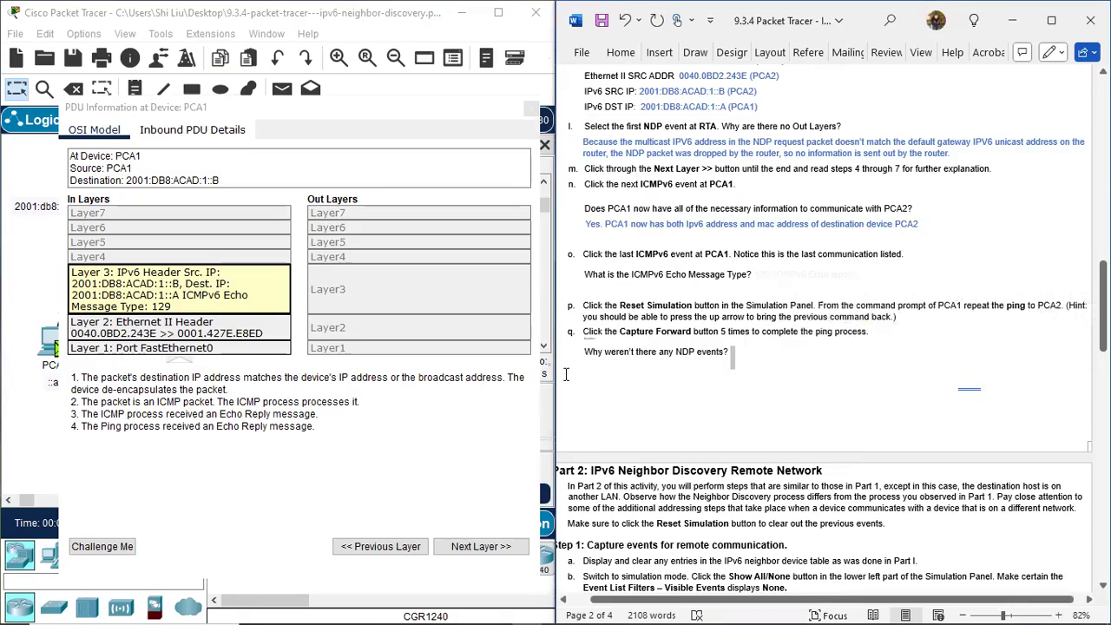
drag(590, 366, 747, 379)
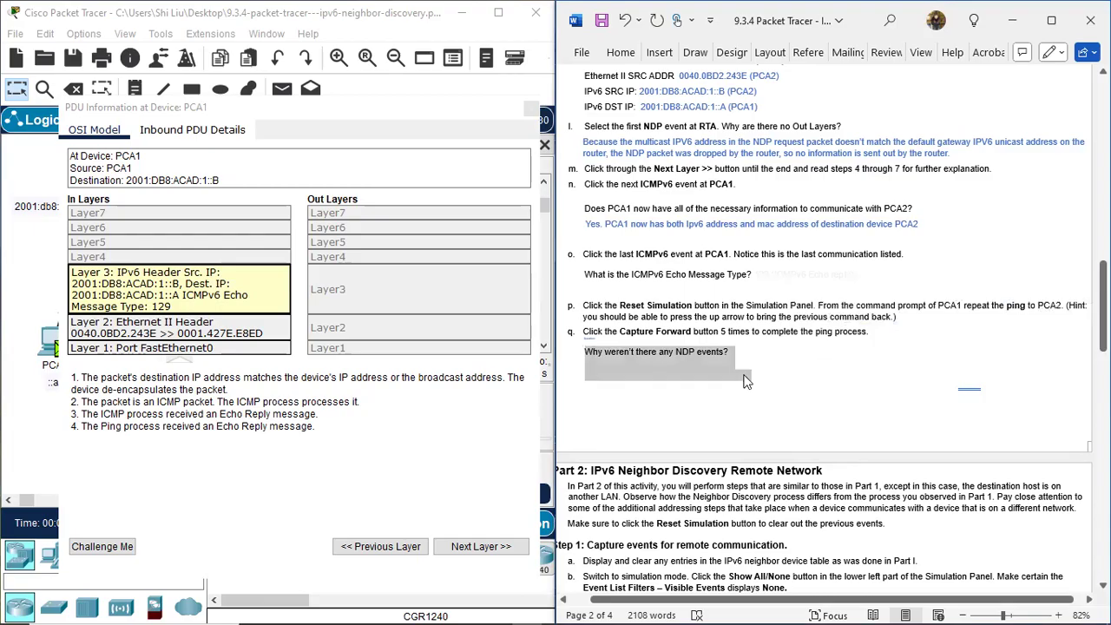
click(745, 379)
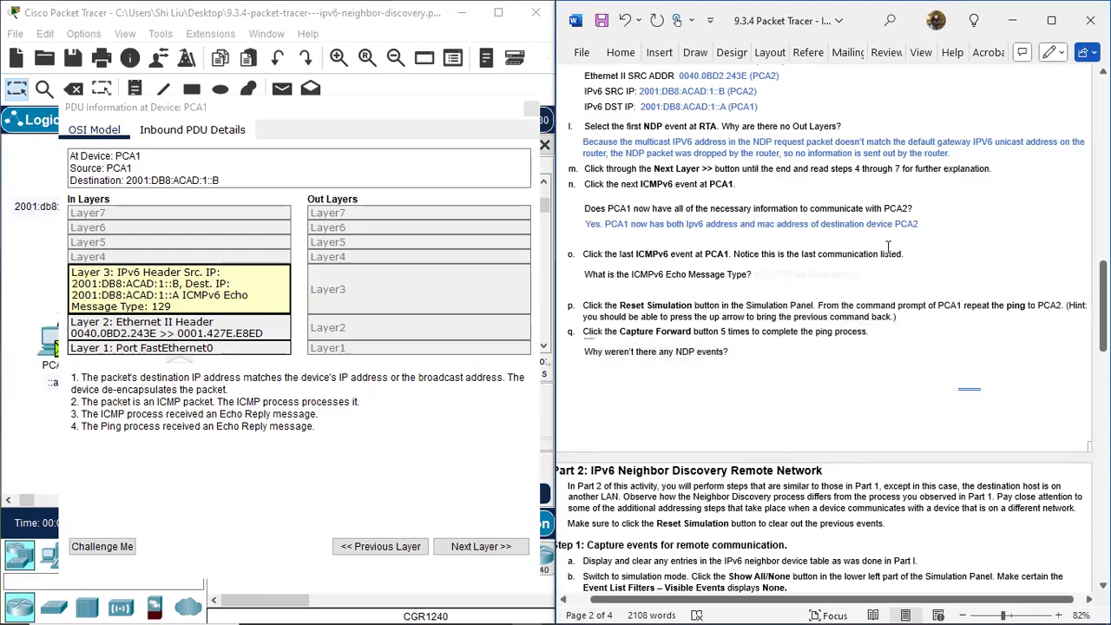
Reveal the step o answer in blue: 129 (ICMPv6 Echo reply).
mouse_move(761, 274)
mouse_down()
mouse_move(943, 264)
mouse_move(887, 273)
mouse_up()
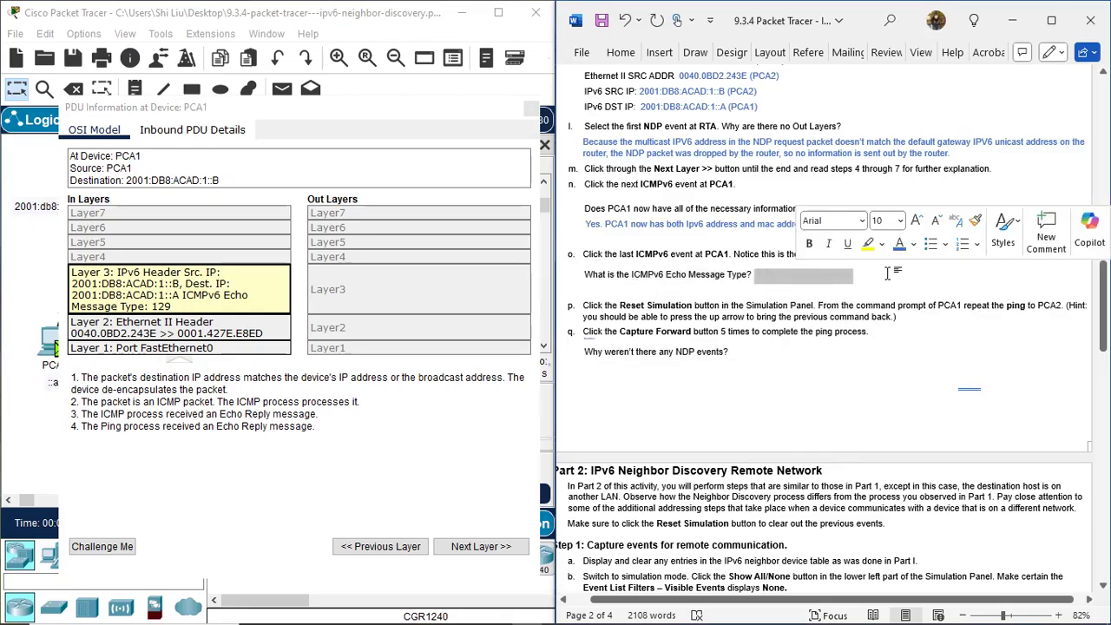
click(899, 243)
click(877, 274)
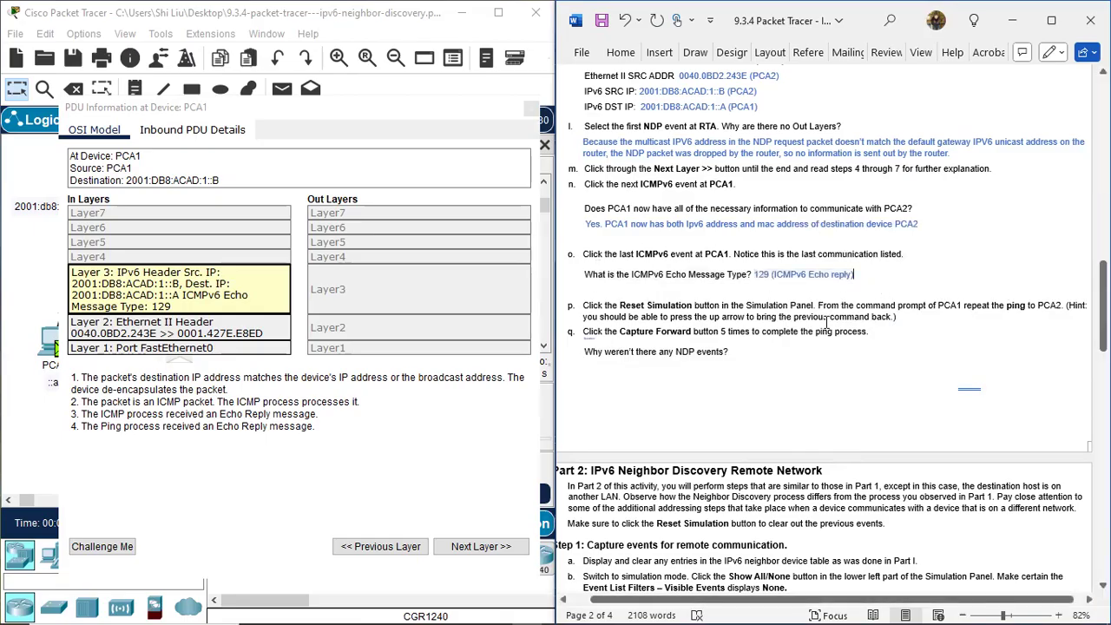
Close PCA1's PDU information and reset the simulation to clear the captured events.
click(491, 117)
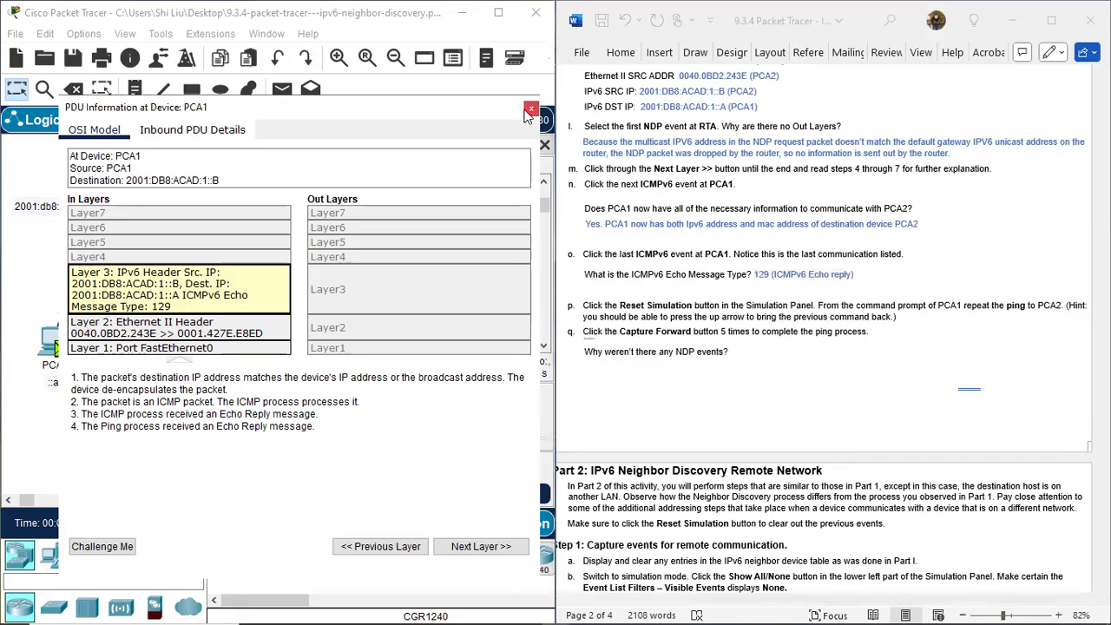
click(528, 113)
scroll(704, 308, down, 1)
scroll(703, 308, down, 2)
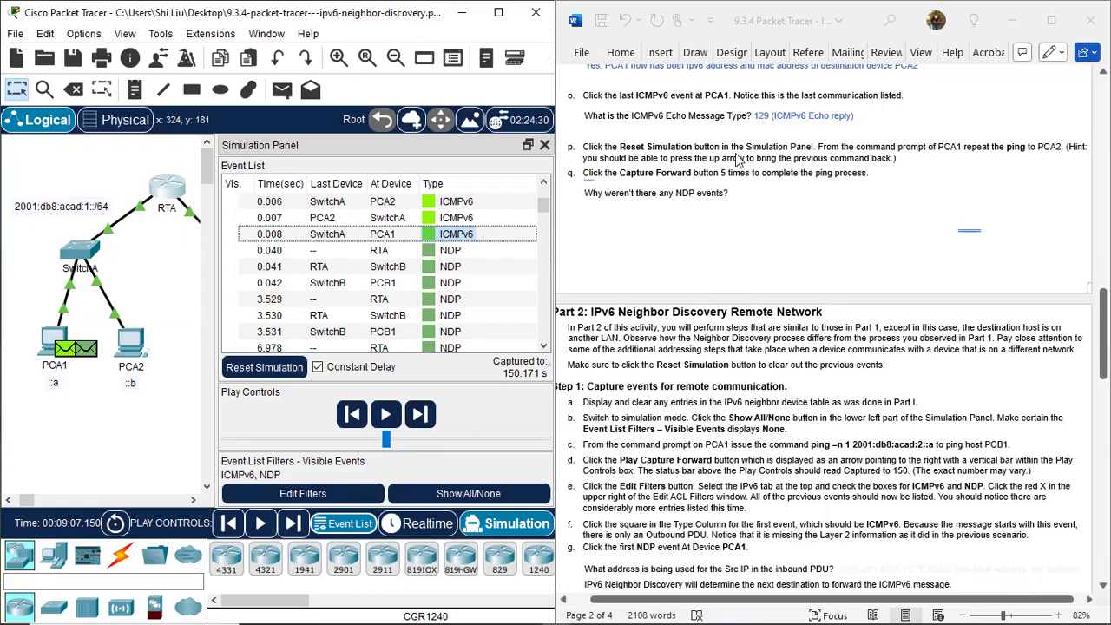
click(287, 368)
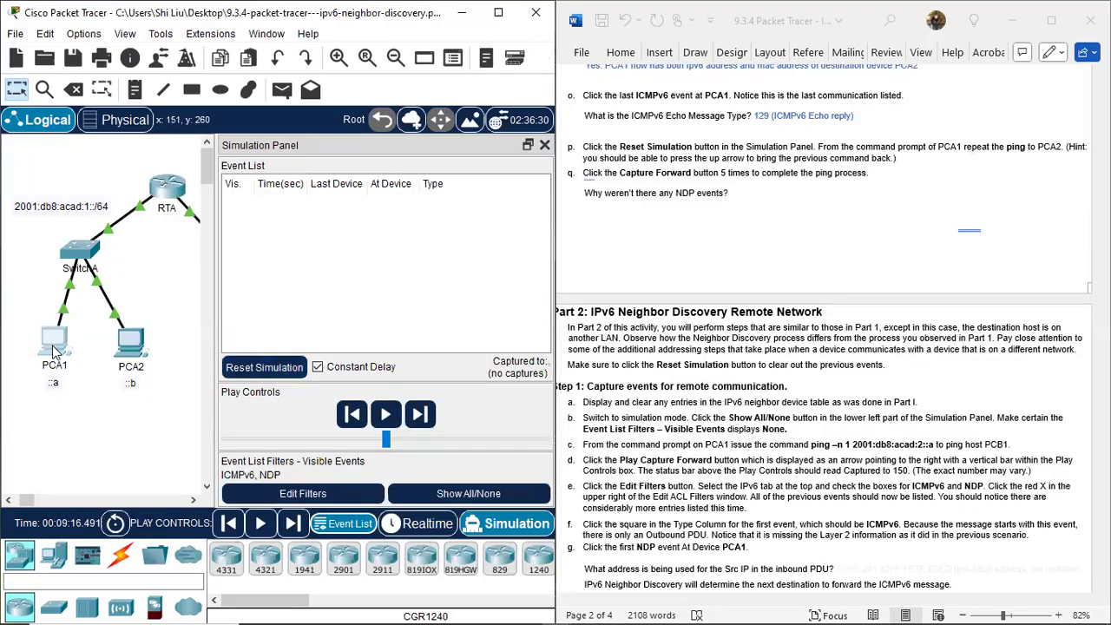
Repeat the command ping -n 1 2001:db8:acad:1::b from PCA1's command prompt, keeping the step p and q instructions readable.
click(52, 345)
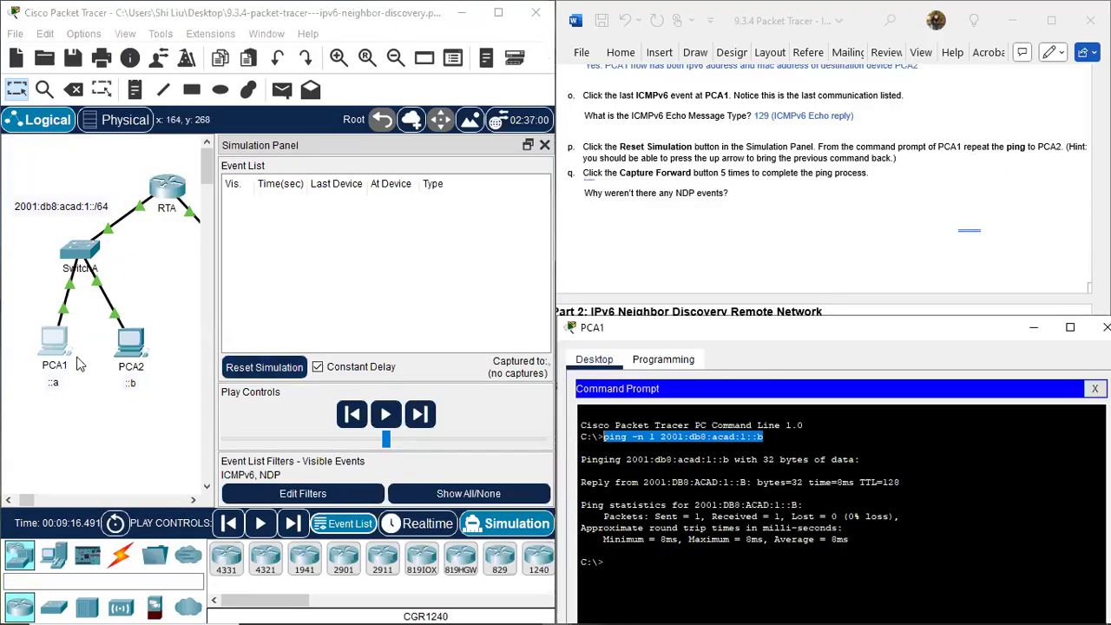
click(622, 564)
drag(903, 333, 921, 252)
scroll(873, 185, down, 1)
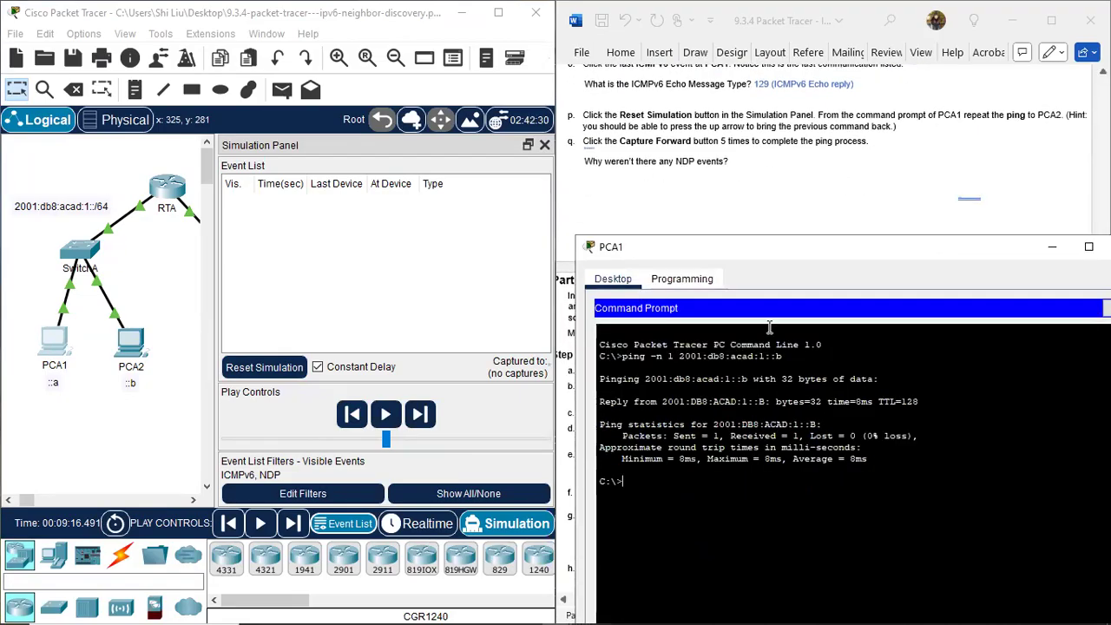
key(Up)
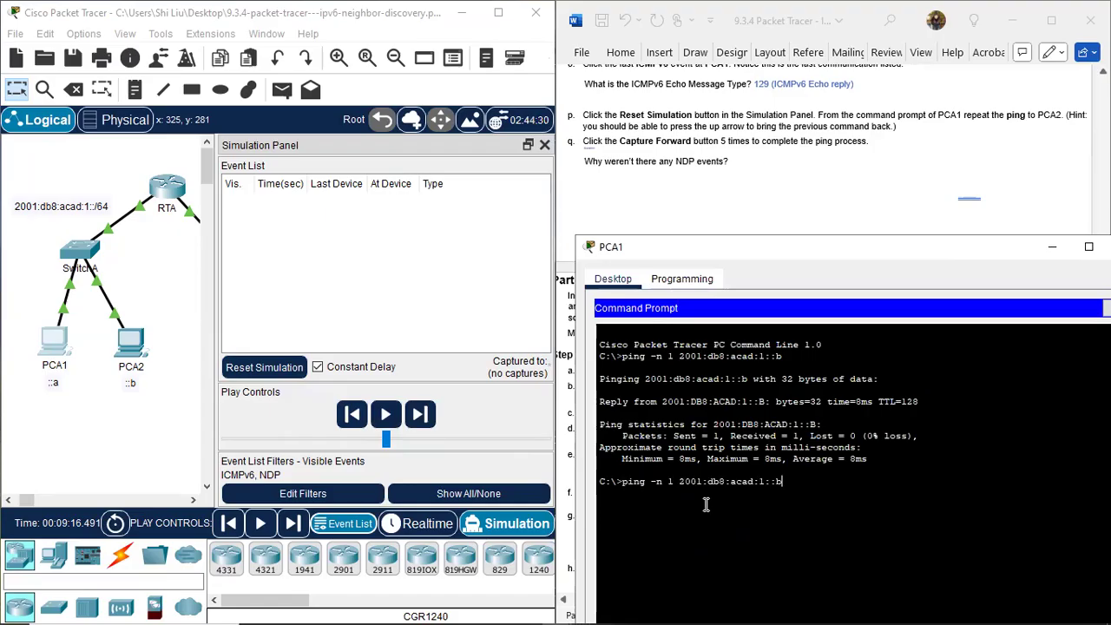
key(Return)
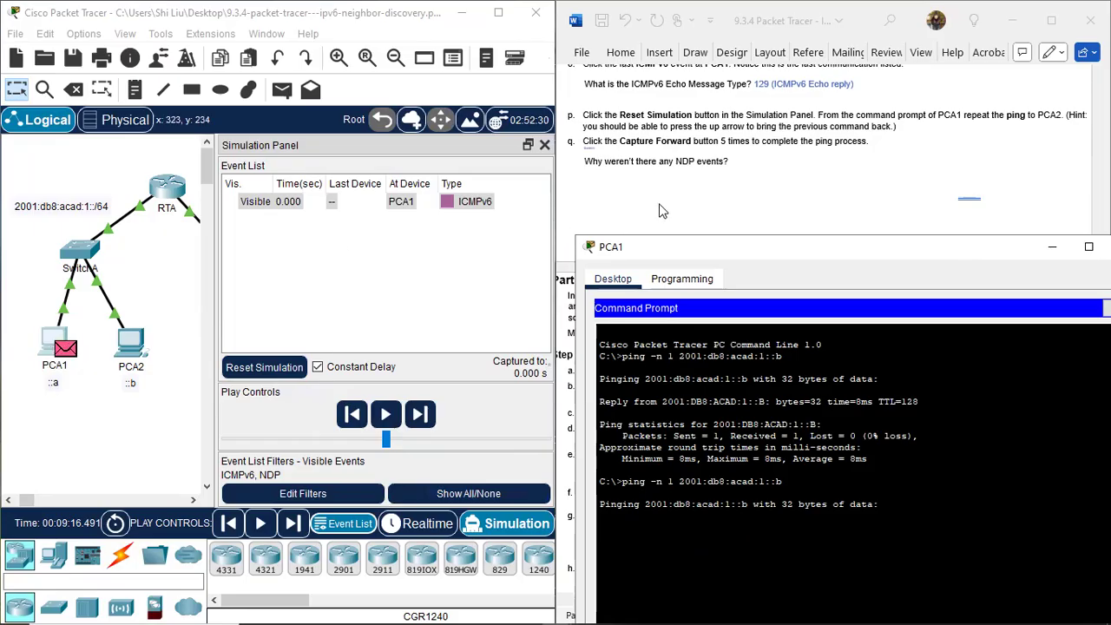
Capture the repeated ping forward one event at a time until the echo reply reaches PCA1.
click(420, 415)
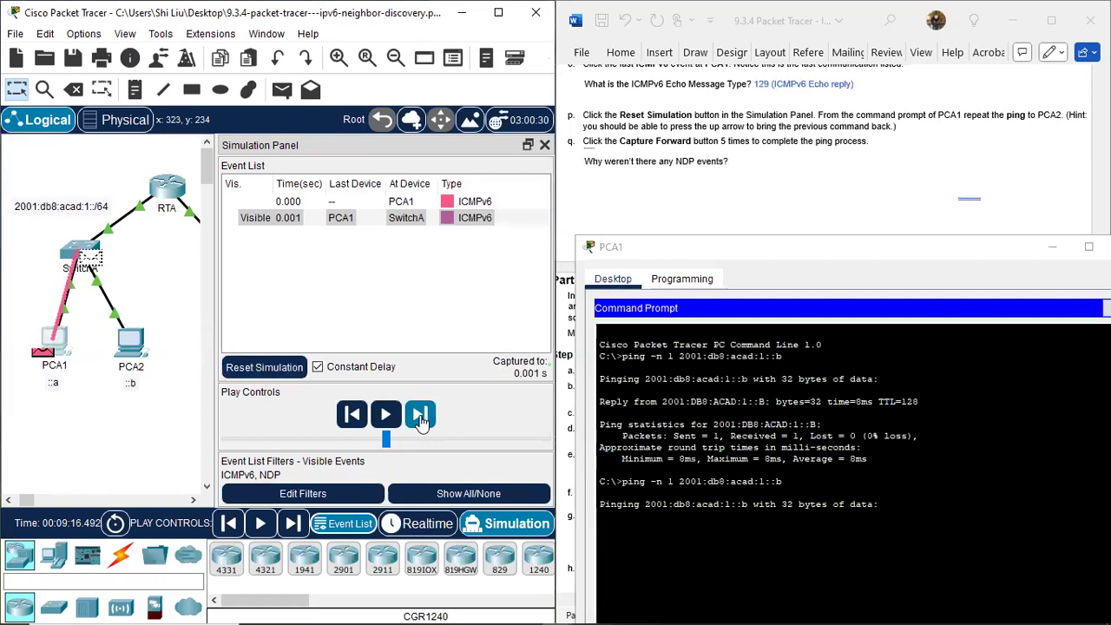
click(420, 415)
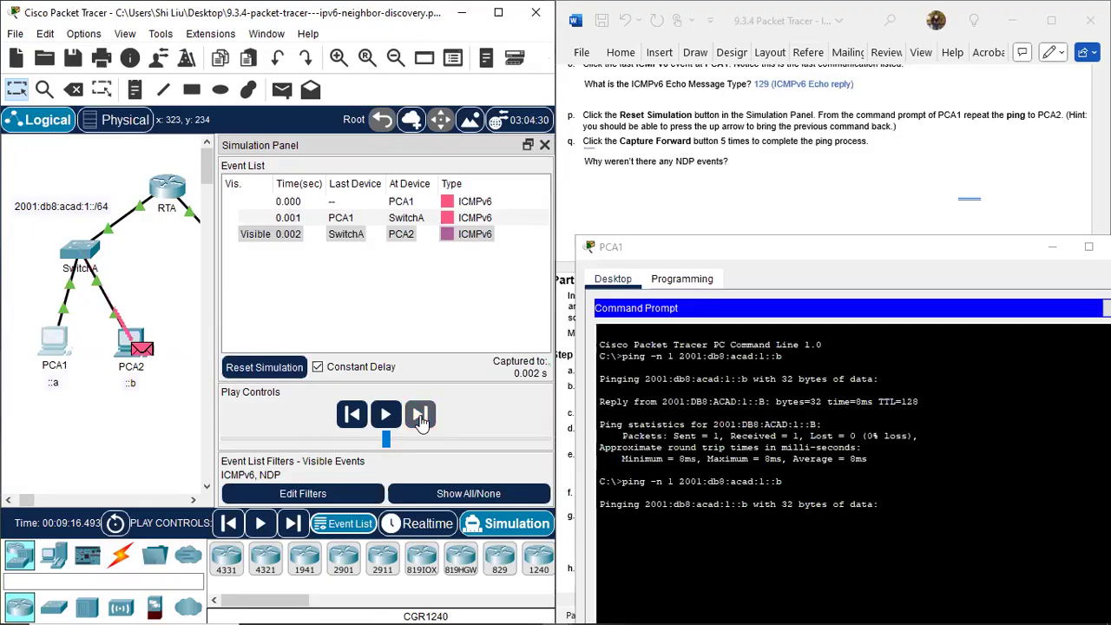
click(421, 415)
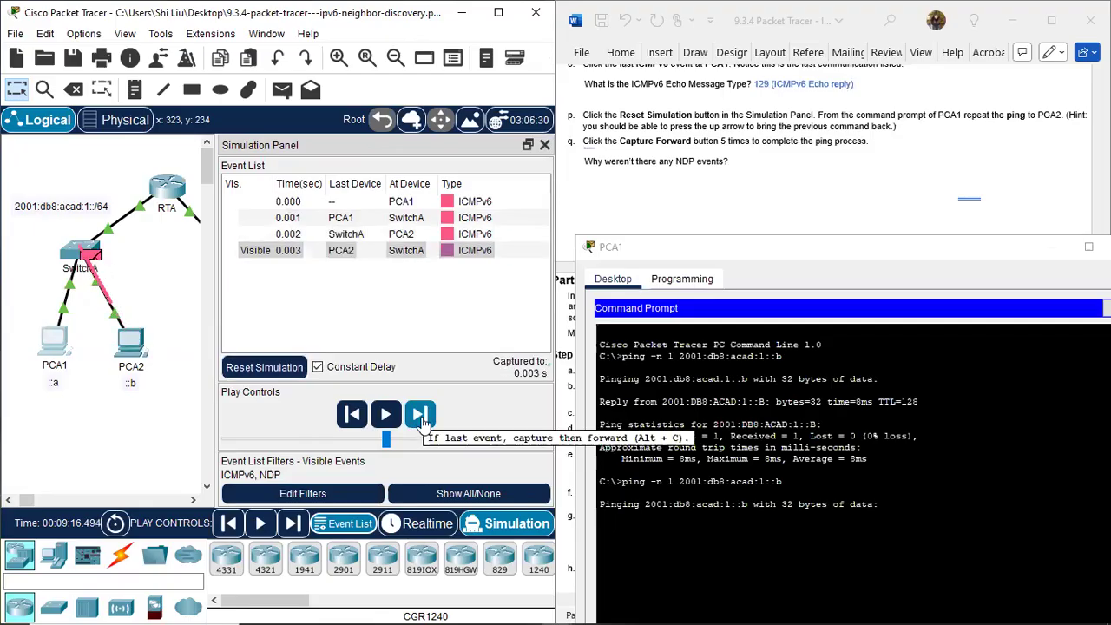
click(421, 416)
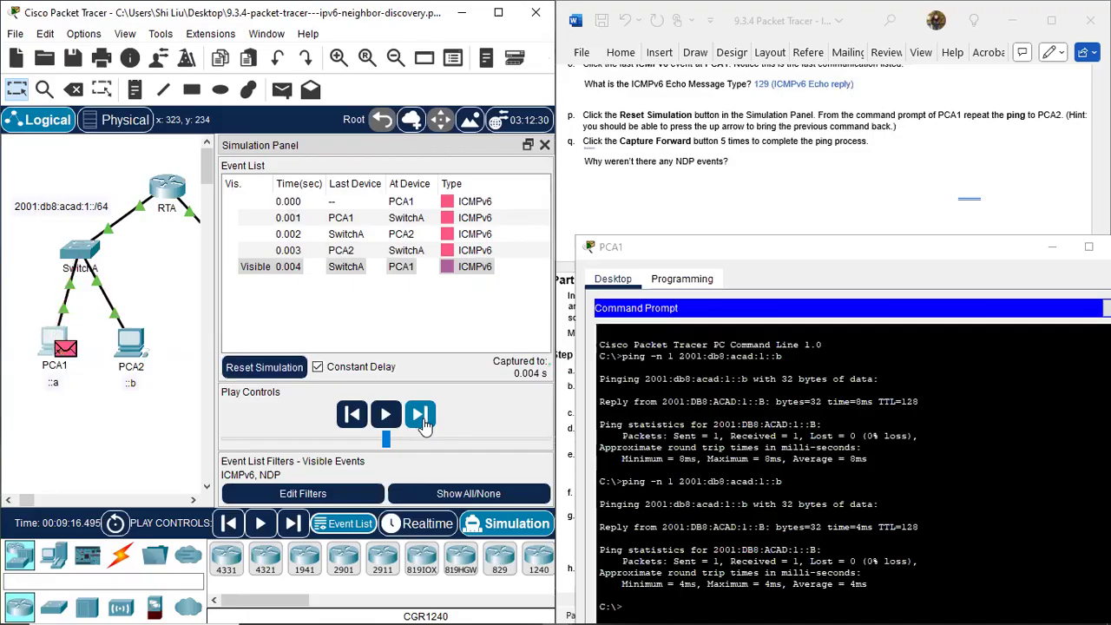
click(420, 415)
Reveal the full step q answer in blue, explaining that NDP already found PCA2's MAC address and brought it back to PCA1.
click(735, 182)
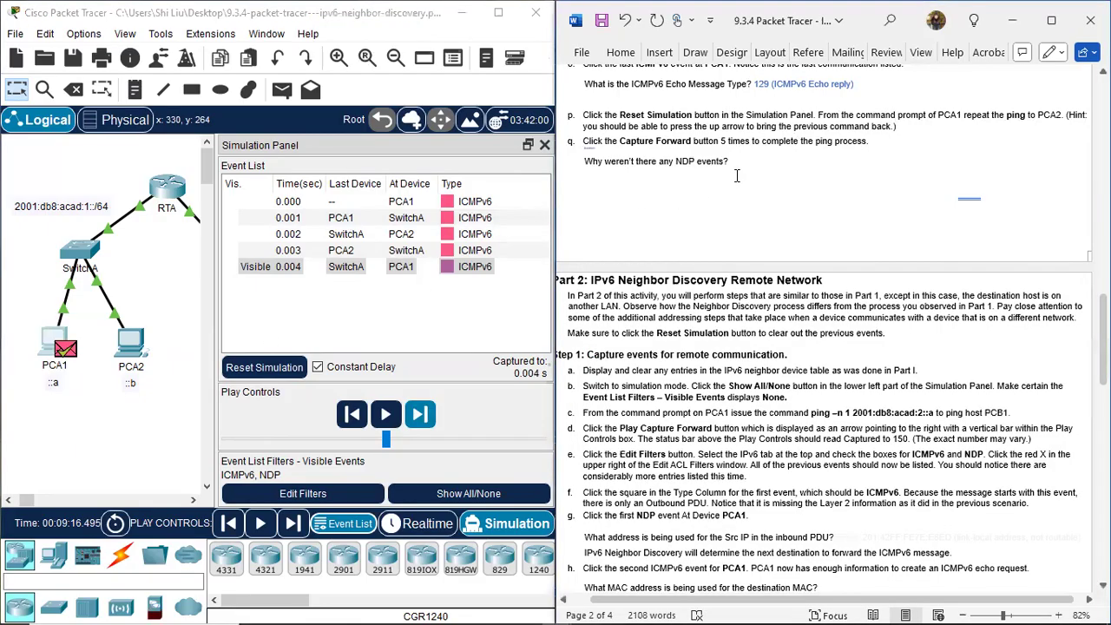
mouse_move(587, 176)
mouse_down()
mouse_move(597, 206)
mouse_move(594, 184)
mouse_move(615, 180)
mouse_move(587, 184)
mouse_up()
click(595, 184)
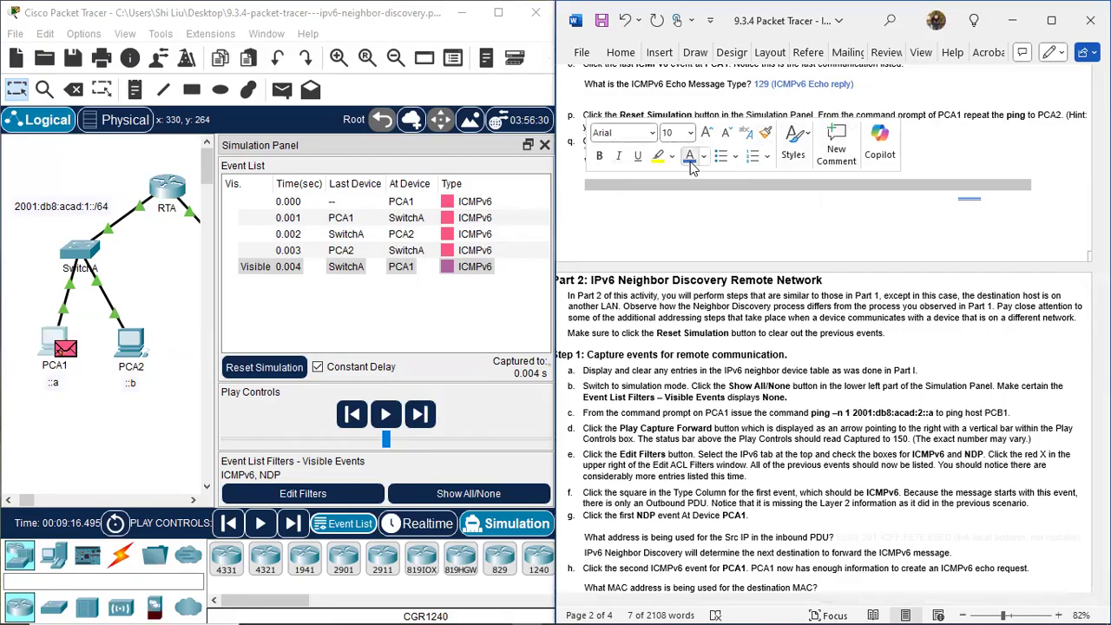
click(691, 157)
click(697, 210)
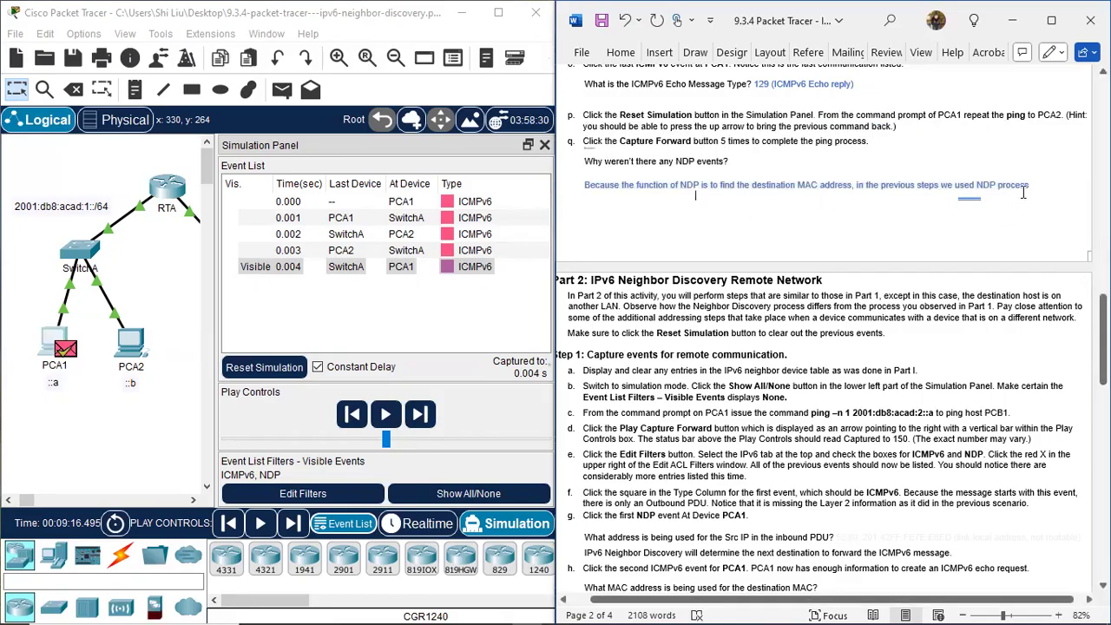
drag(579, 198, 1024, 201)
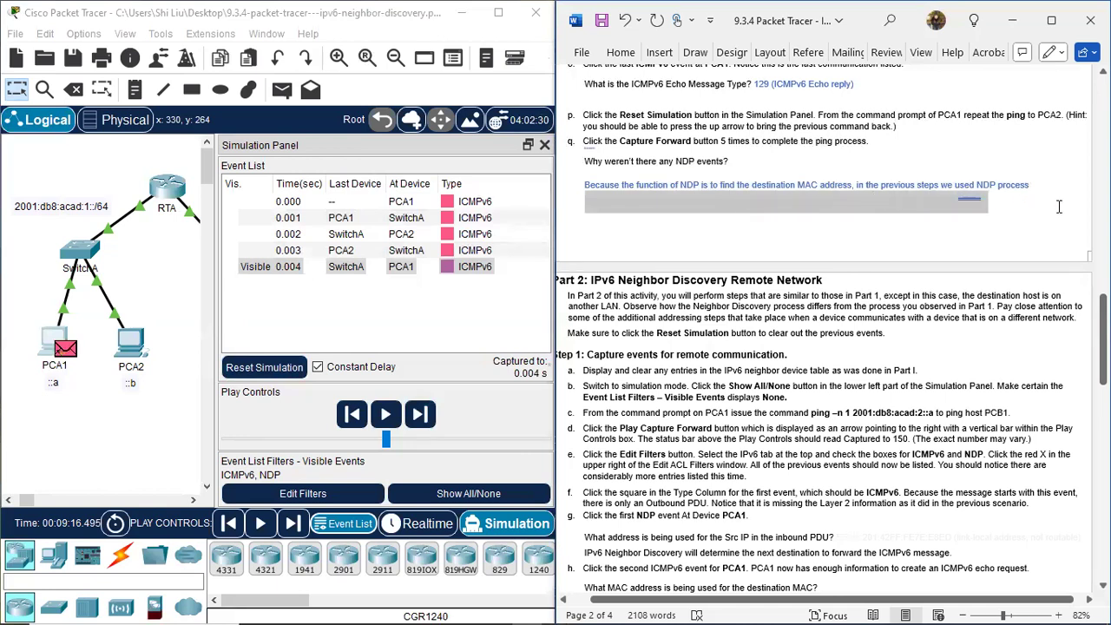
click(904, 181)
click(744, 222)
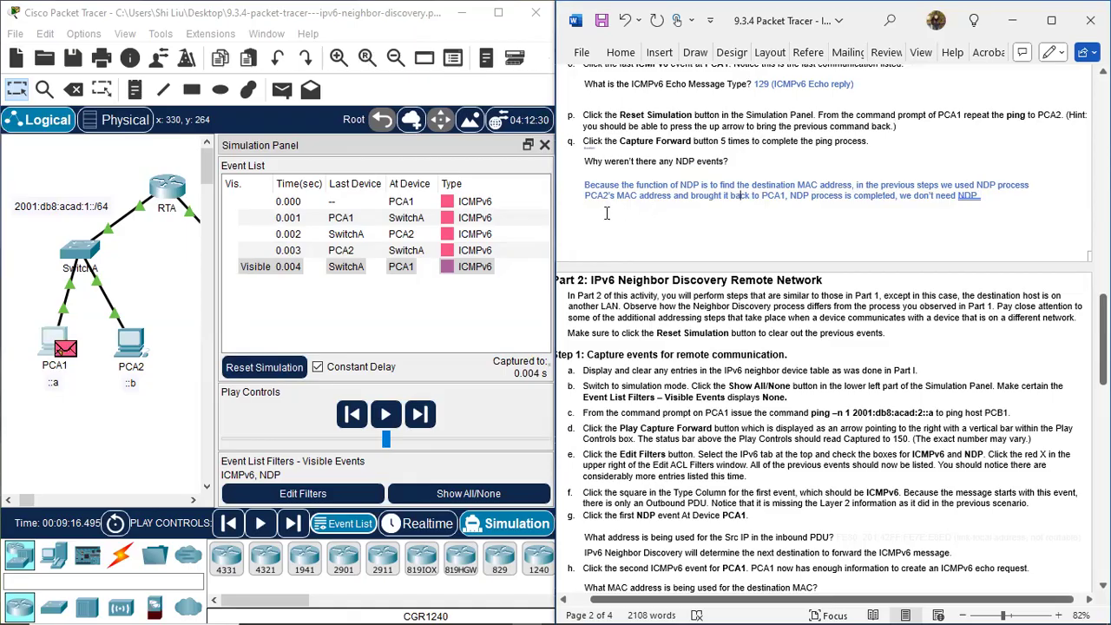
drag(1061, 184, 999, 184)
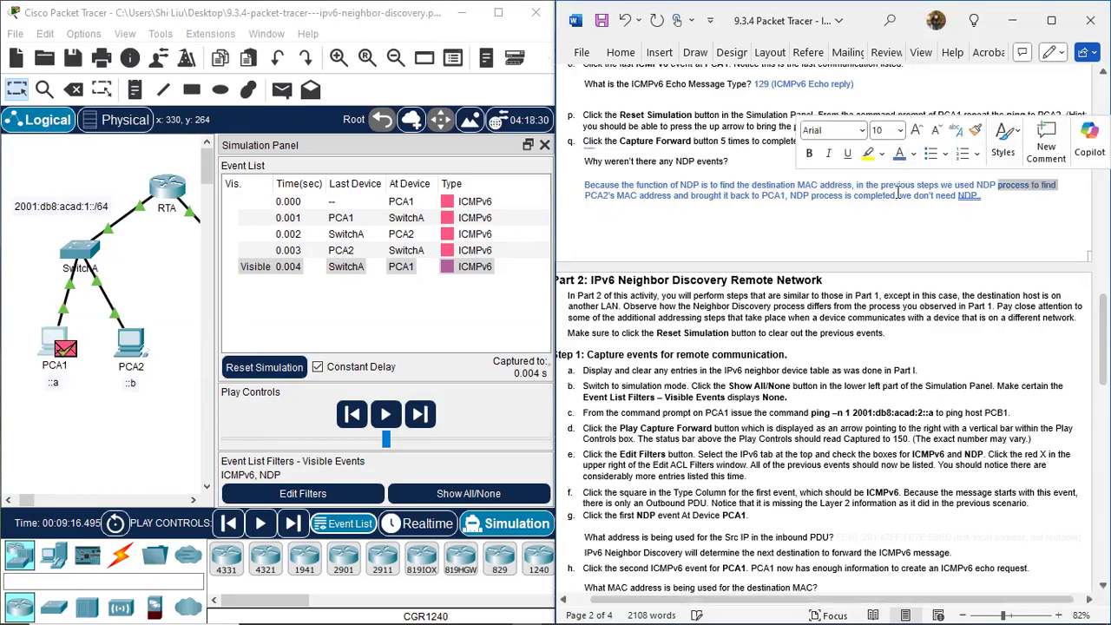
click(672, 196)
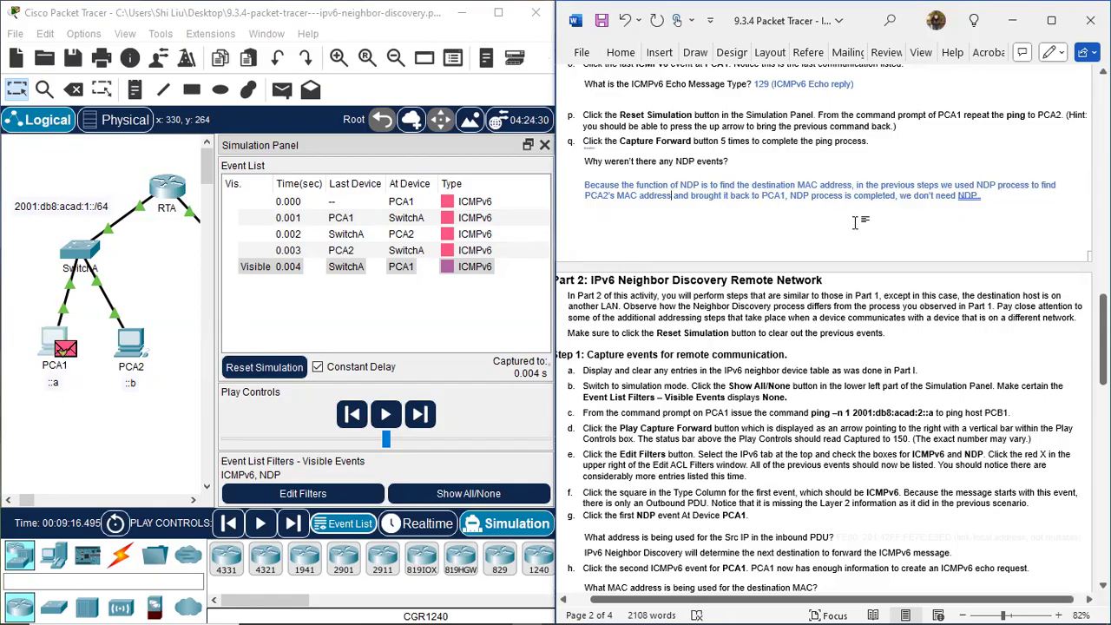
Examine the Part 2, Step 1 instructions for capturing remote communication events.
scroll(871, 226, down, 3)
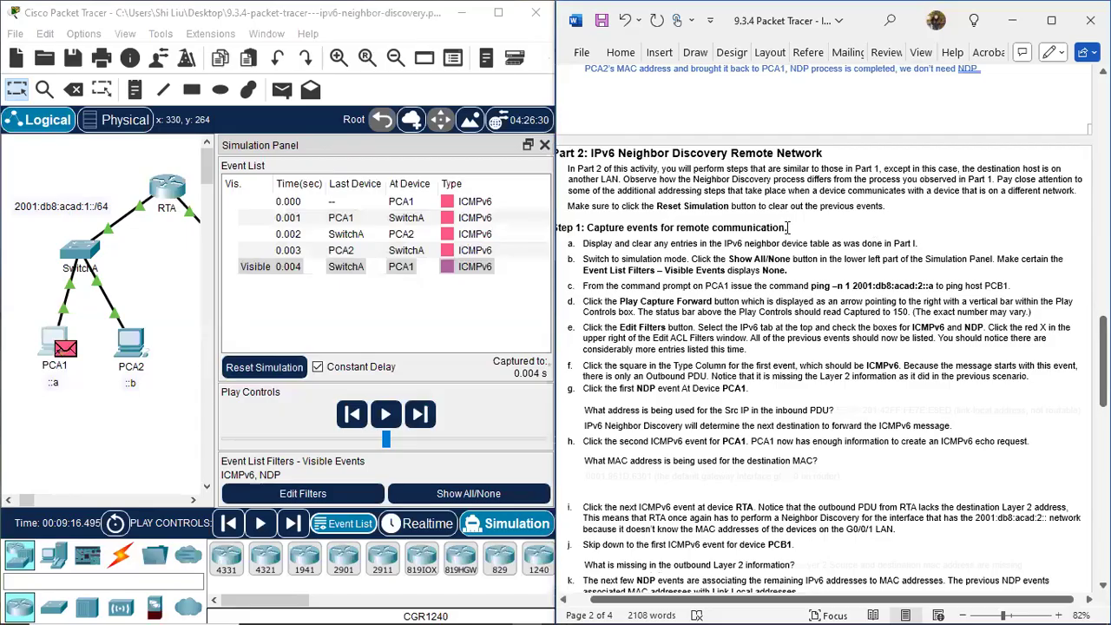
scroll(673, 217, up, 2)
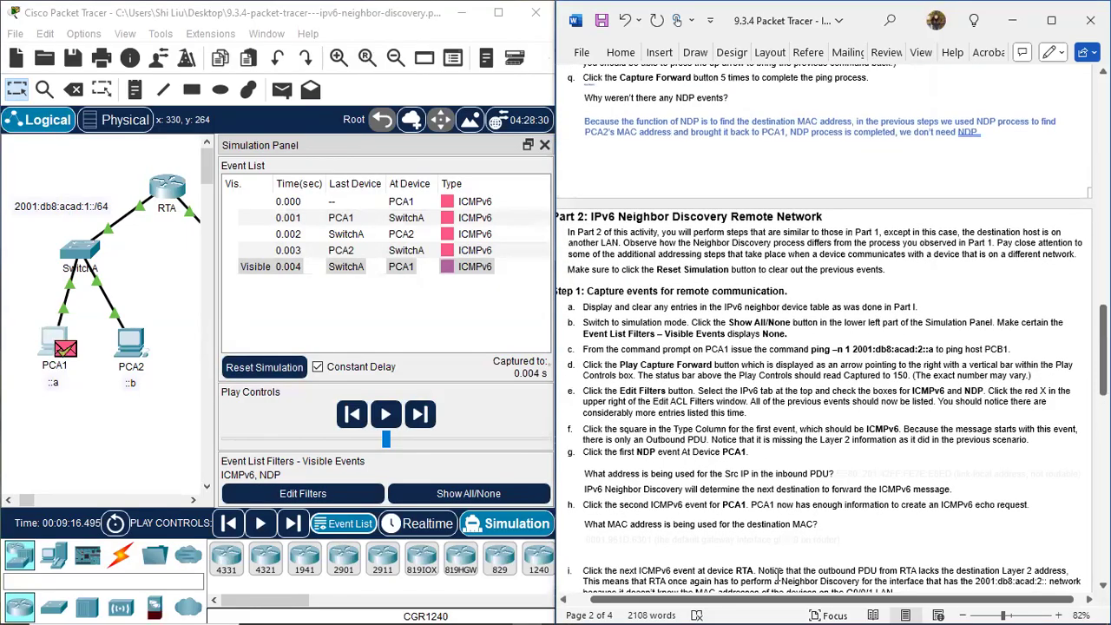
click(912, 475)
scroll(684, 300, down, 2)
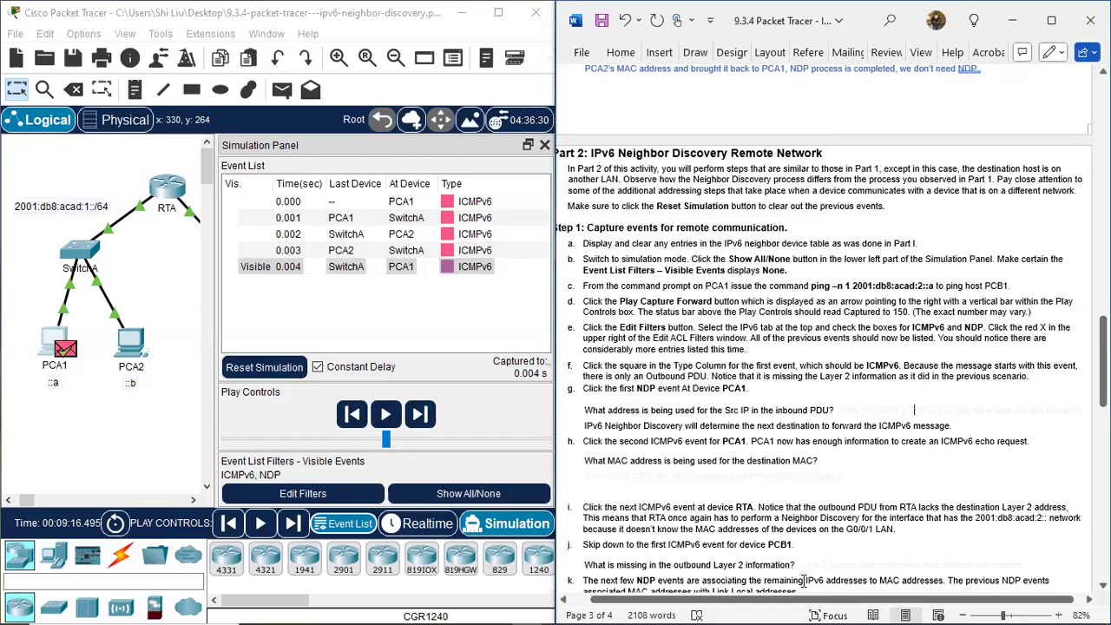
drag(813, 603, 804, 595)
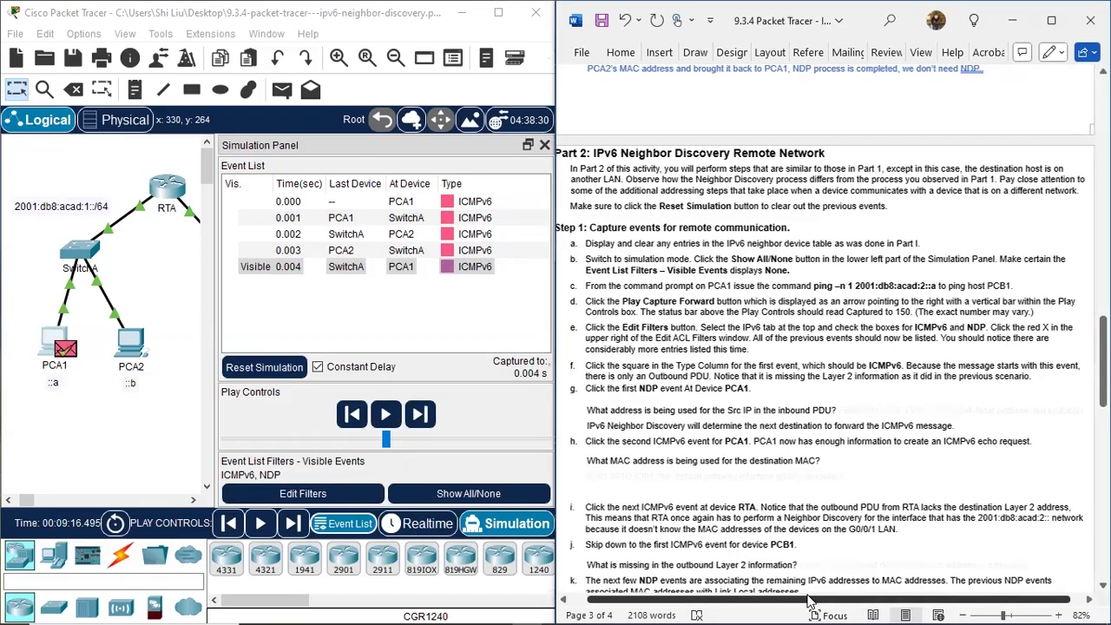
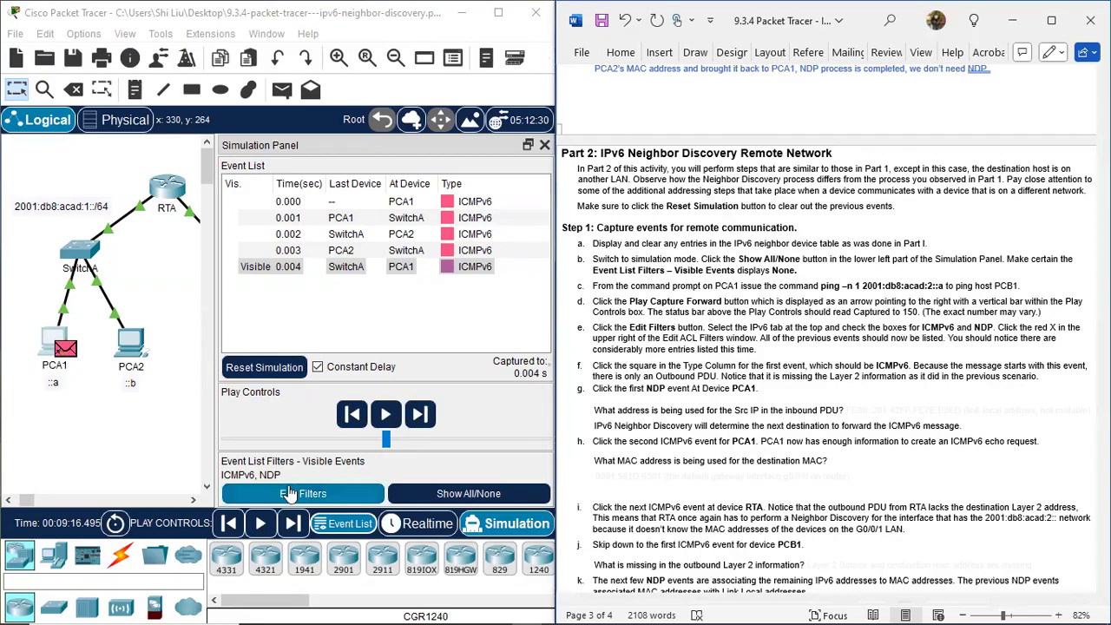
Reset the simulation to clear the previous events and return to Realtime mode.
click(263, 368)
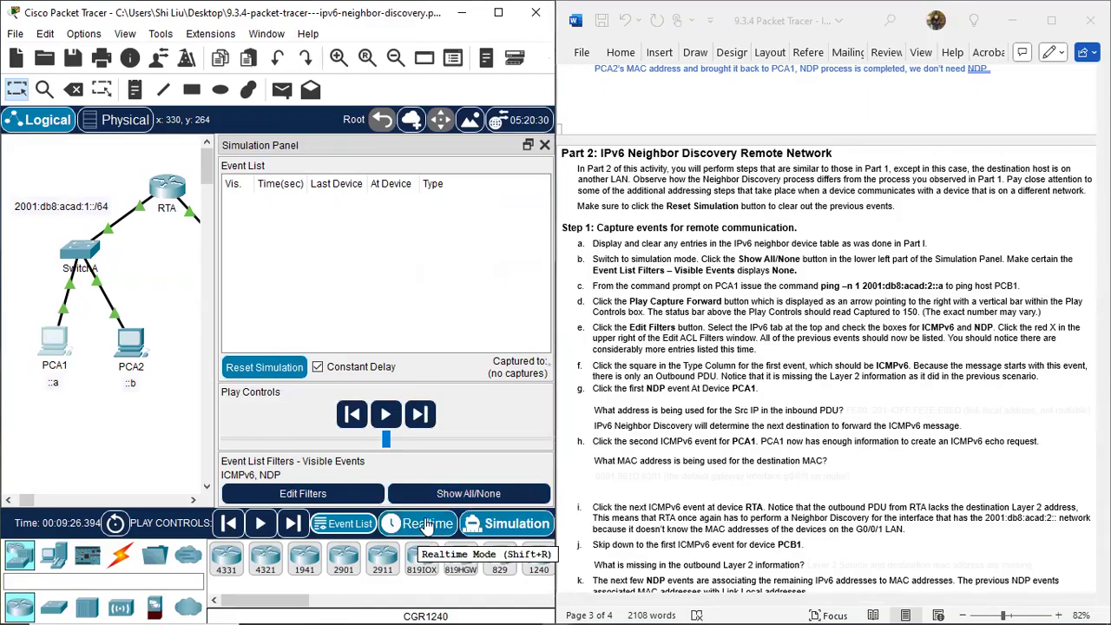
click(425, 525)
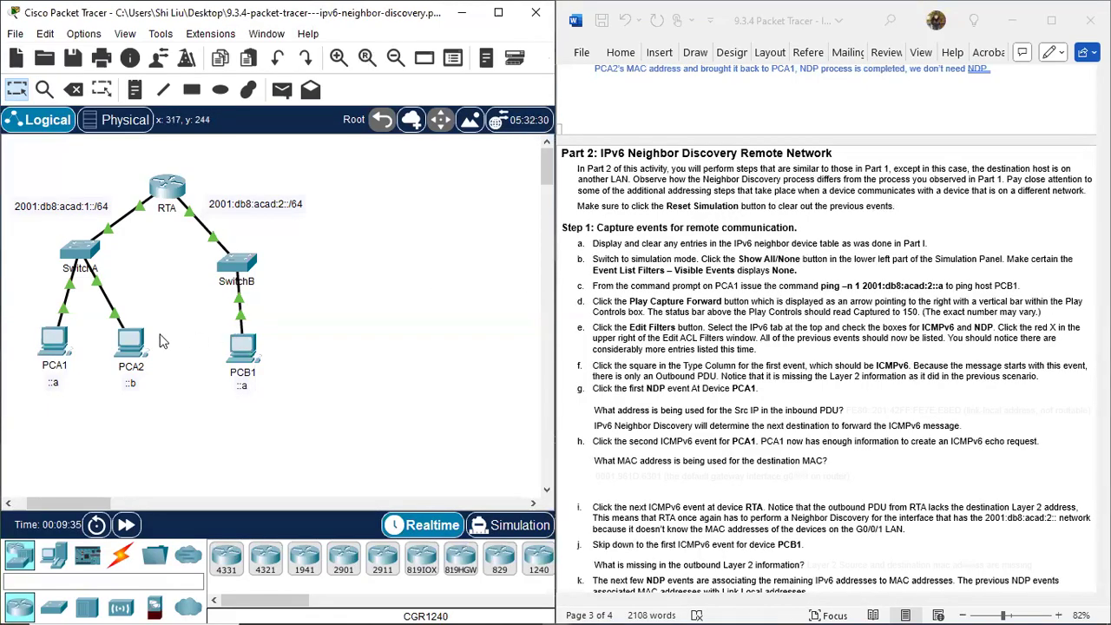
Examine hosts PCA1 and PCA2 behind SwitchA as the local communication pair.
drag(15, 303, 104, 404)
drag(85, 320, 196, 419)
click(139, 430)
drag(24, 316, 80, 389)
drag(88, 312, 186, 419)
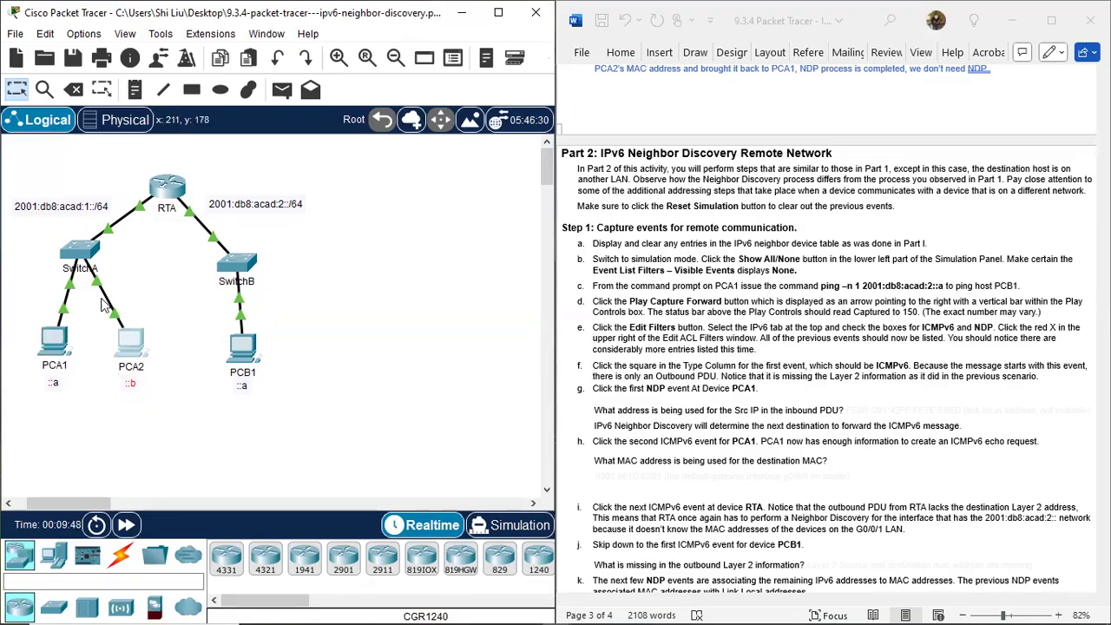
click(169, 376)
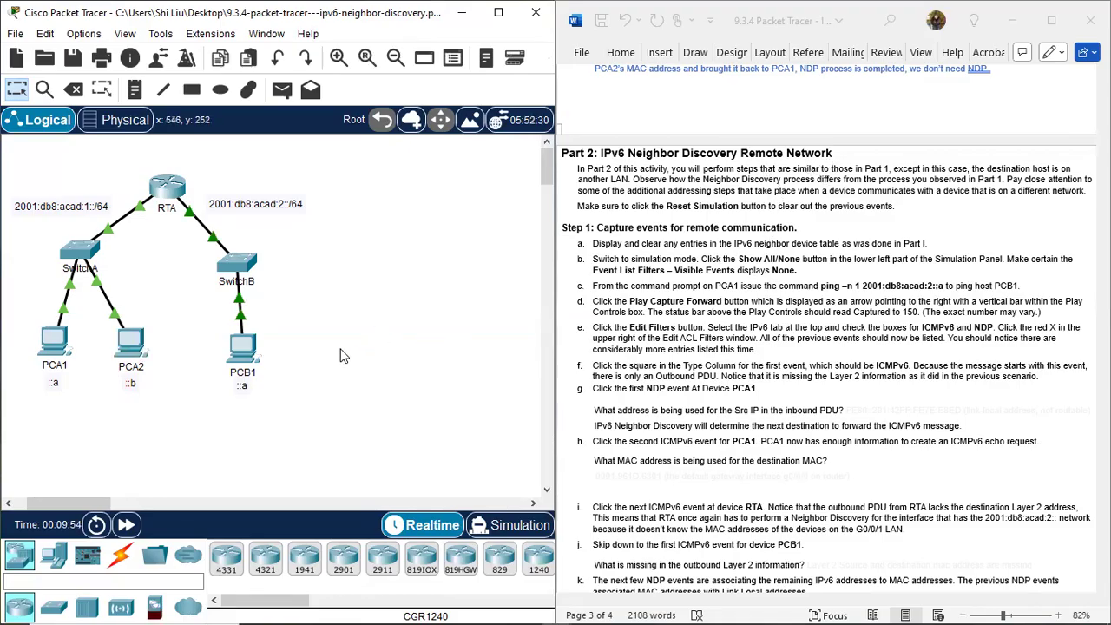
Compare PCA1 with remote host PCB1 and examine the 2001:db8:acad:1::/64 and 2001:db8:acad:2::/64 network labels.
drag(19, 321, 87, 401)
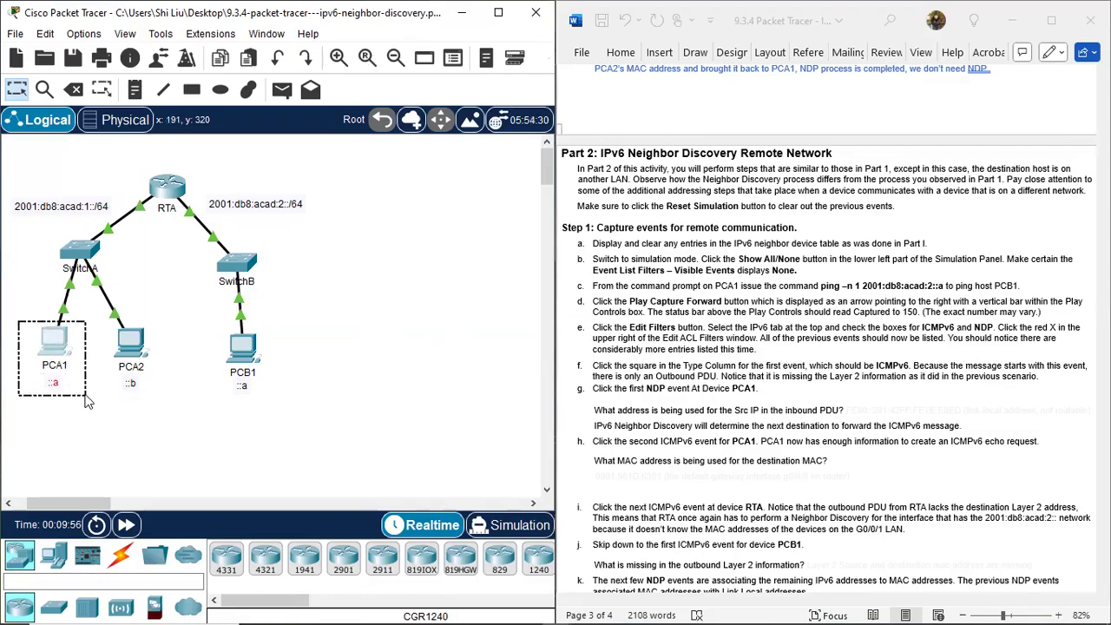
drag(208, 323, 288, 419)
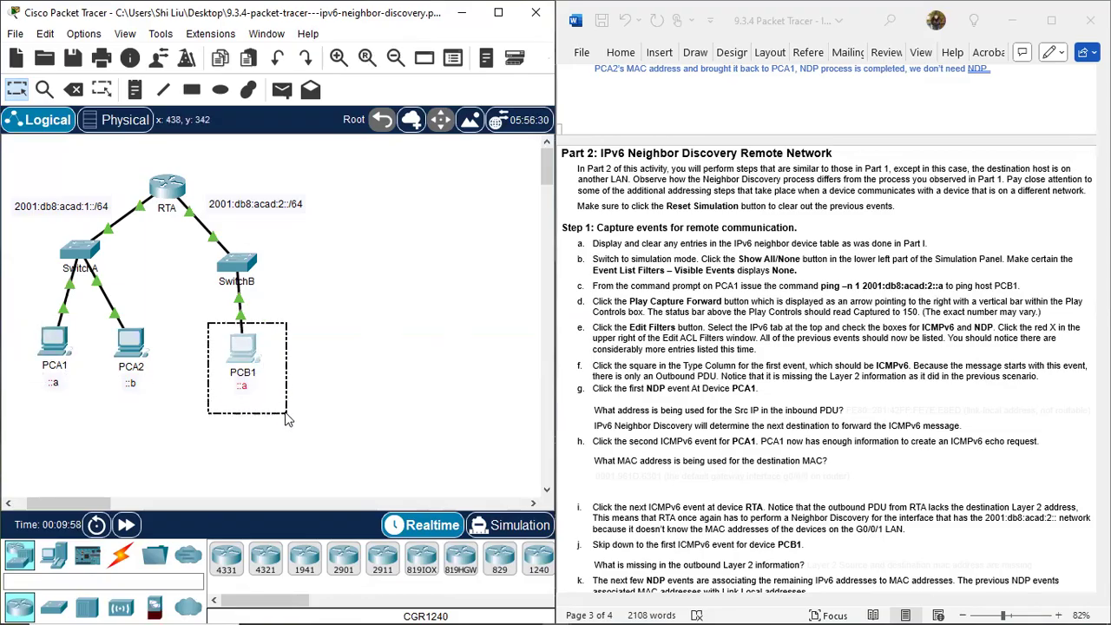
click(295, 423)
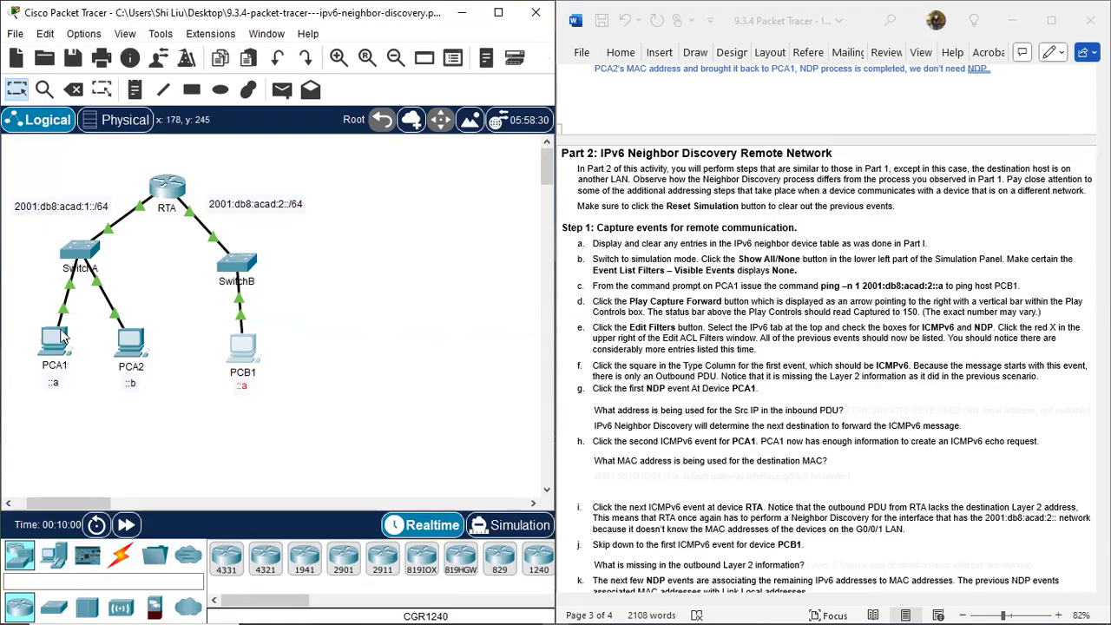
drag(22, 319, 87, 406)
click(87, 406)
drag(208, 317, 290, 415)
click(87, 205)
drag(77, 188, 101, 233)
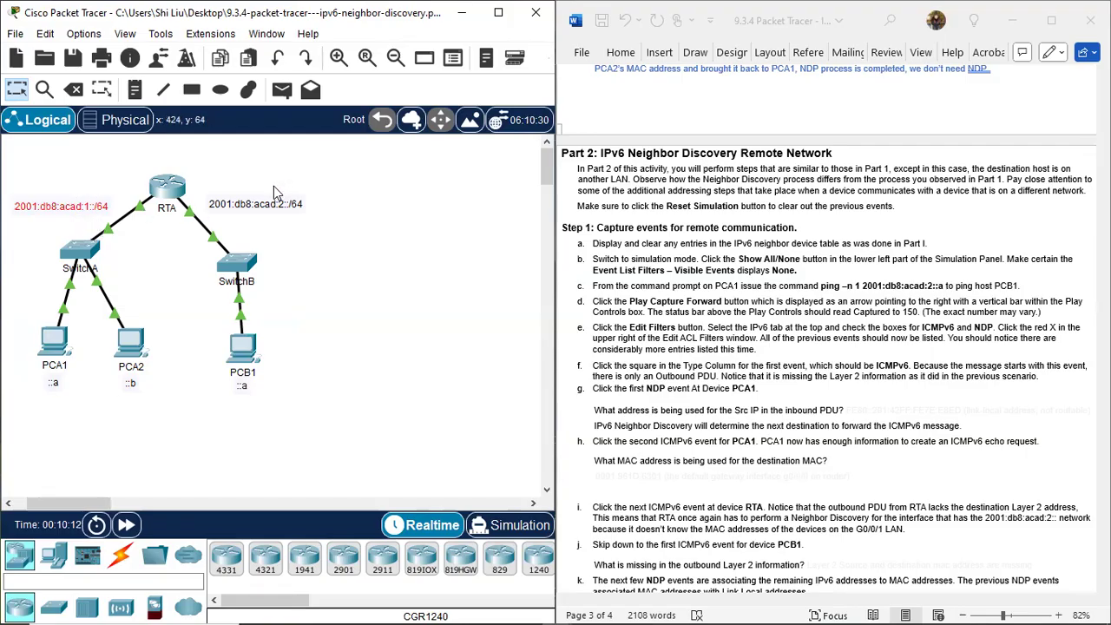
drag(274, 186, 289, 236)
click(363, 290)
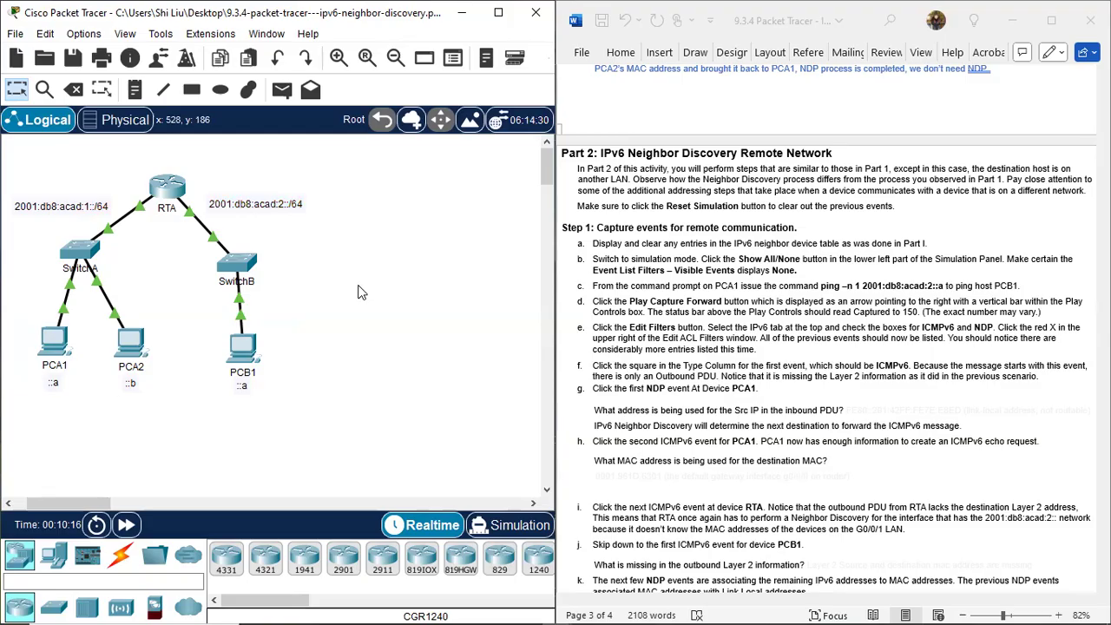
drag(19, 312, 87, 405)
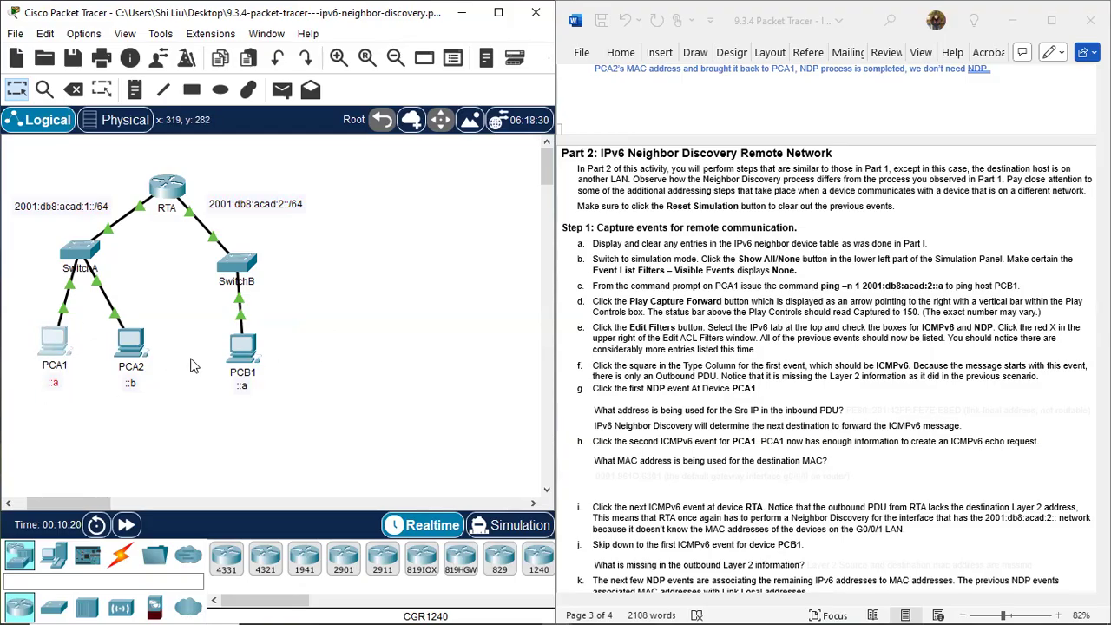
drag(207, 321, 280, 418)
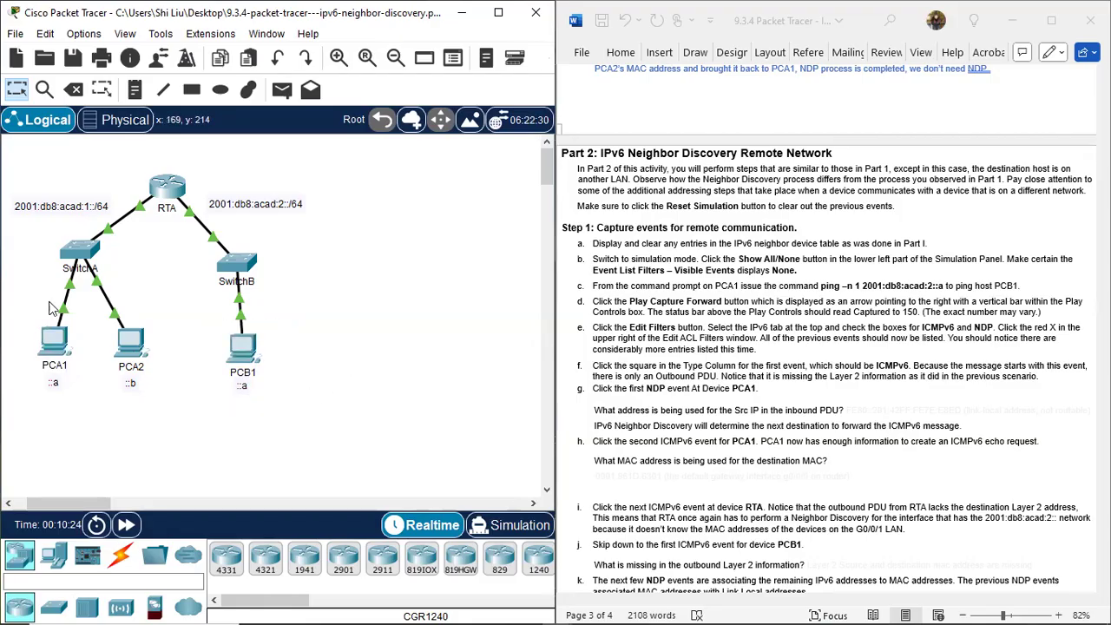
drag(44, 344, 102, 424)
drag(205, 317, 280, 412)
click(345, 382)
Trace the remote path between PCA1 and PCB1 through router RTA in the topology.
drag(131, 147, 207, 254)
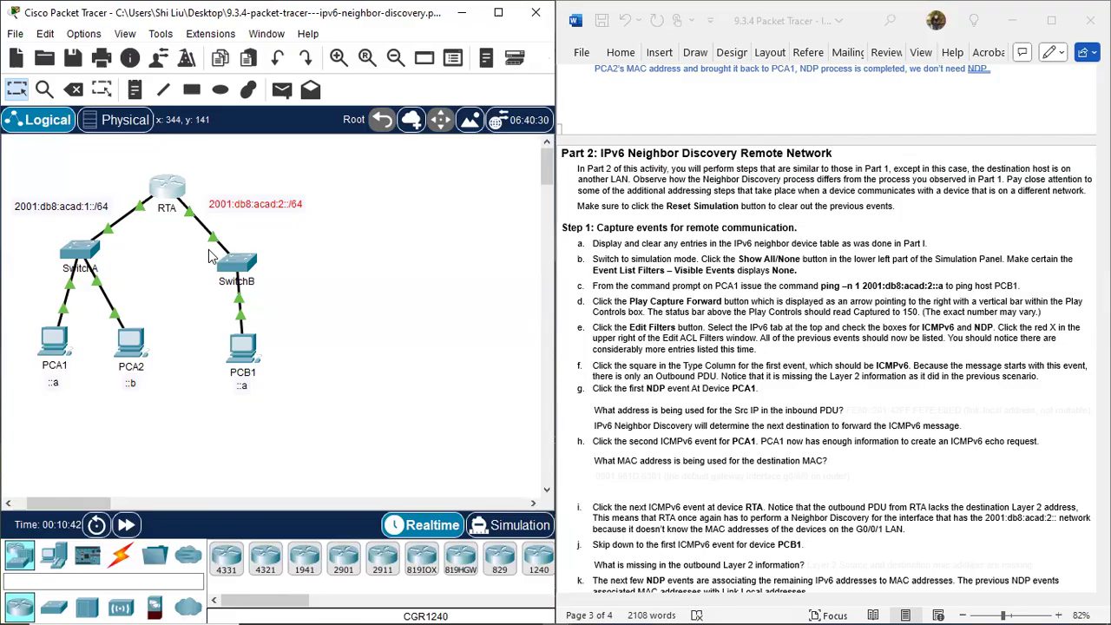
click(177, 260)
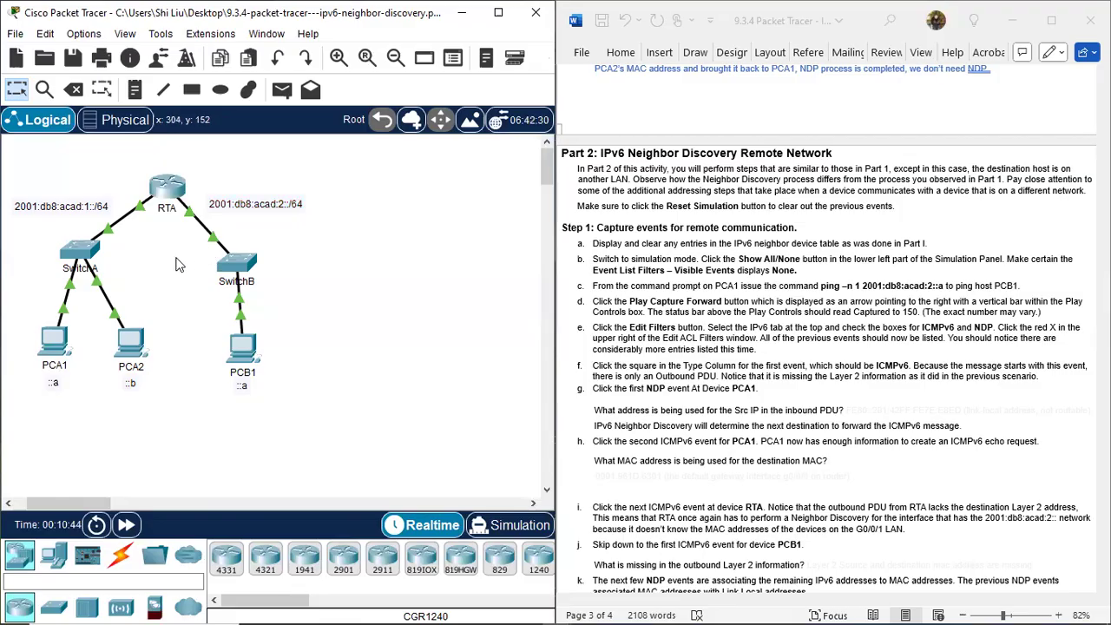
drag(136, 160, 204, 238)
click(345, 267)
drag(29, 317, 90, 390)
drag(204, 318, 276, 399)
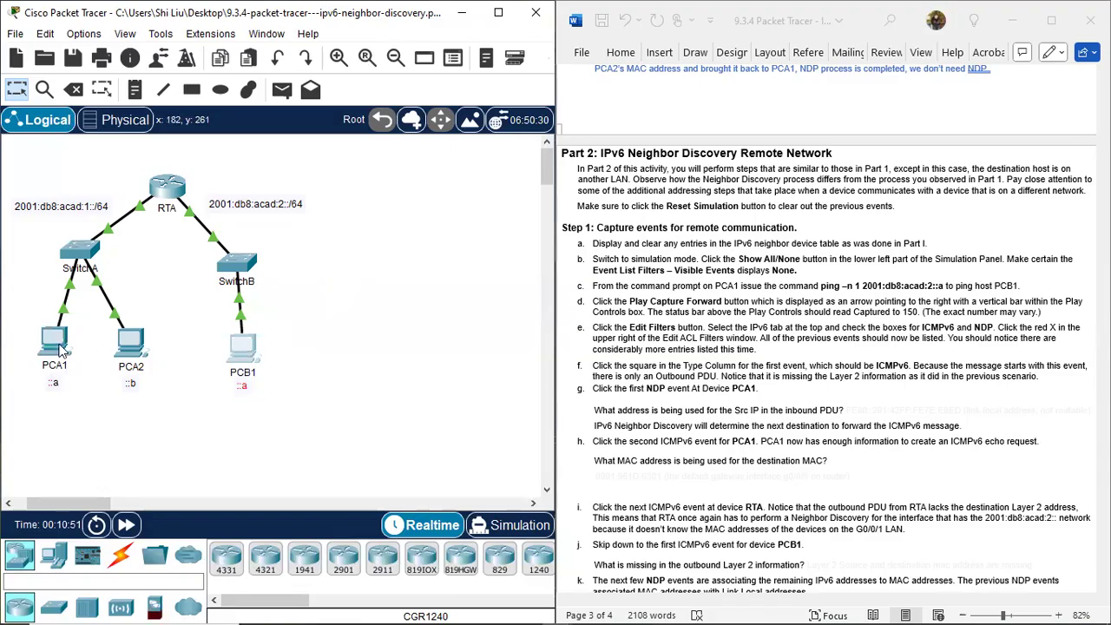
drag(13, 313, 88, 426)
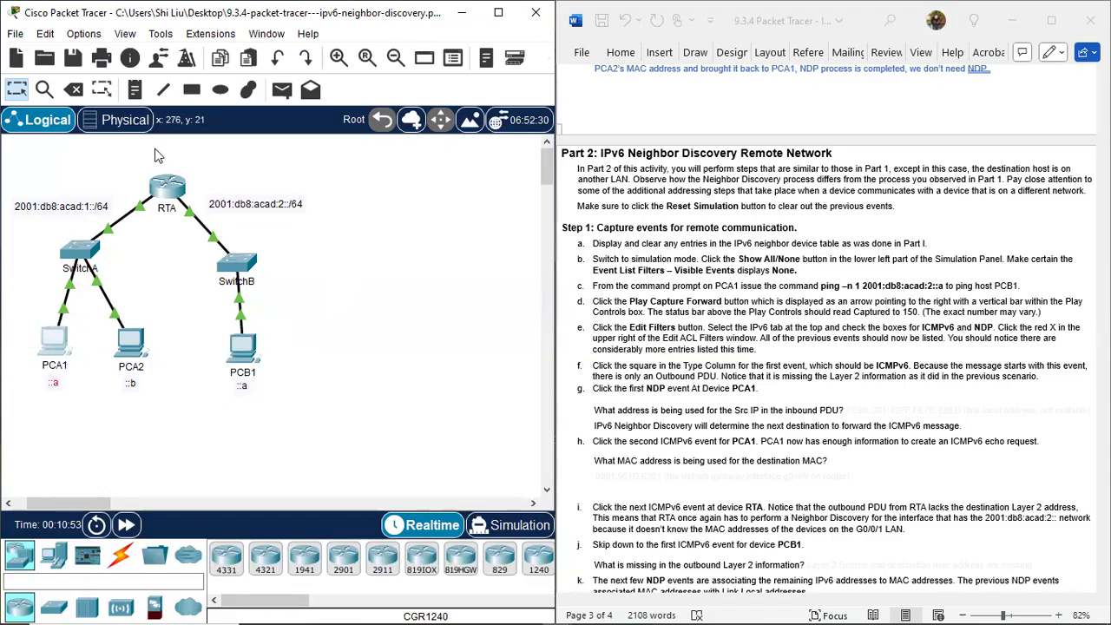
drag(142, 157, 189, 234)
drag(139, 155, 200, 248)
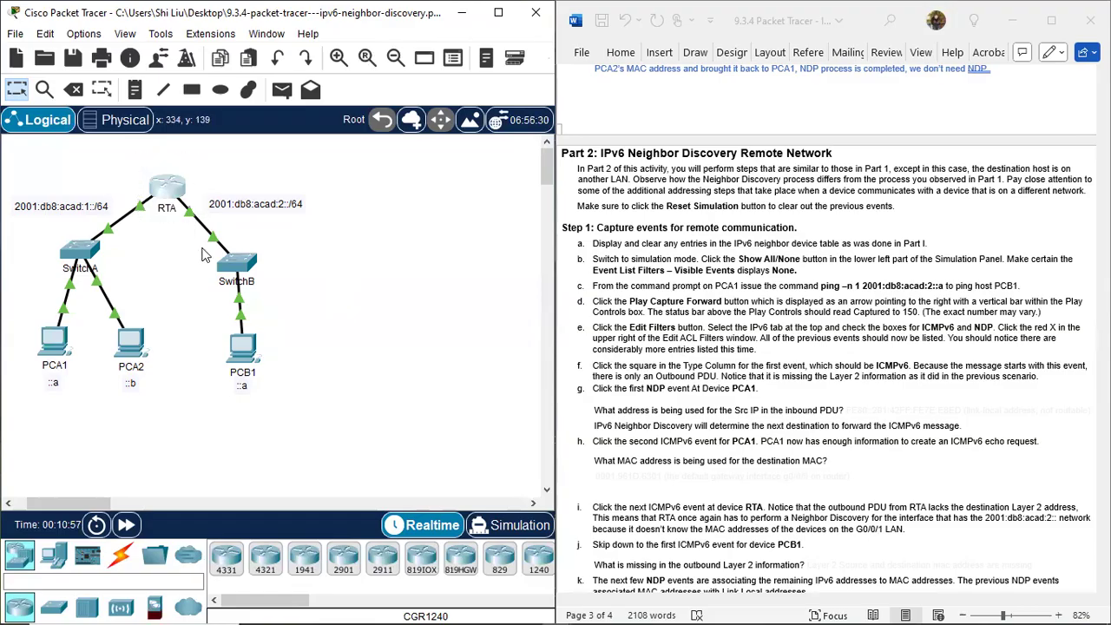
drag(216, 311, 280, 407)
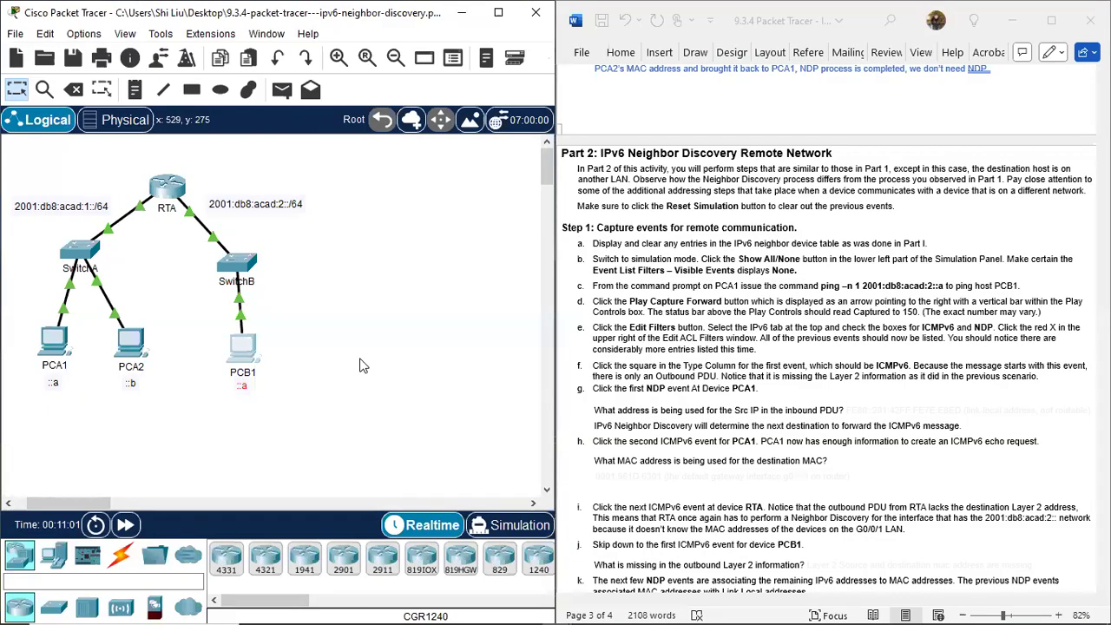
drag(18, 314, 87, 401)
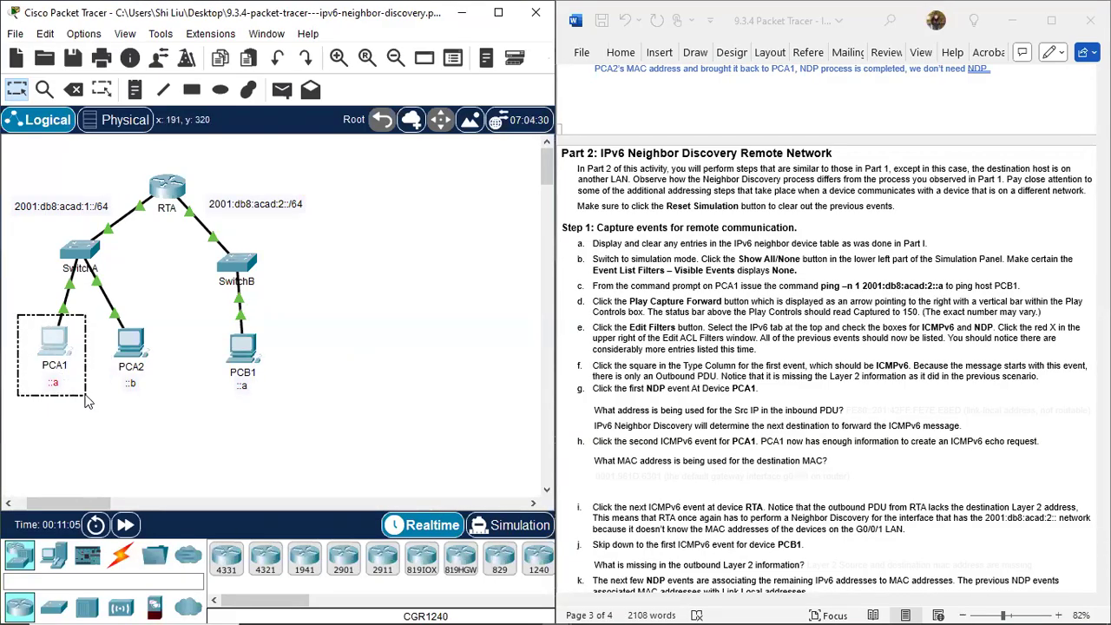
drag(85, 401, 87, 401)
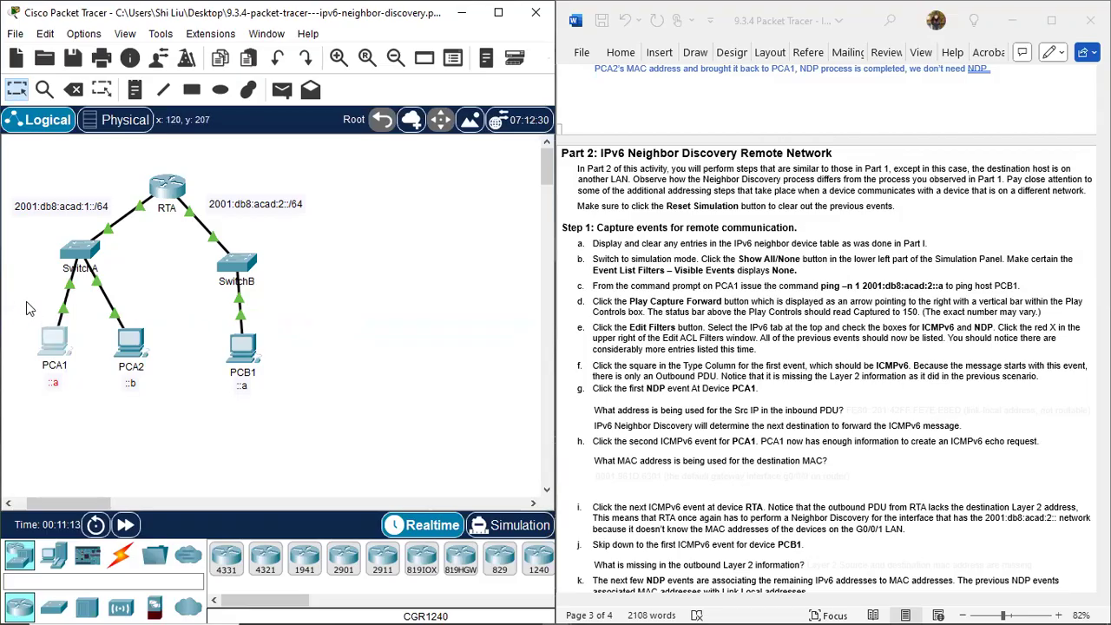
drag(21, 310, 87, 401)
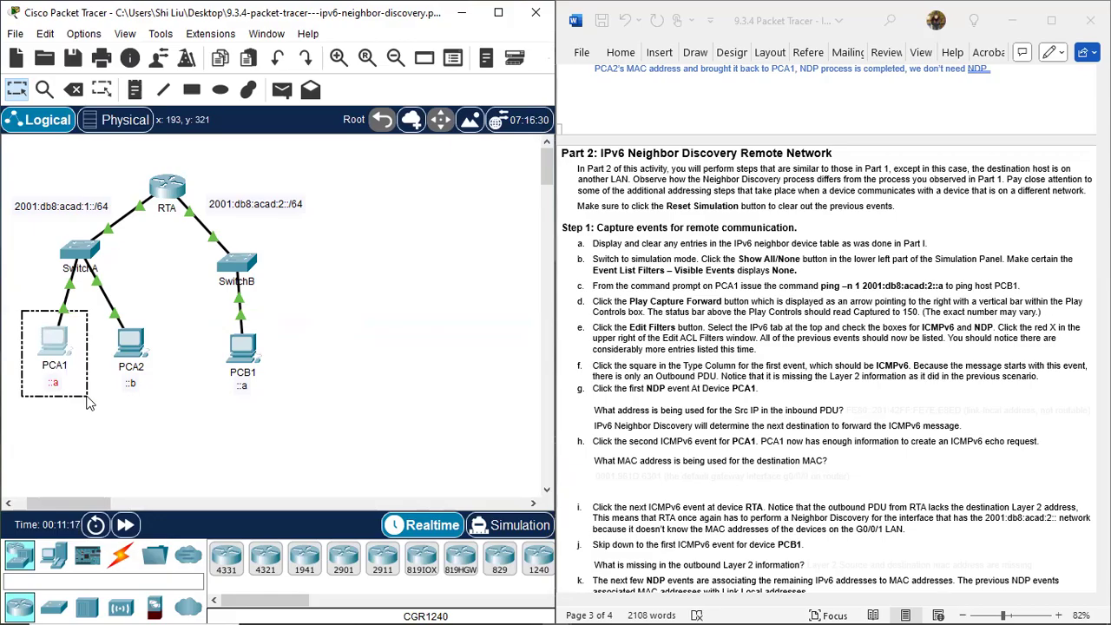
drag(87, 401, 87, 401)
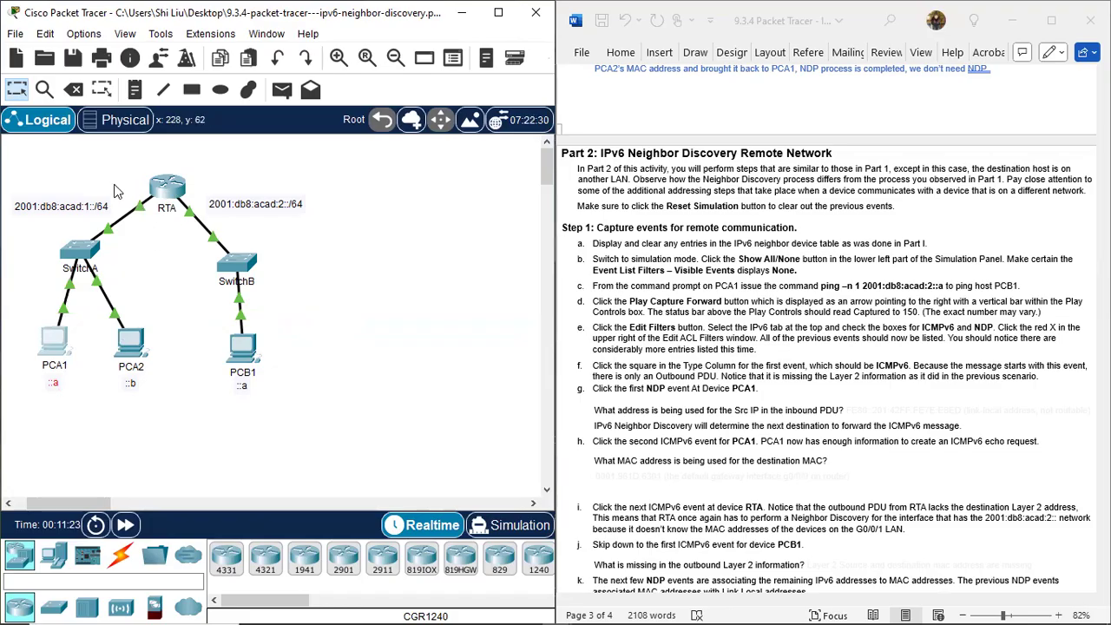
Examine RTA's link towards SwitchA, which serves PCA1's LAN, and its link towards SwitchB.
drag(115, 186, 162, 233)
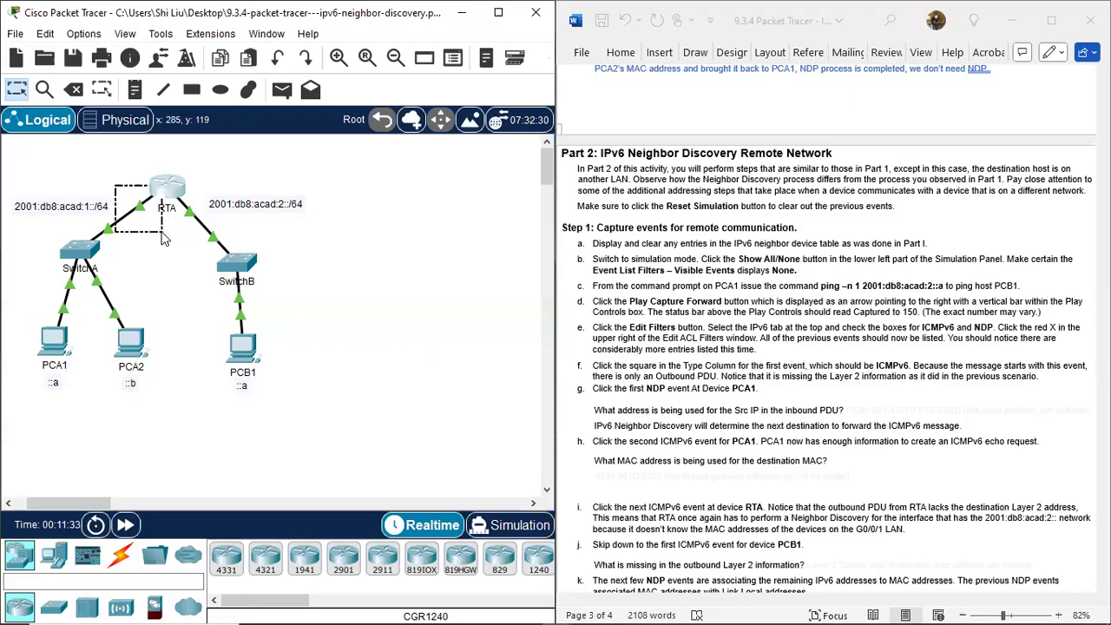
drag(162, 233, 162, 234)
click(172, 267)
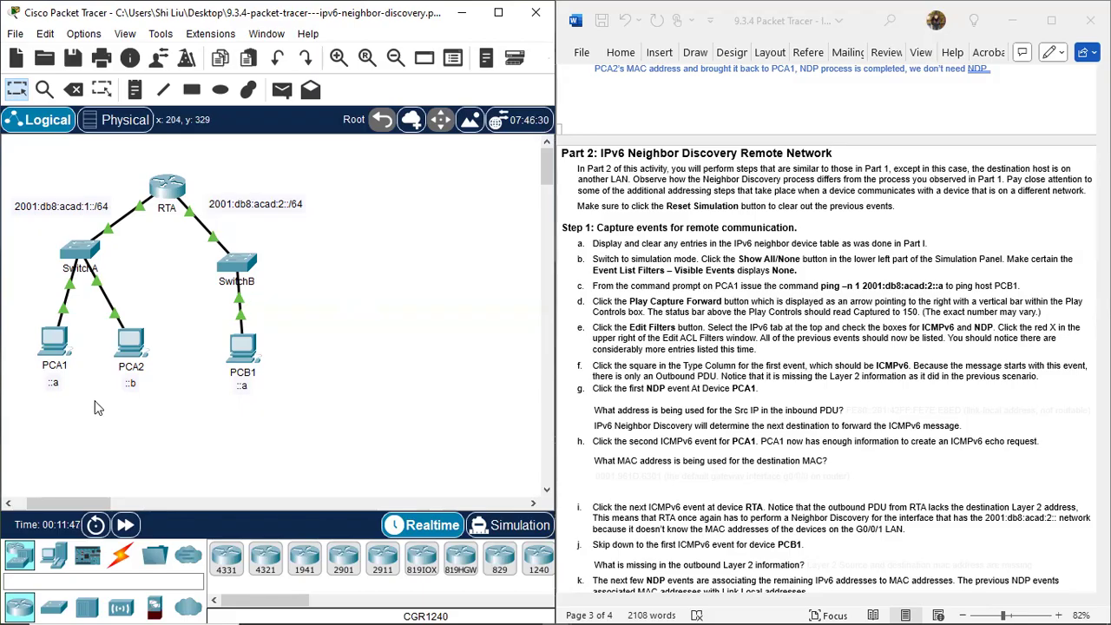
drag(124, 183, 152, 232)
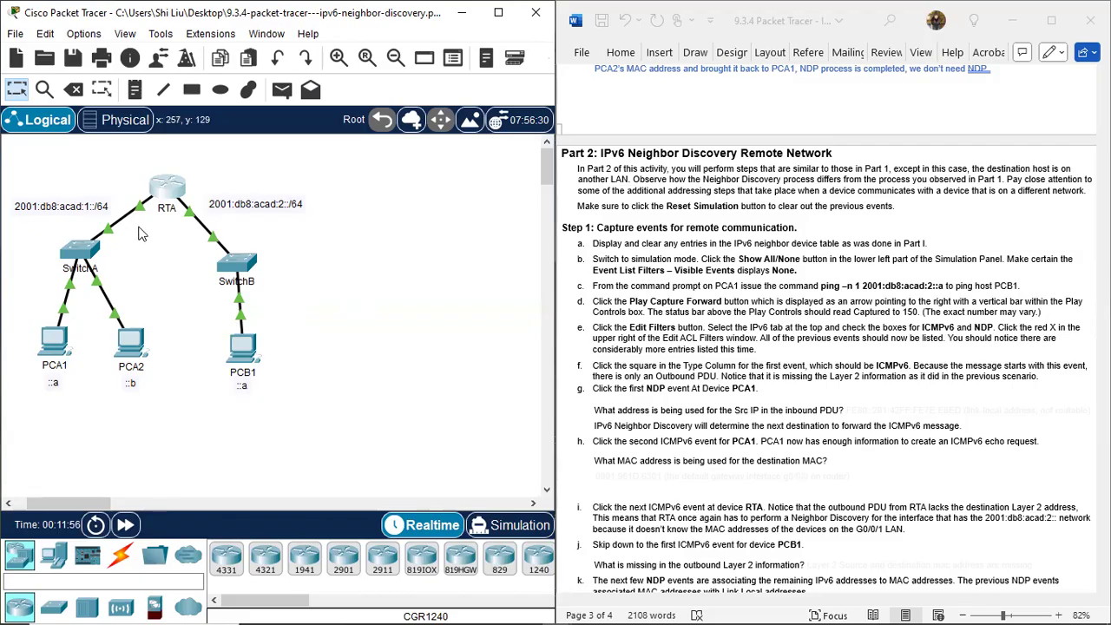
drag(147, 222, 153, 228)
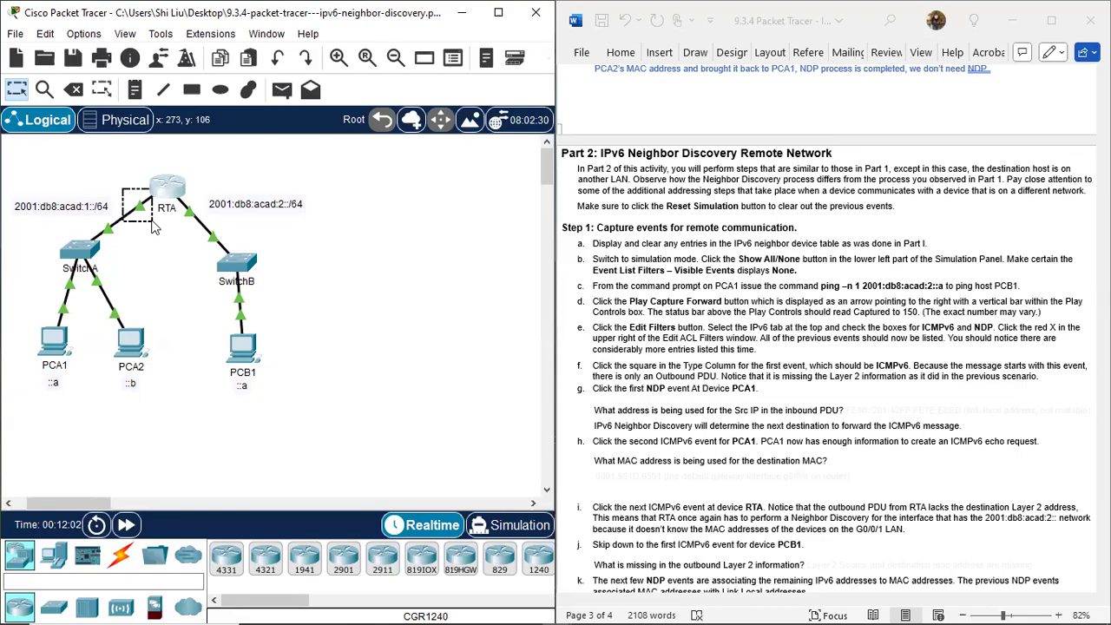
drag(152, 223, 154, 222)
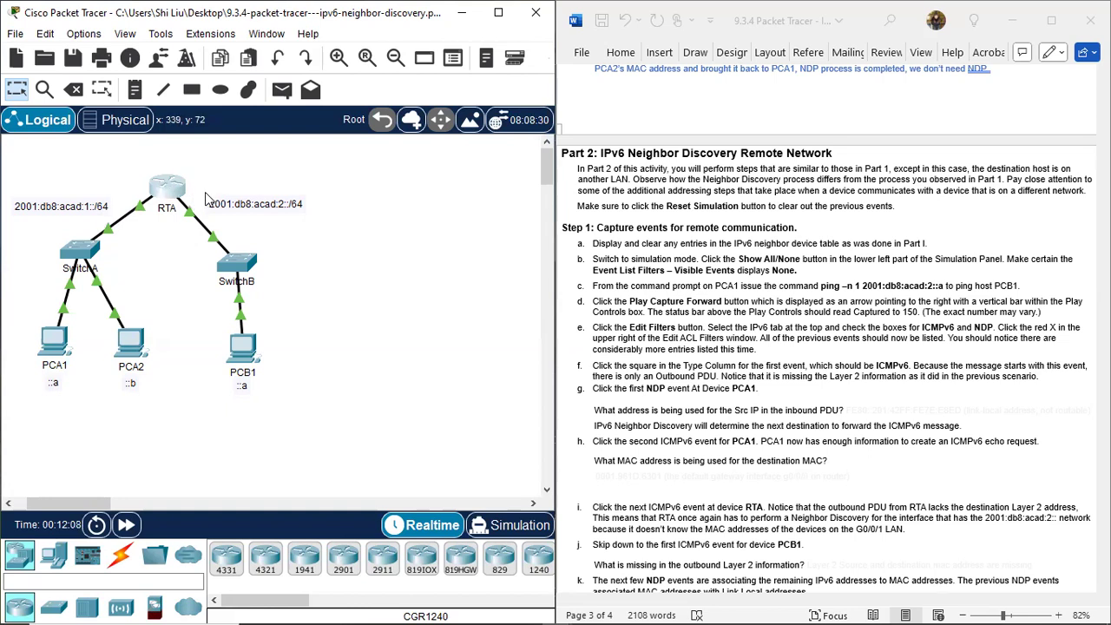
drag(201, 188, 181, 236)
Review the full route from PCA1 over both RTA links to PCB1 against the Part 2, Step 1 instructions.
drag(206, 325, 289, 415)
click(345, 359)
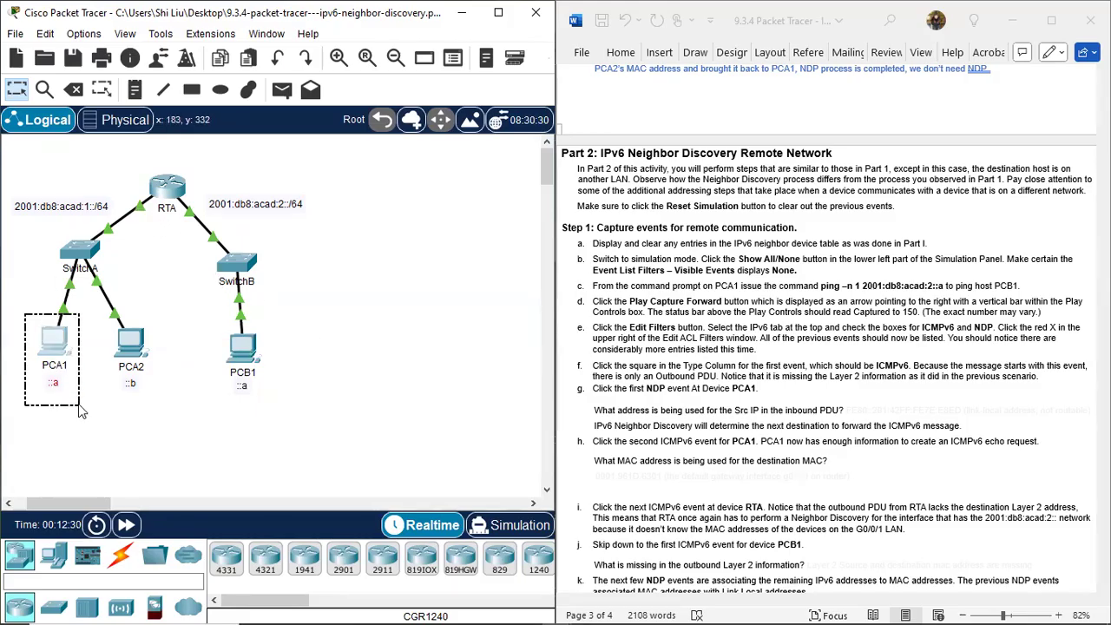
drag(189, 252, 145, 157)
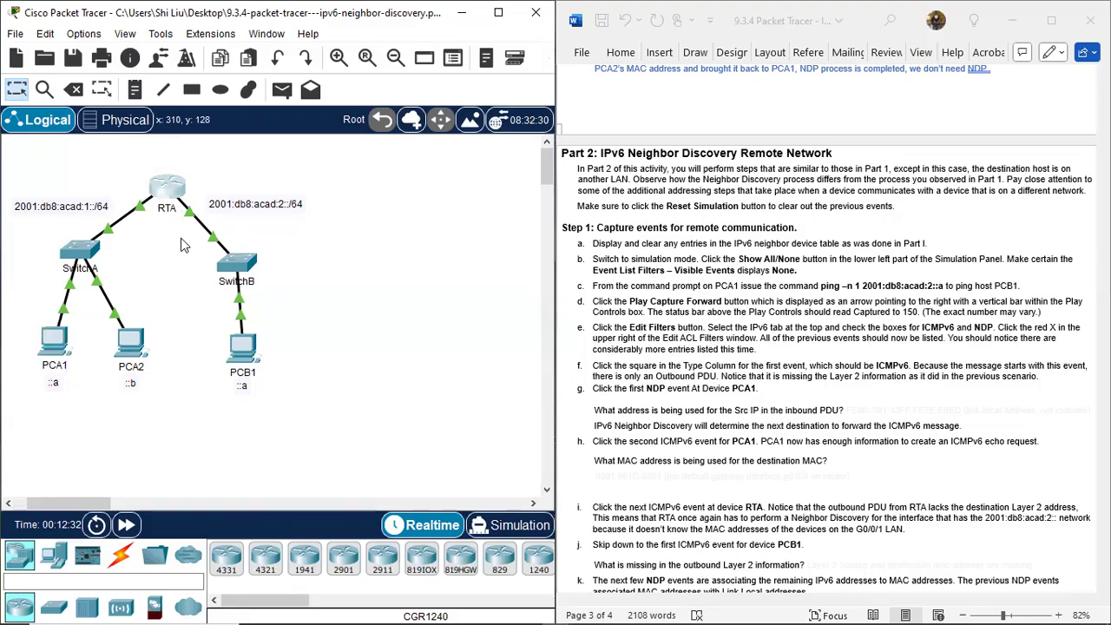
drag(224, 325, 290, 429)
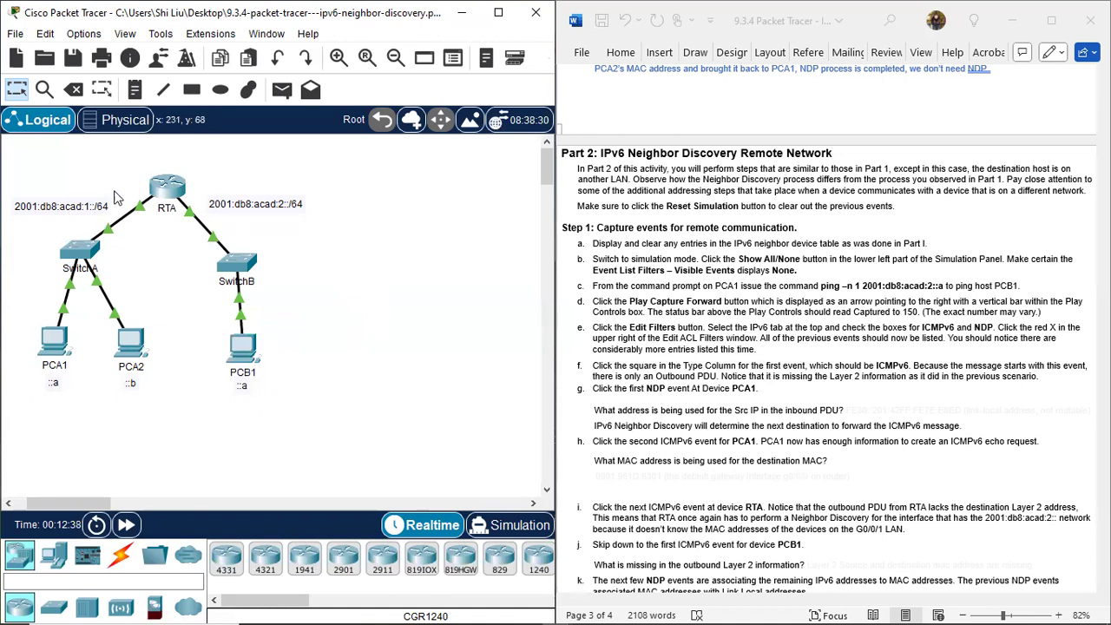
drag(110, 192, 209, 226)
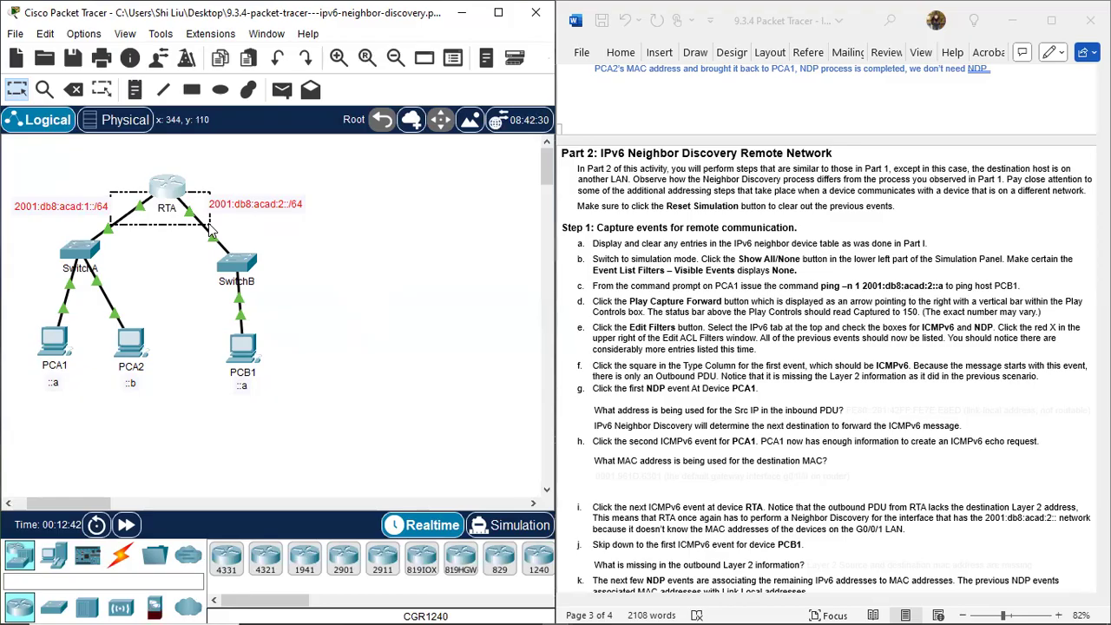
drag(209, 227, 215, 231)
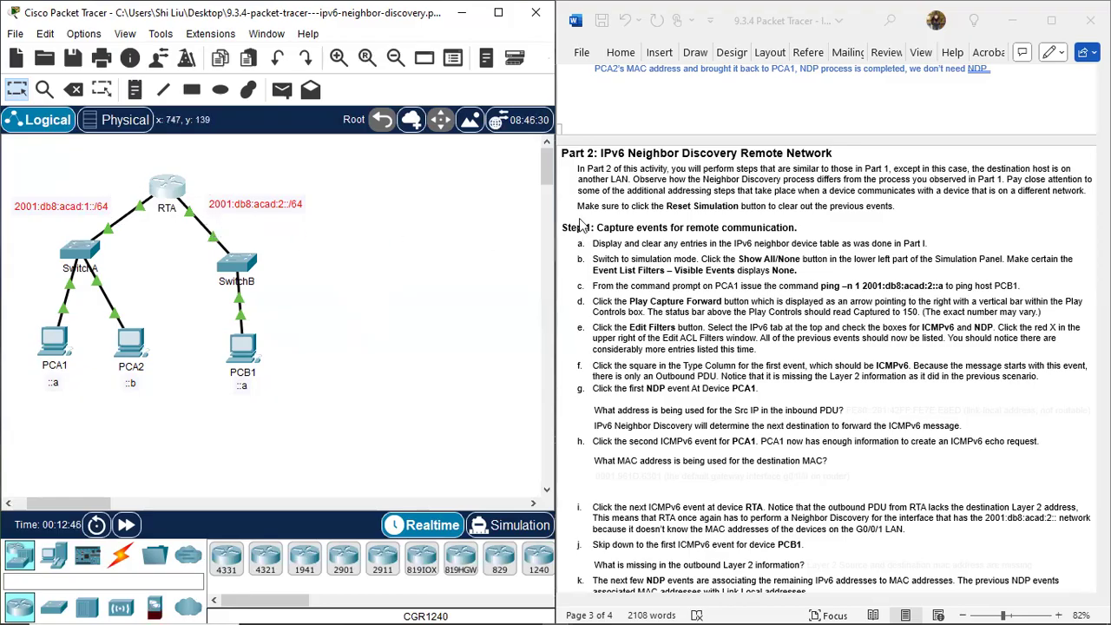
click(638, 213)
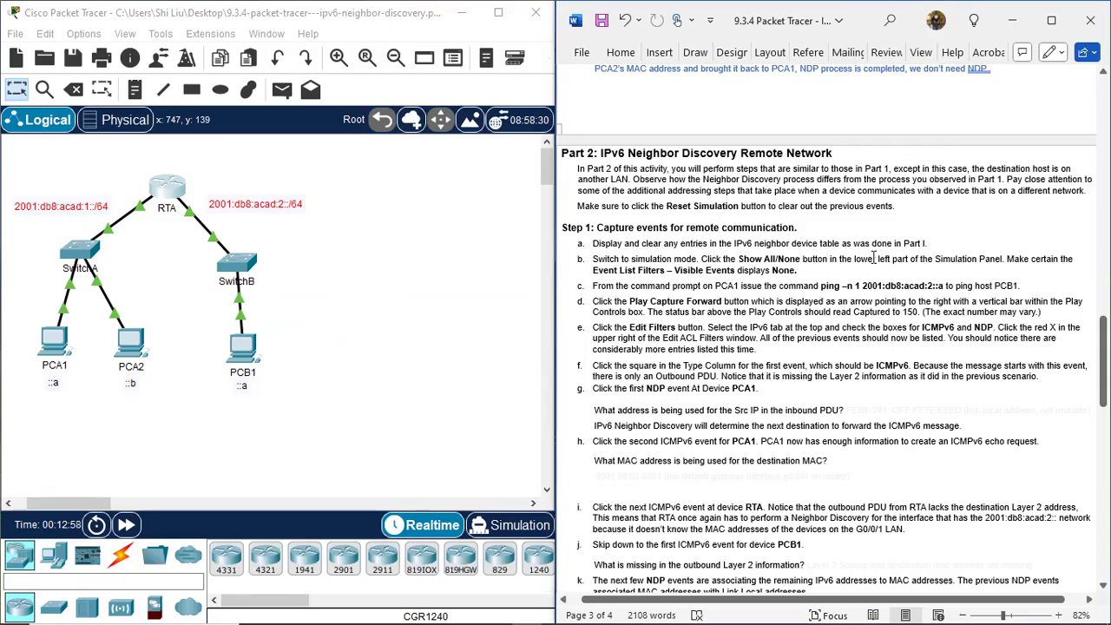
Display and clear the IPv6 neighbor table on RTA with show ipv6 neighbors and clear ipv6 neighbors.
click(173, 183)
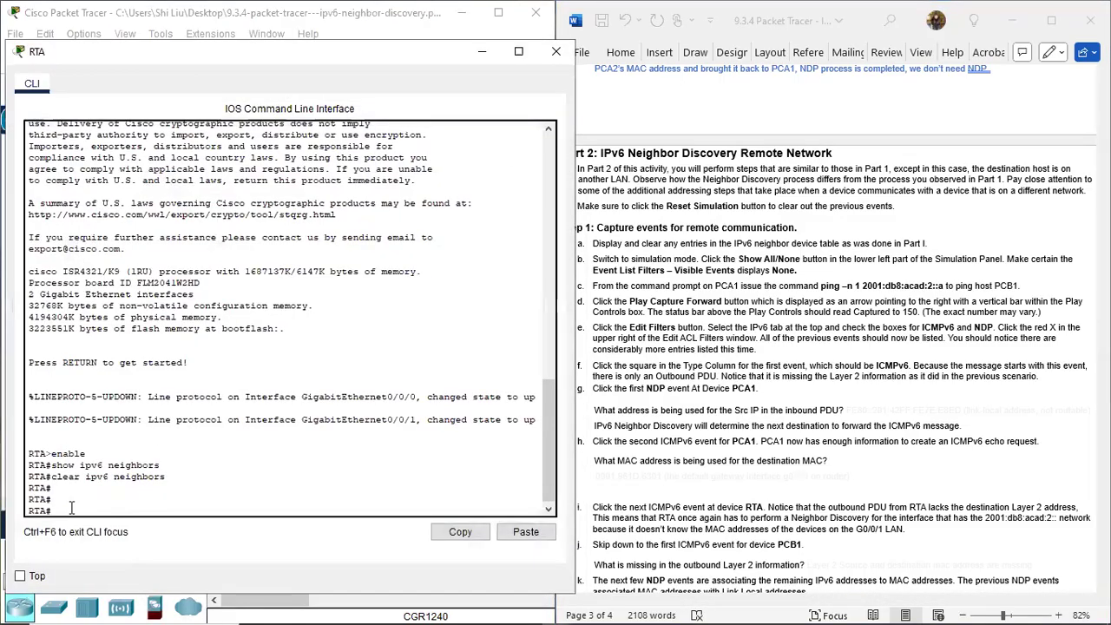
key(Up)
key(Up)
key(Return)
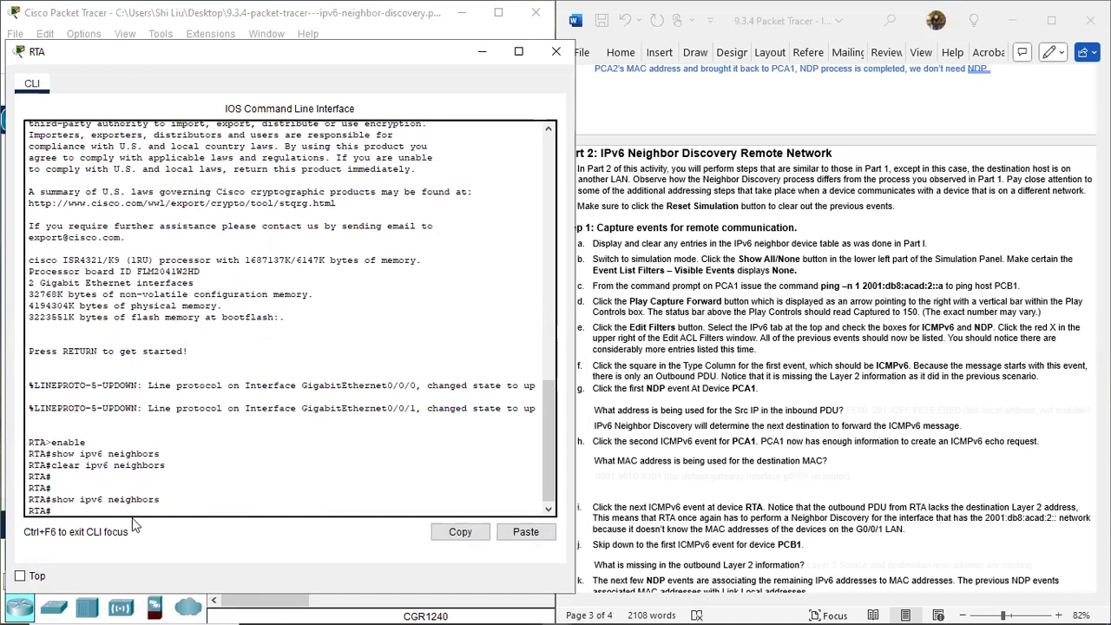
key(Up)
key(Up)
key(Return)
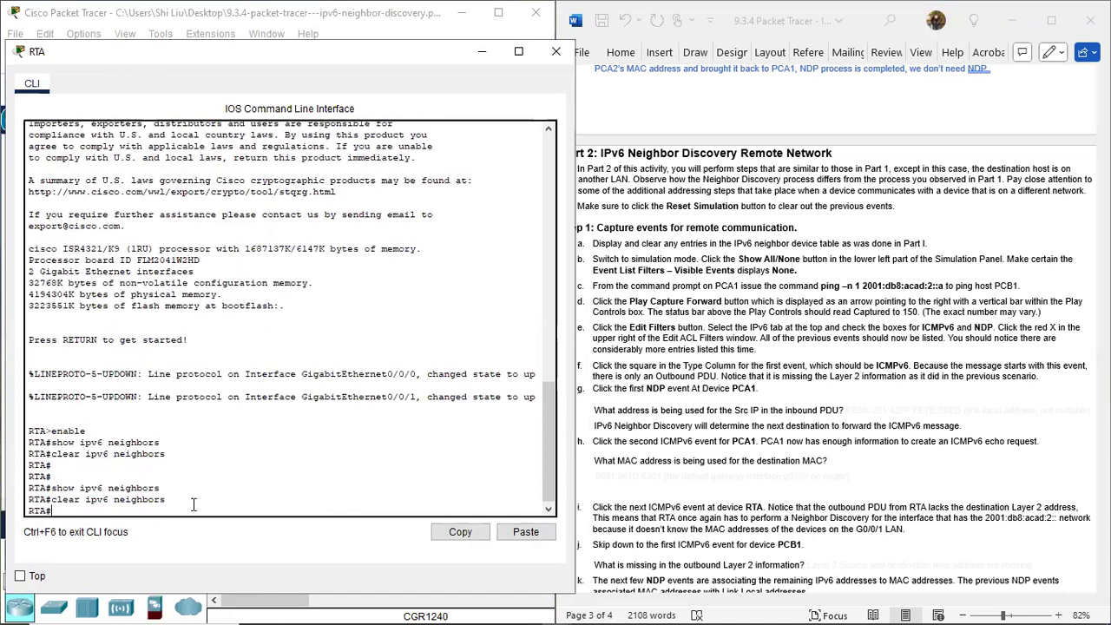
Leave RTA's command line, switch to simulation mode and set the visible event filters to None.
key(Return)
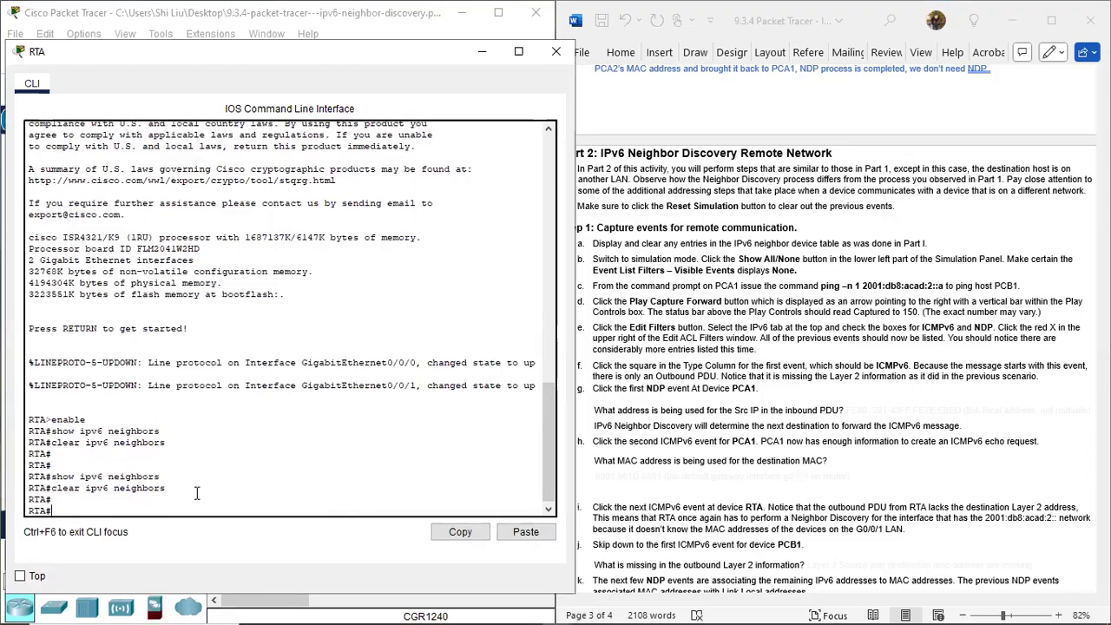
click(479, 54)
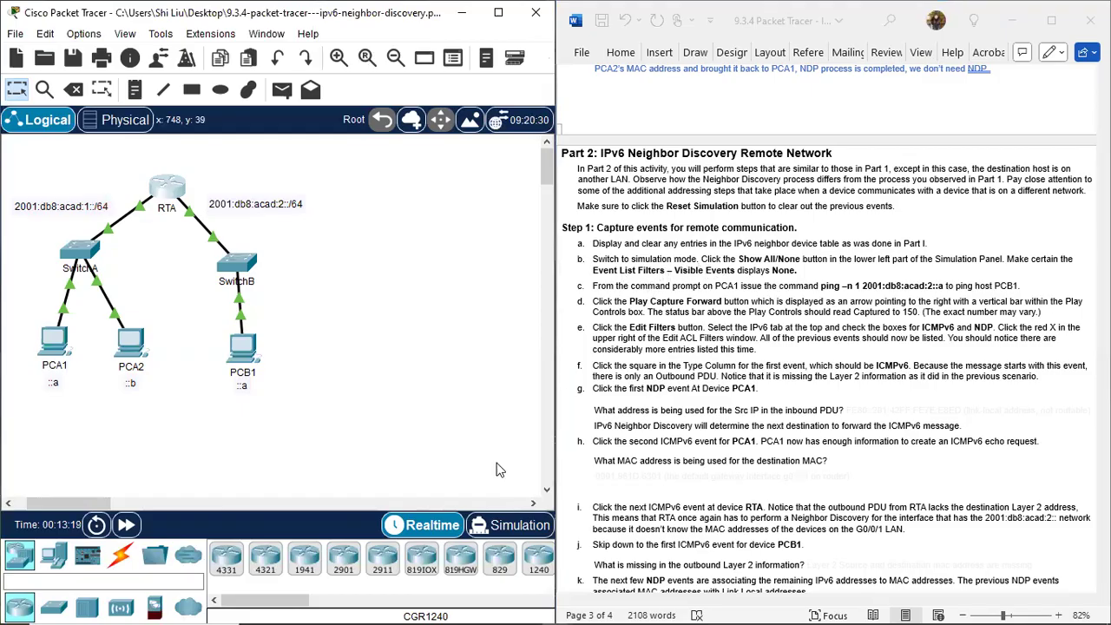
click(524, 532)
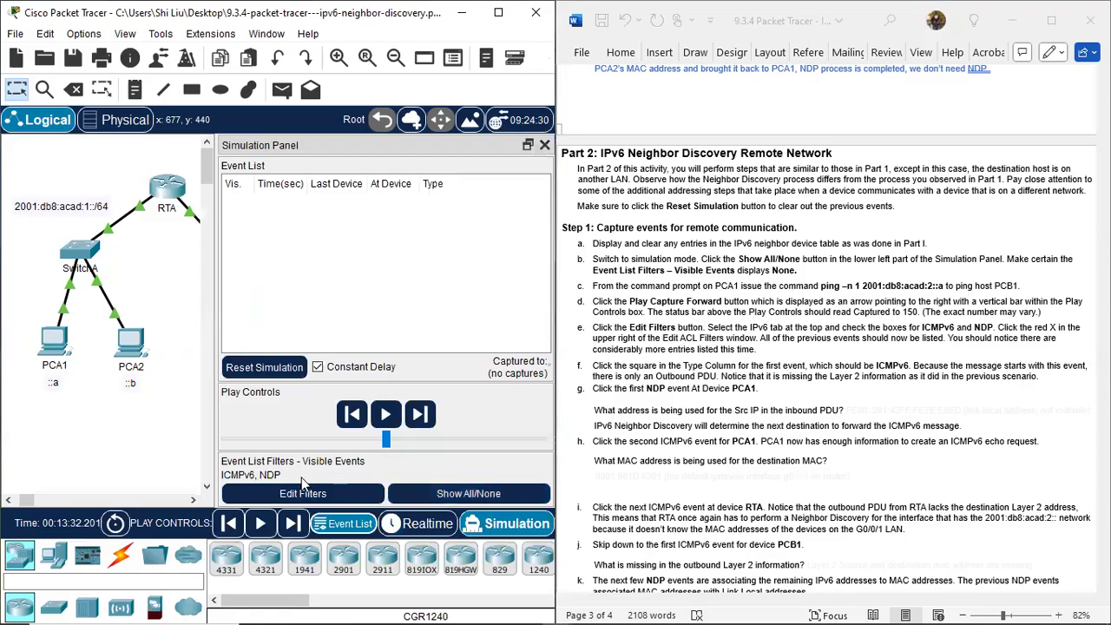
click(469, 494)
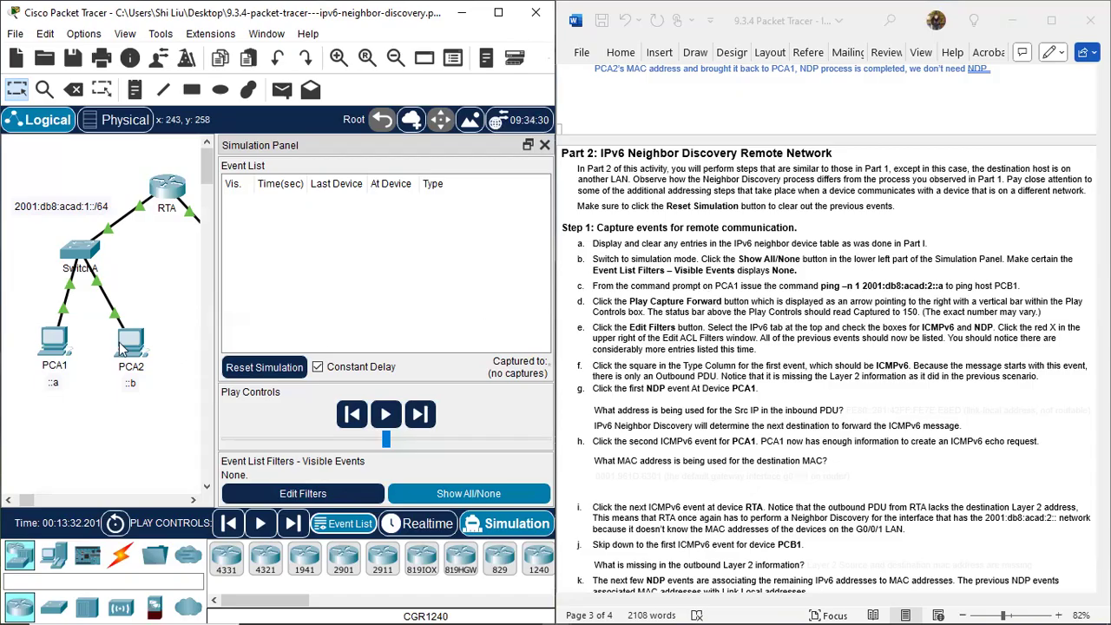
Open PCA1's command prompt and place its window clear of the Part 2, Step 1 instructions.
click(52, 347)
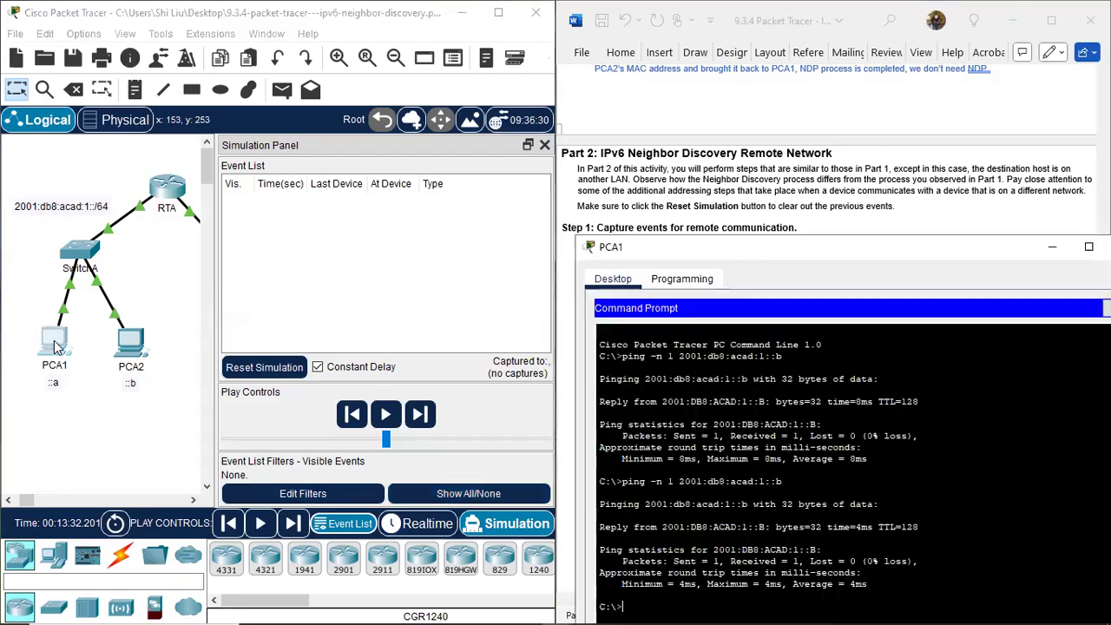
drag(862, 248, 869, 382)
scroll(769, 311, down, 1)
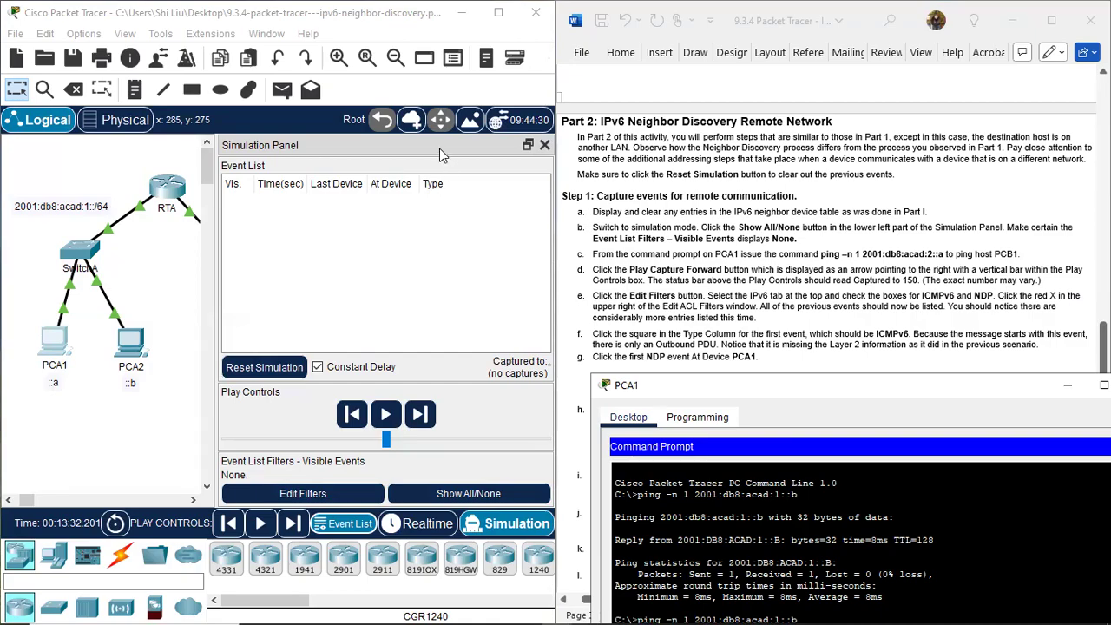
drag(25, 502, 29, 502)
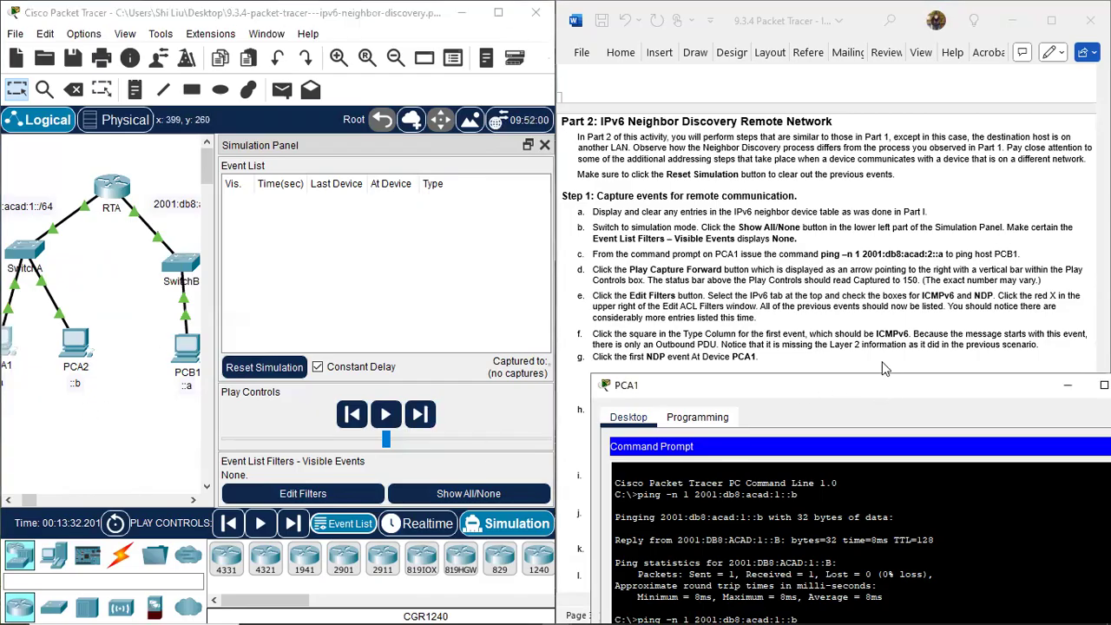
drag(884, 368, 865, 305)
scroll(872, 239, down, 3)
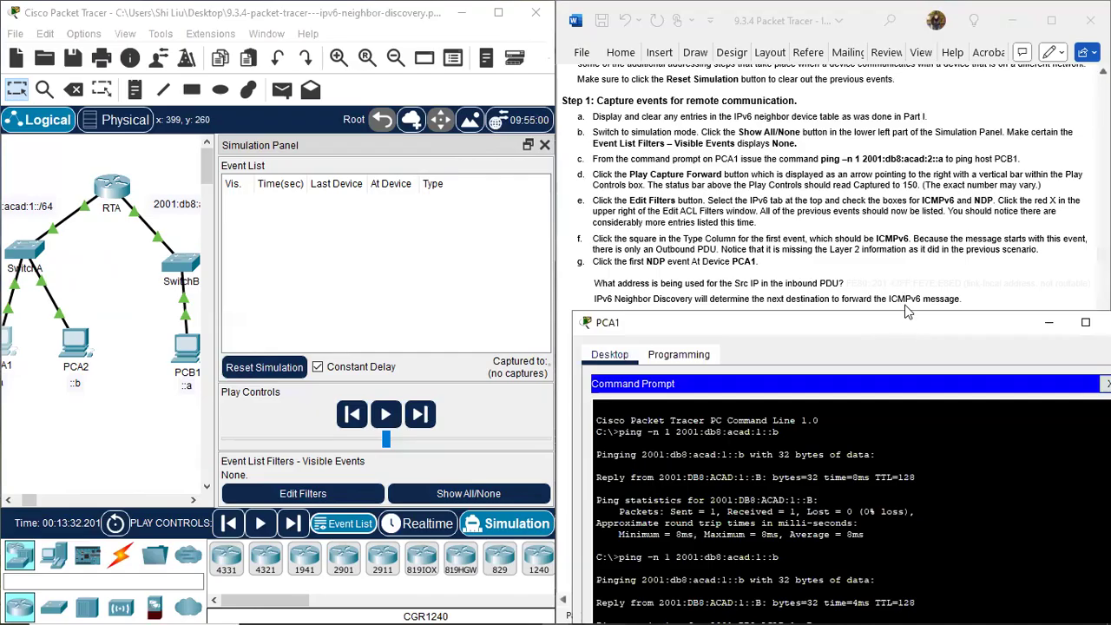
drag(906, 324, 897, 229)
Run ping -n 1 2001:db8:acad:2::a from PCA1 to reach PCB1.
key(Up)
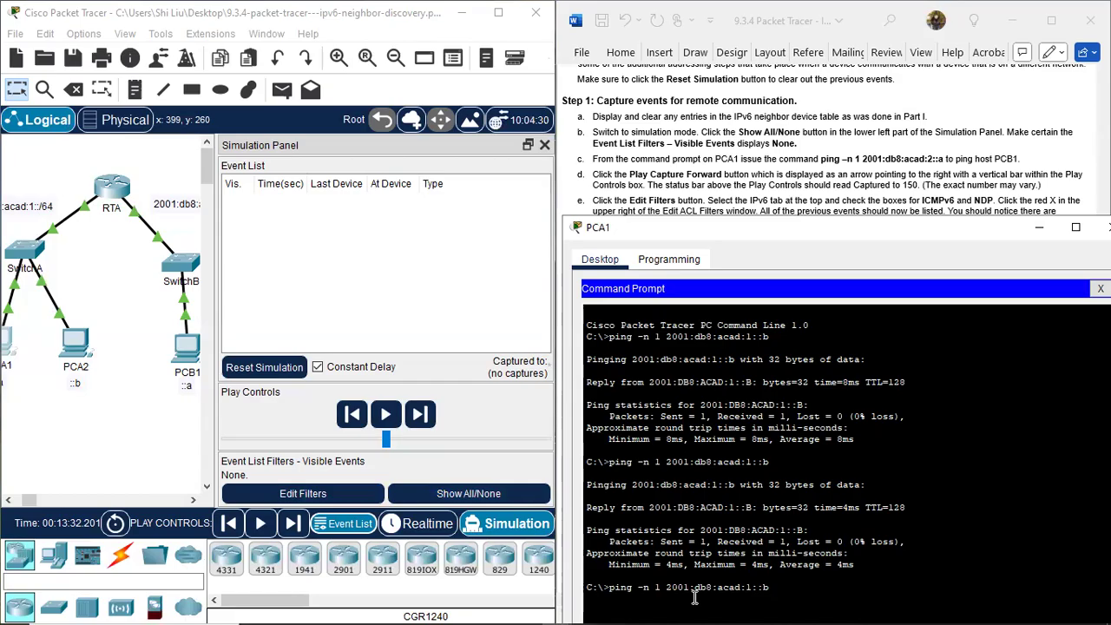
key(BackSpace)
key(BackSpace)
text(2::a)
key(Return)
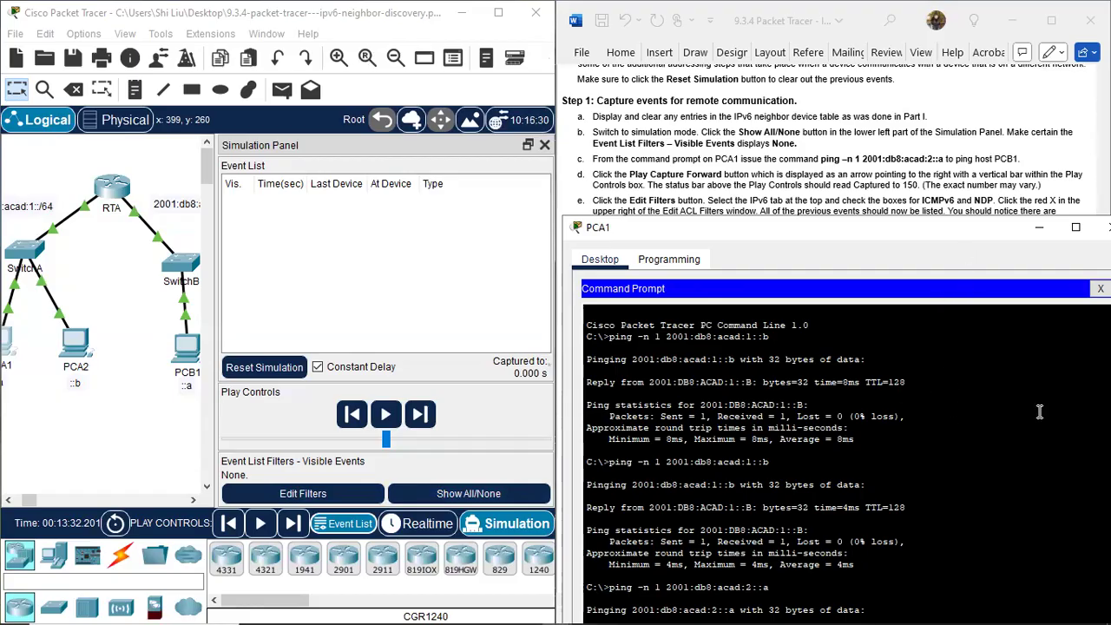
click(966, 417)
Capture the ping traffic forward and set the IPv6 event filters to show ICMPv6 and NDP.
click(419, 415)
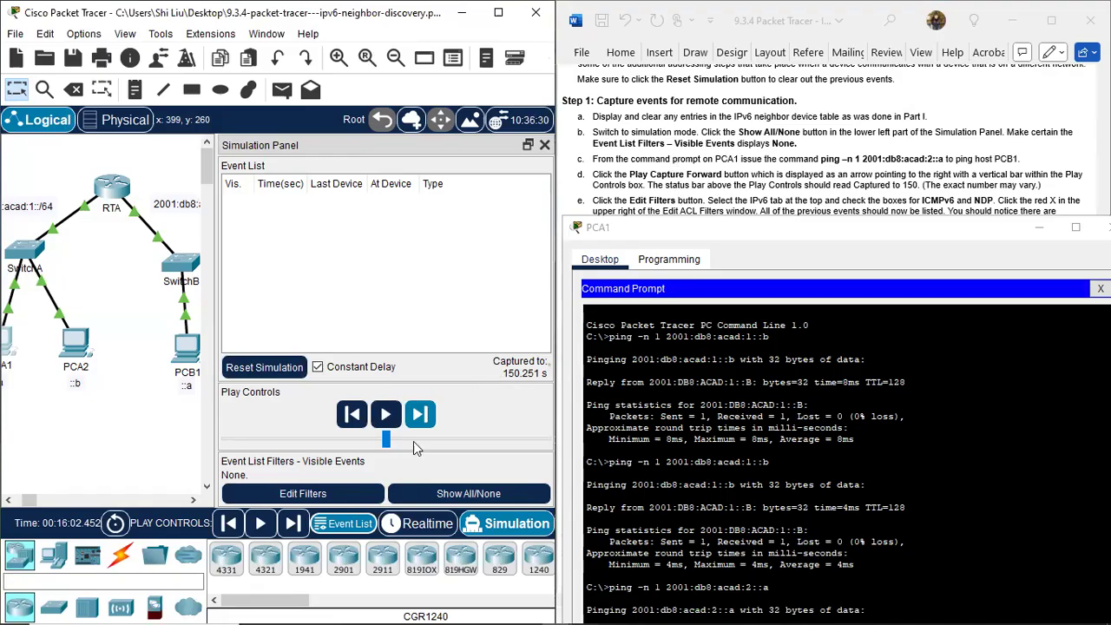
click(319, 494)
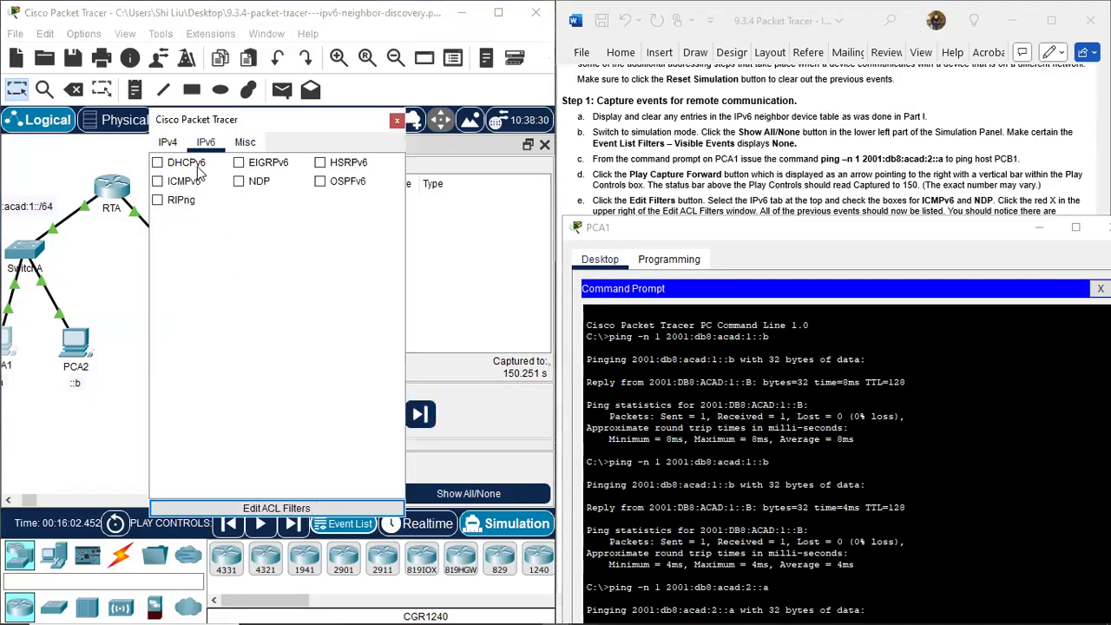
click(158, 181)
click(239, 181)
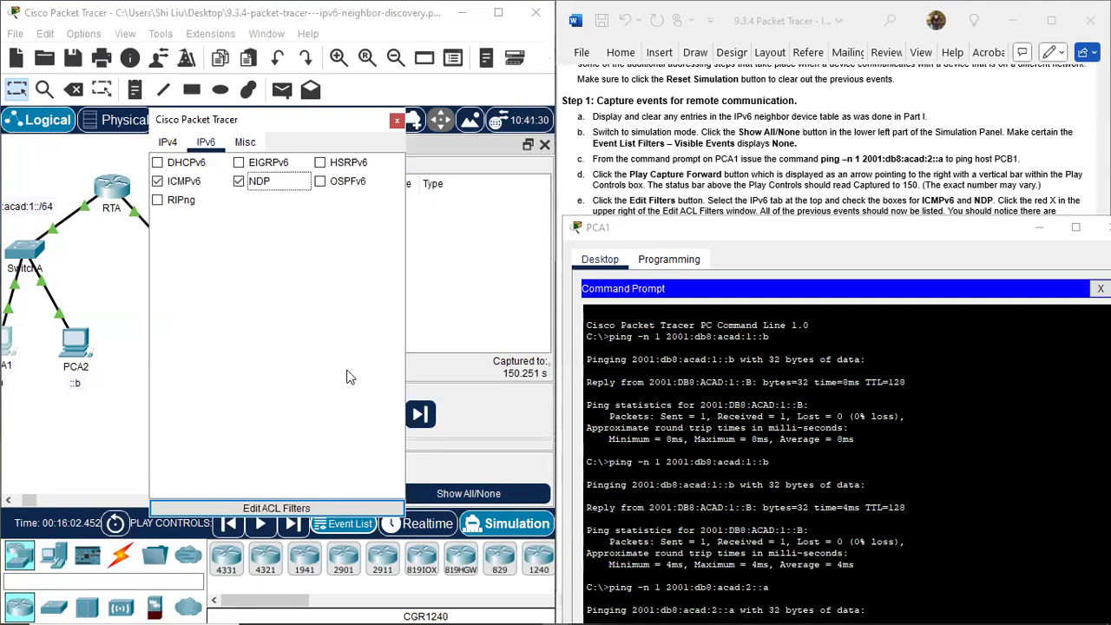
click(397, 120)
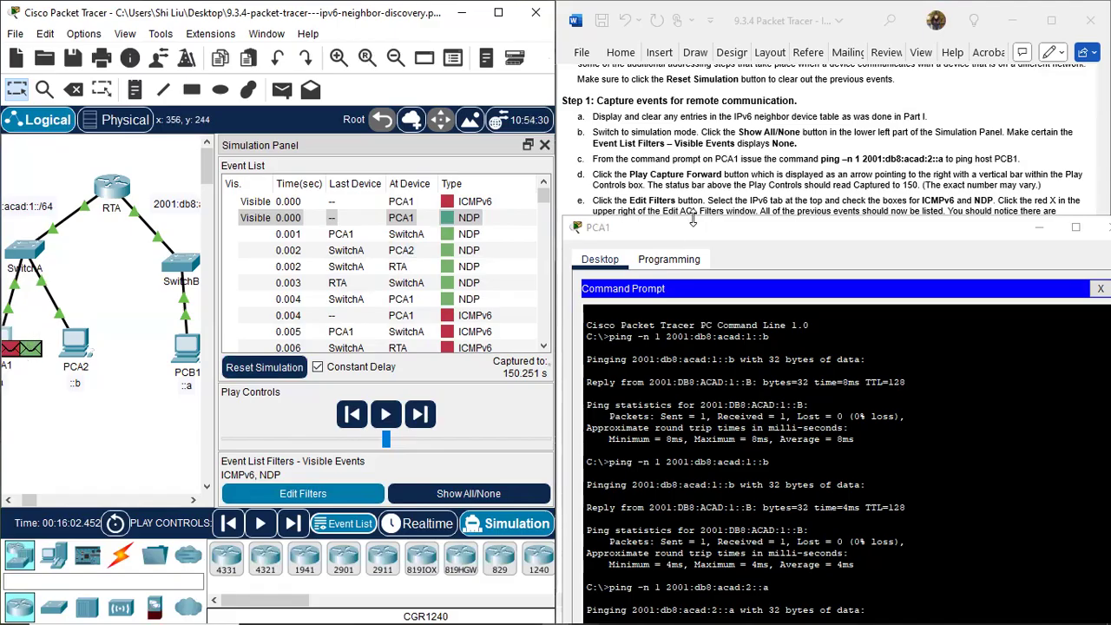
Examine the outbound PDU layers of the first ICMPv6 event at PCA1, as instructed in item f.
click(928, 161)
scroll(927, 161, down, 3)
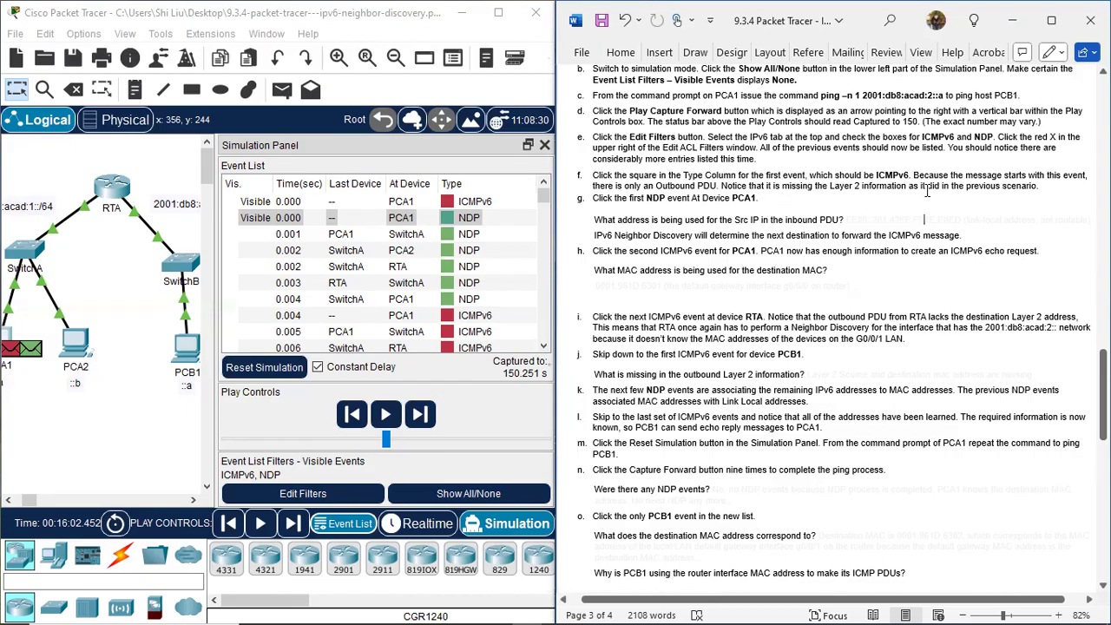
click(449, 203)
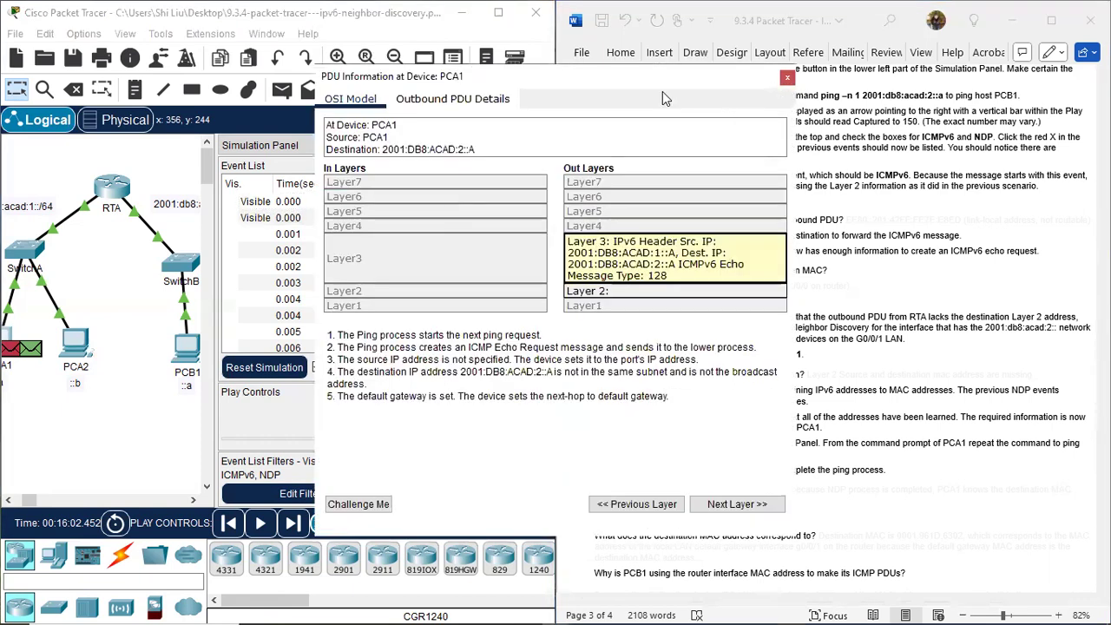
drag(663, 91, 387, 181)
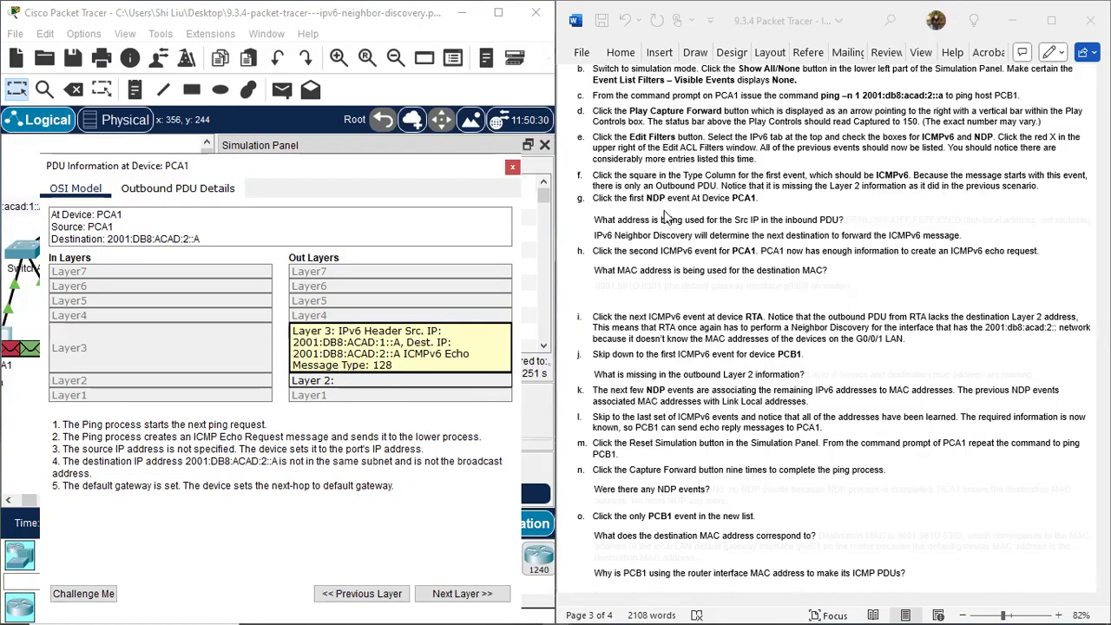
click(514, 168)
Inspect the first NDP event at PCA1 and reveal item g's hidden source IP answer in the document by colouring its text blue.
click(446, 220)
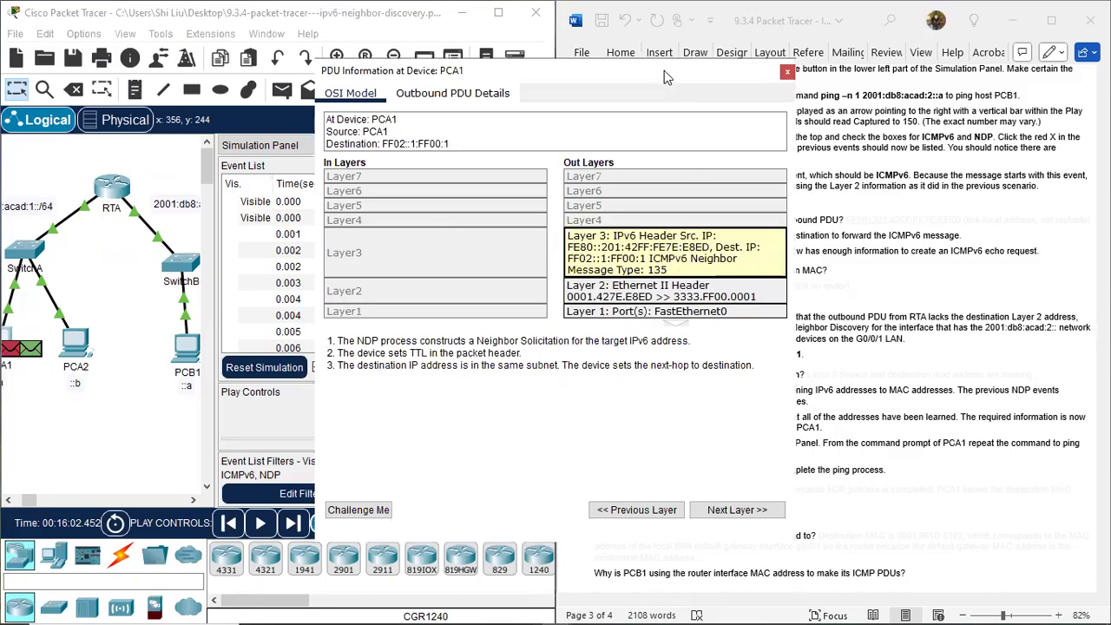
drag(665, 70, 403, 108)
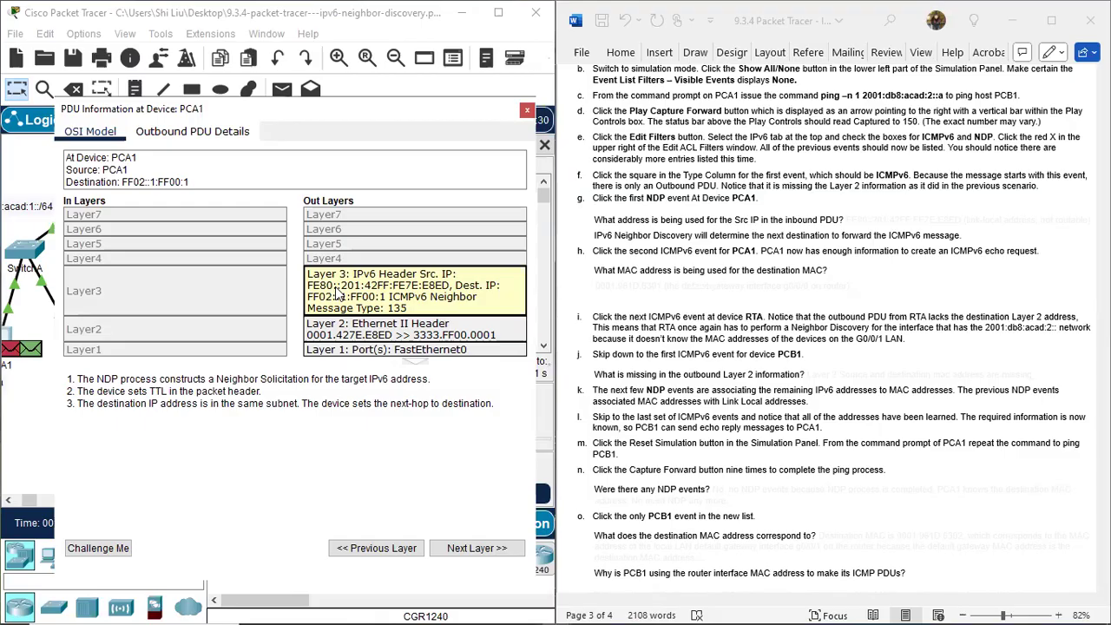
click(646, 294)
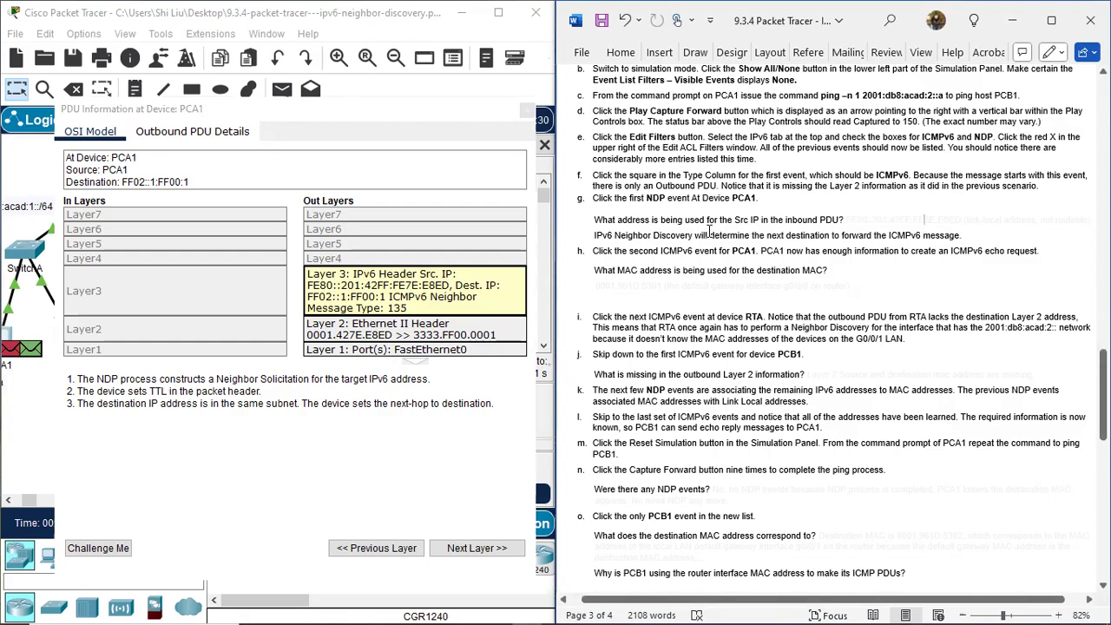
drag(851, 217, 1088, 224)
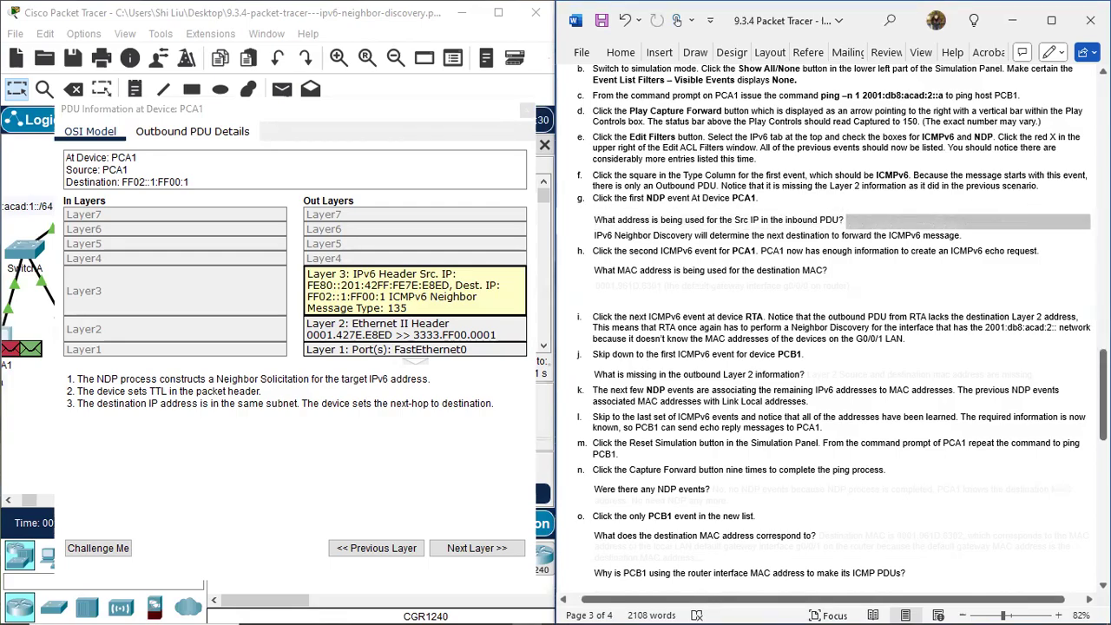
click(902, 198)
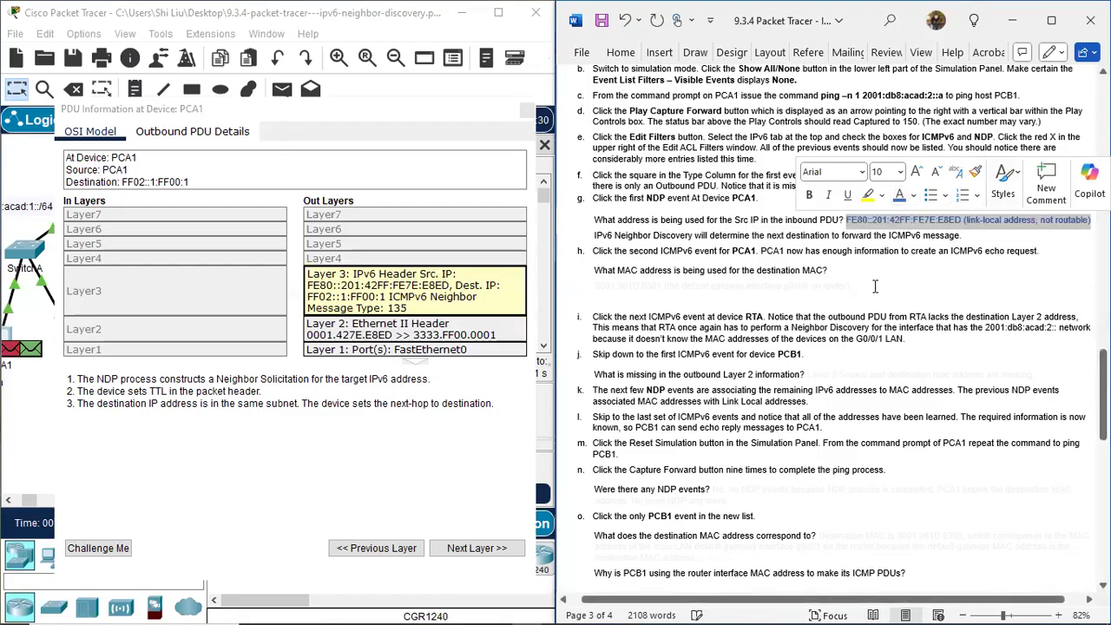
click(882, 283)
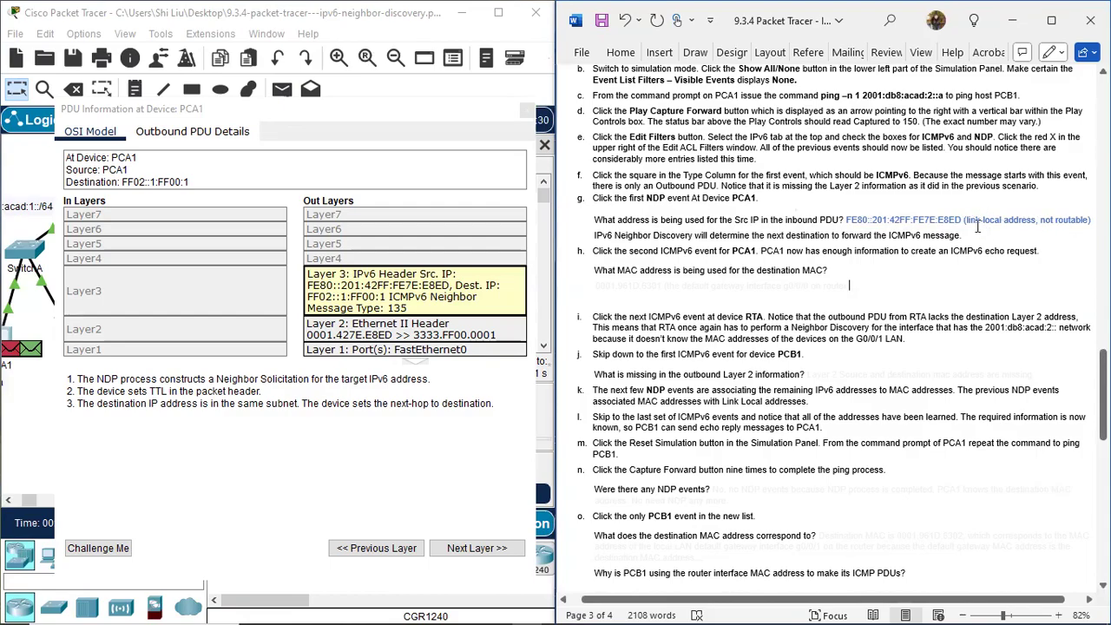
scroll(942, 227, down, 2)
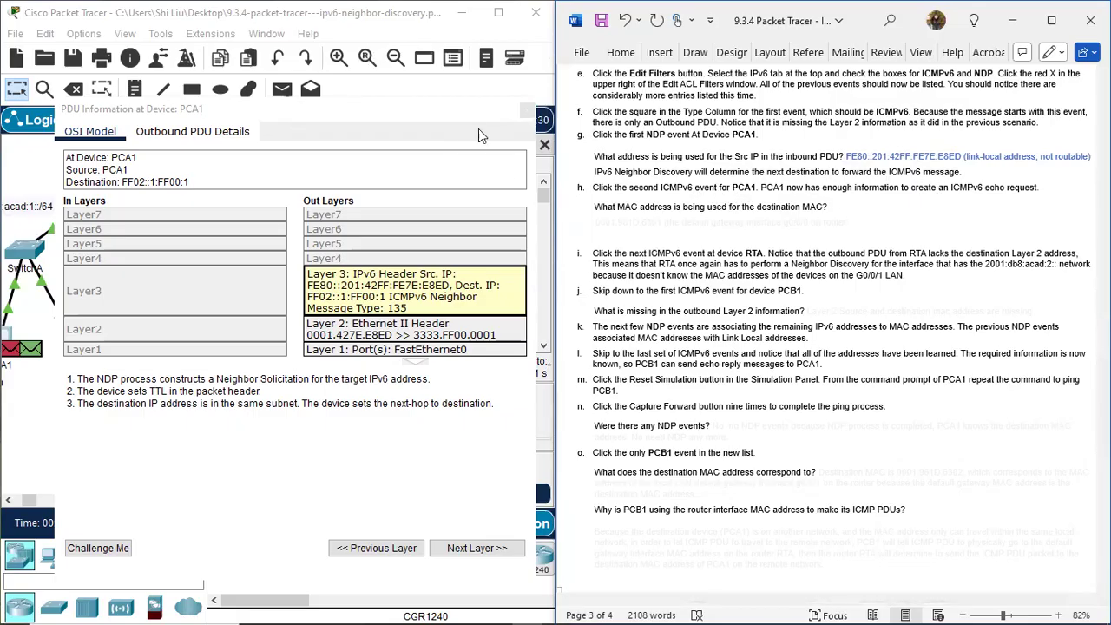
click(526, 112)
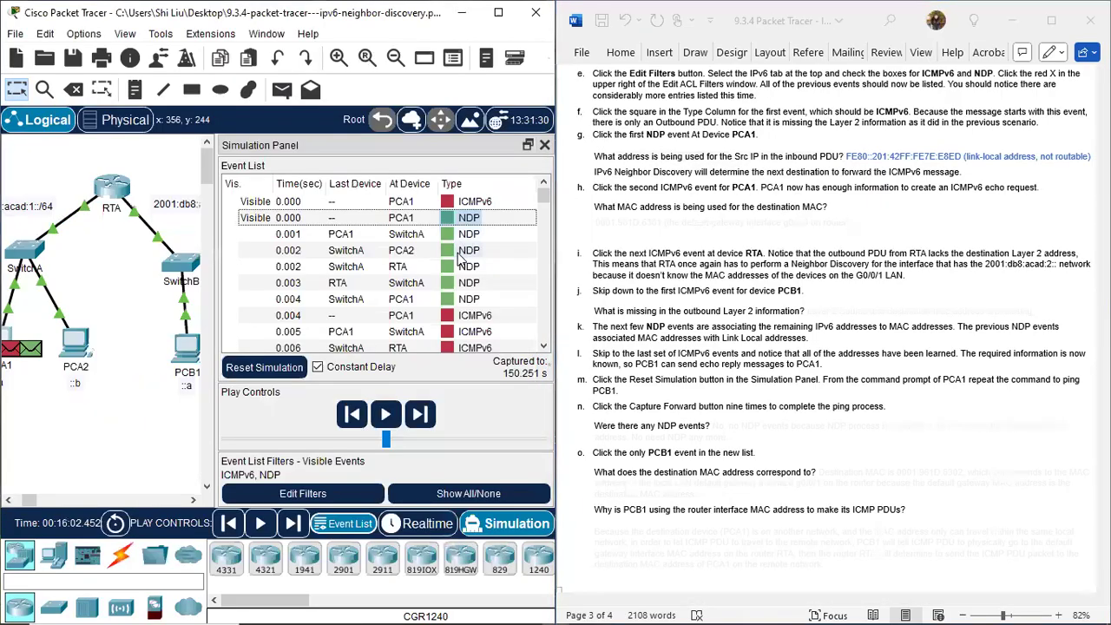
Examine the second ICMPv6 event at PCA1, relating its outbound Layer 2 destination MAC address to router RTA.
click(448, 318)
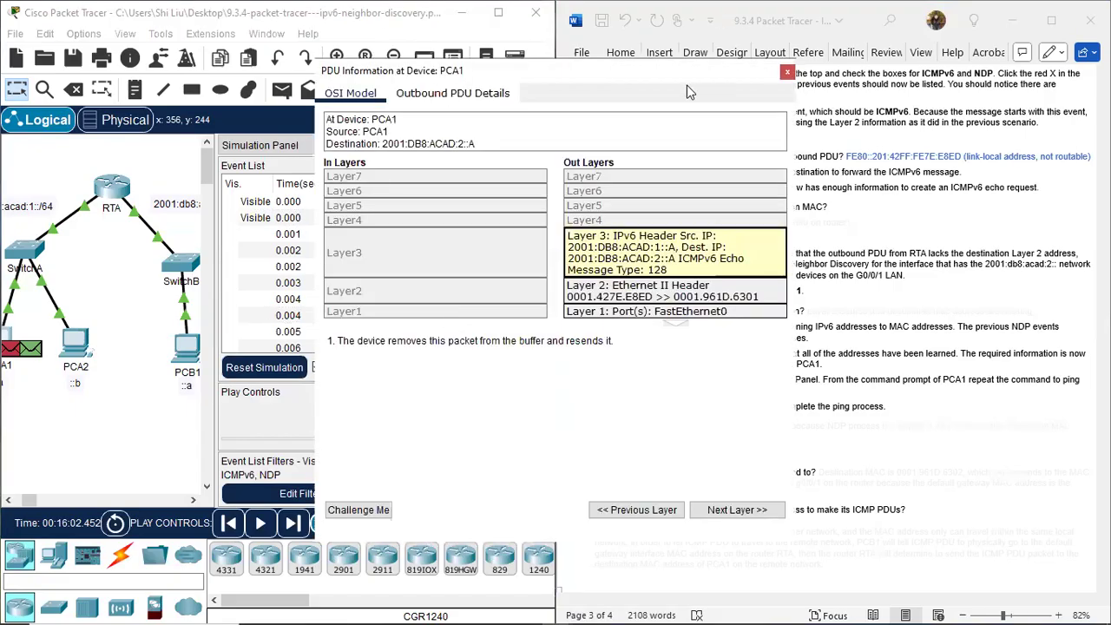
drag(682, 80, 425, 112)
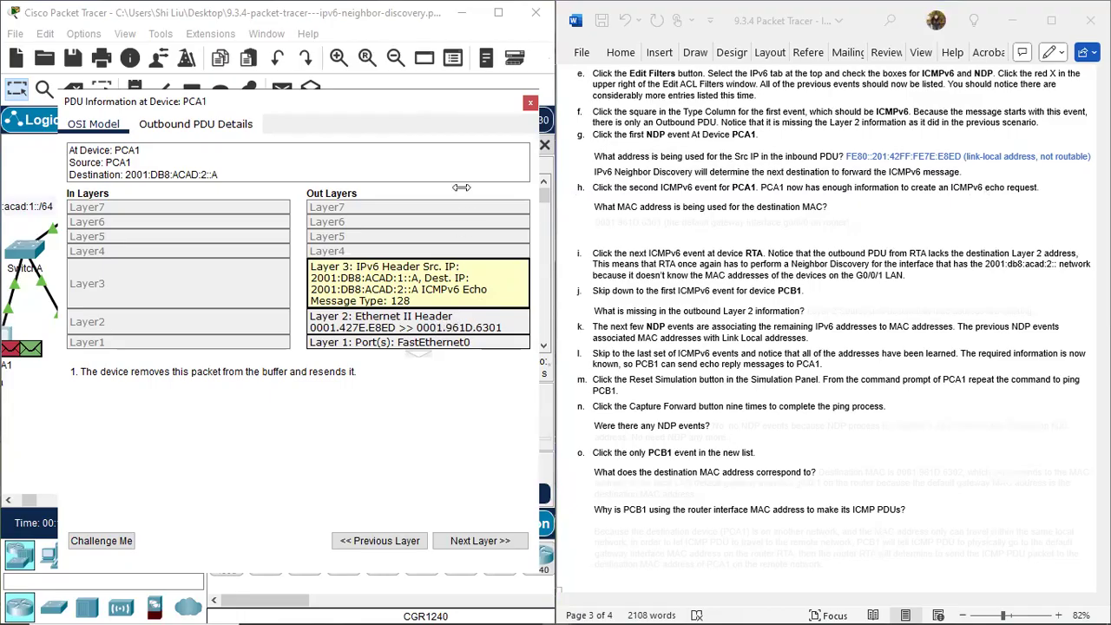
drag(433, 100, 819, 165)
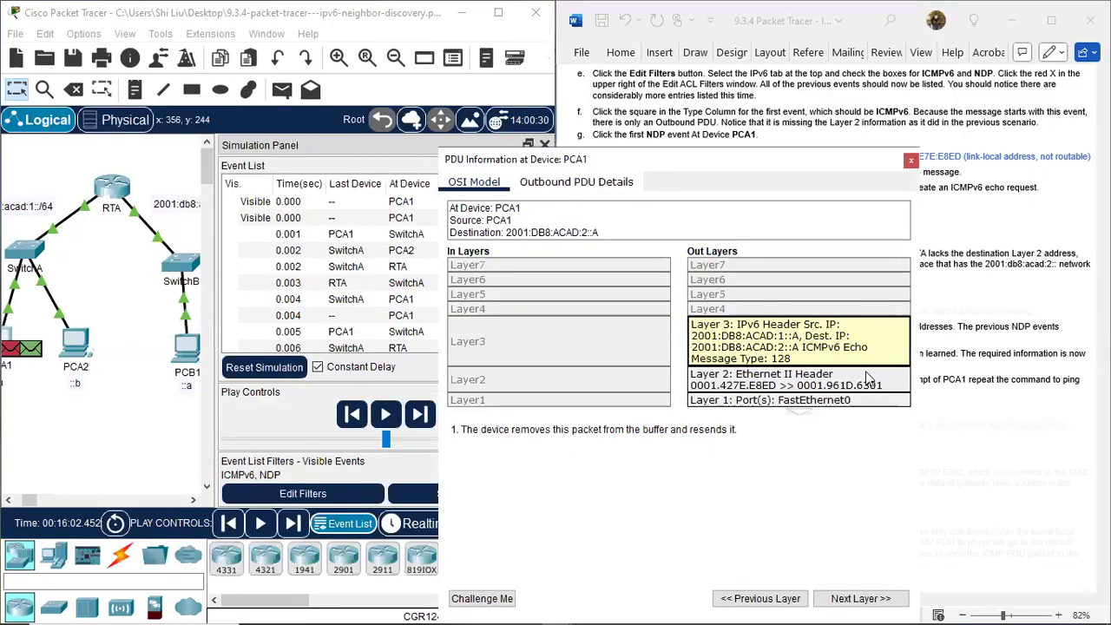
drag(67, 186, 95, 229)
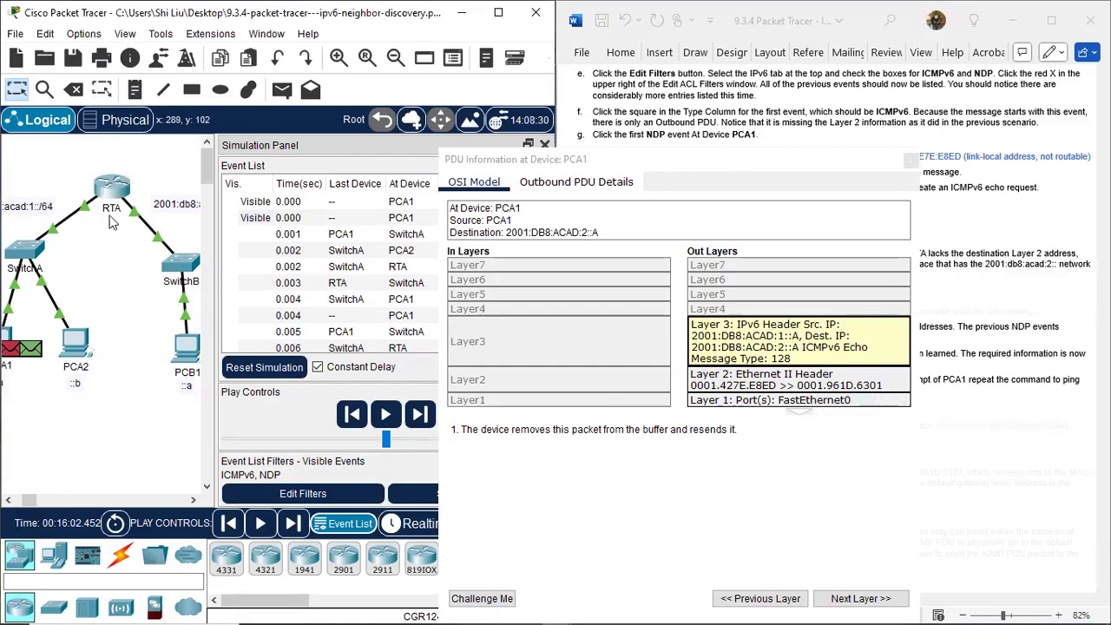
mouse_move(111, 195)
click(695, 165)
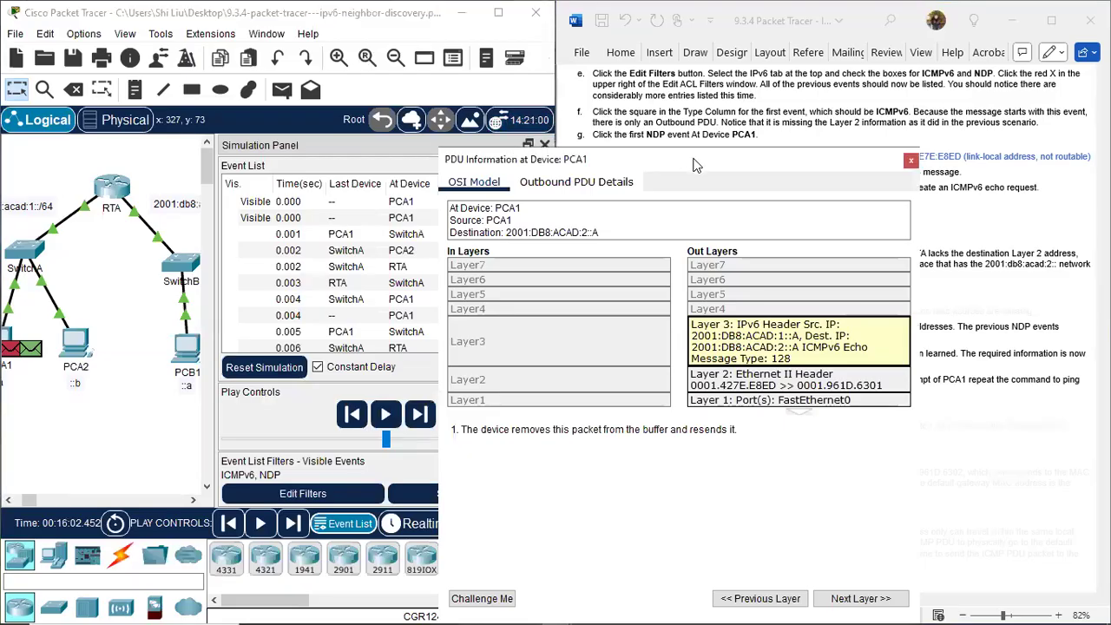
drag(695, 165, 198, 180)
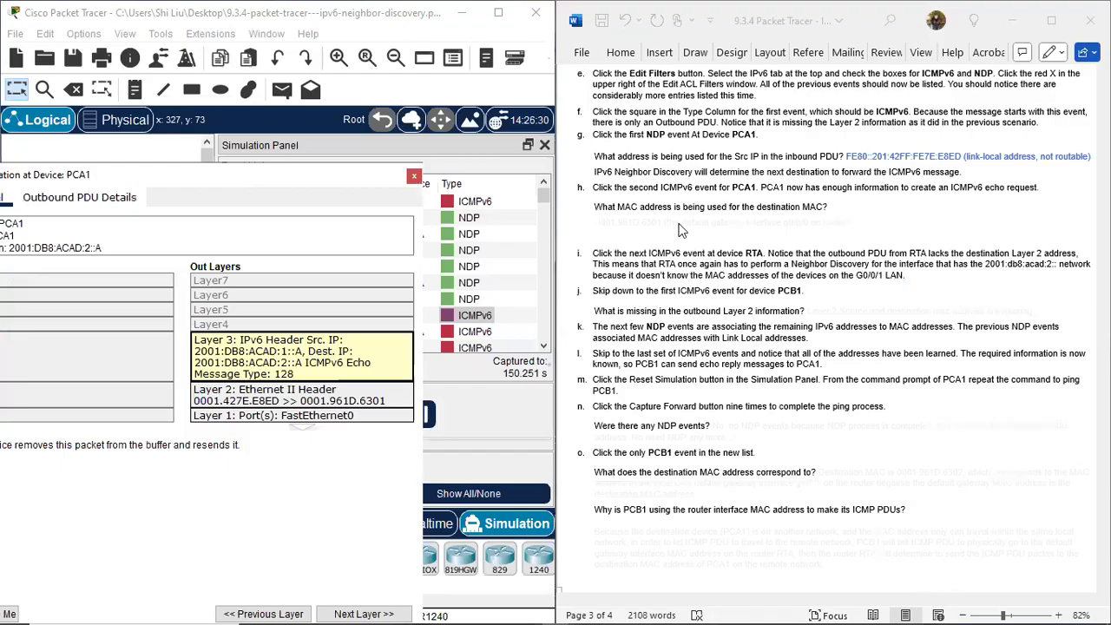
Colour item h's hidden destination MAC answer blue in the document, and move the PDU window off the event list.
click(613, 227)
drag(598, 225, 882, 217)
click(900, 192)
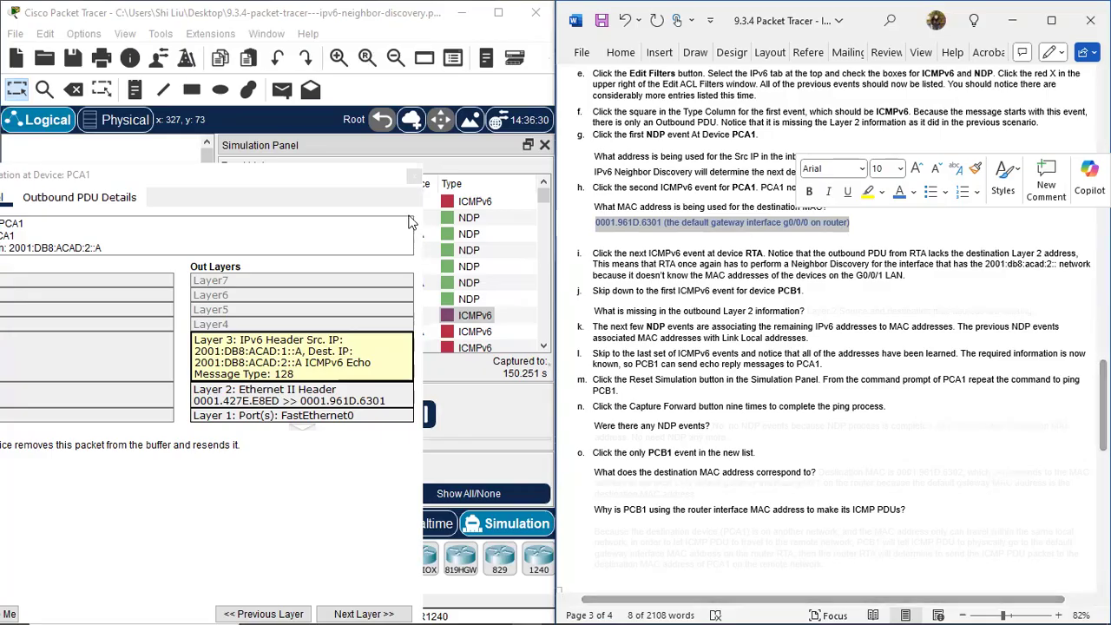
click(369, 181)
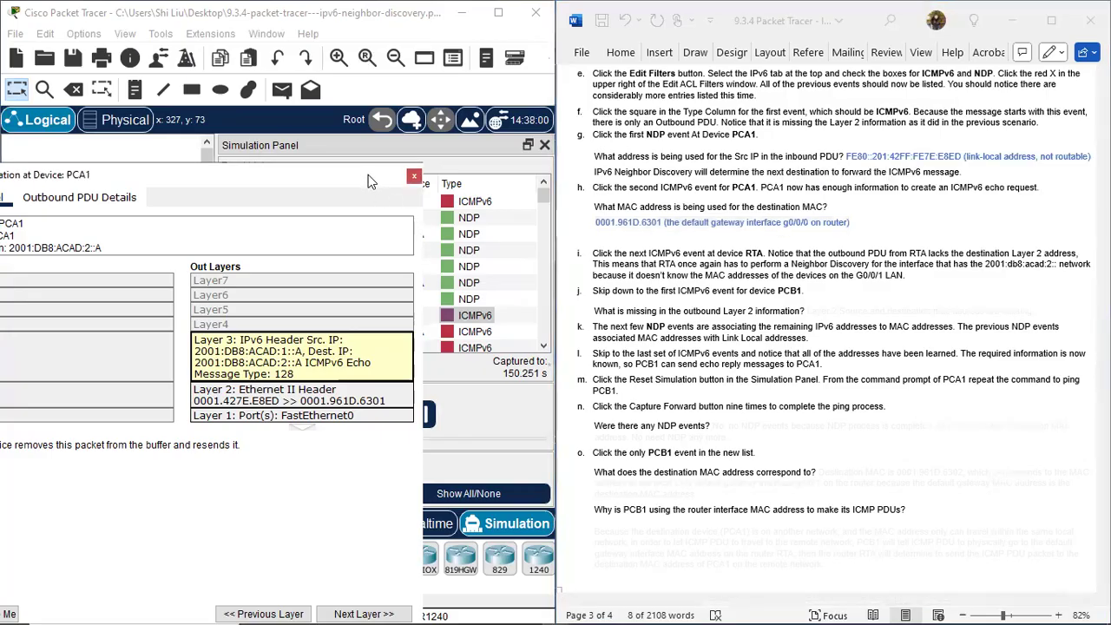
drag(369, 180, 1036, 279)
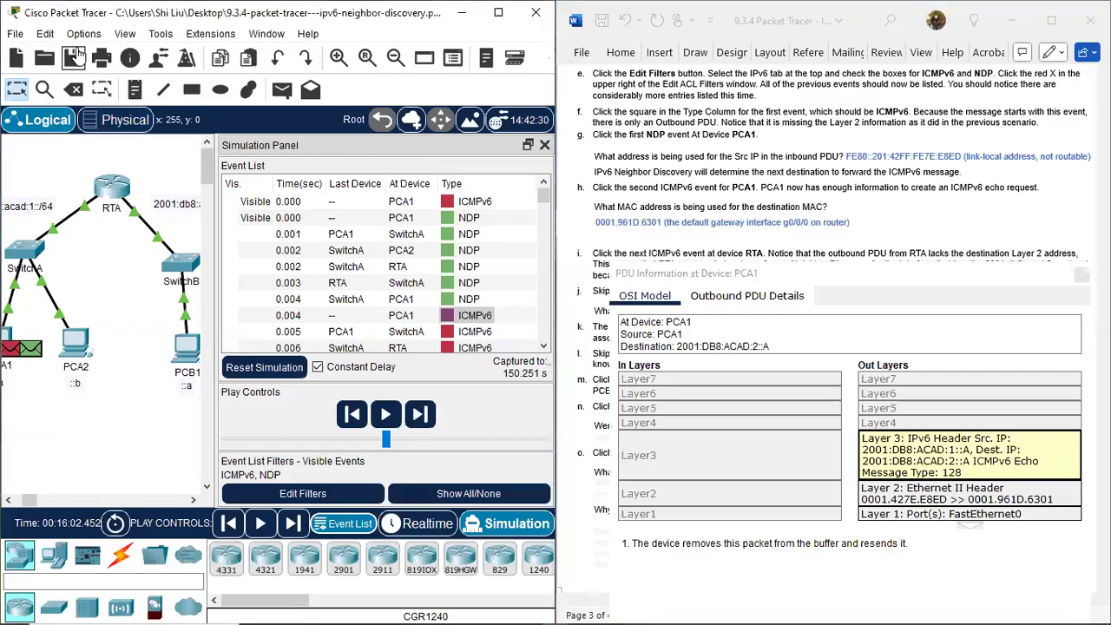
Turn on the preference to always show port labels in the logical workspace, and relate the labels to RTA's interfaces.
click(84, 35)
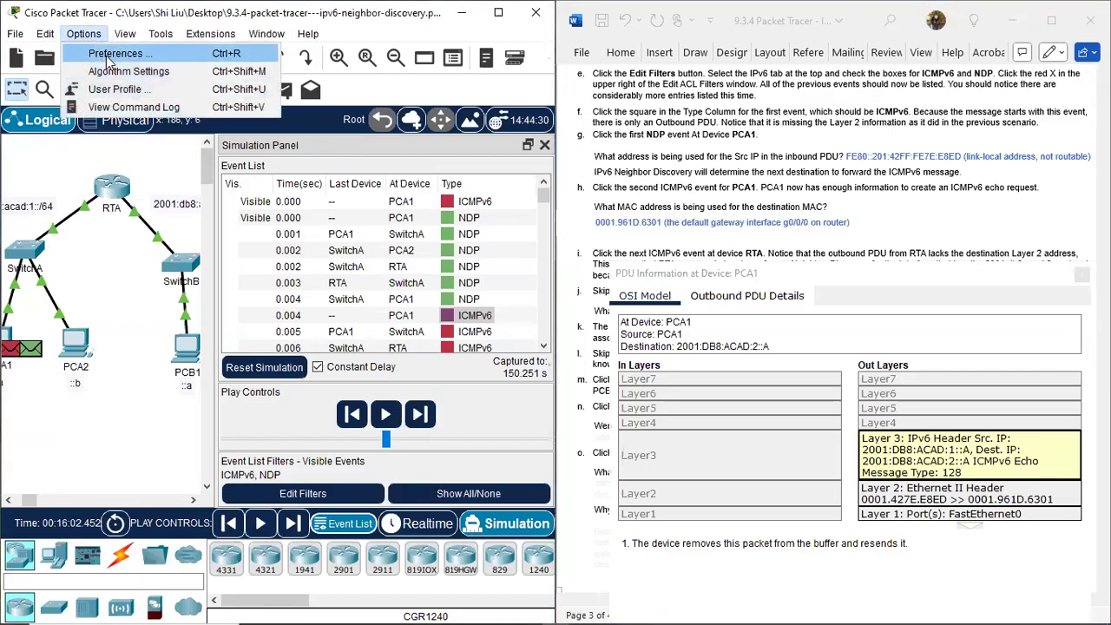
click(106, 54)
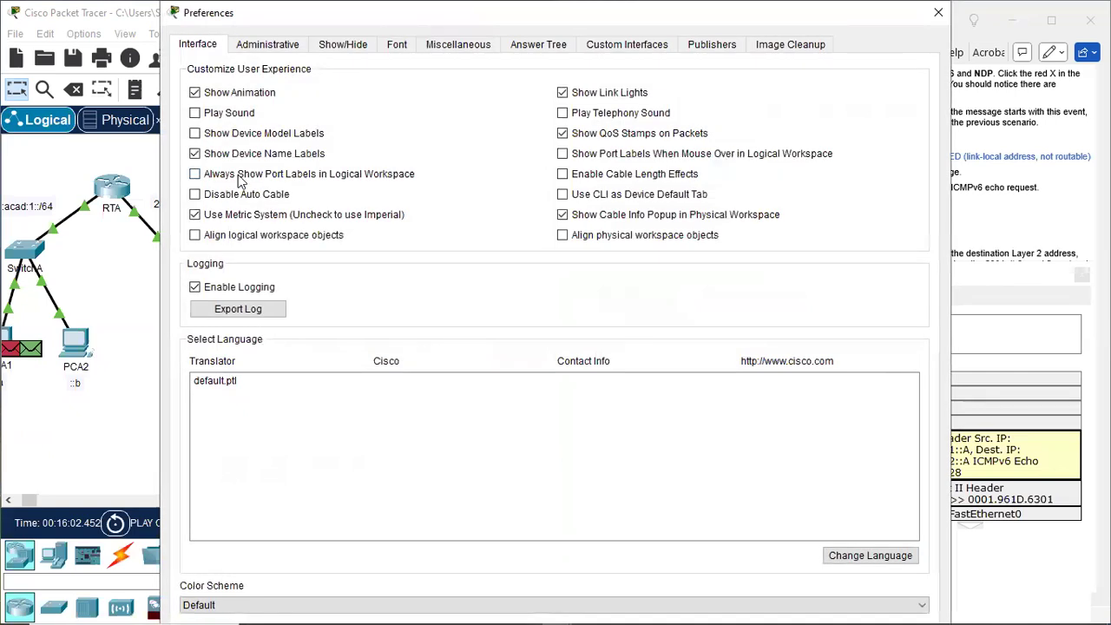
click(239, 175)
click(939, 18)
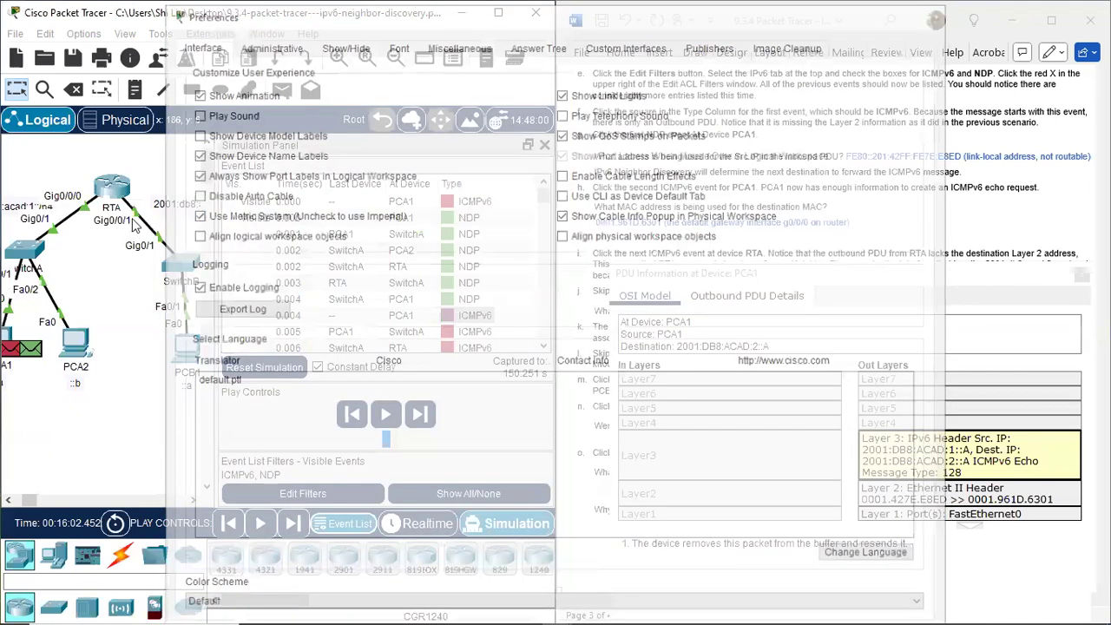
drag(85, 217, 97, 239)
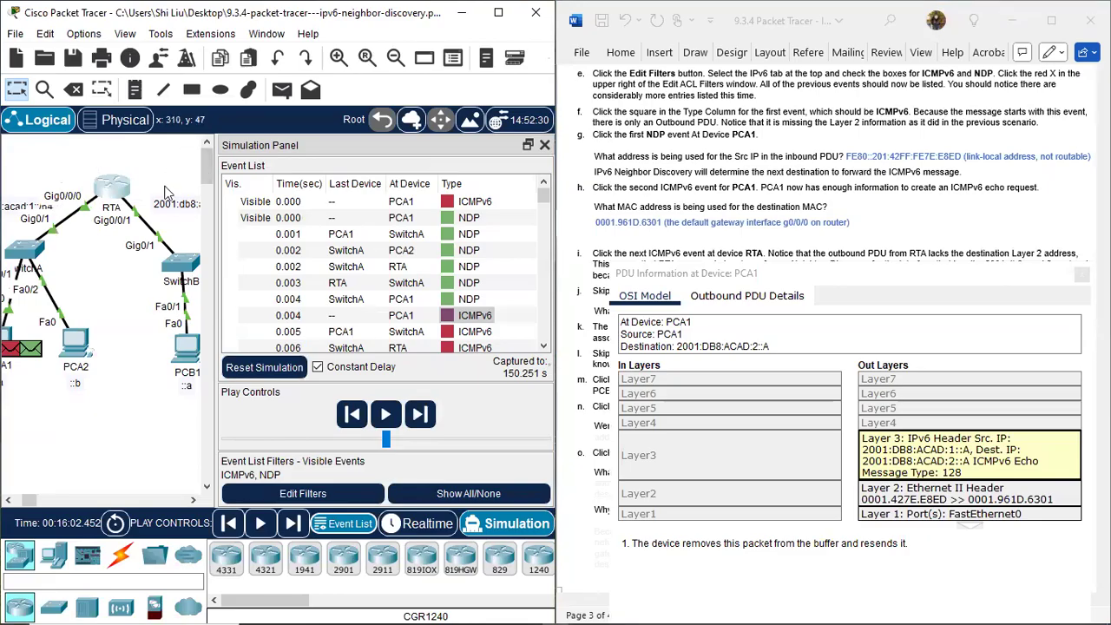
drag(144, 185, 113, 241)
Examine the ICMPv6 event at RTA, comparing its inbound and outbound Layer 2 information as item i instructs, and close its PDU details.
triple_click(834, 228)
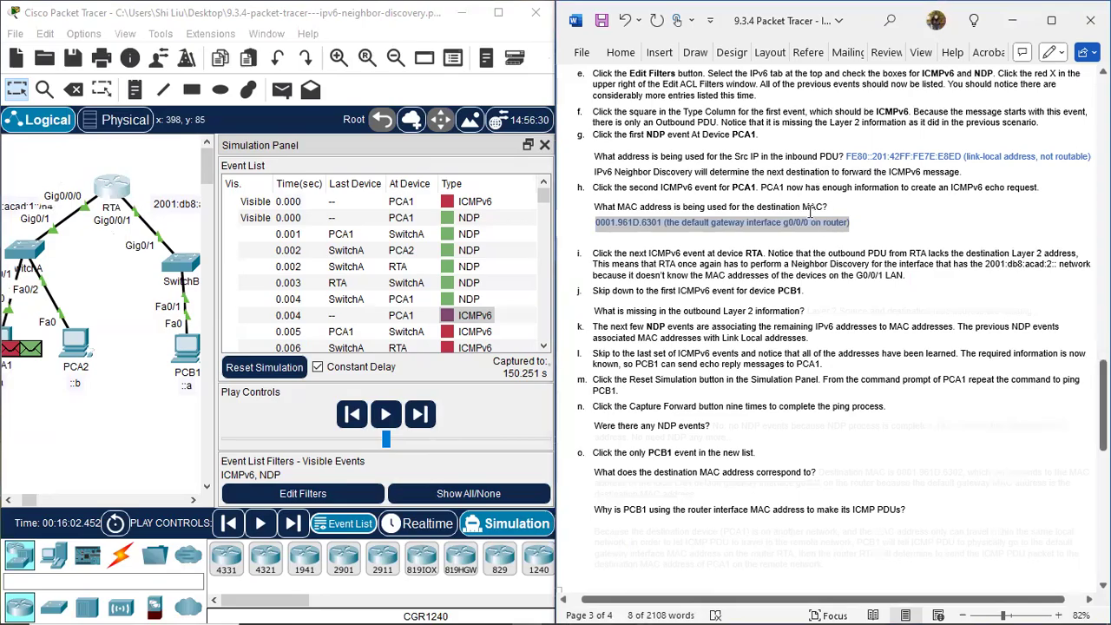
scroll(690, 273, down, 1)
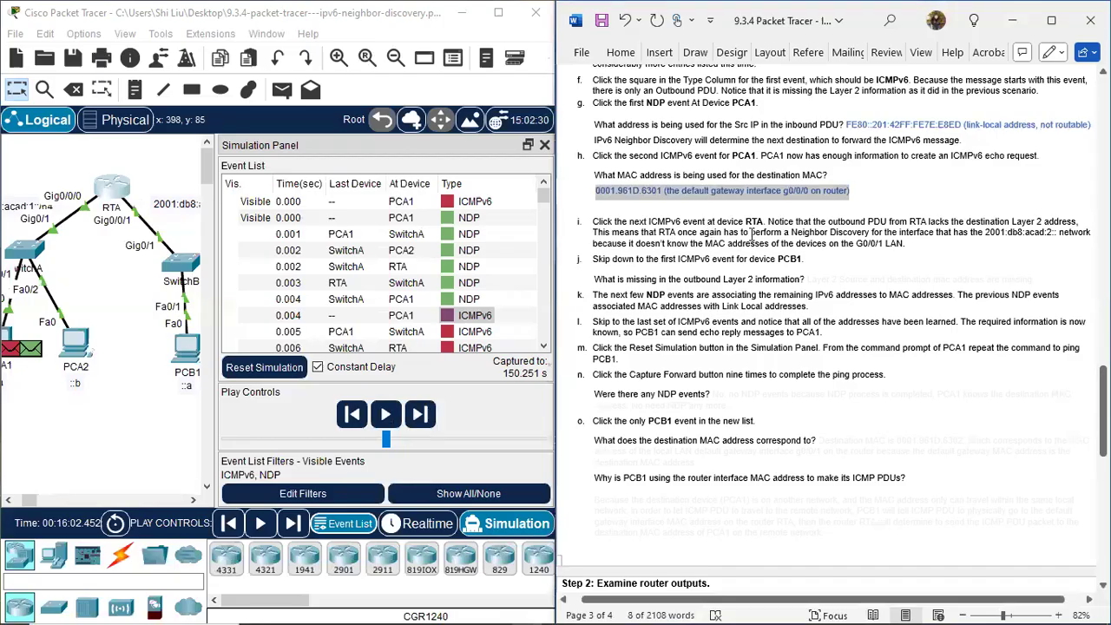
scroll(420, 283, down, 1)
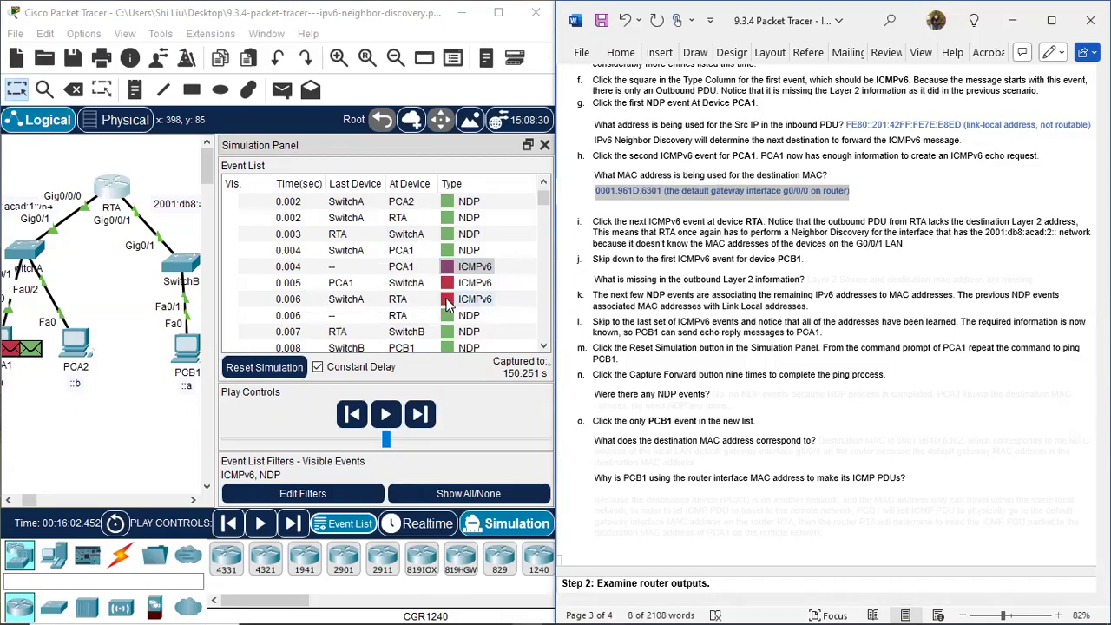
click(447, 301)
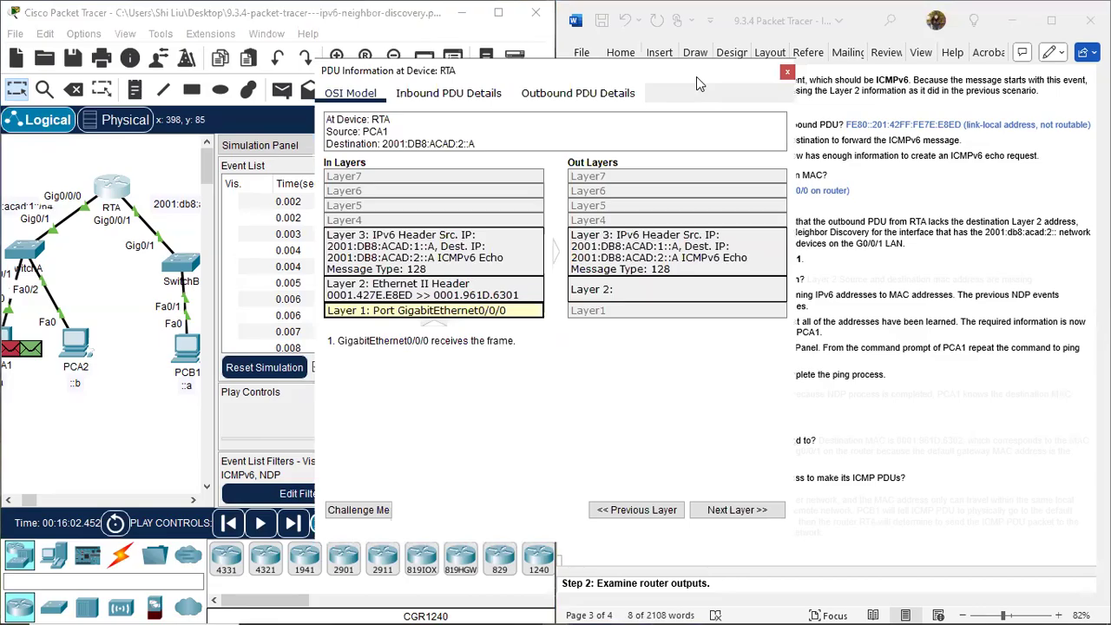
drag(696, 77, 444, 115)
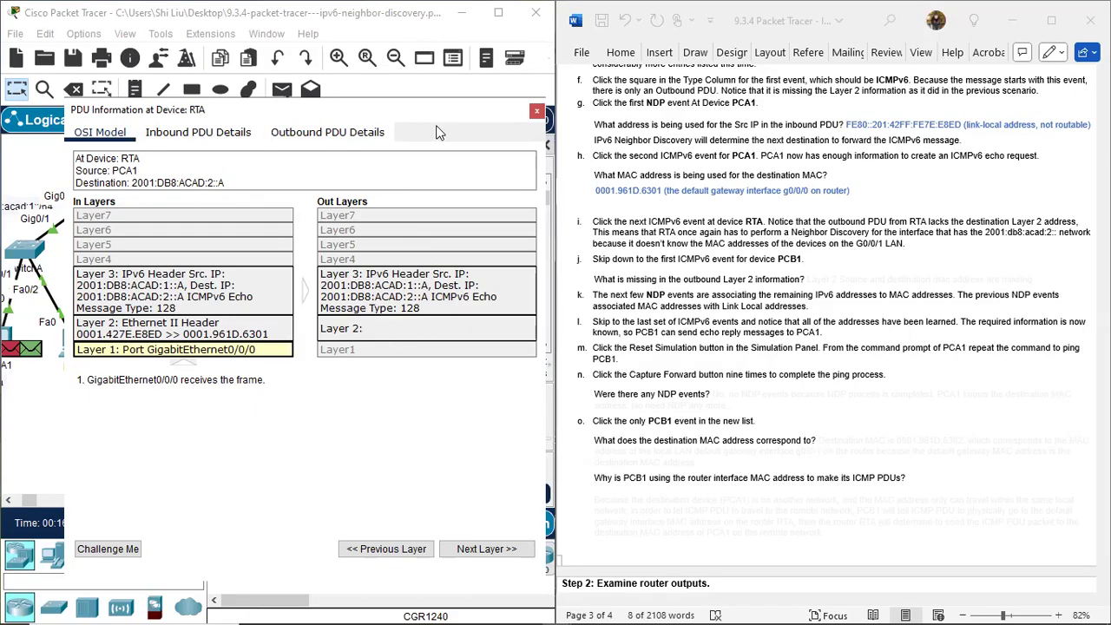
drag(439, 115, 718, 170)
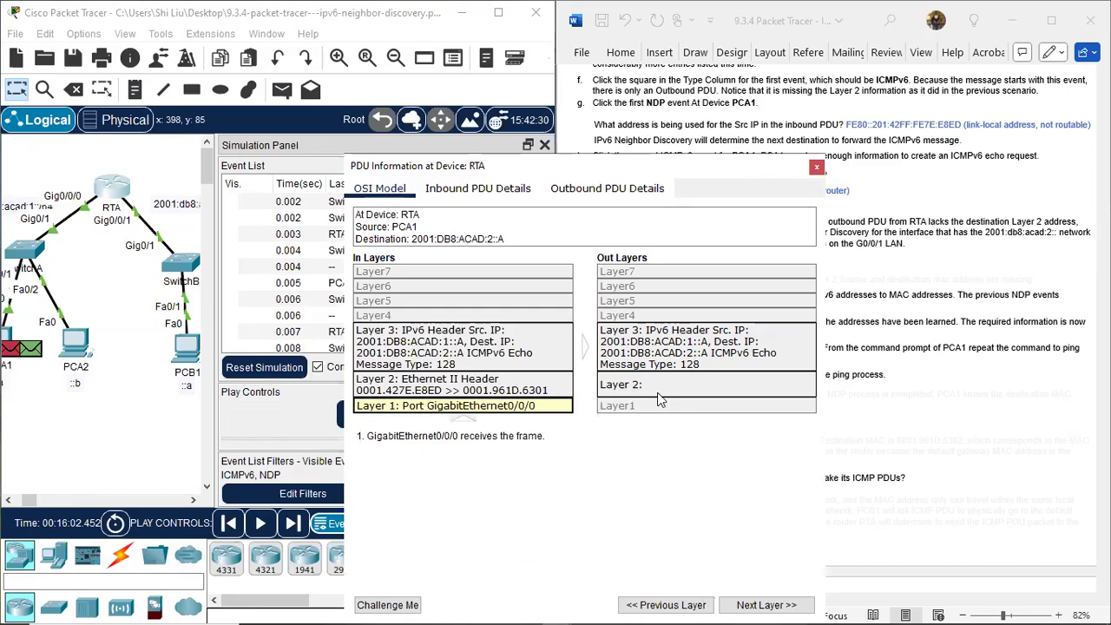
drag(139, 337, 198, 402)
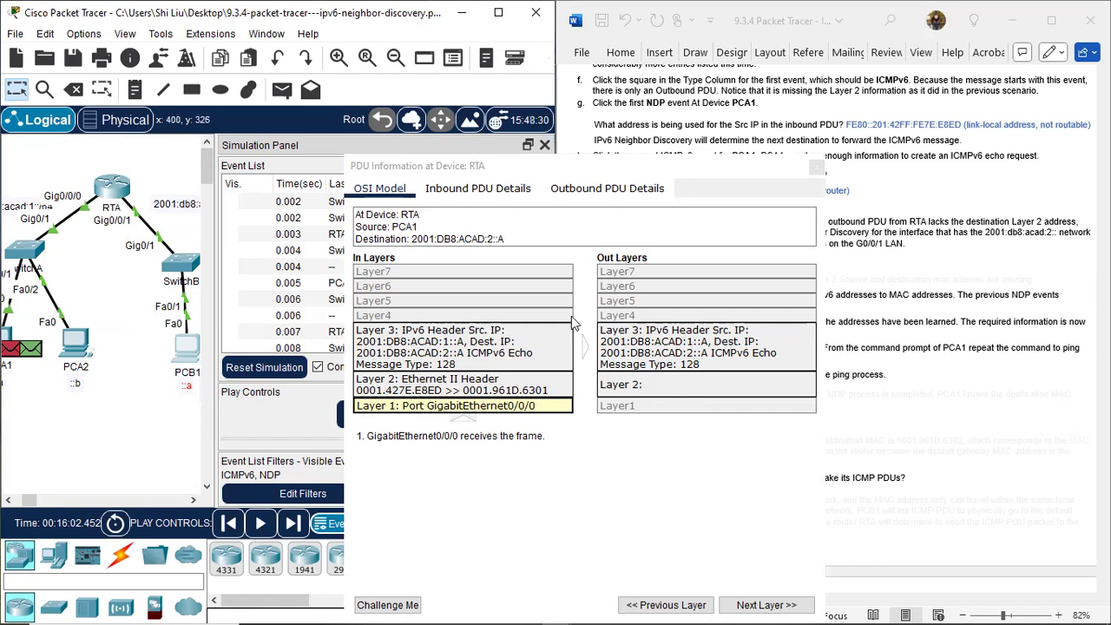
click(705, 171)
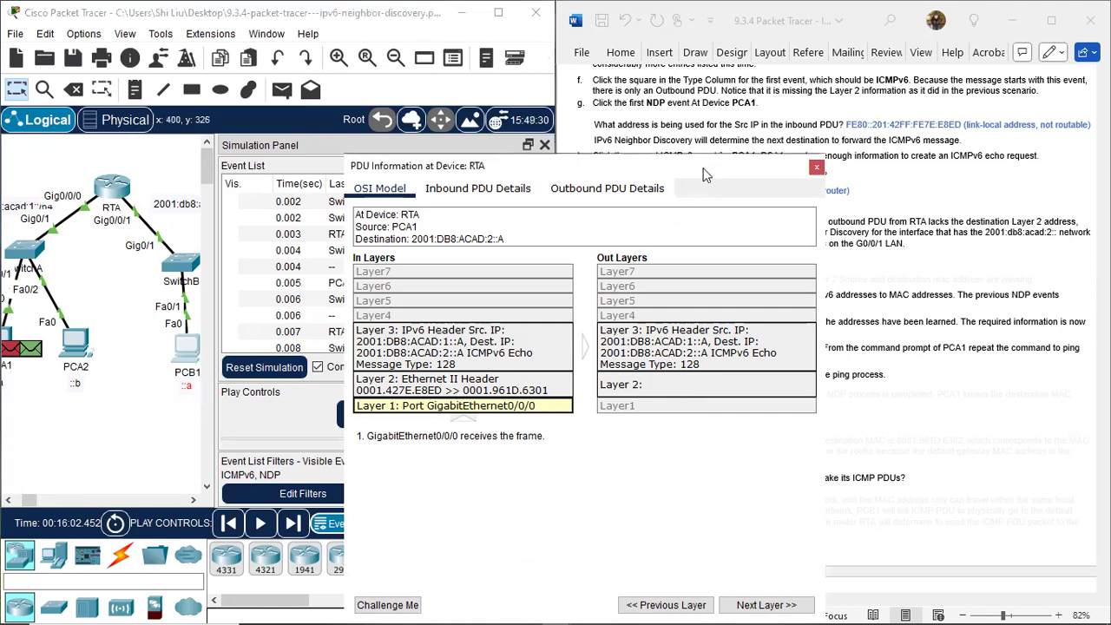
drag(705, 171, 351, 164)
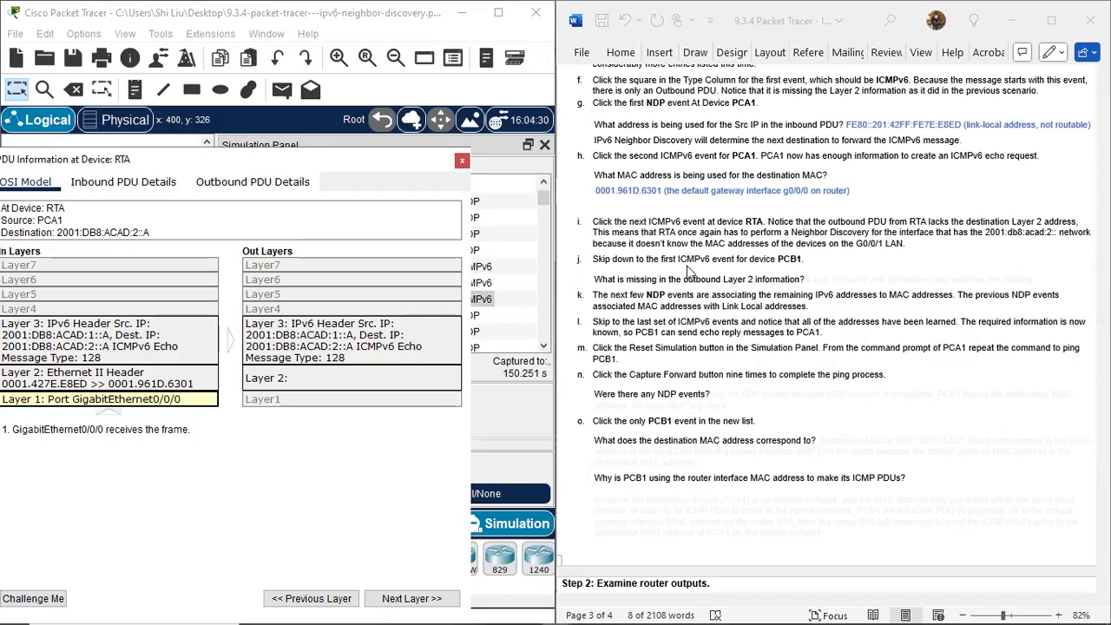
click(462, 161)
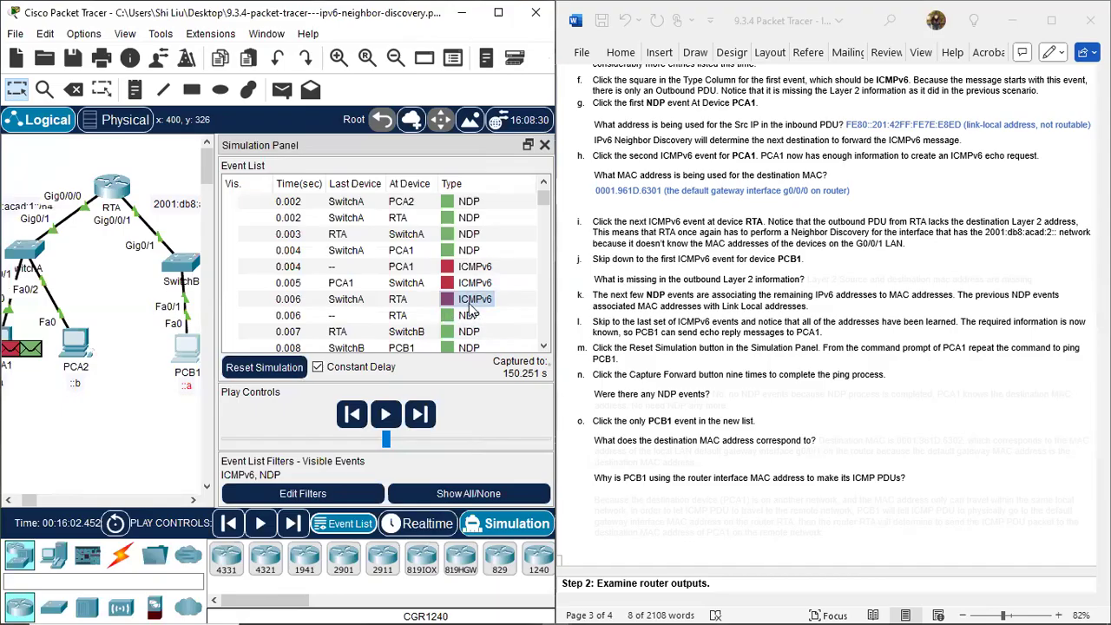
Find the first ICMPv6 event at PCB1 and examine its outbound Layer 2 information for item j.
scroll(480, 299, down, 1)
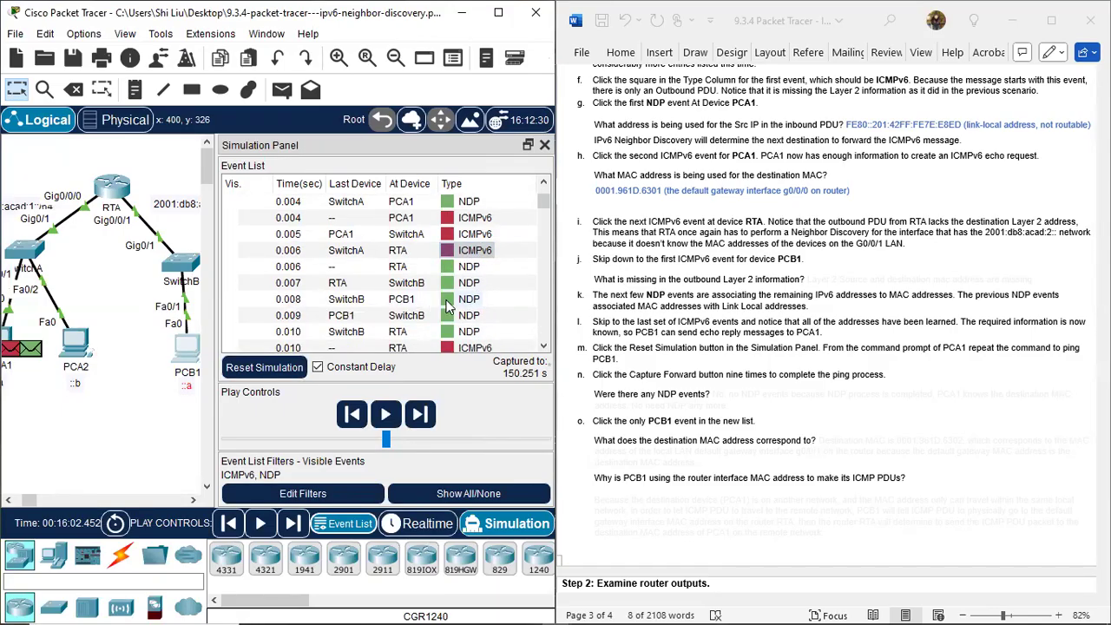
scroll(447, 303, down, 2)
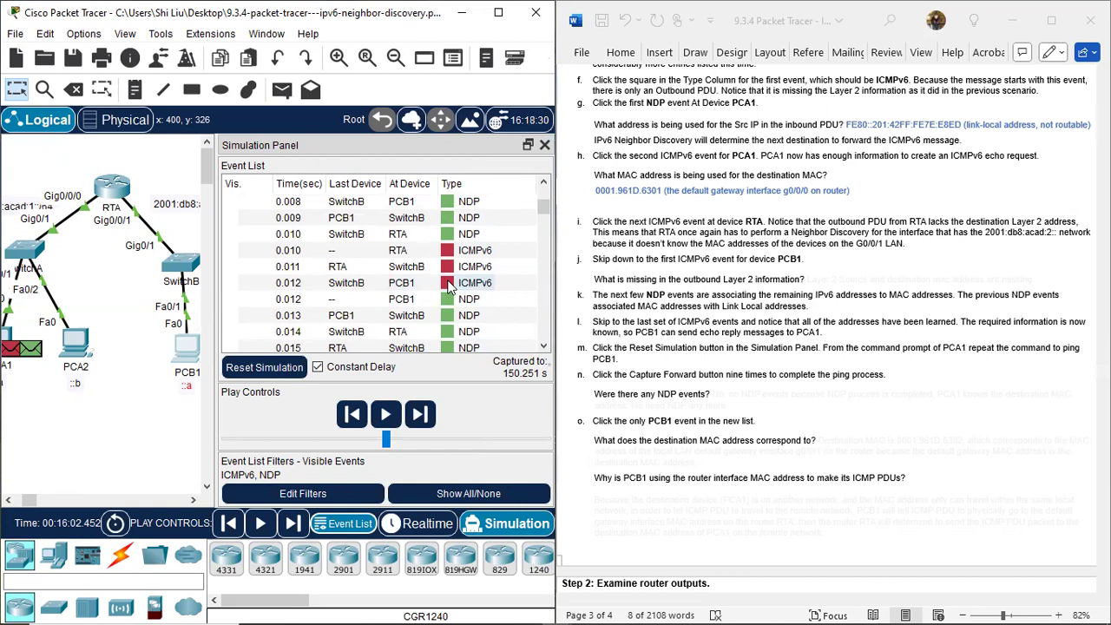
click(449, 287)
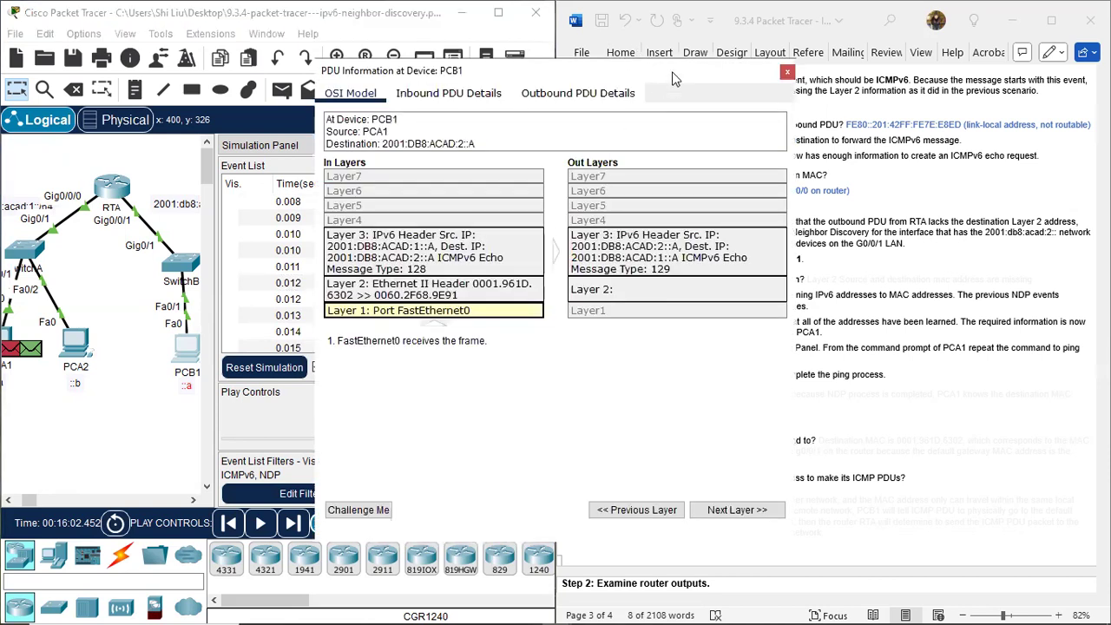
drag(676, 79, 654, 85)
drag(524, 106, 398, 157)
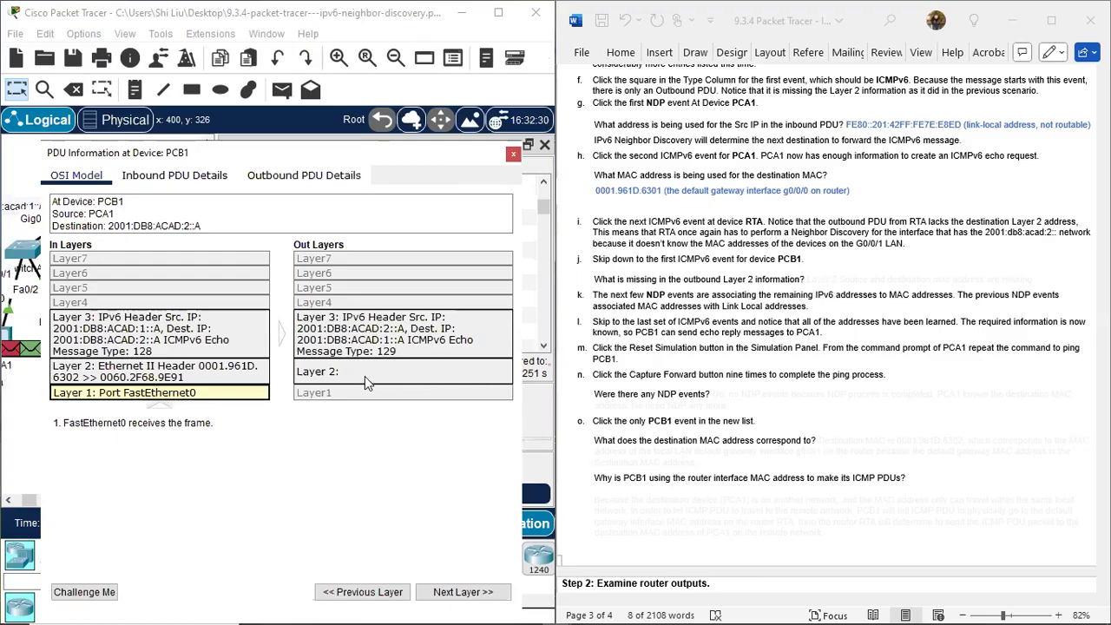
Colour item j's hidden answer about the missing outbound Layer 2 information blue in the document, and close PCB1's PDU details.
click(825, 280)
drag(812, 280, 1040, 277)
click(900, 249)
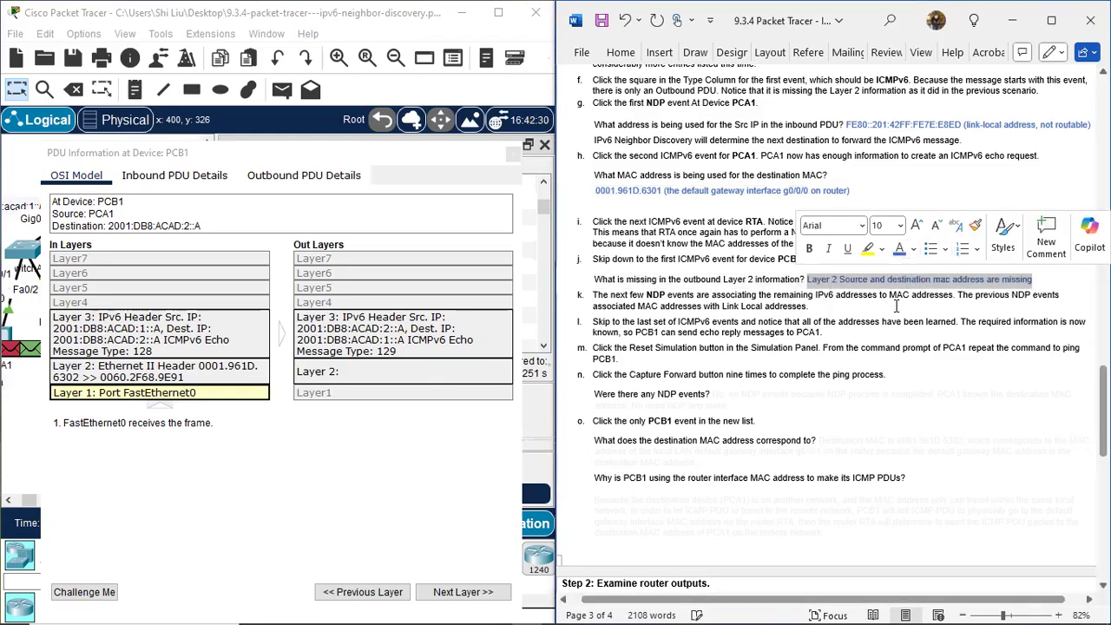
click(901, 345)
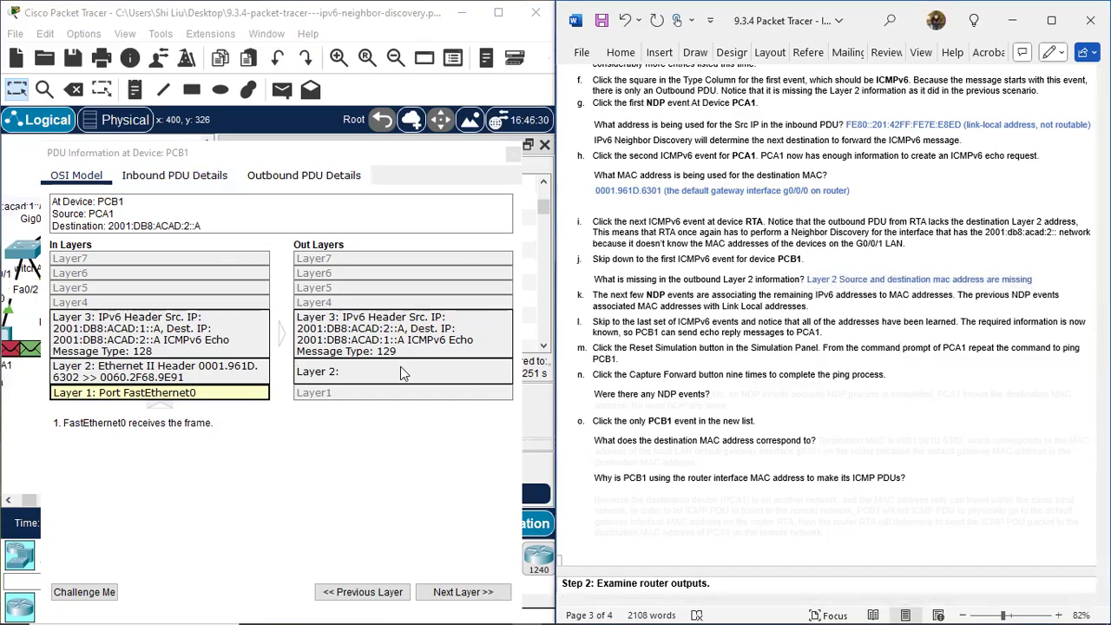
click(350, 156)
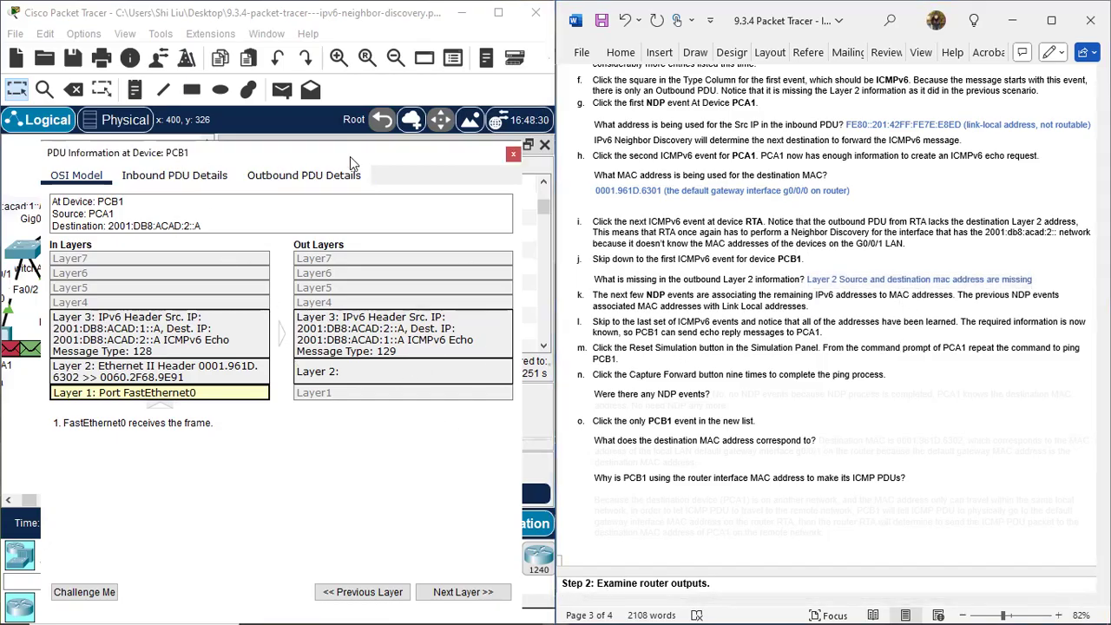
drag(350, 157, 669, 184)
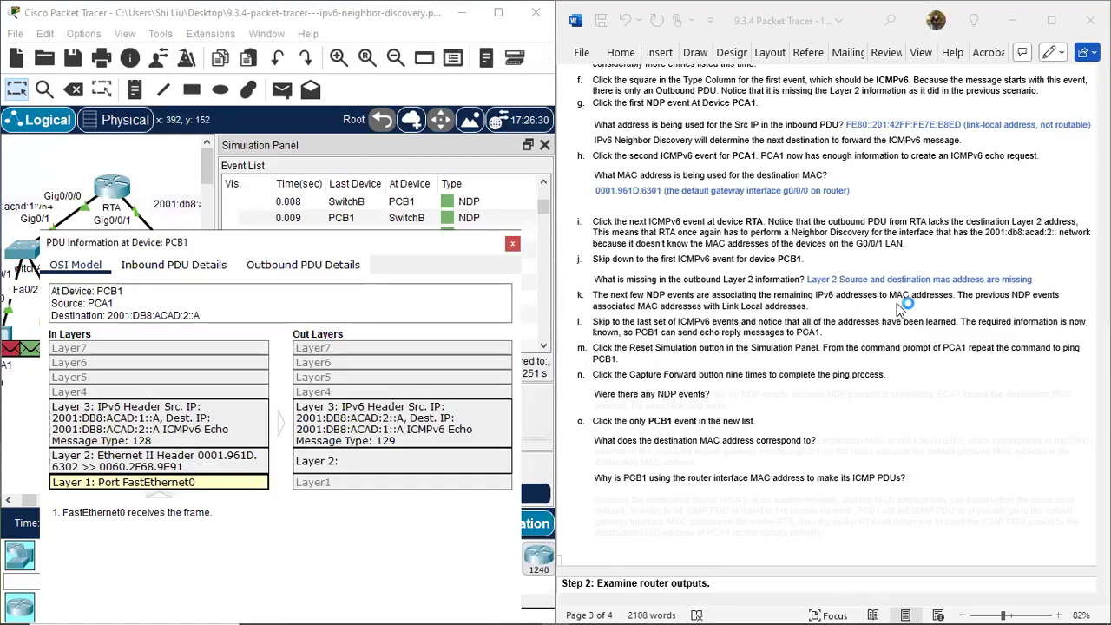
click(512, 243)
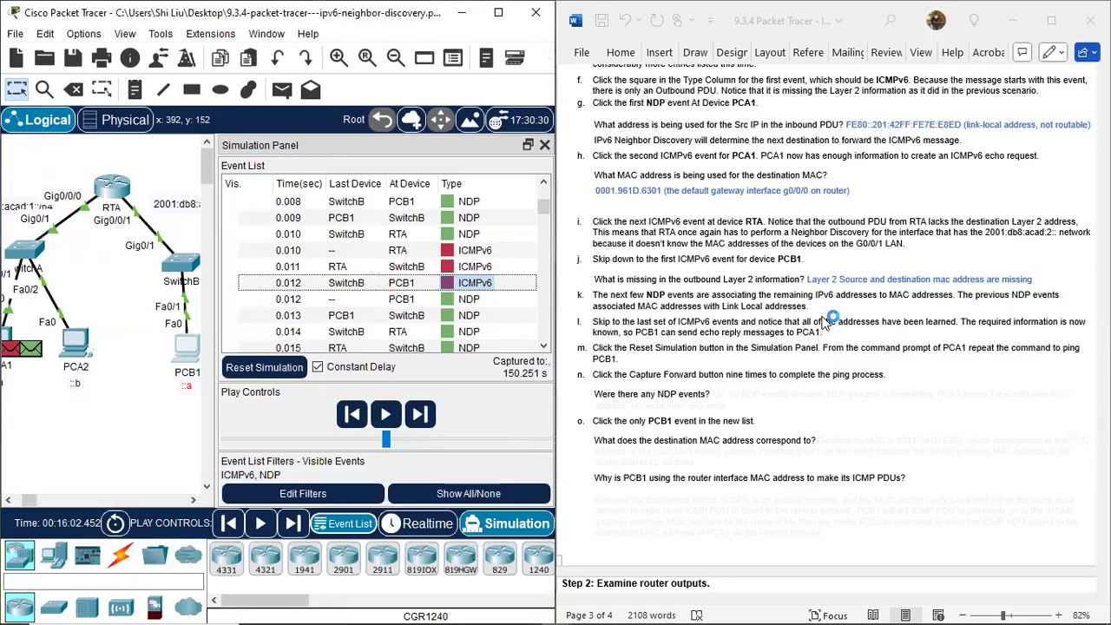
Find the last set of ICMPv6 events and examine the inbound echo reply at PCA1 at 0.024 s, then close its PDU details.
scroll(829, 322, down, 2)
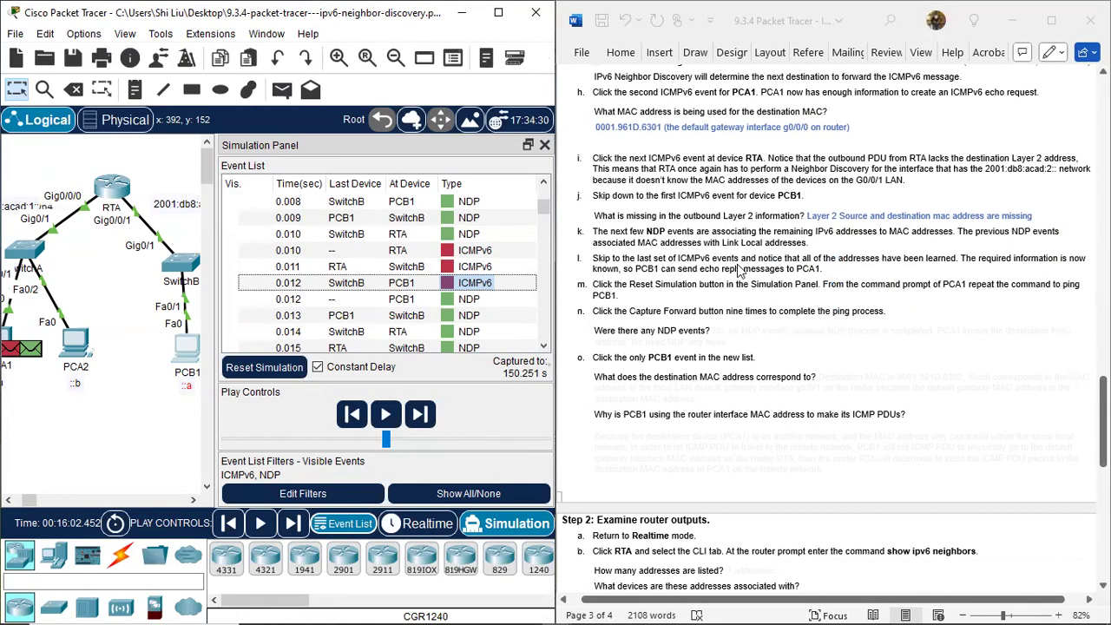
scroll(488, 318, down, 4)
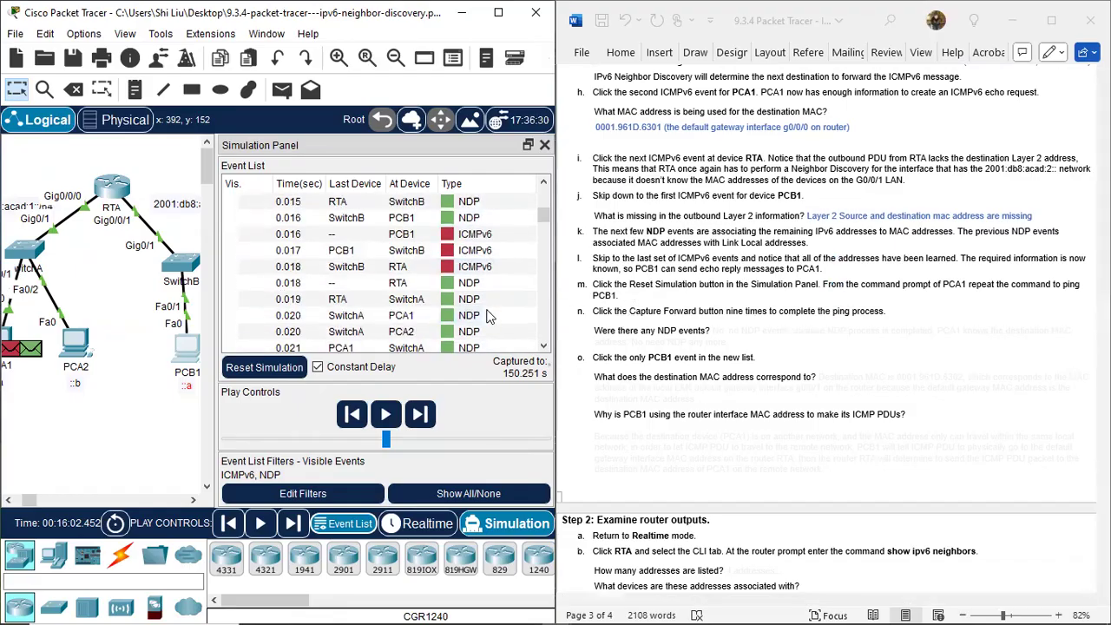
scroll(490, 308, down, 18)
scroll(491, 303, up, 18)
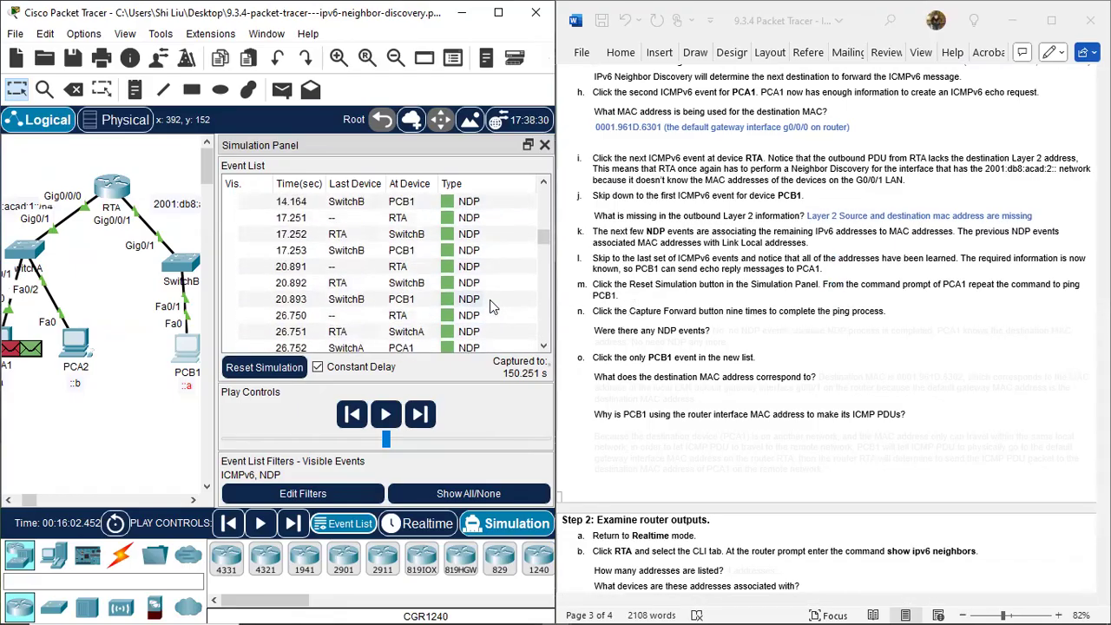
scroll(493, 299, down, 2)
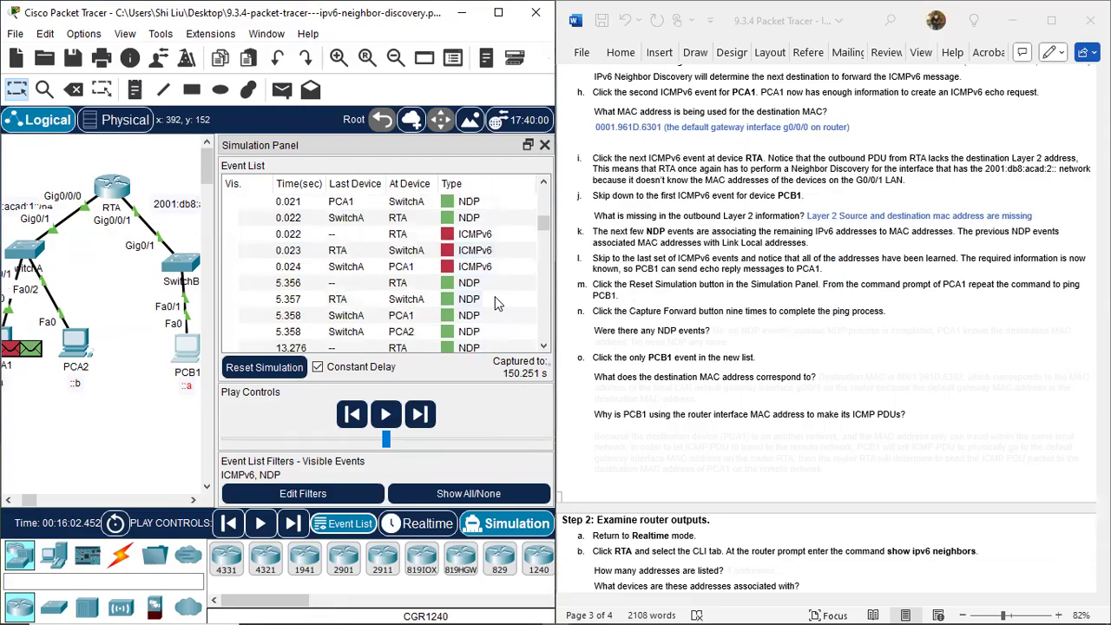
click(448, 271)
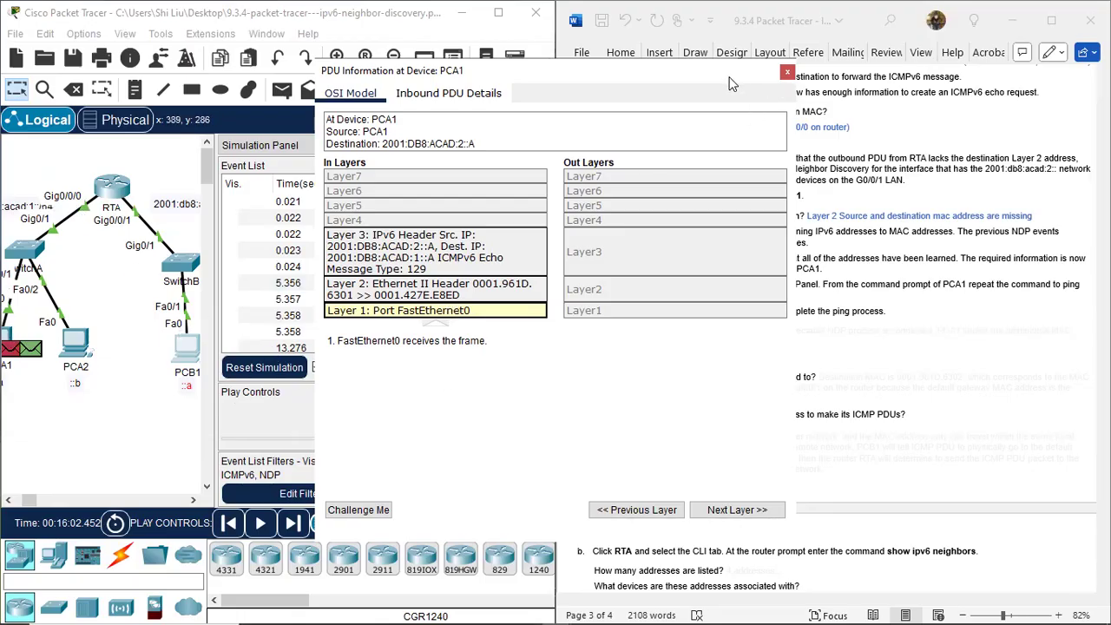
drag(714, 83, 536, 171)
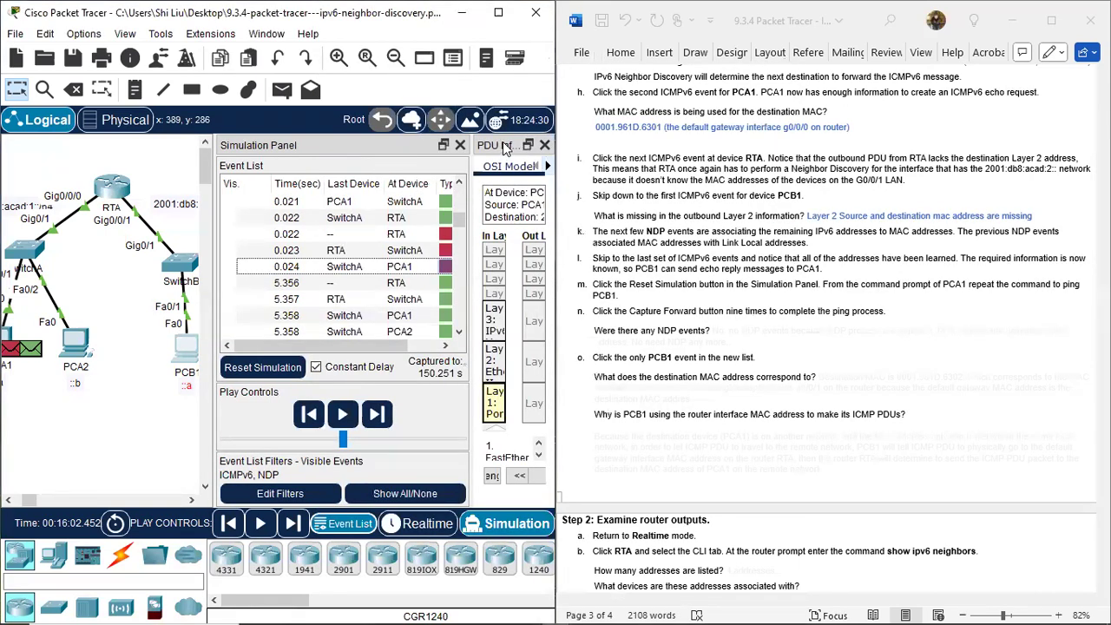
drag(506, 145, 794, 196)
click(831, 199)
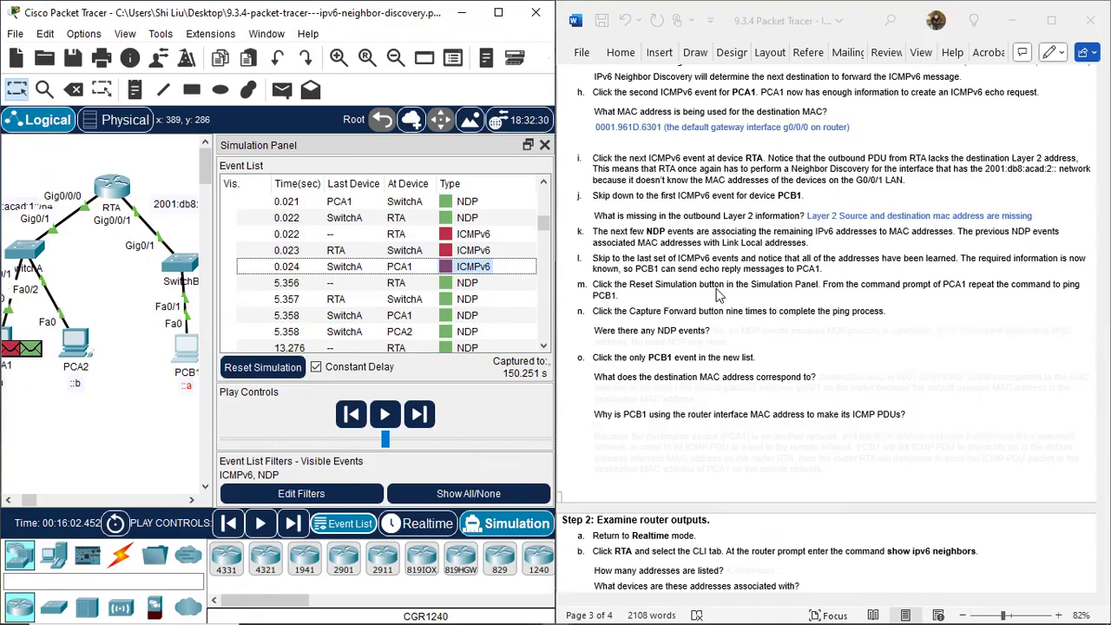
Reset the simulation and repeat ping -n 1 2001:db8:acad:2::a from PCA1's command prompt, moving its window clear of the simulation.
click(277, 369)
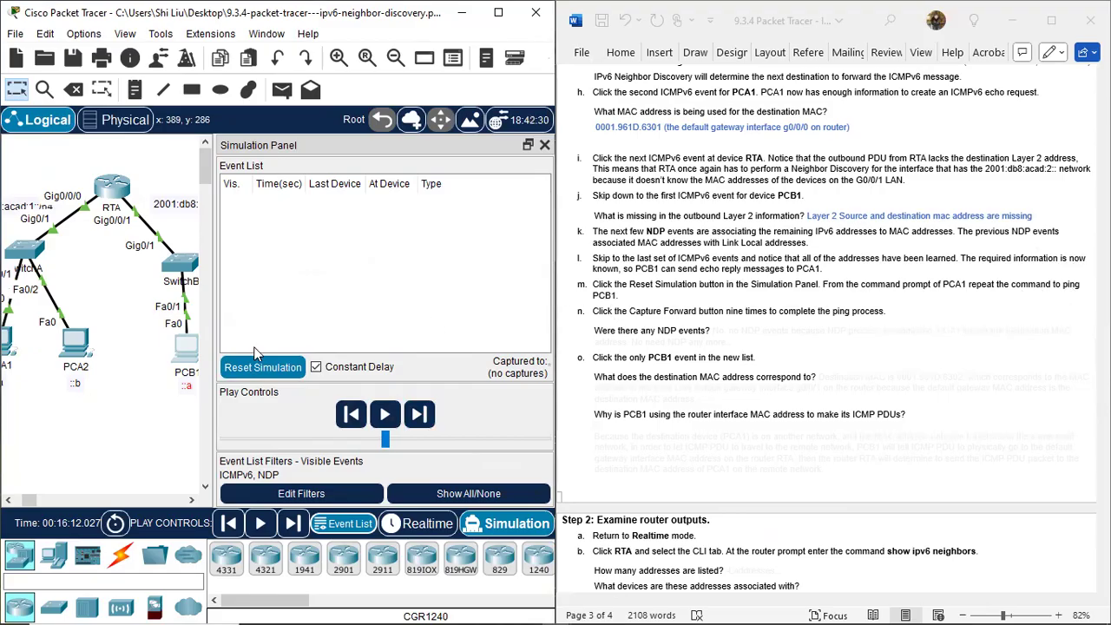
click(7, 347)
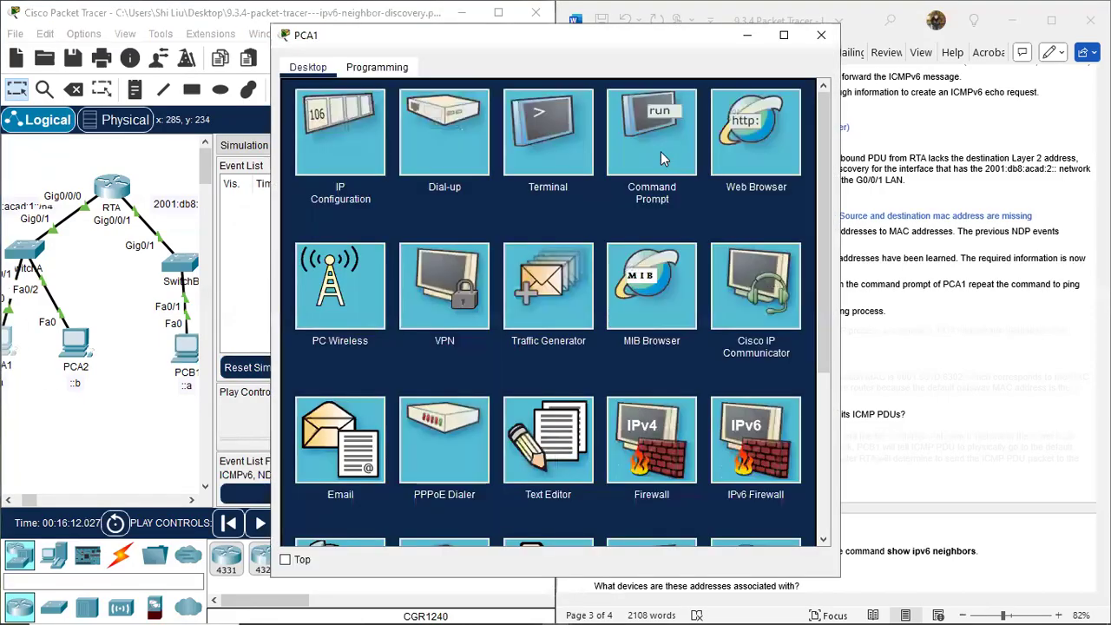
click(661, 151)
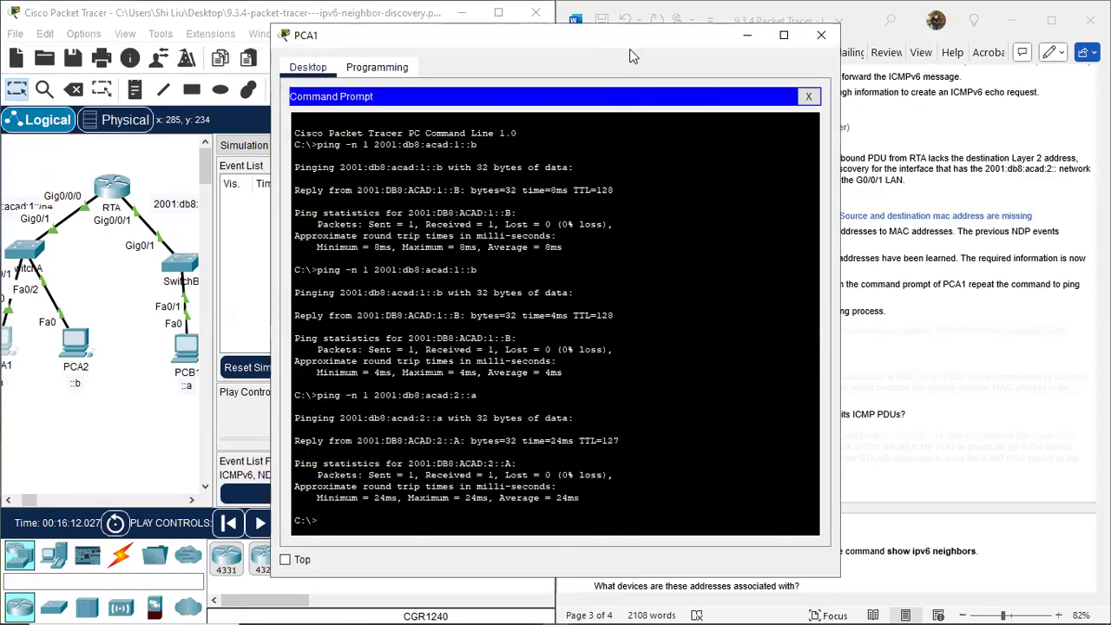
drag(633, 42, 380, 61)
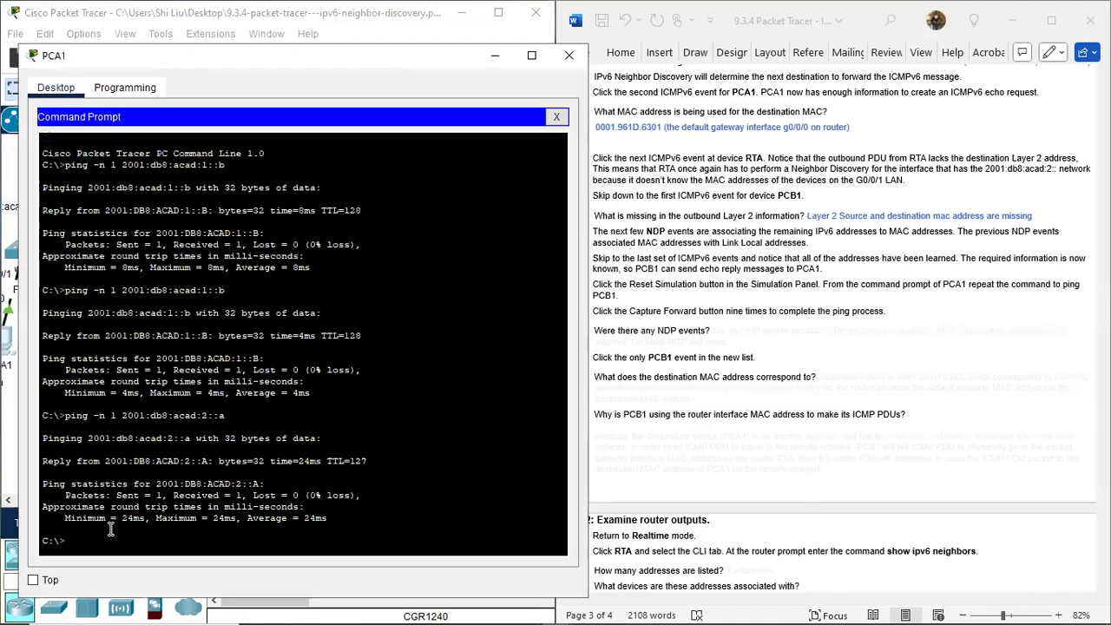
key(Up)
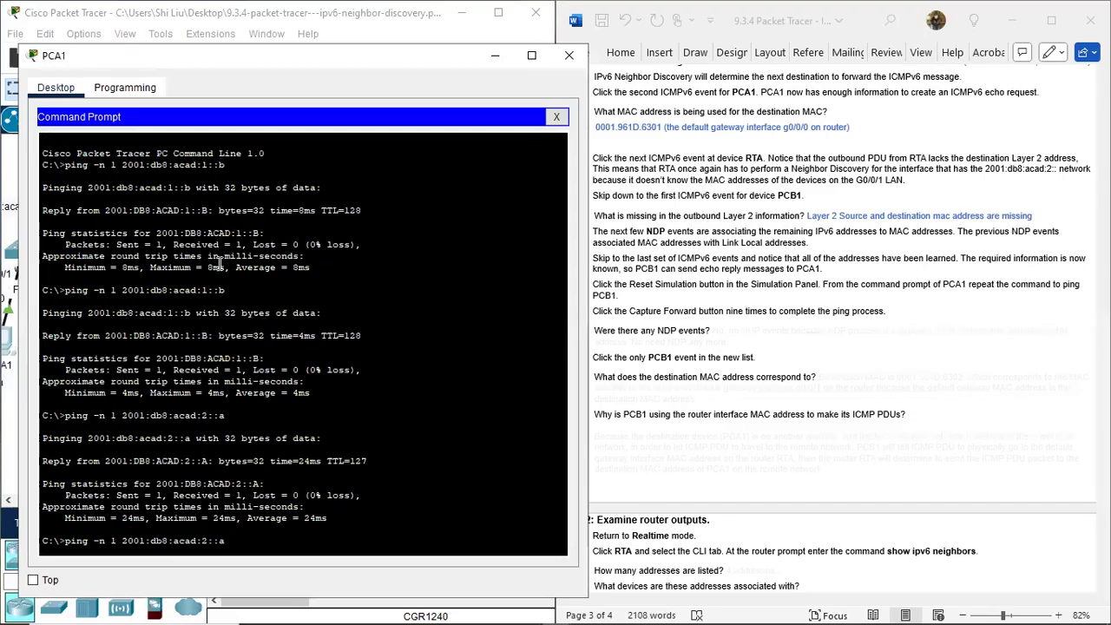
key(Return)
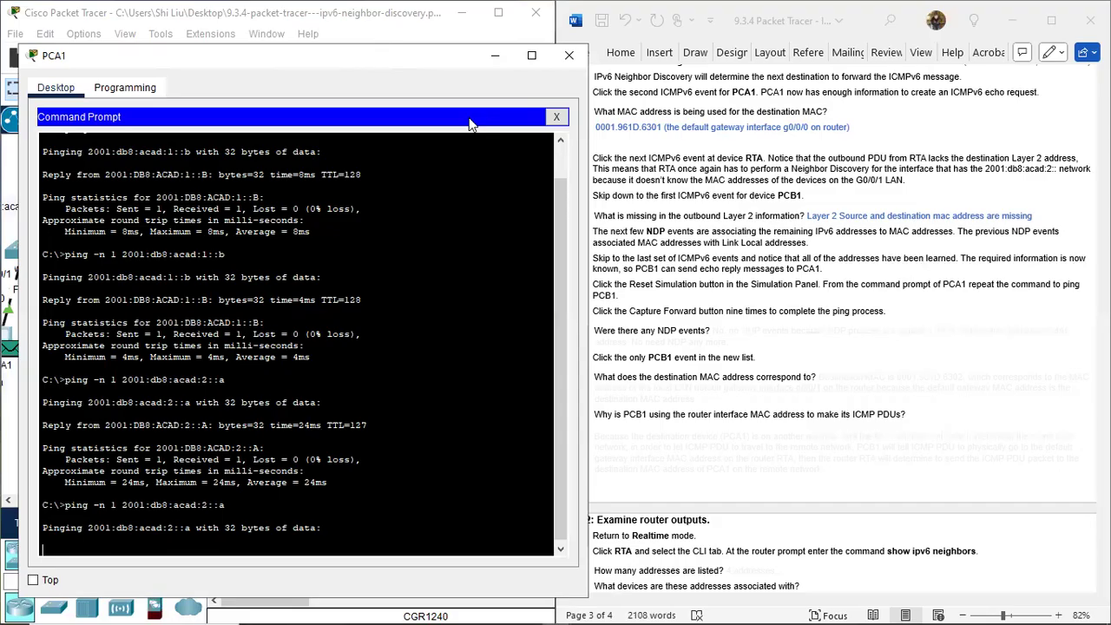
drag(392, 56, 949, 394)
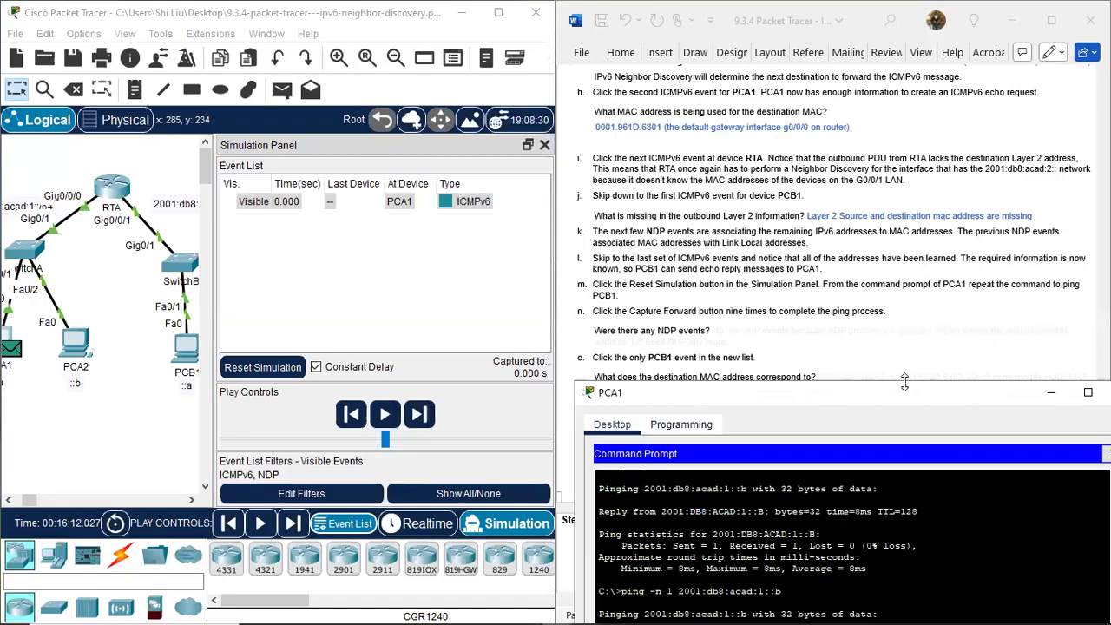
Advance the simulation one event at a time until the ping's echo reply reaches PCA1 at 0.008 s.
scroll(953, 336, down, 1)
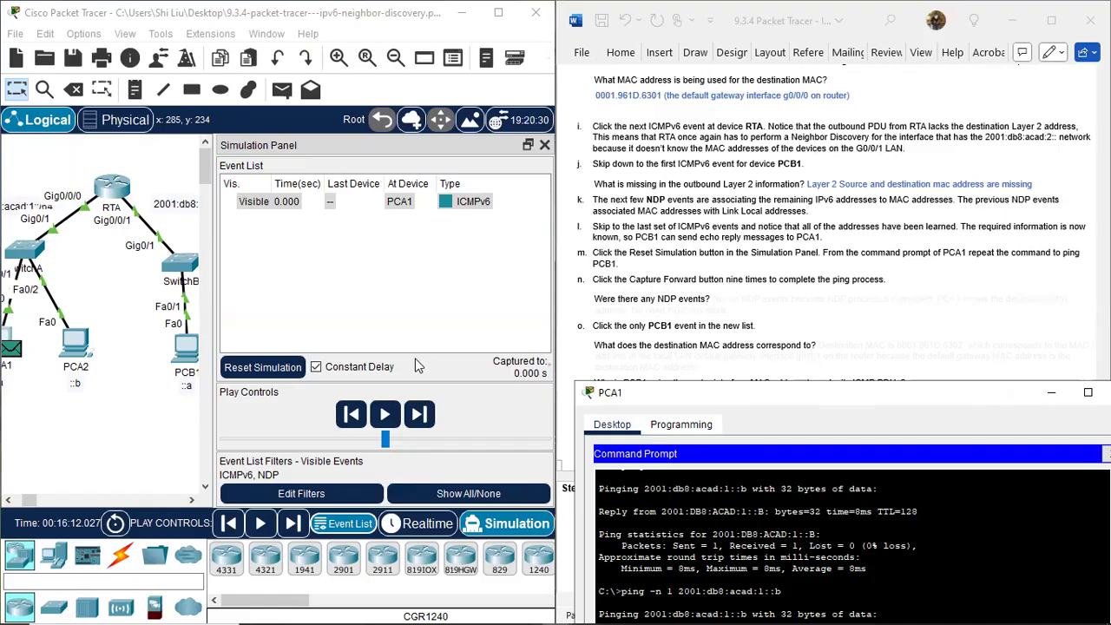
click(420, 415)
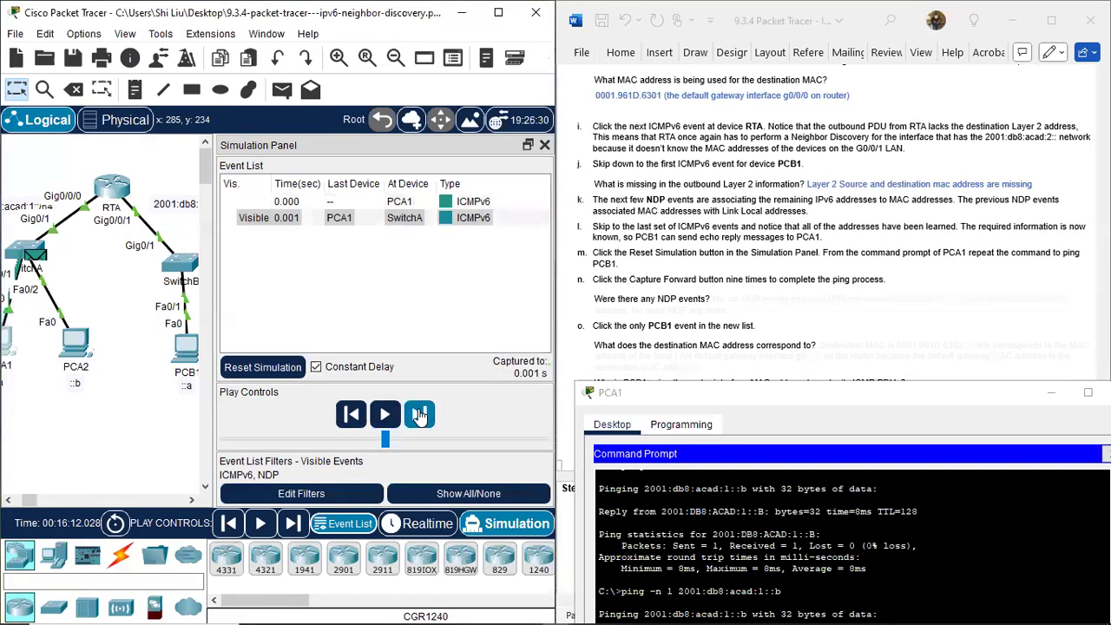
click(420, 415)
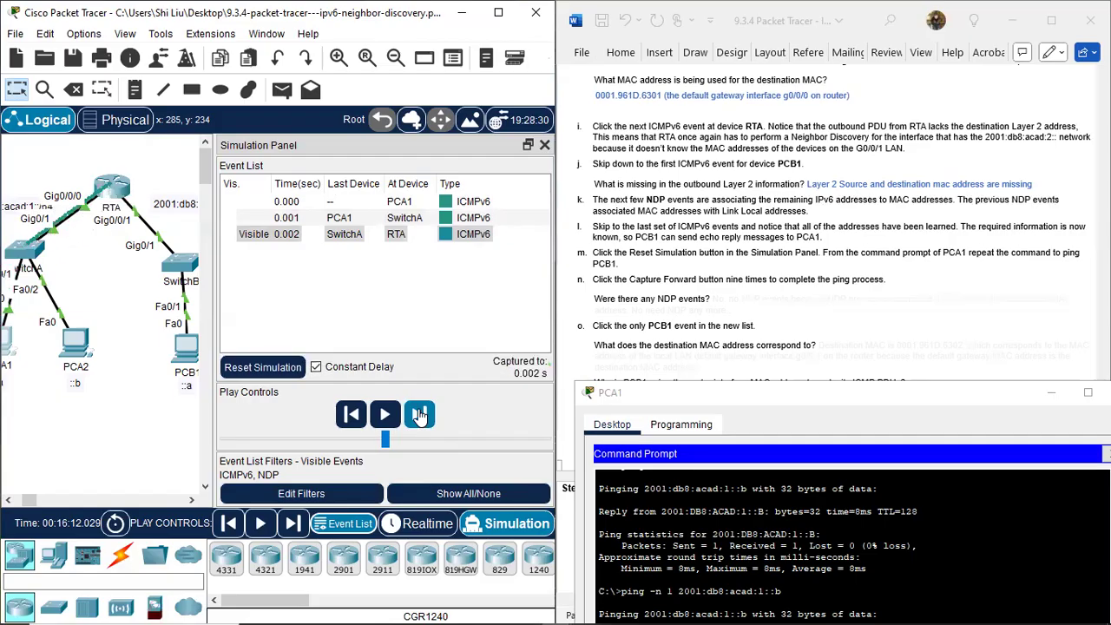
click(420, 415)
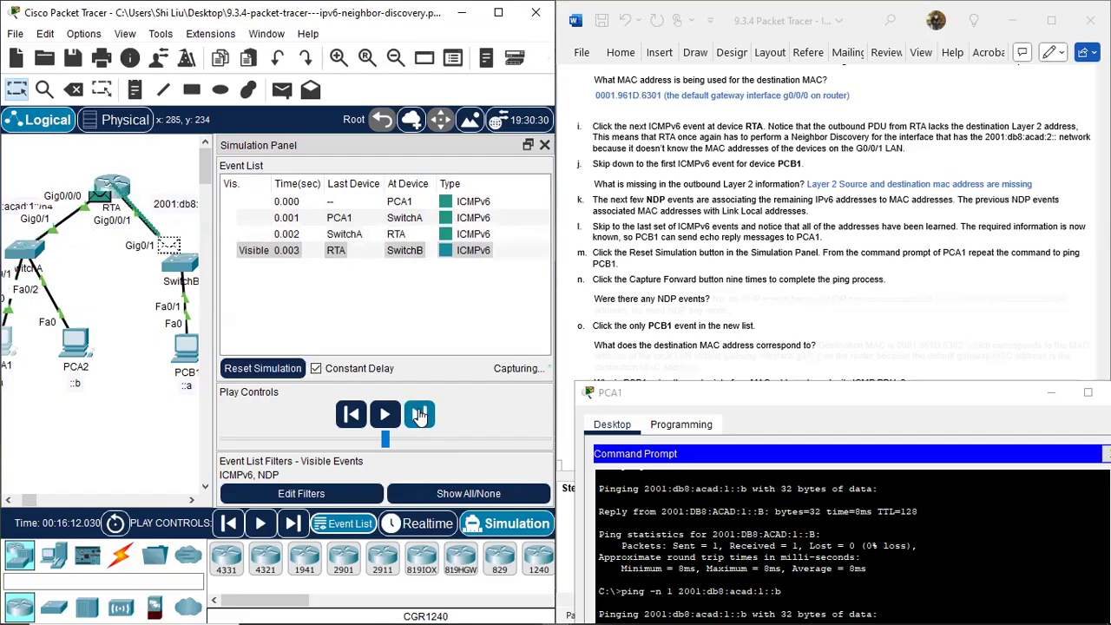
click(420, 415)
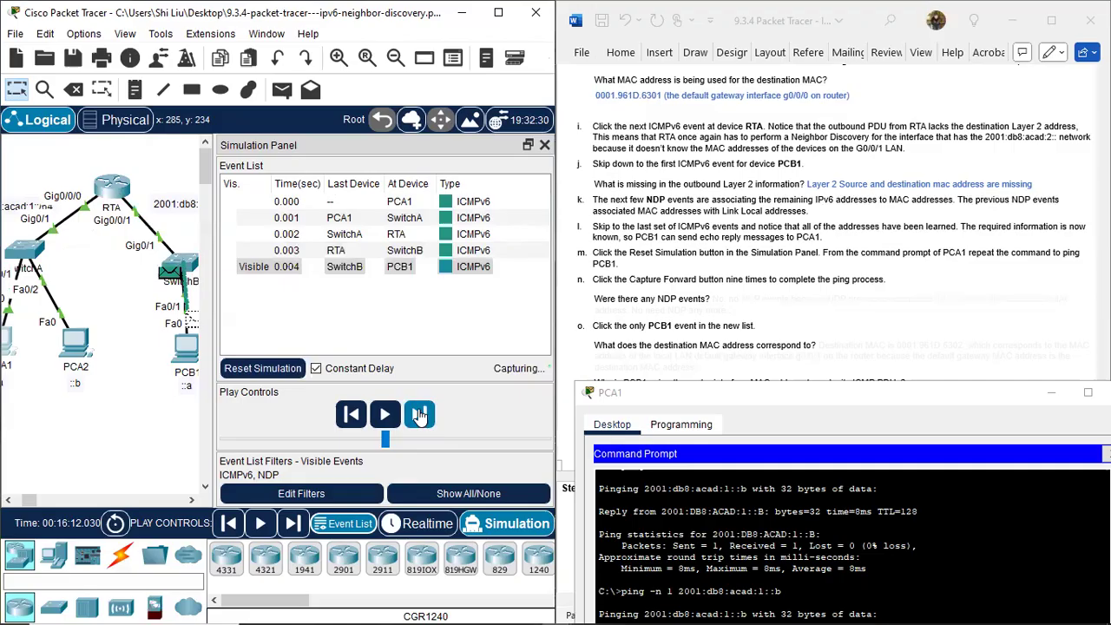
click(420, 415)
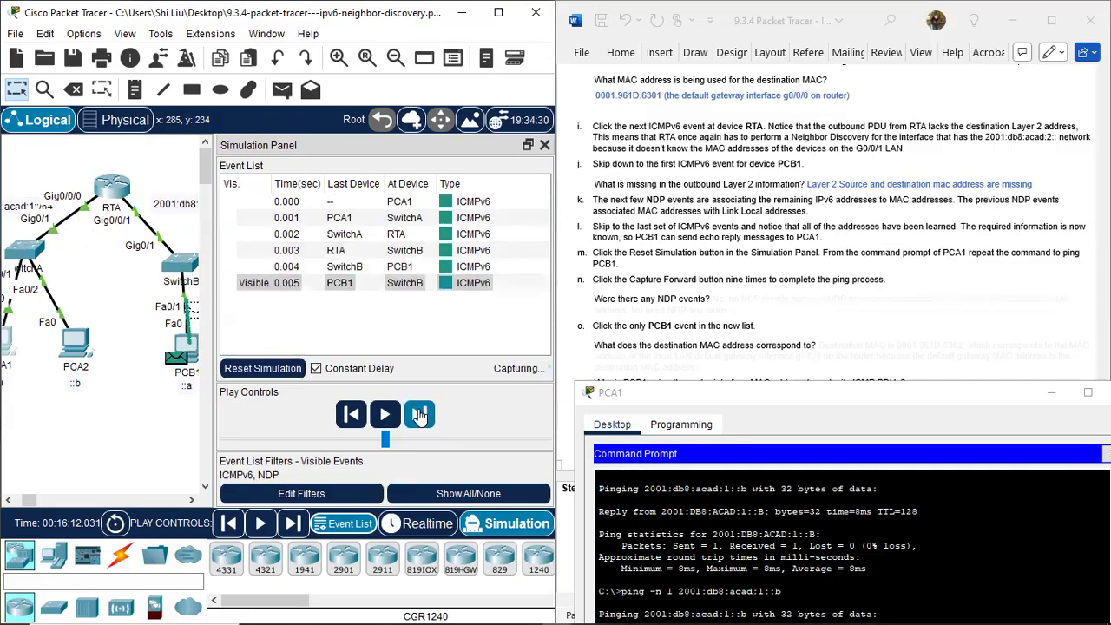
click(420, 415)
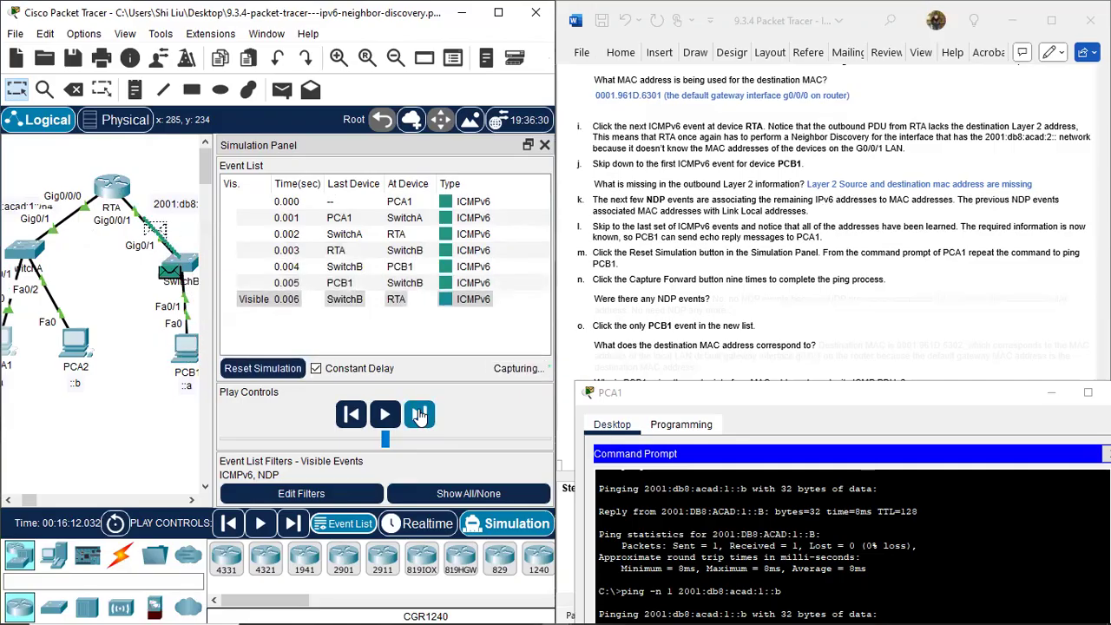
click(420, 415)
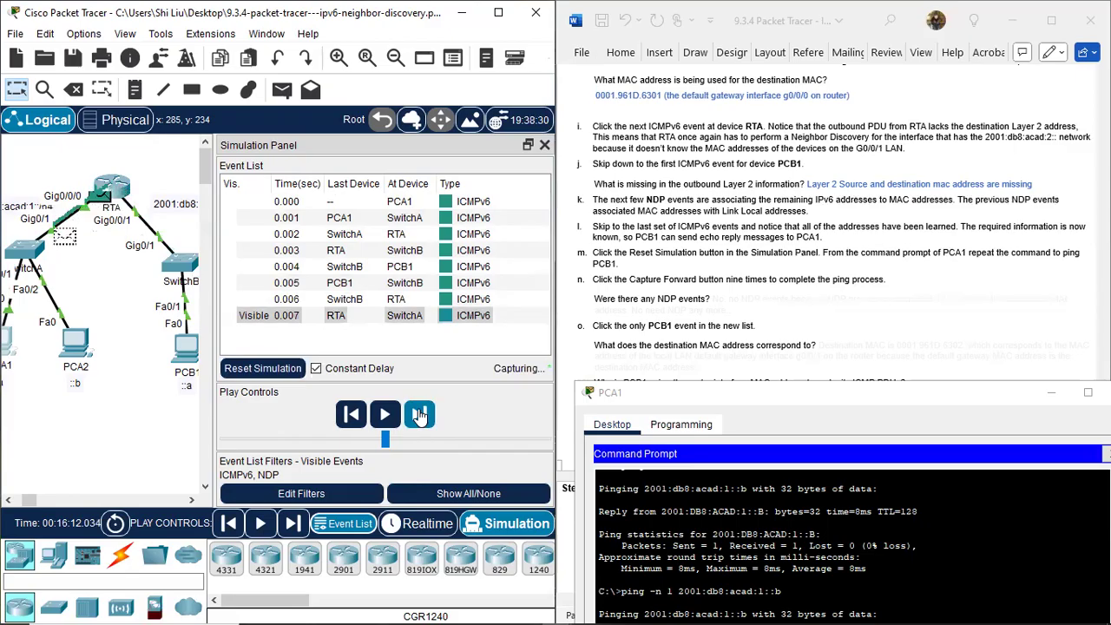
click(420, 415)
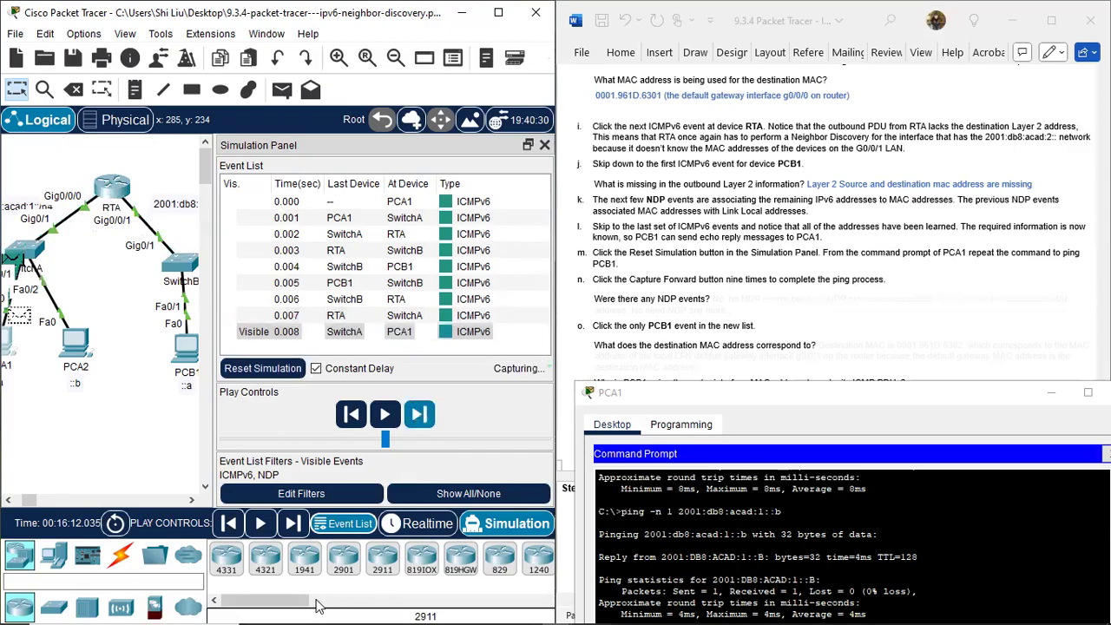
drag(37, 496, 32, 497)
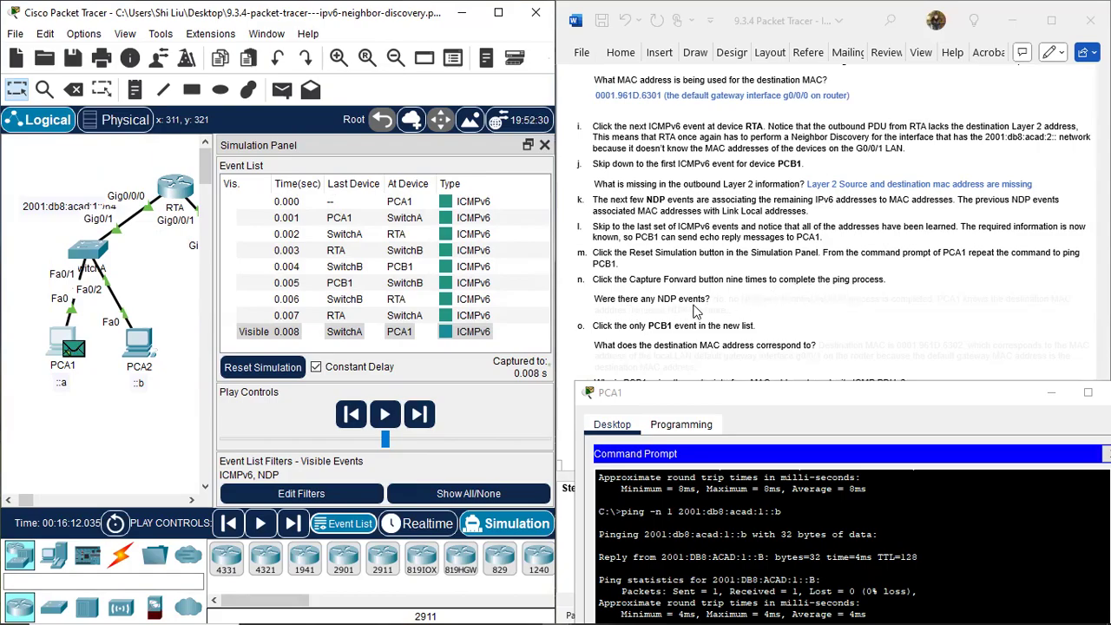
Colour the first line of item n's hidden answer about NDP events blue in the document.
click(743, 306)
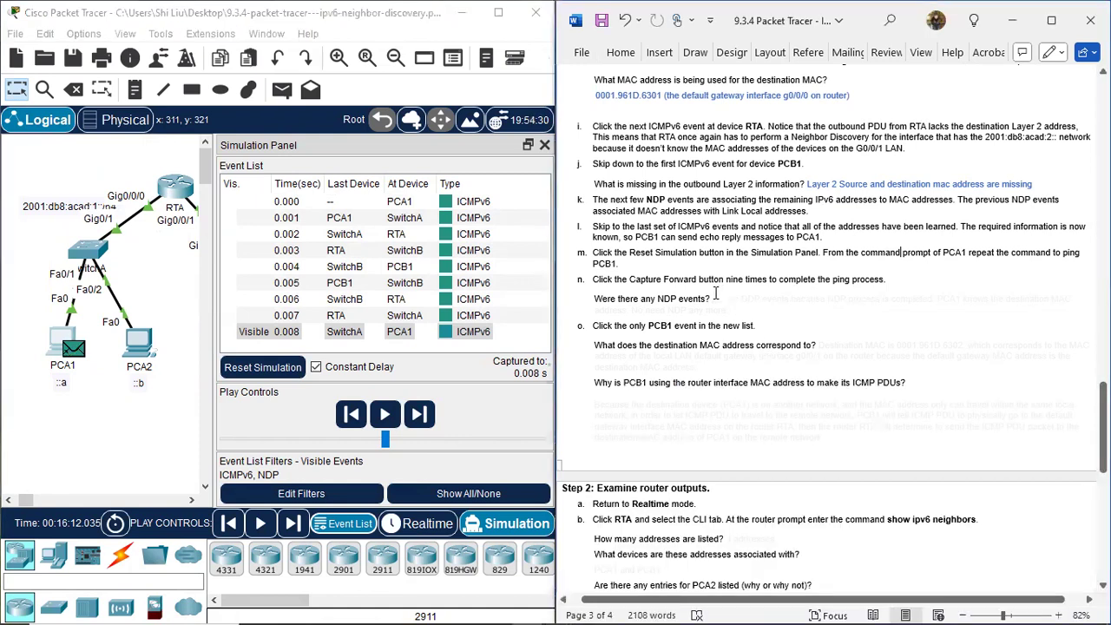
drag(716, 297, 1083, 297)
click(901, 269)
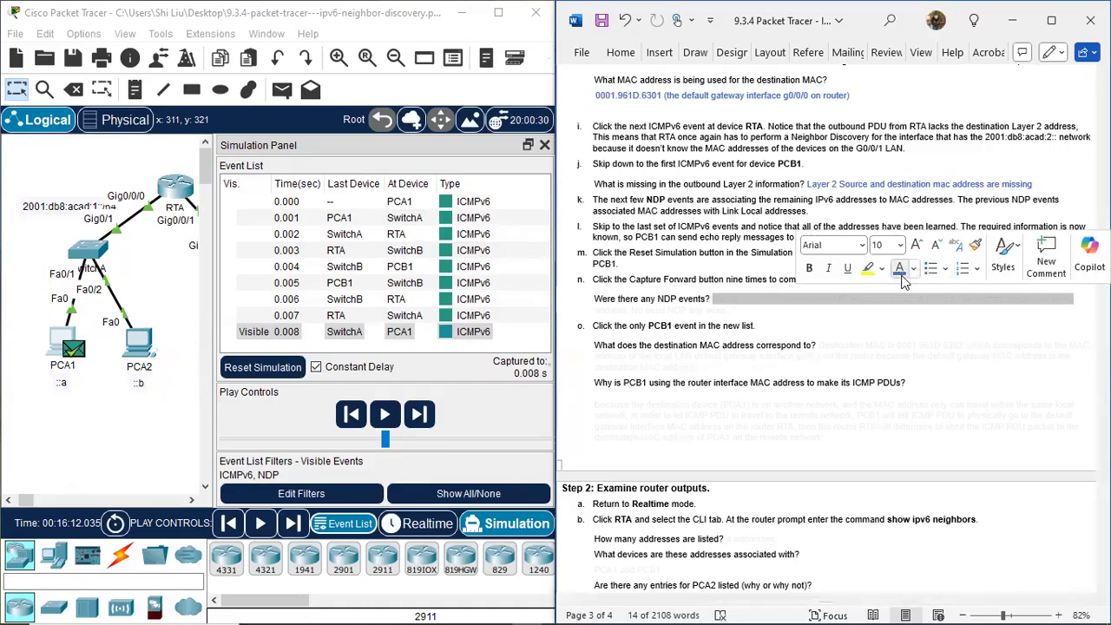
click(821, 344)
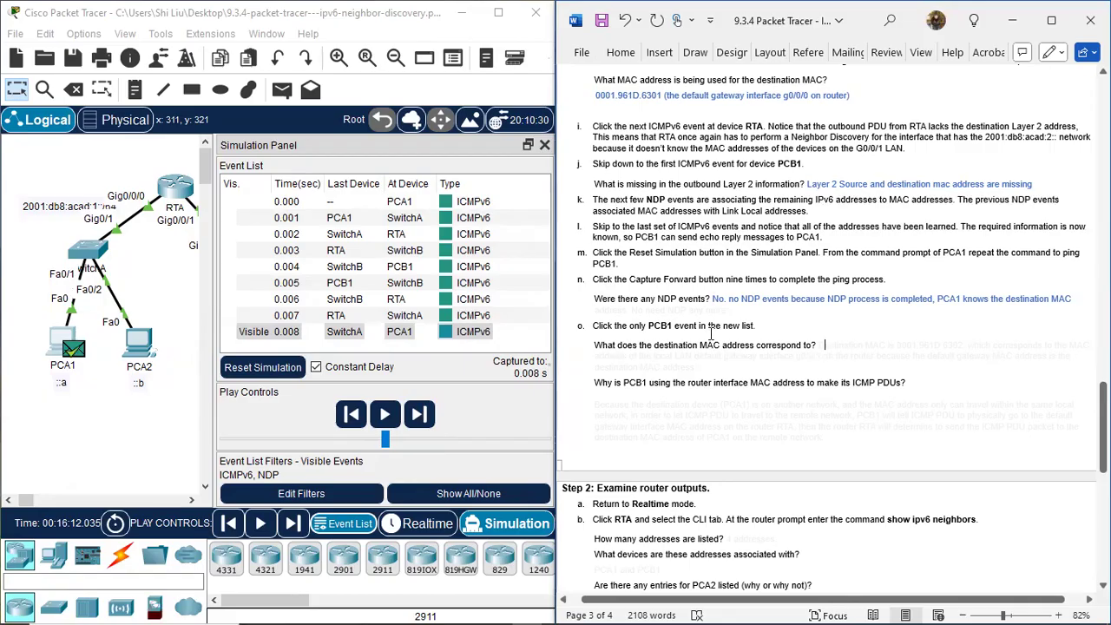
Examine the ICMPv6 event at PCB1 at 0.004 s, relating its outbound Layer 2 destination MAC address to RTA's interface in the topology.
click(444, 266)
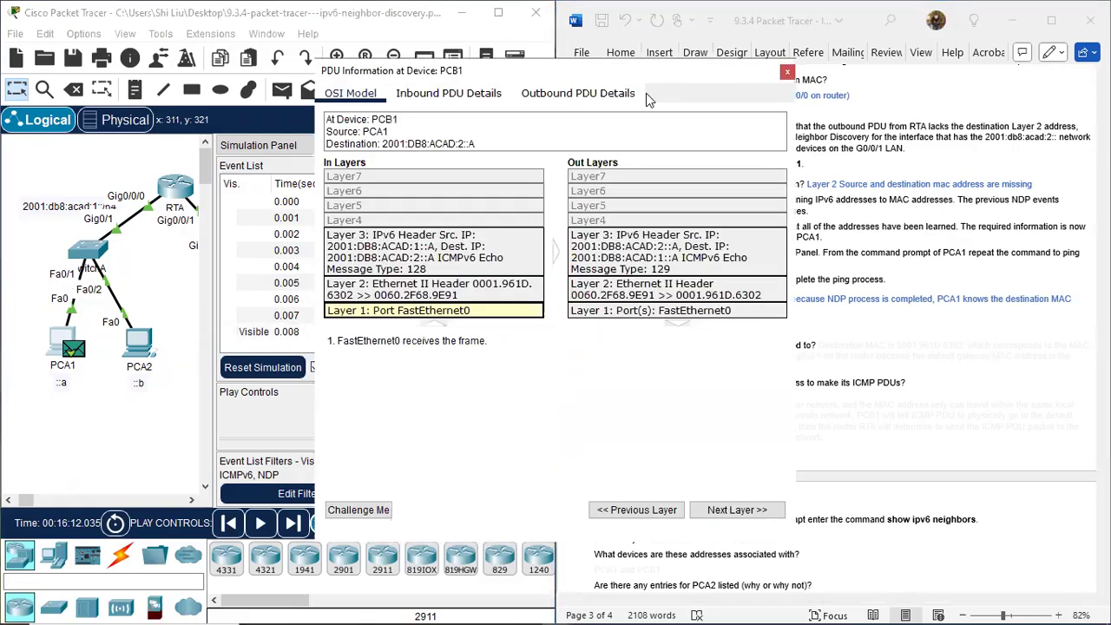
drag(646, 74, 368, 187)
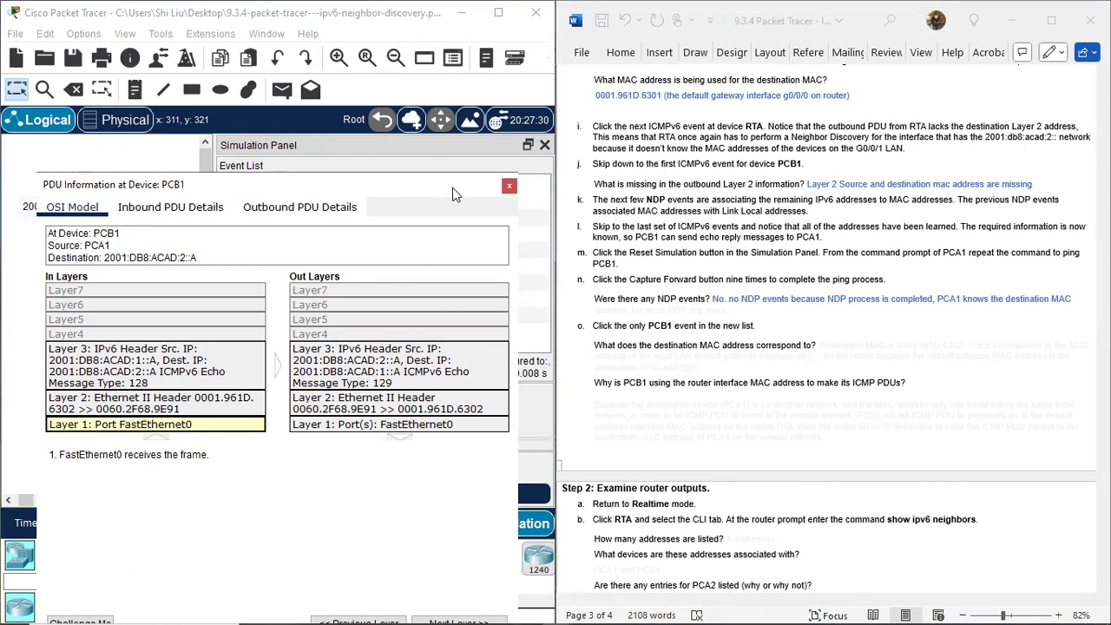
drag(453, 194, 953, 185)
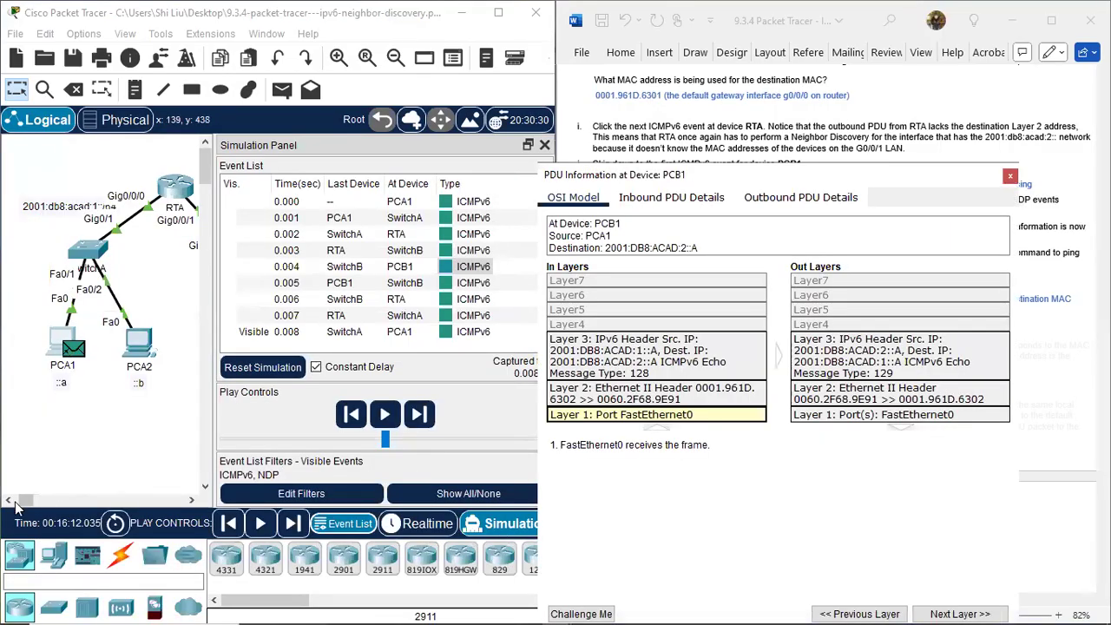
drag(29, 501, 24, 509)
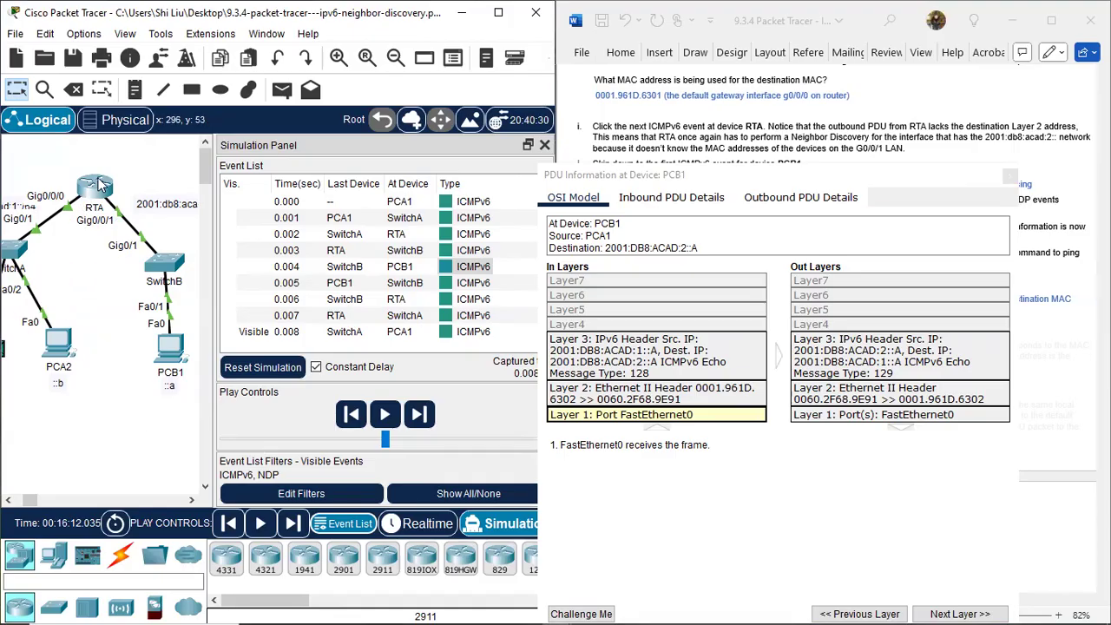
mouse_move(100, 184)
click(885, 179)
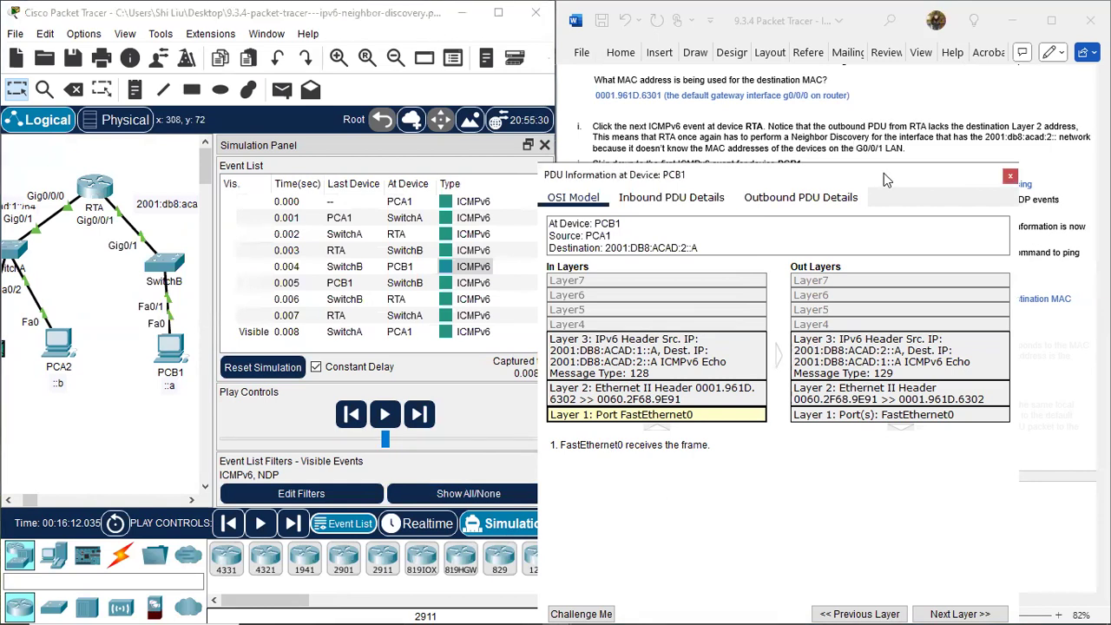
drag(884, 173, 370, 222)
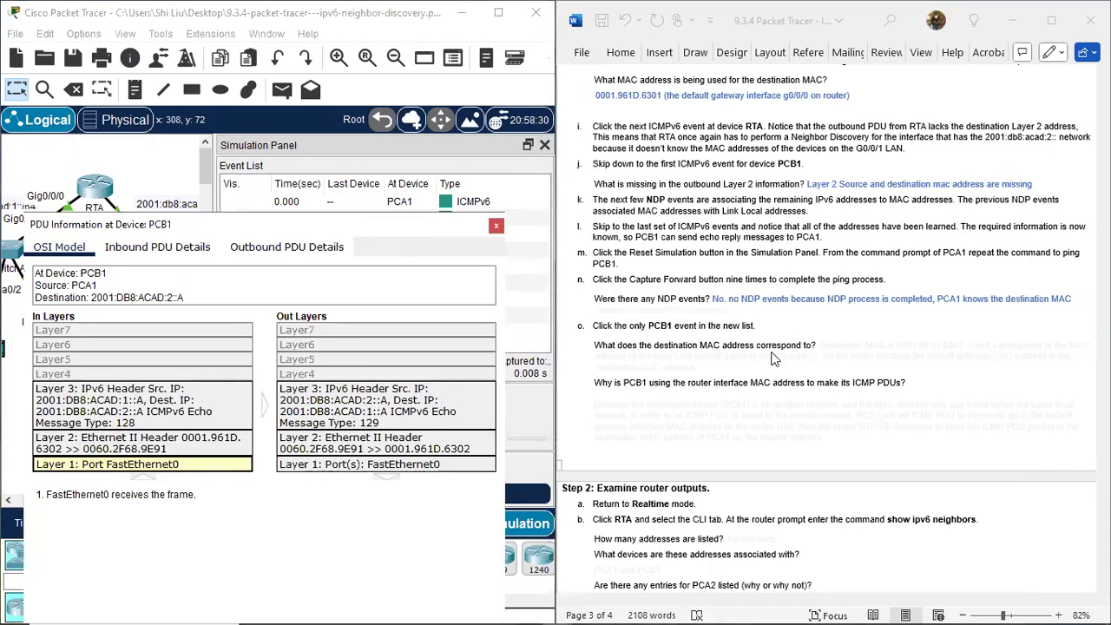
Colour item o's hidden answer about what the destination MAC address corresponds to blue.
click(622, 363)
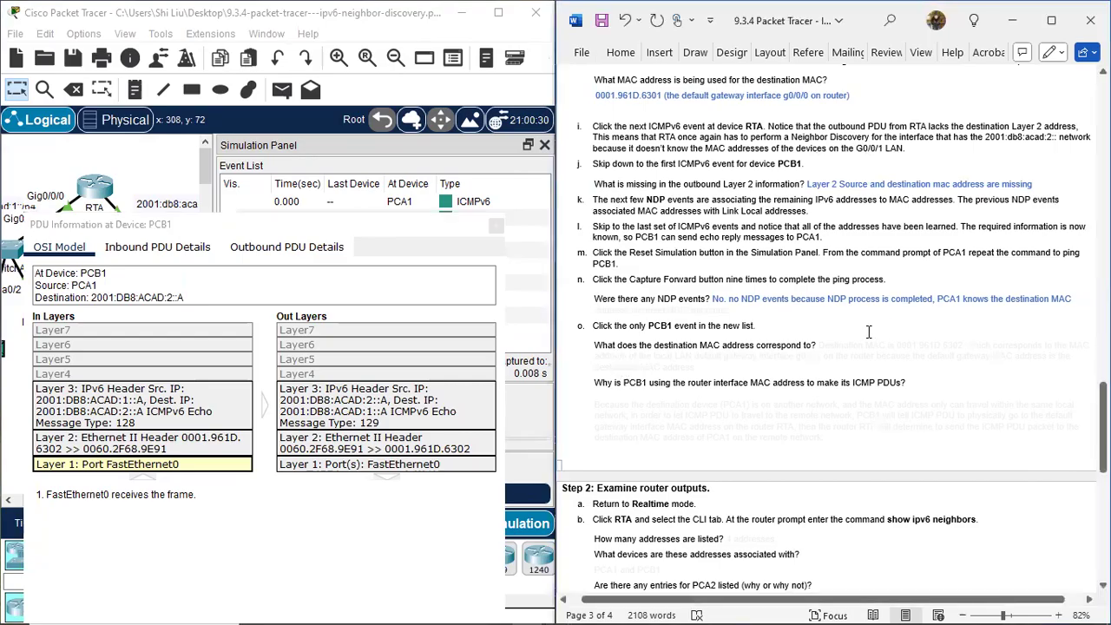
drag(820, 345, 903, 365)
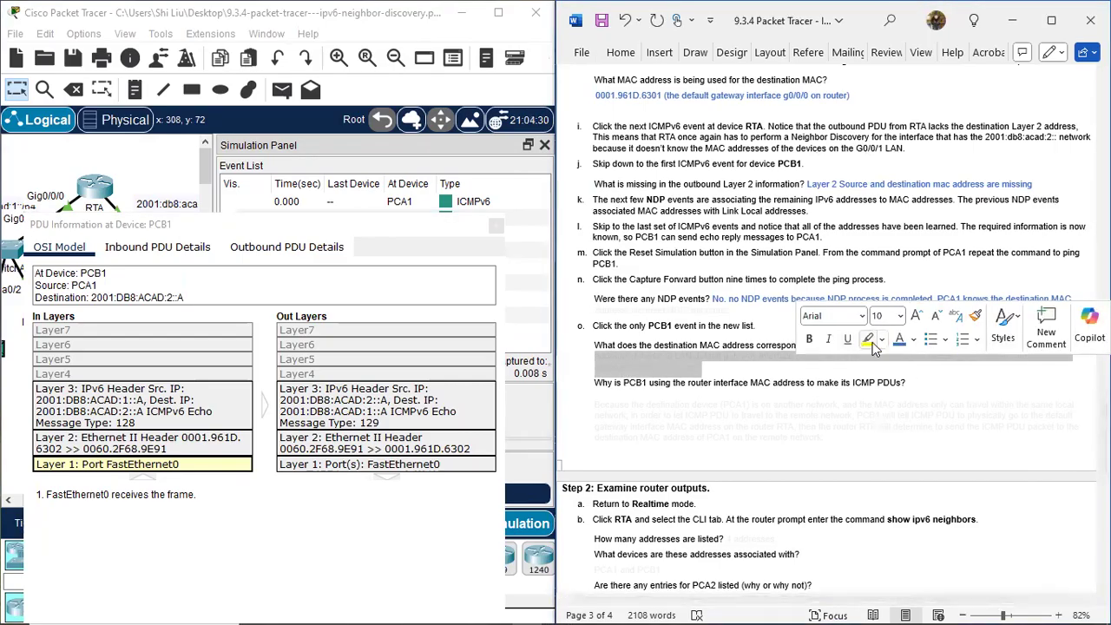
click(836, 400)
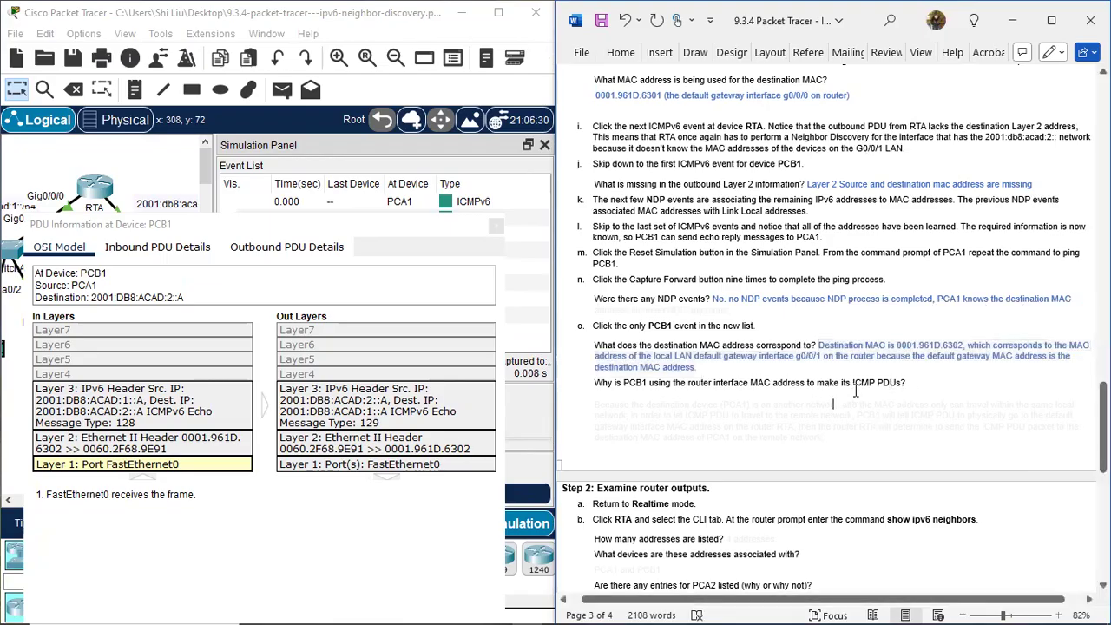
Review the path between PCB1 and PCA1 in the topology, and colour item o's hidden answer on why PCB1 uses the router interface MAC blue.
scroll(855, 391, down, 3)
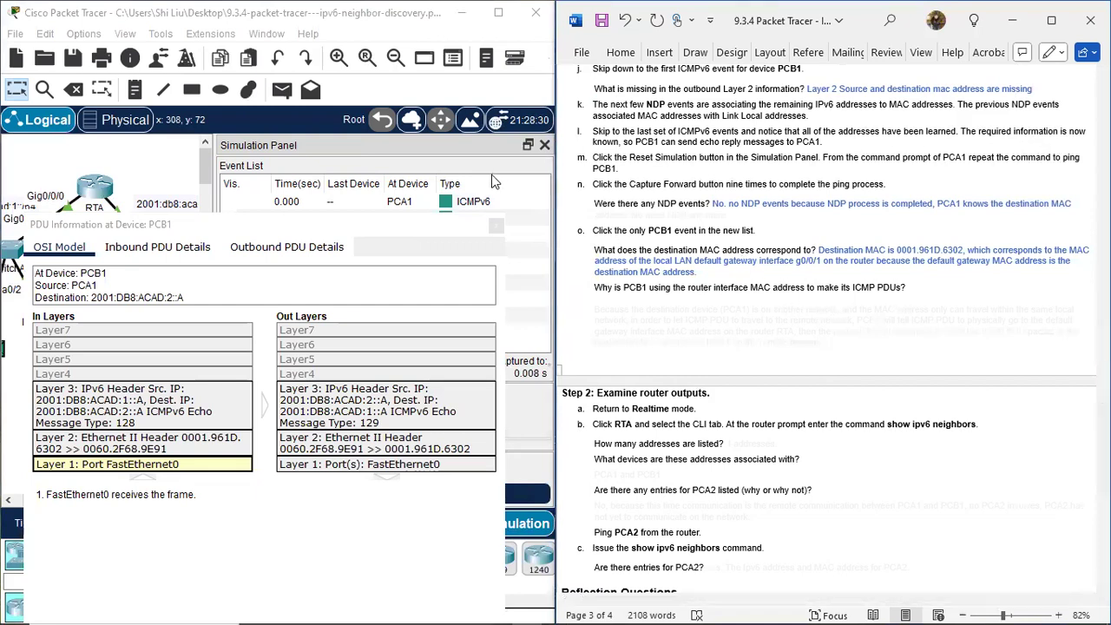
click(456, 242)
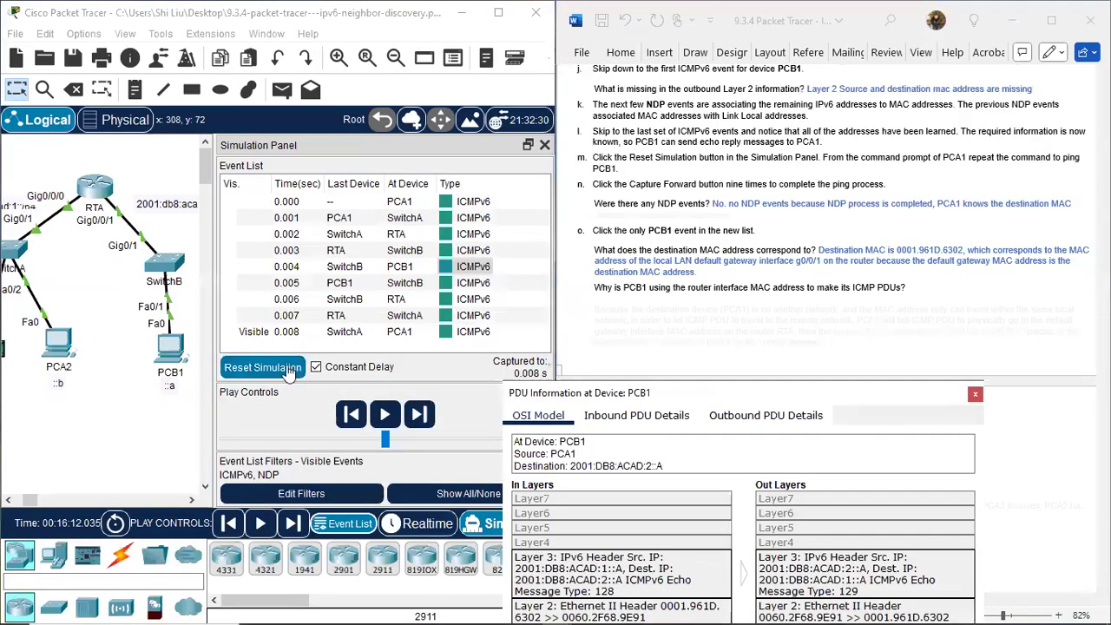
drag(29, 501, 28, 499)
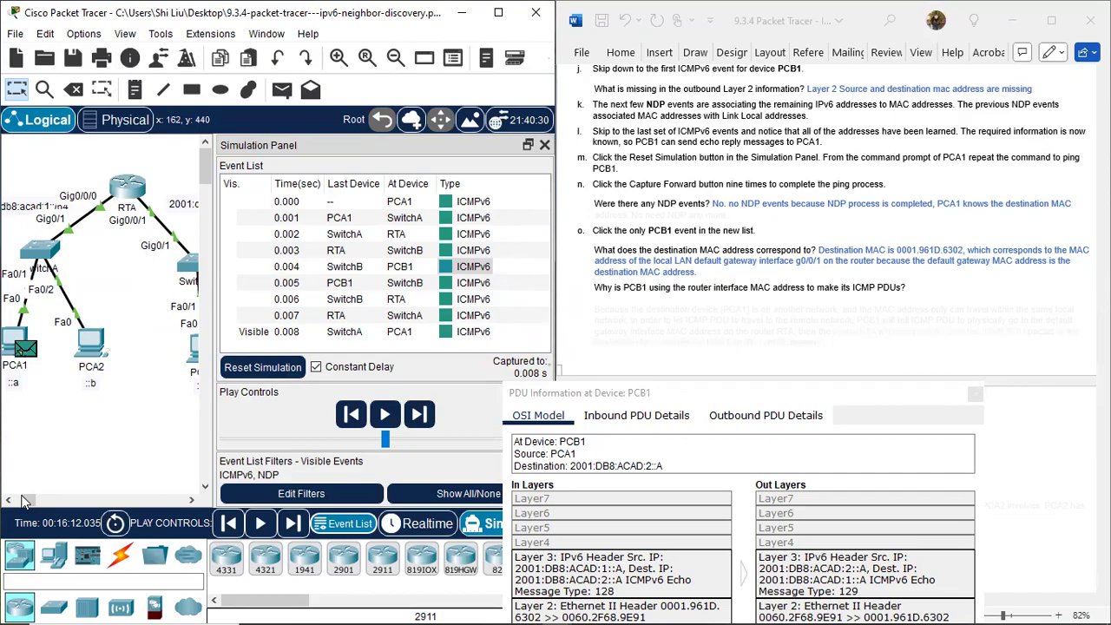
drag(26, 501, 28, 504)
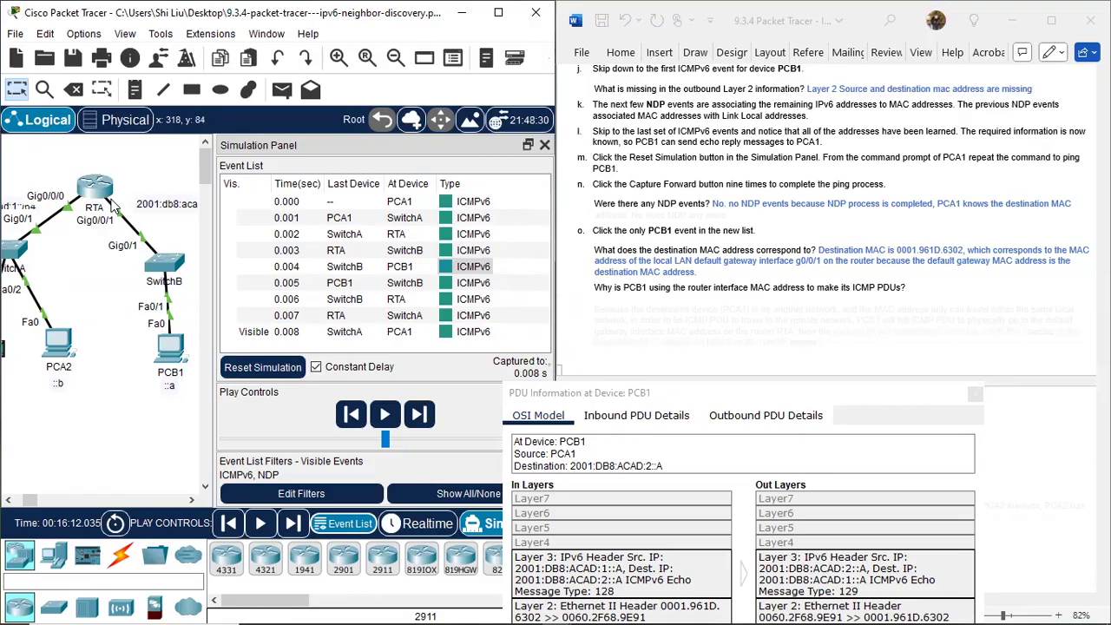
click(838, 314)
drag(595, 304, 901, 345)
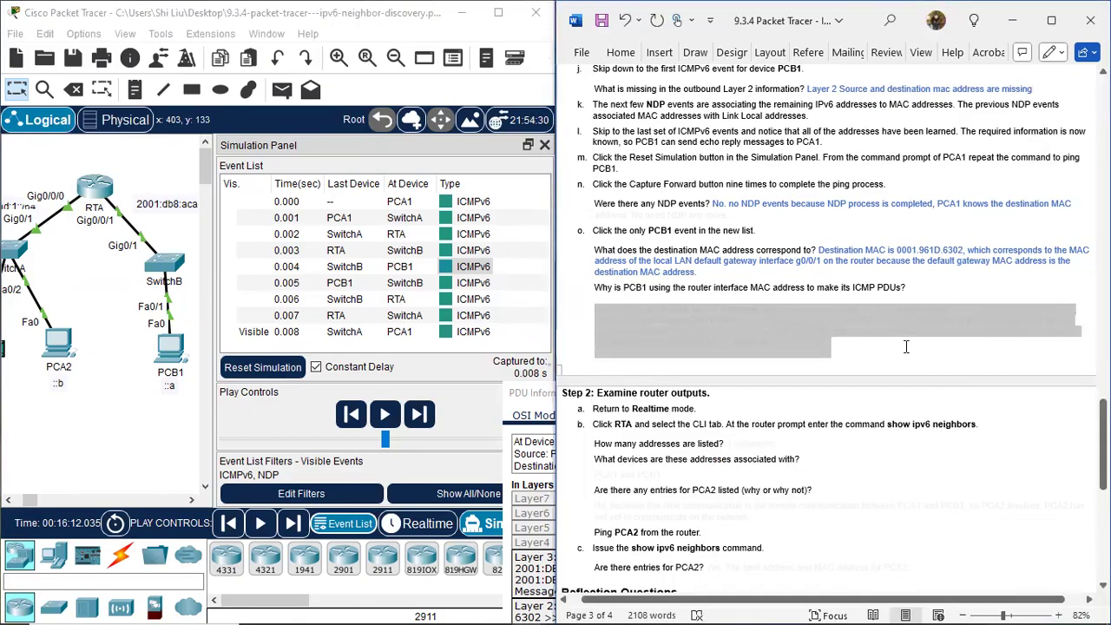
click(899, 319)
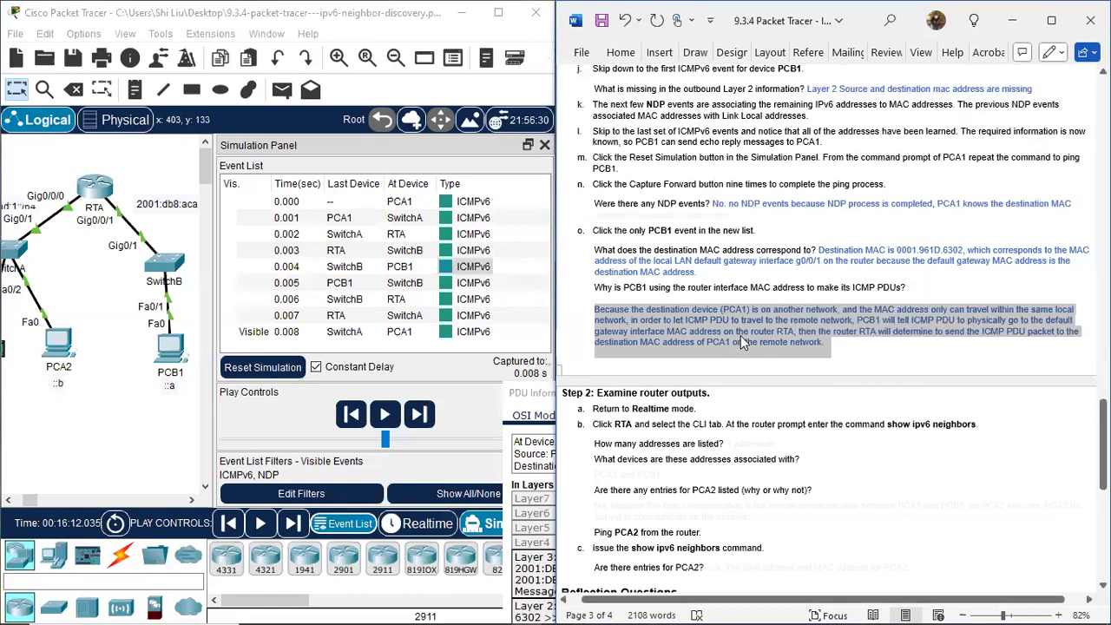
Read Step 2 on examining router outputs and return the simulation to Realtime mode.
click(741, 335)
scroll(823, 326, down, 1)
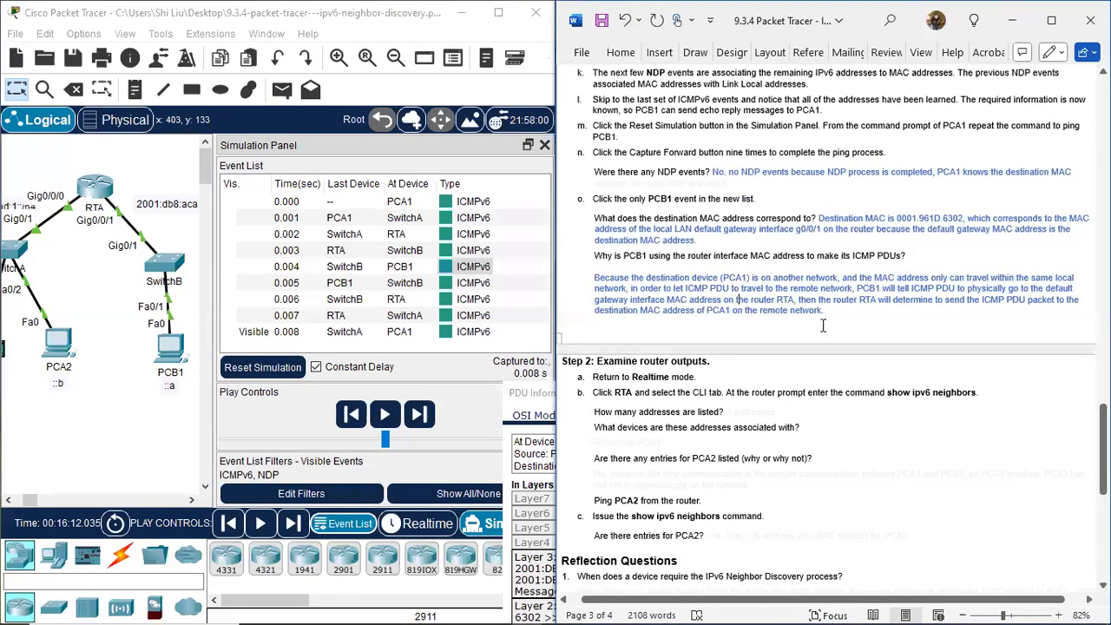
scroll(824, 325, down, 6)
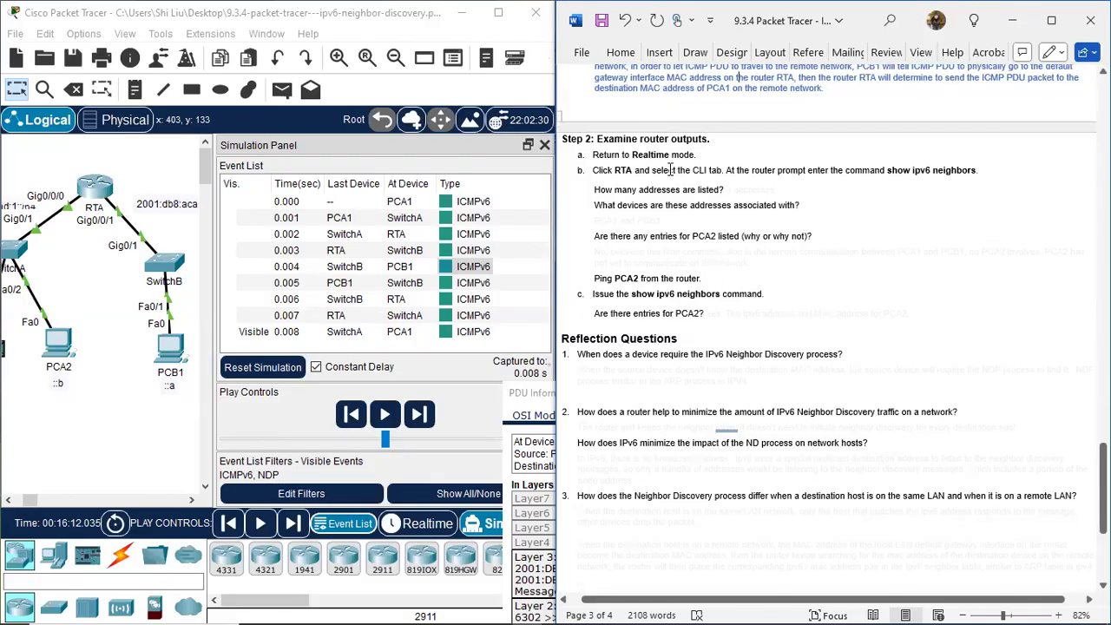
scroll(691, 213, up, 5)
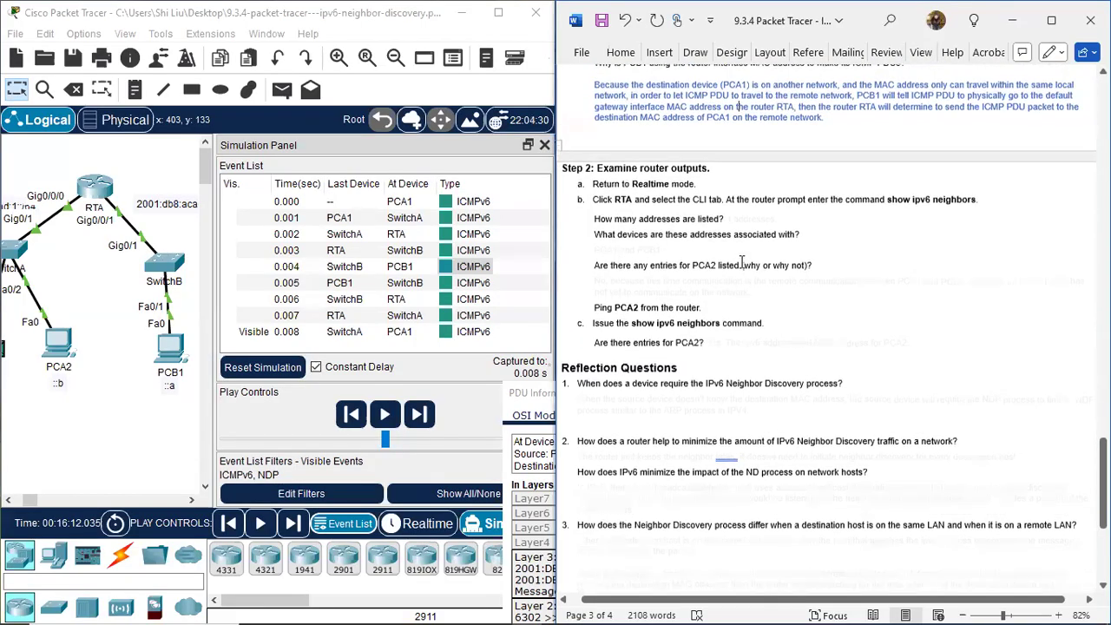
scroll(573, 364, down, 4)
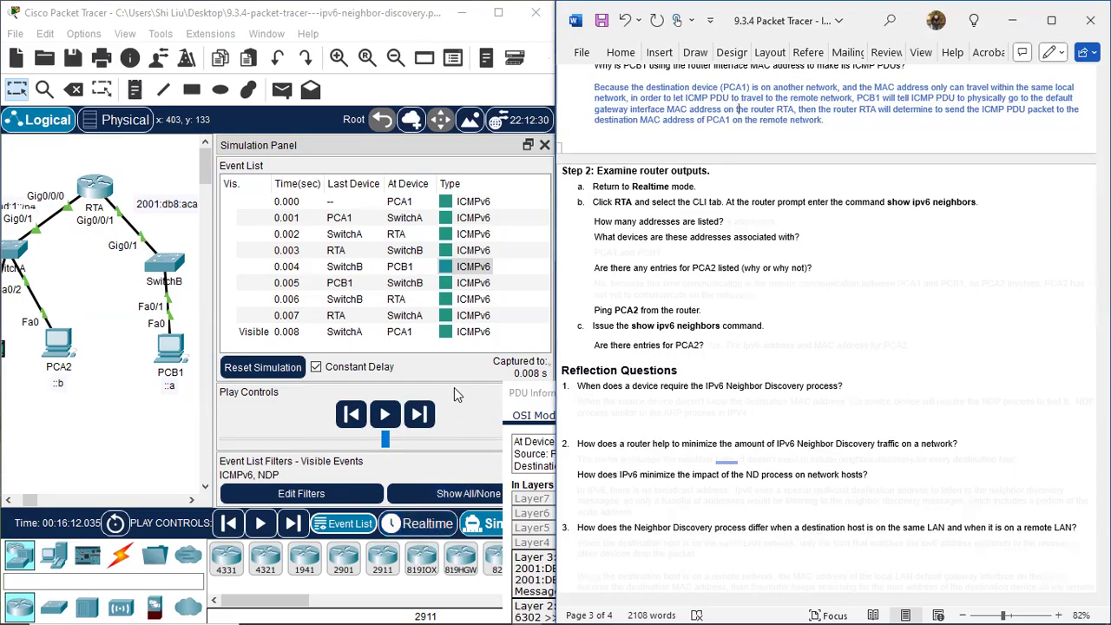
click(413, 526)
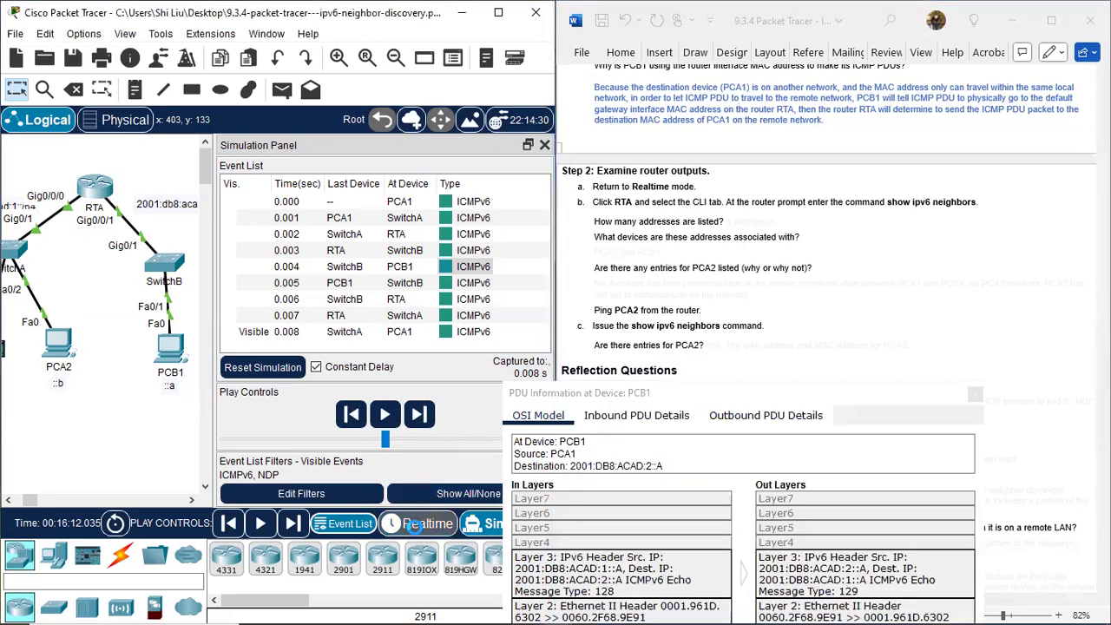
drag(107, 504, 89, 502)
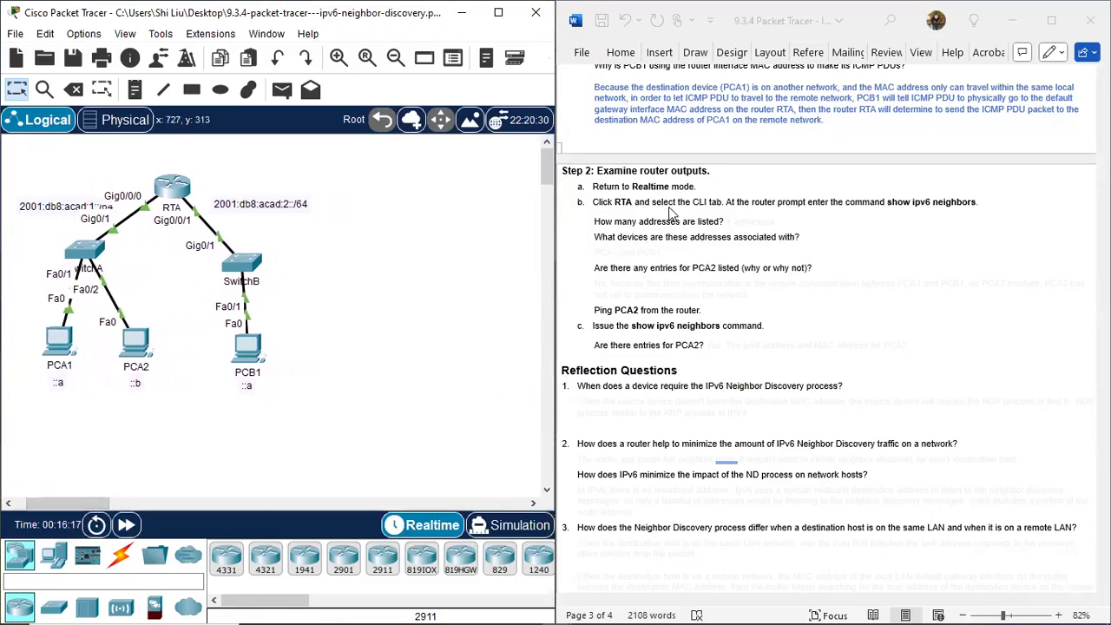
Open RTA's command line and run show ipv6 neighbors.
click(177, 182)
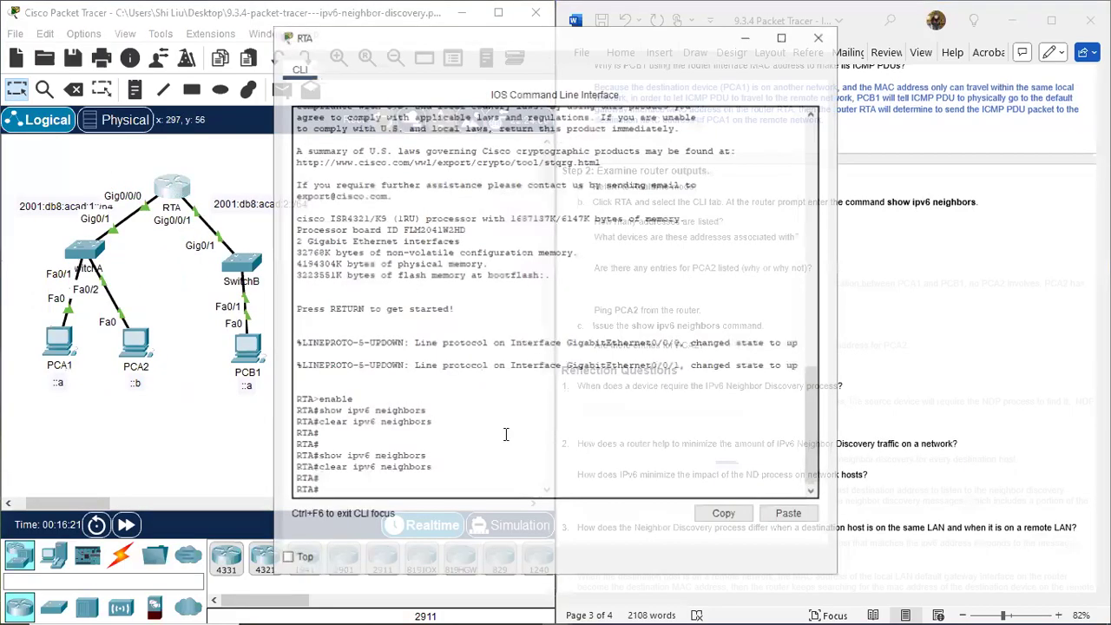
drag(636, 41, 404, 51)
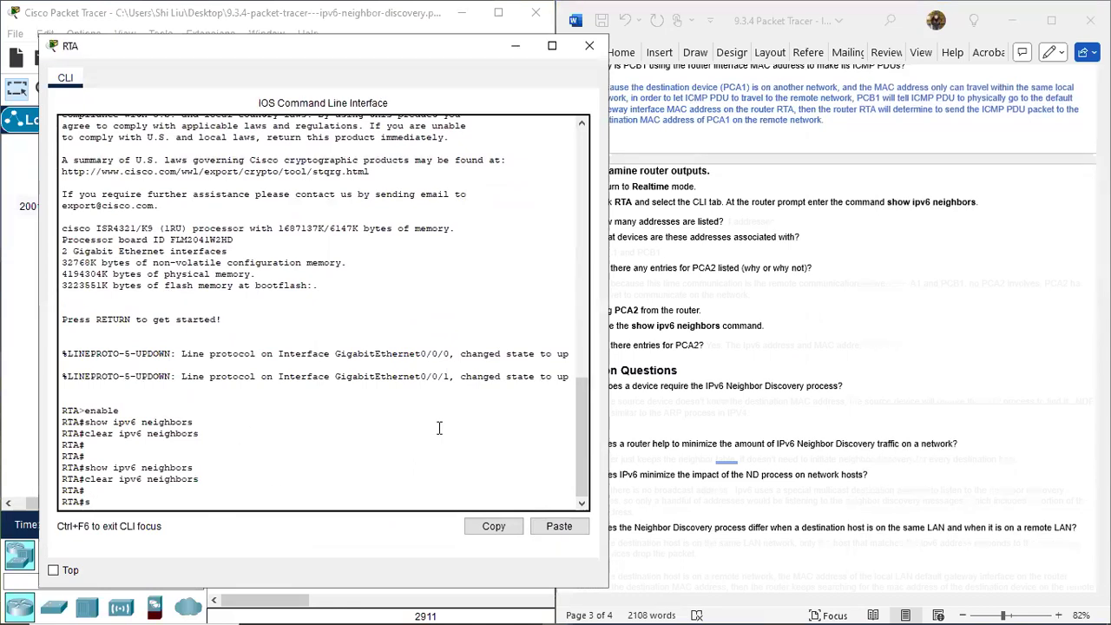
key(Up)
key(Up)
key(Return)
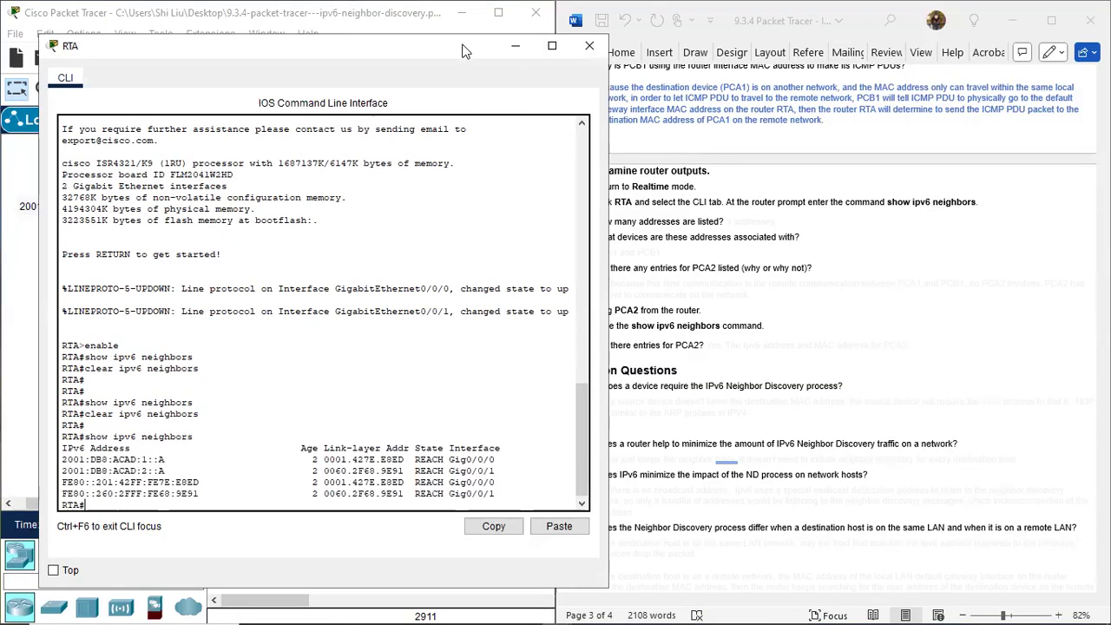
Examine each IPv6 address listed in RTA's neighbor table to count the entries.
drag(458, 41, 416, 41)
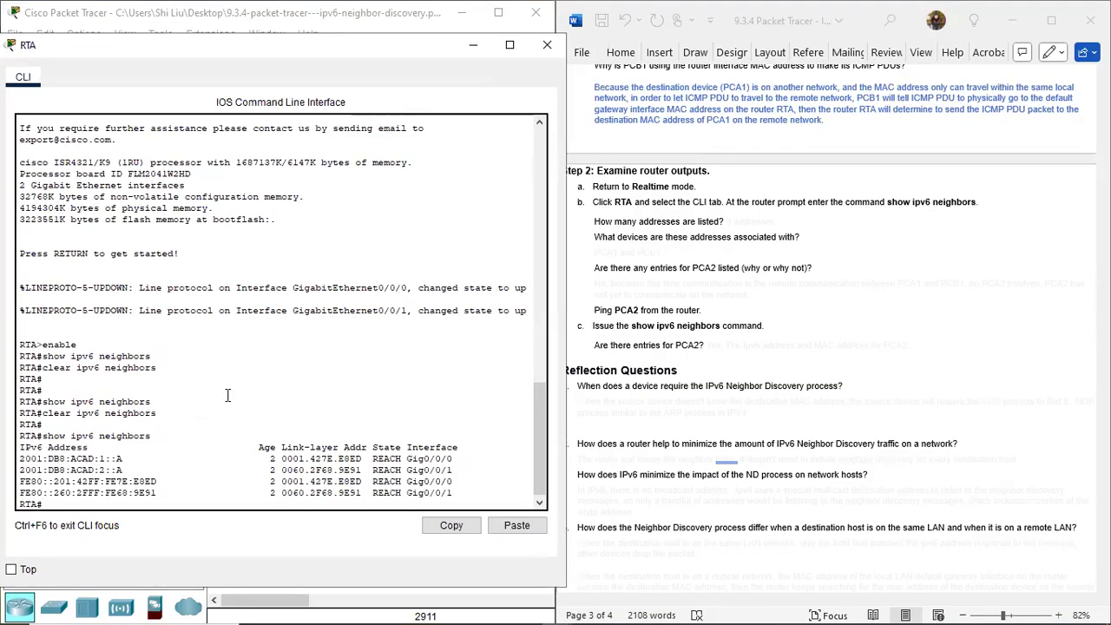
drag(26, 458, 127, 459)
drag(25, 471, 122, 471)
drag(42, 481, 166, 485)
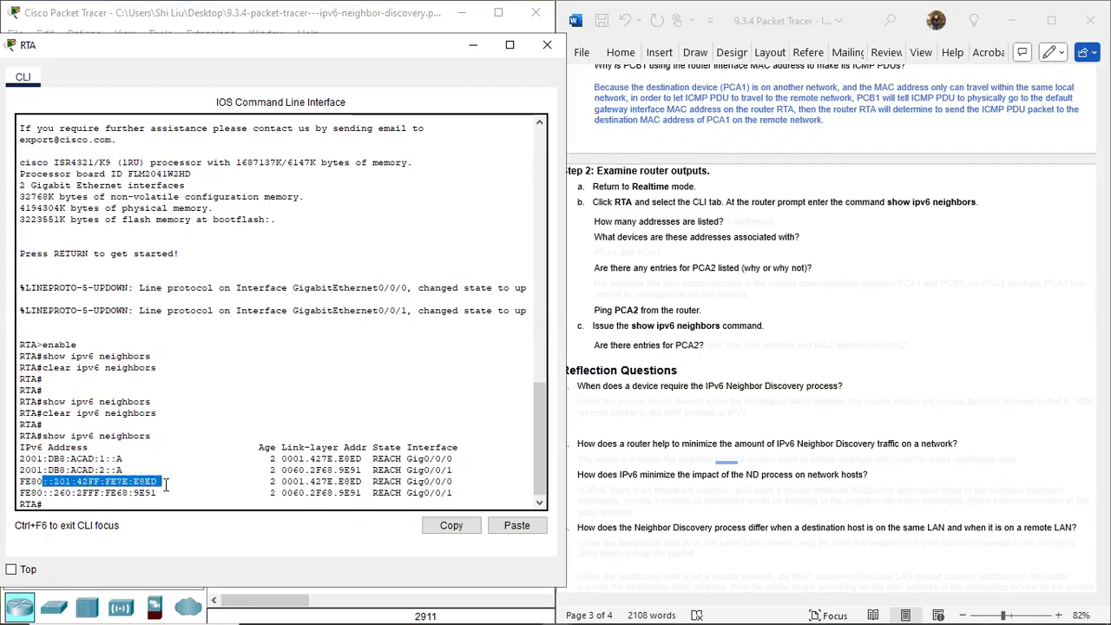
drag(42, 492, 161, 494)
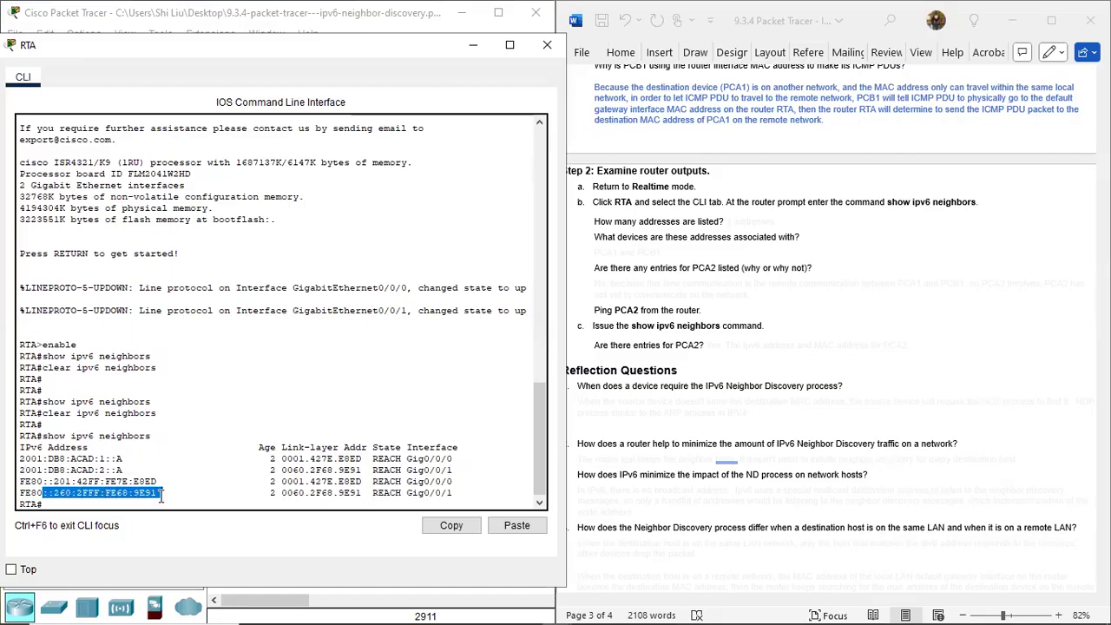
Colour item b's hidden answers about how many addresses are listed and which devices they are associated with blue.
click(747, 219)
mouse_move(726, 221)
mouse_down()
mouse_move(790, 228)
mouse_move(731, 226)
mouse_up()
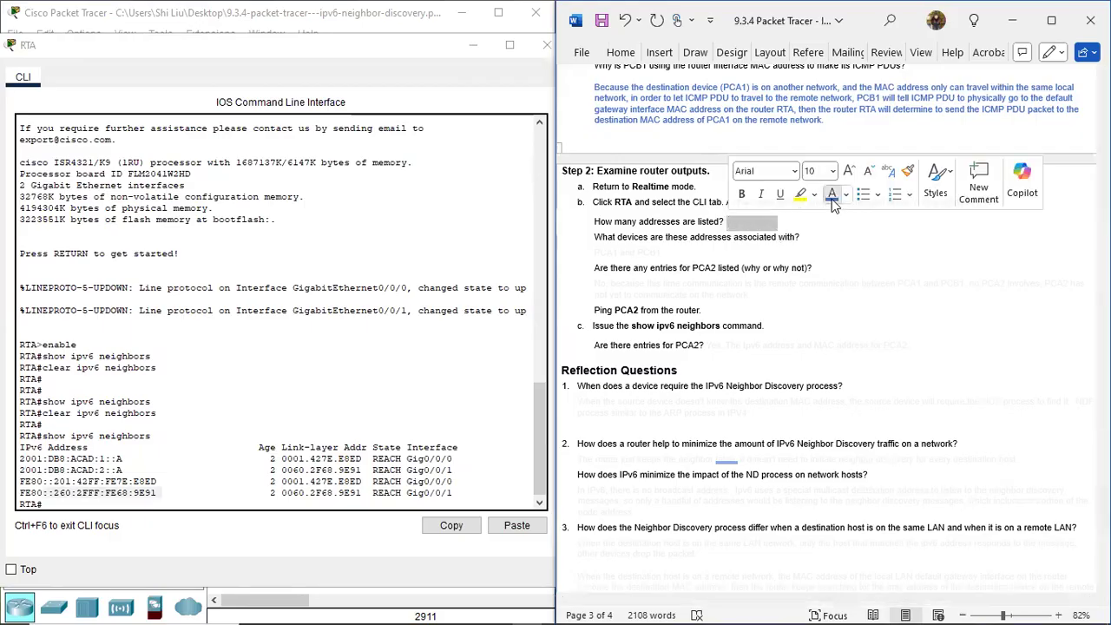
text(4 addresses.)
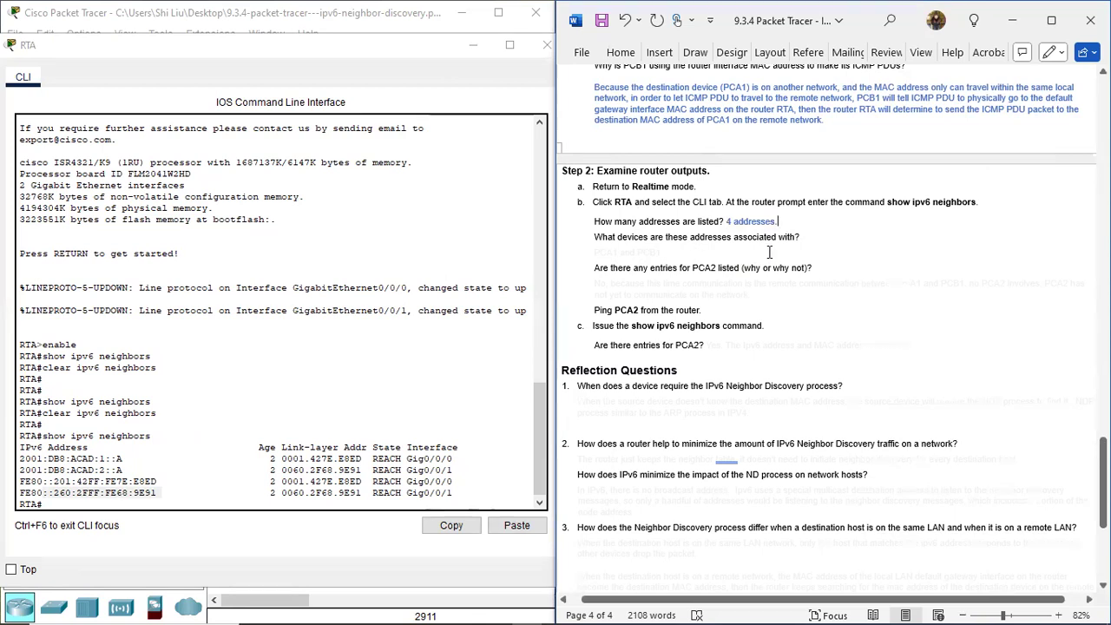
drag(664, 249, 594, 255)
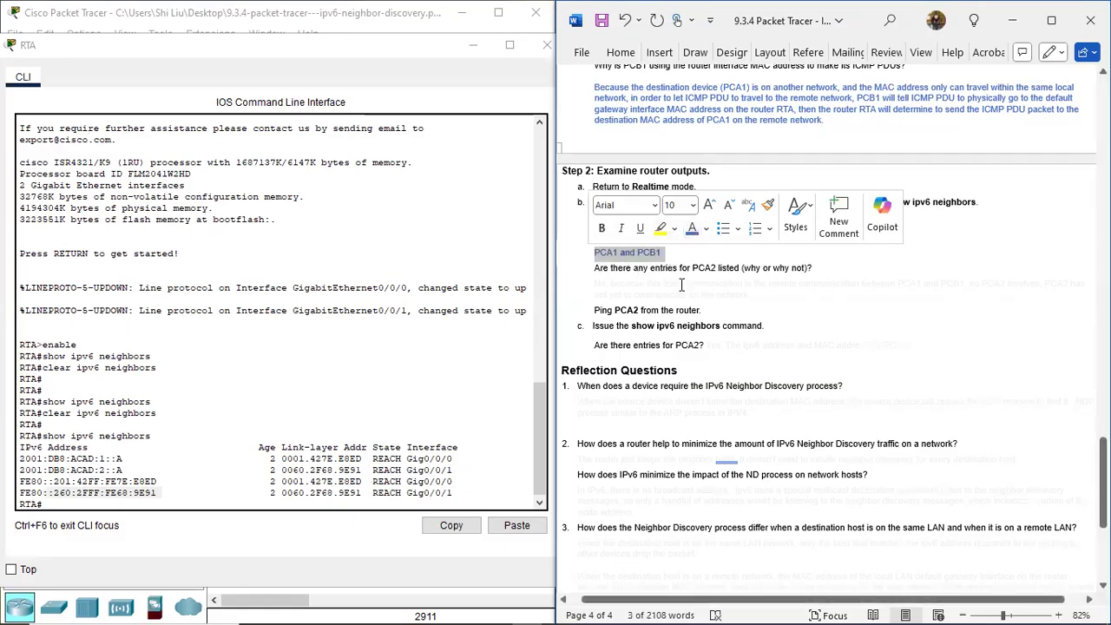
click(700, 299)
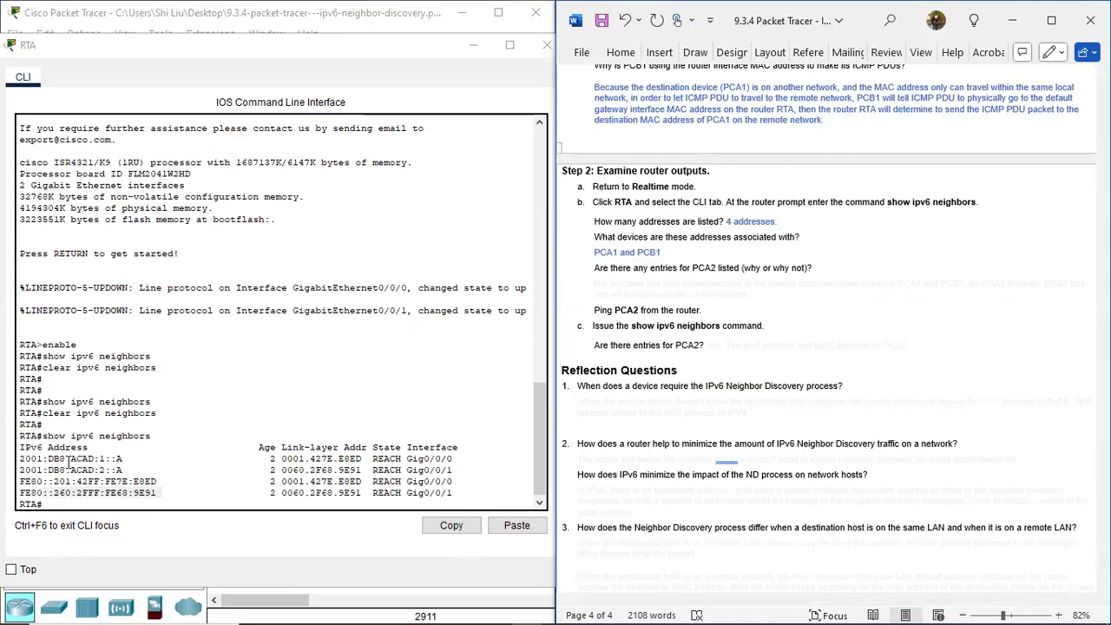
Examine RTA's neighbor table, matching the global and link-local addresses of PCA1 and PCB1 with their link-layer addresses.
drag(20, 447, 119, 457)
drag(109, 458, 105, 458)
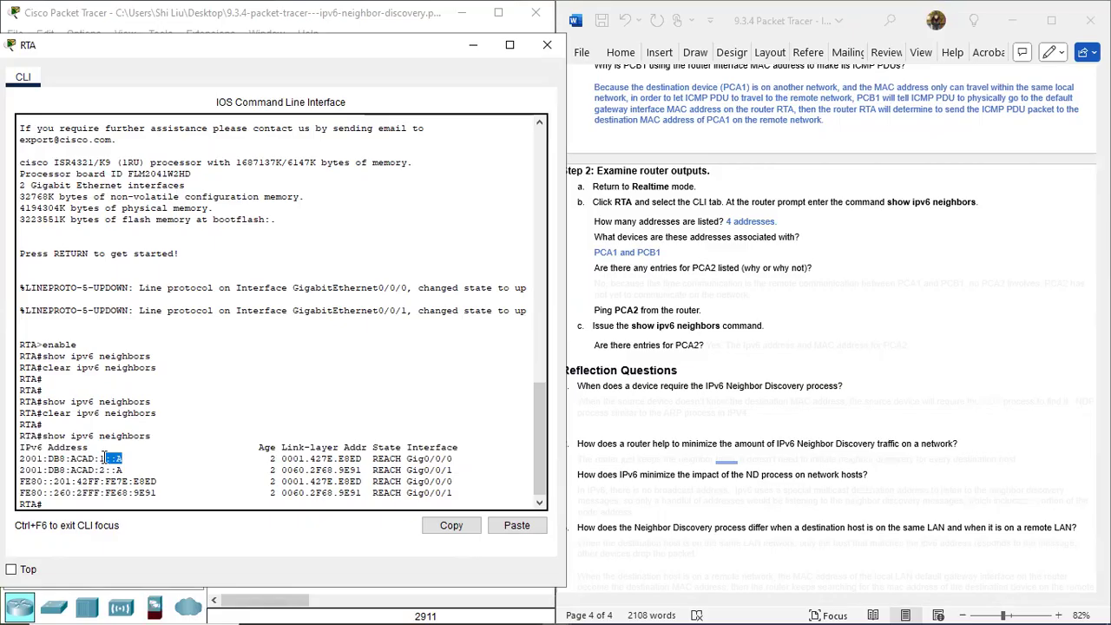
drag(157, 481, 21, 482)
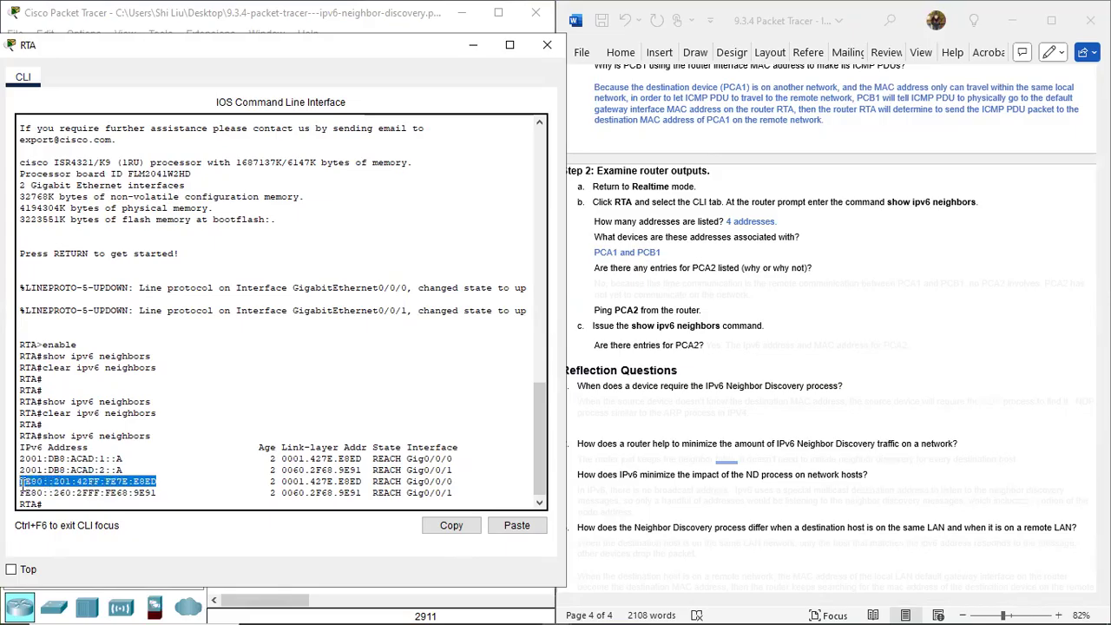
drag(124, 470, 21, 469)
drag(158, 492, 20, 490)
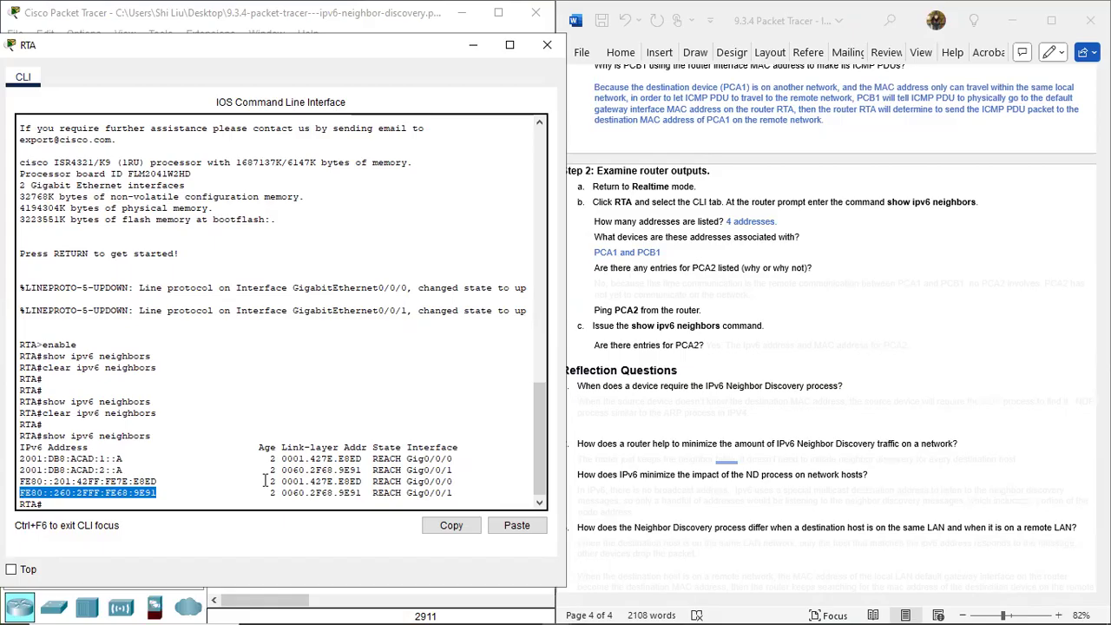
drag(356, 458, 280, 461)
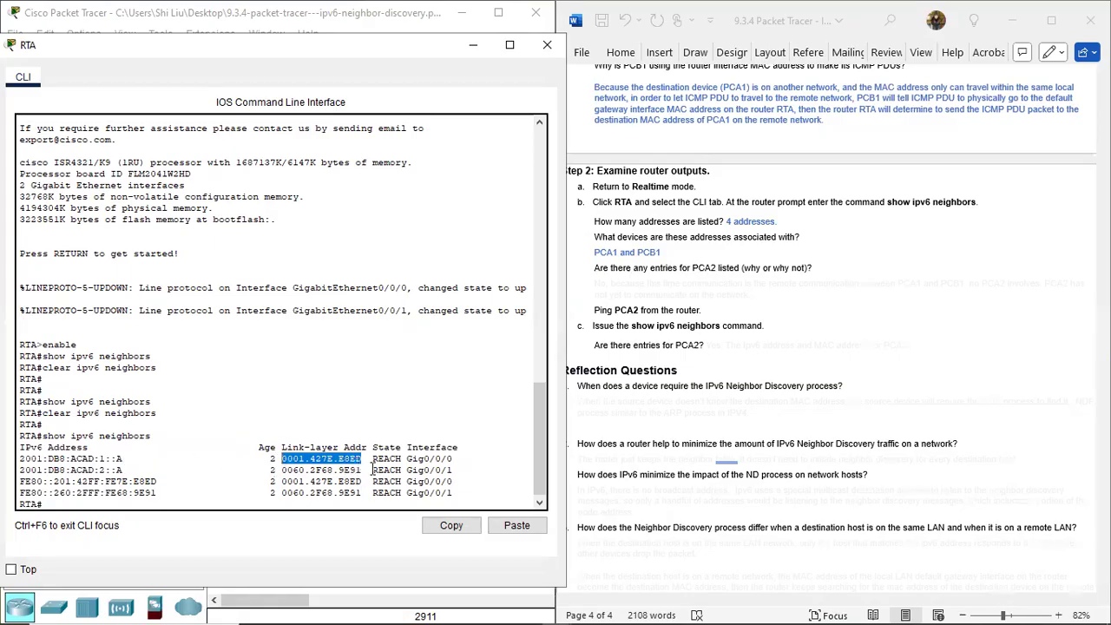
drag(369, 481, 452, 481)
double_click(280, 482)
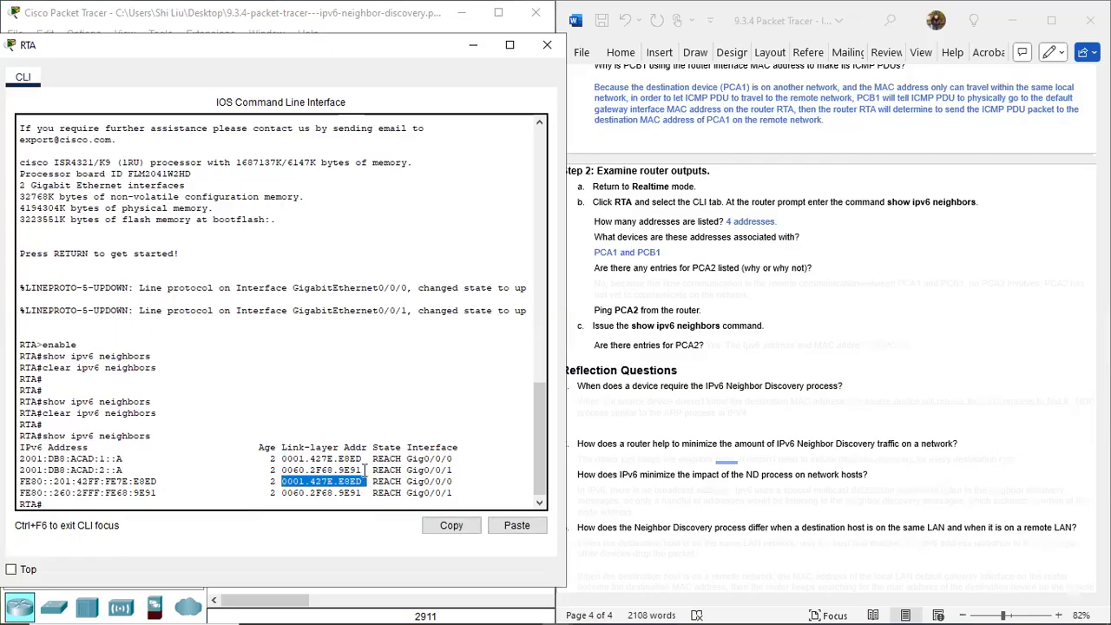
drag(365, 470, 300, 493)
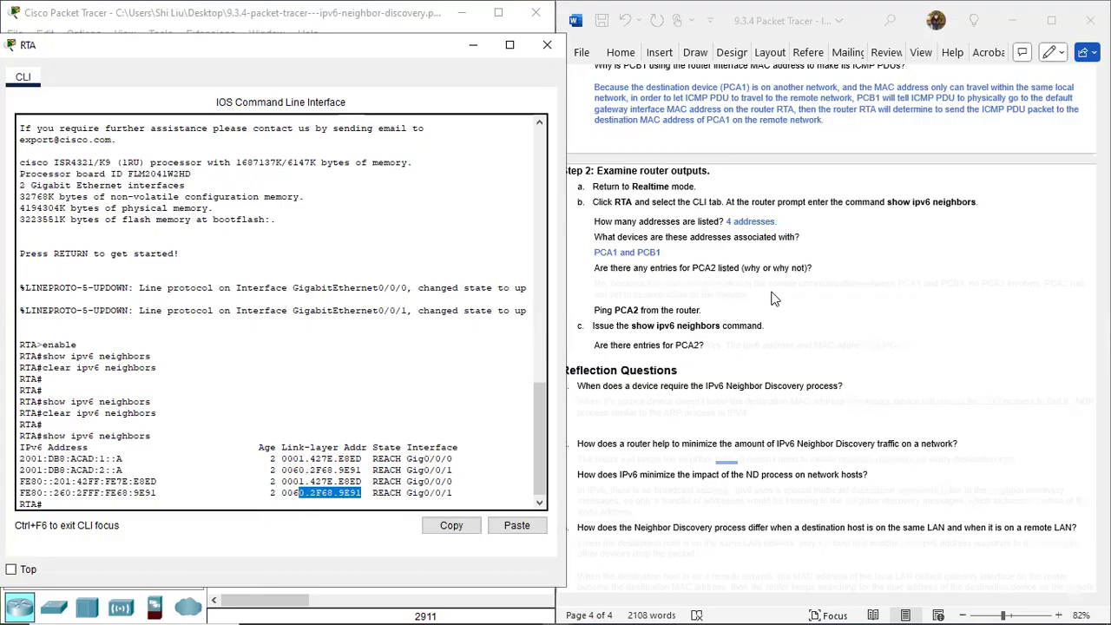
Colour item b's hidden answer about whether entries for PCA2 are listed blue.
click(646, 289)
drag(599, 282, 766, 291)
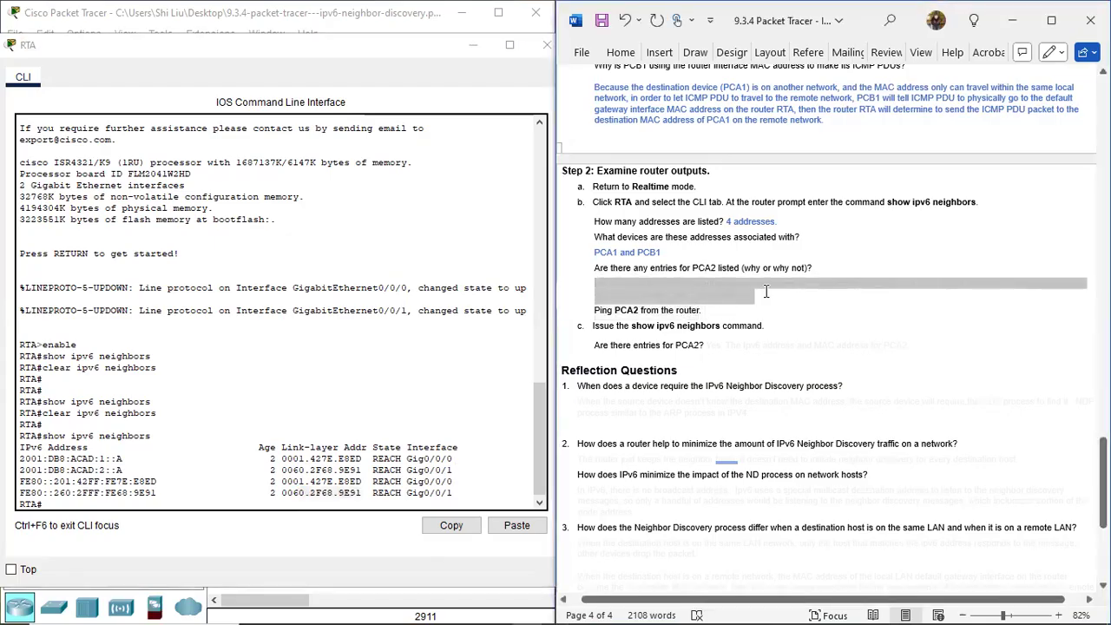
click(868, 263)
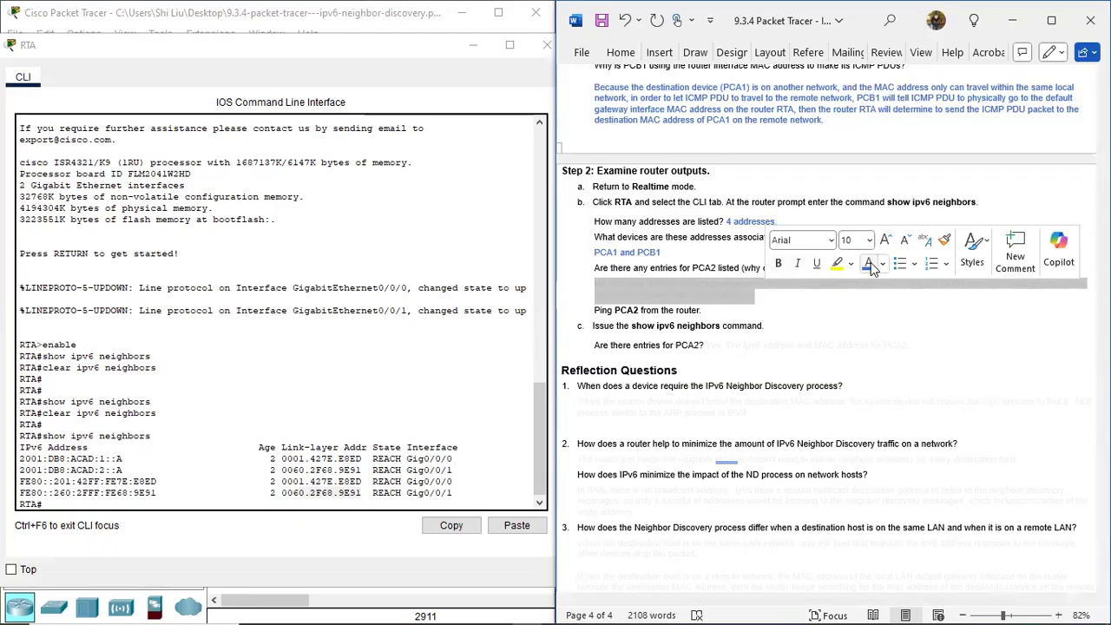
click(831, 333)
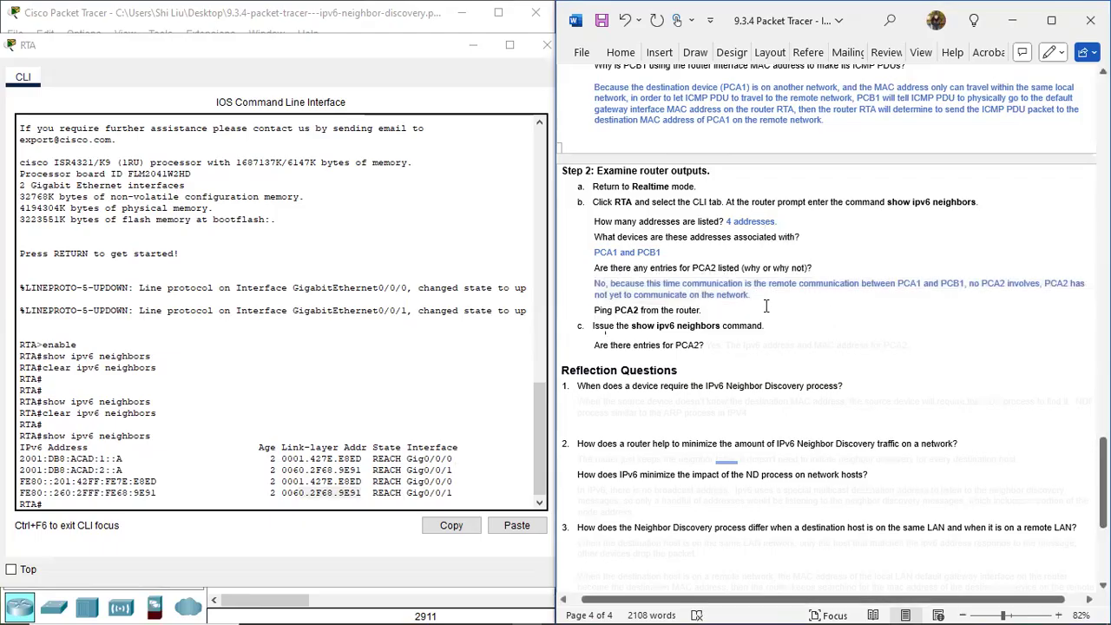
Move RTA's command-line window aside to review PCA2's addressing in the topology and the remaining instructions in the document.
click(302, 52)
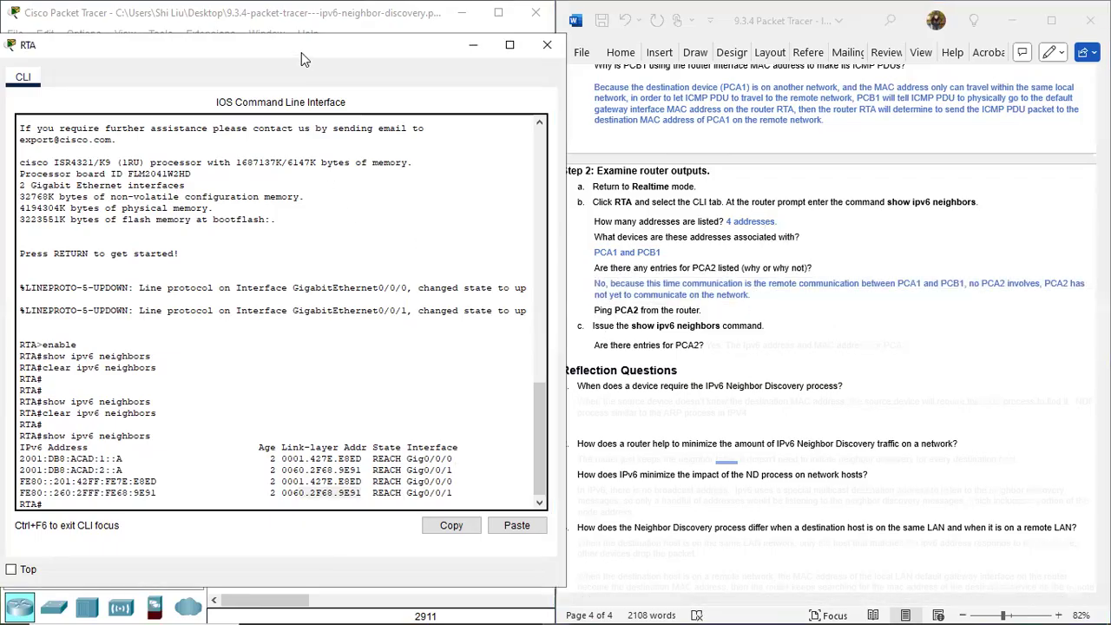
drag(305, 53, 700, 375)
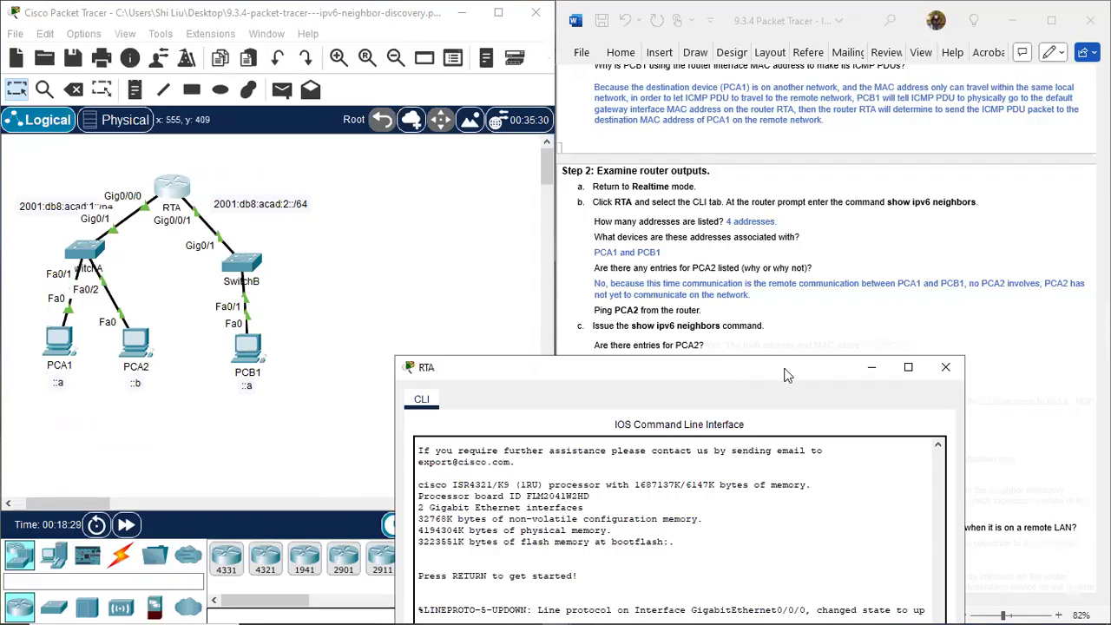
drag(786, 375, 493, 174)
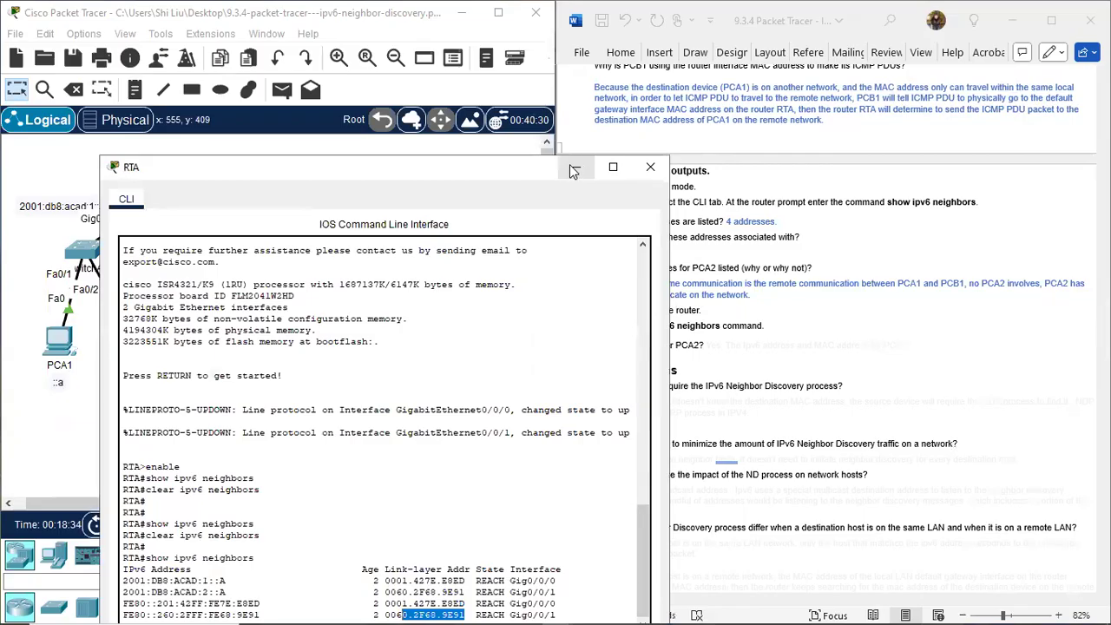
drag(498, 175, 973, 387)
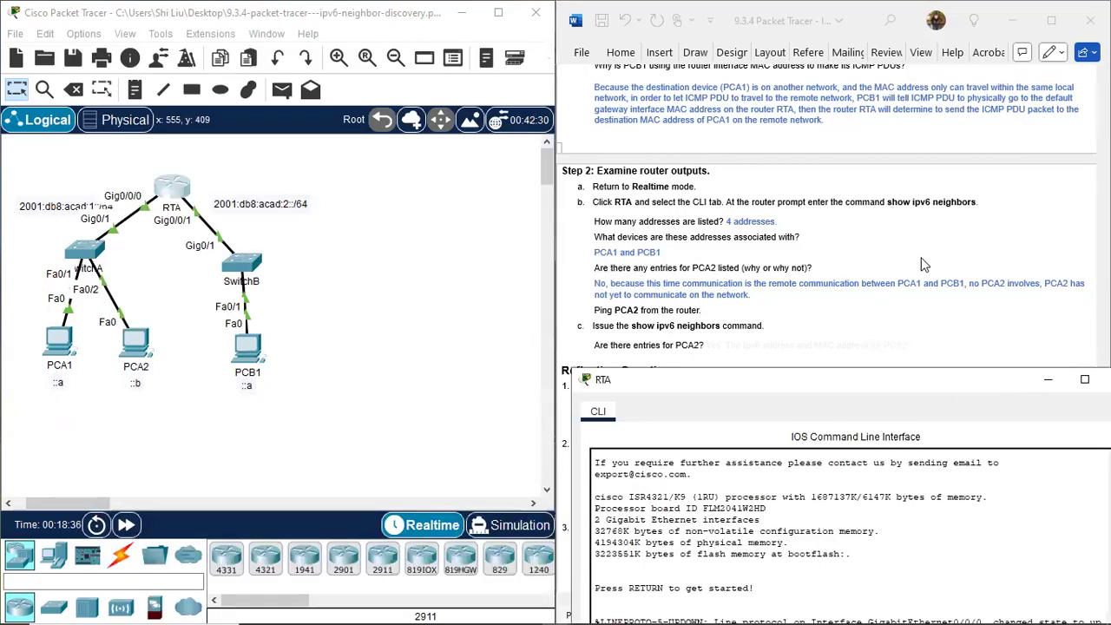
scroll(764, 257, down, 5)
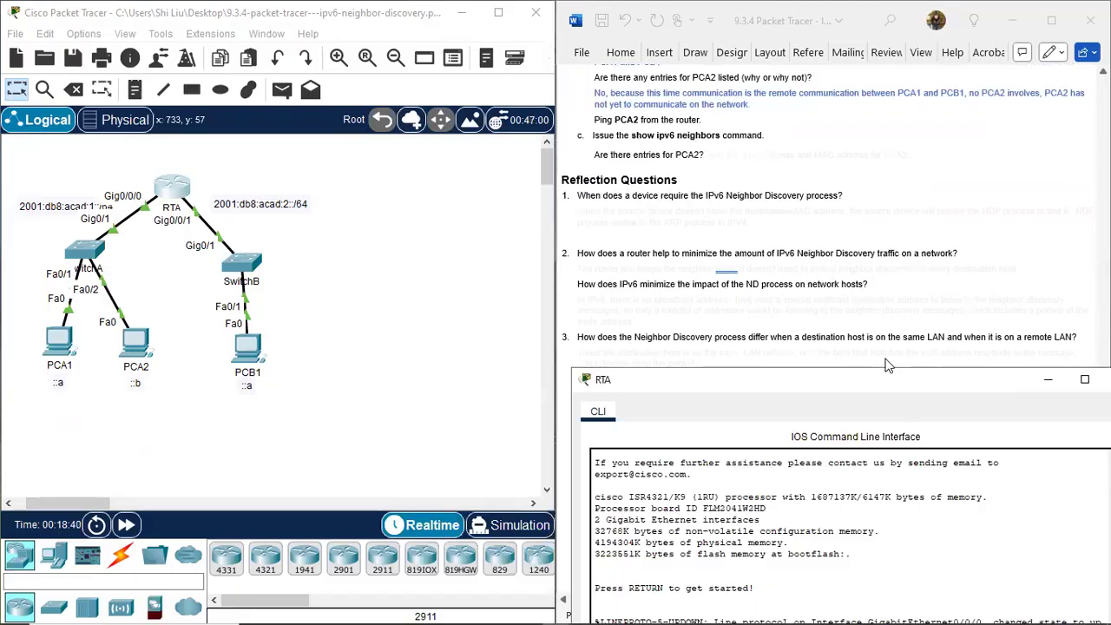
Ping PCA2 at 2001:db8:acad:1::b from RTA's command line.
drag(888, 381, 749, 94)
click(583, 556)
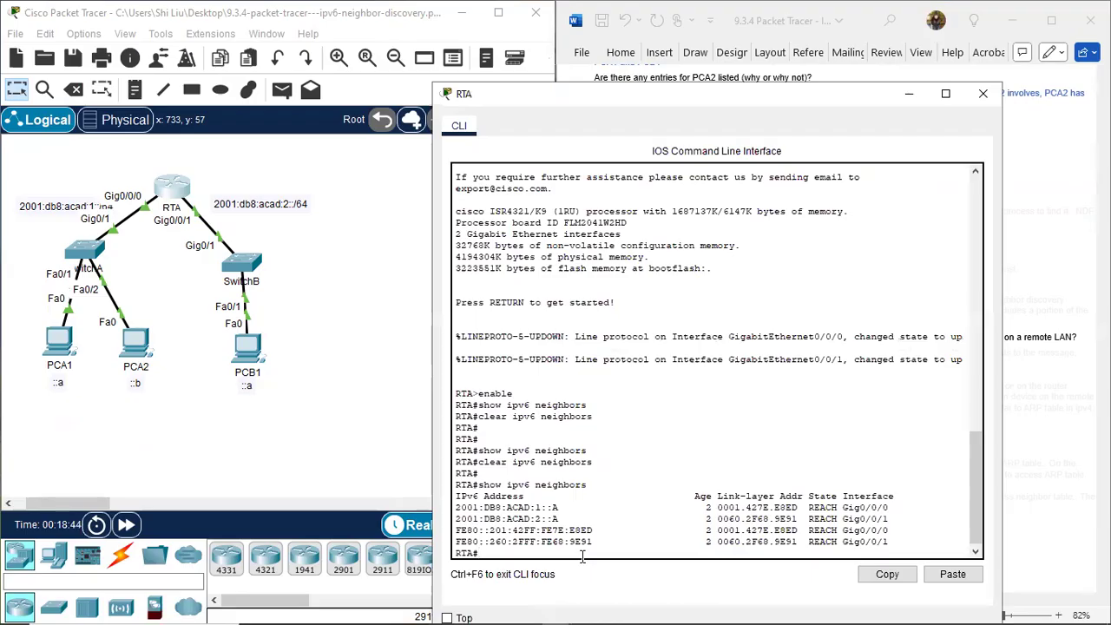
key(Return)
key(Return)
text(ping)
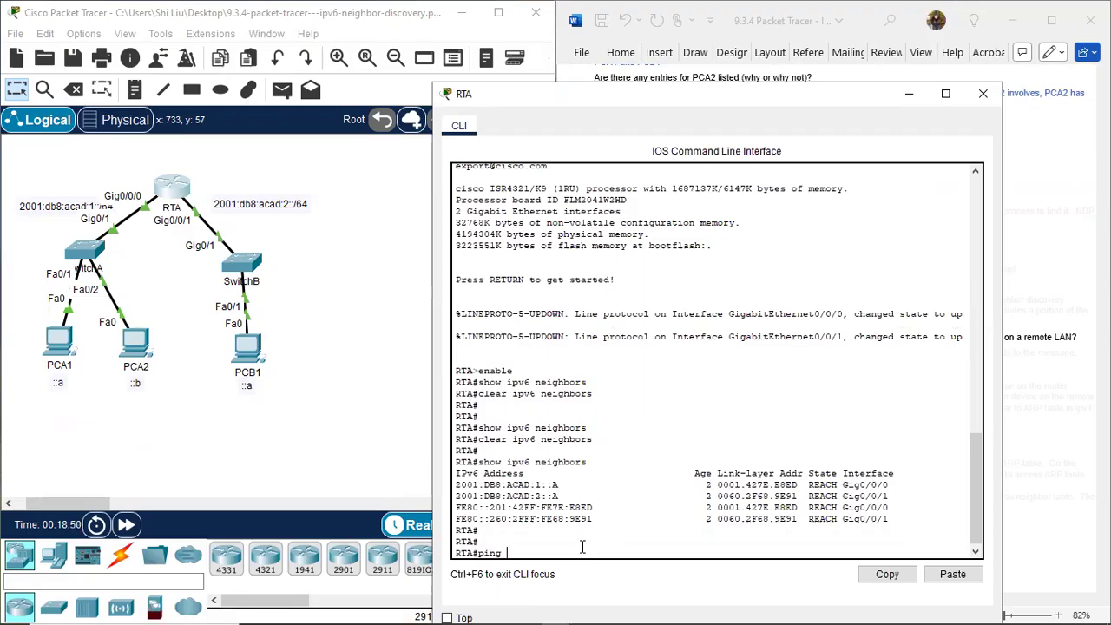
text( 2001:db8:acad:1::)
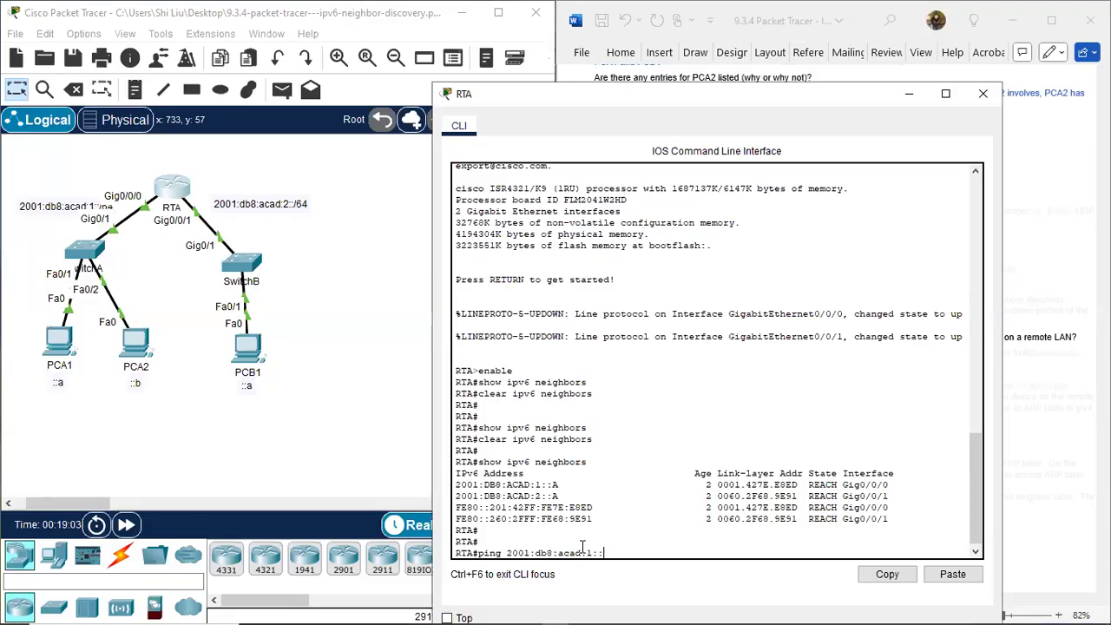
text(b)
key(Return)
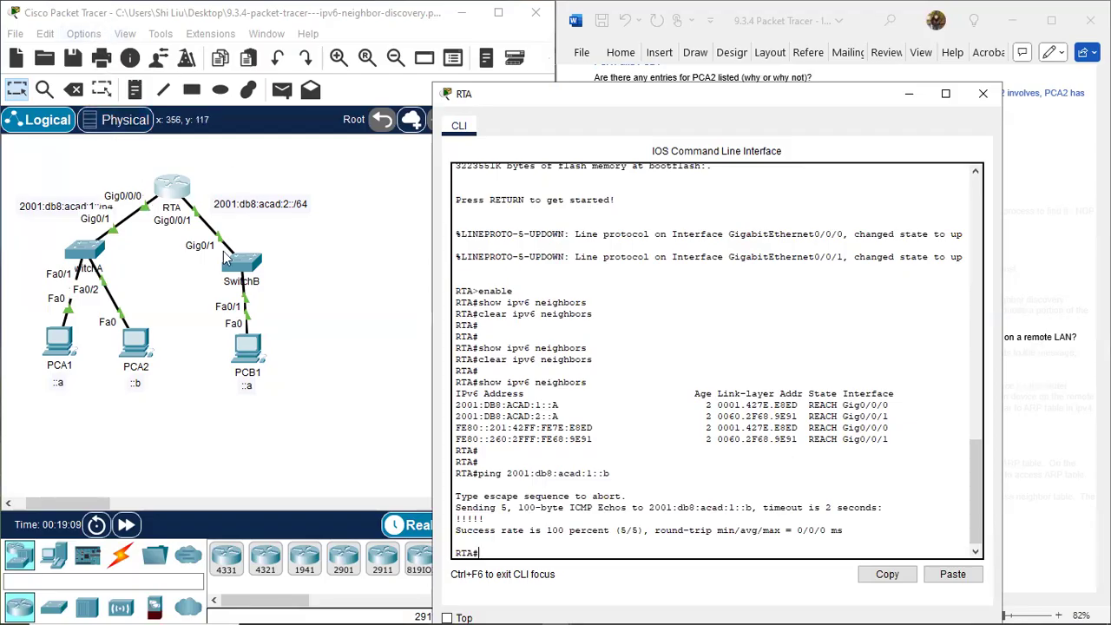
Turn off the preference that always shows port labels in the logical workspace.
click(94, 33)
click(109, 53)
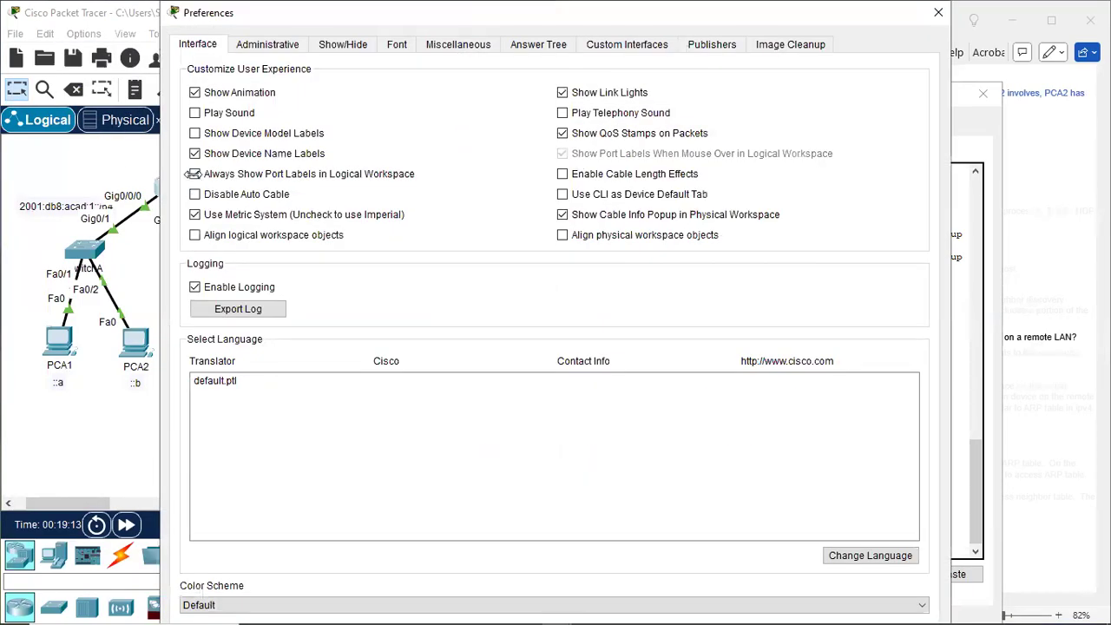
click(195, 173)
click(938, 13)
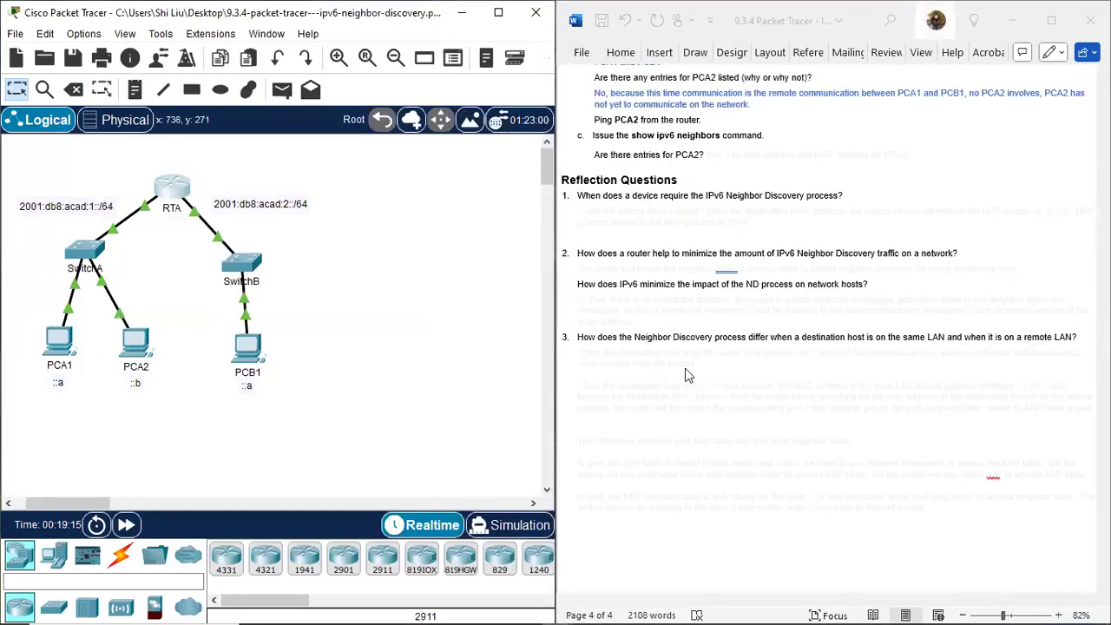
Reopen RTA's command line, place its window beside the document, and run show ipv6 neighbors again.
click(180, 188)
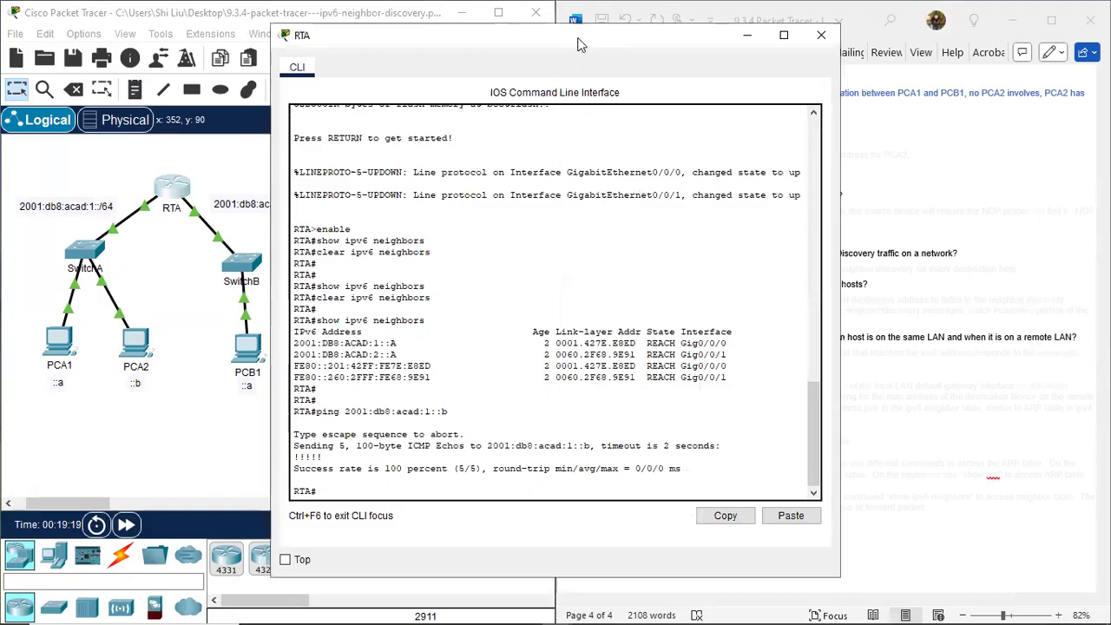
drag(581, 45, 248, 119)
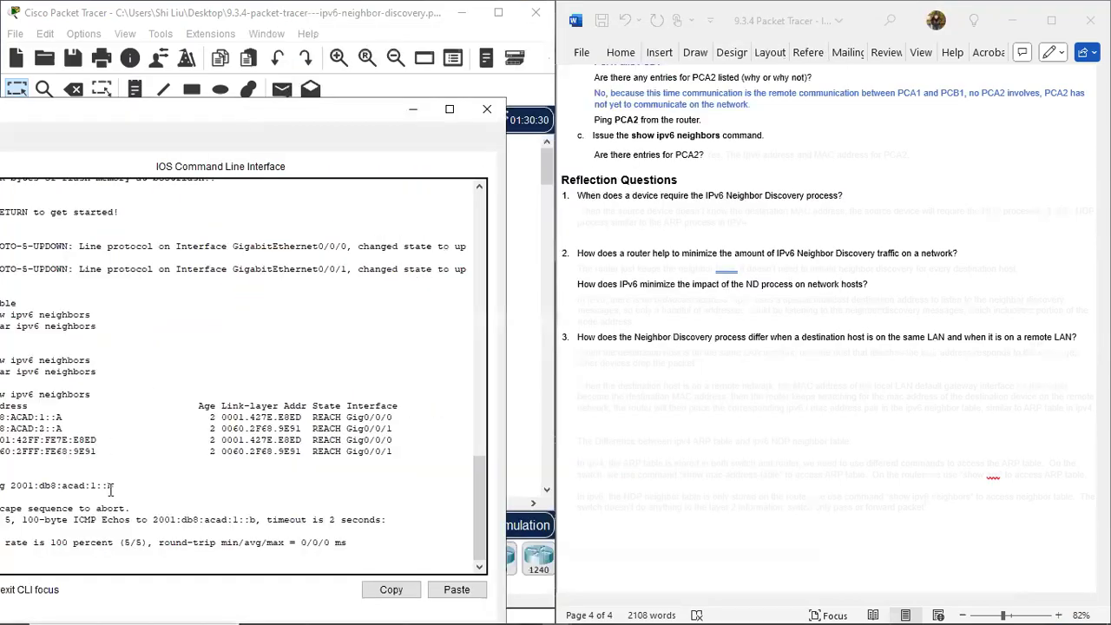
drag(298, 69, 299, 66)
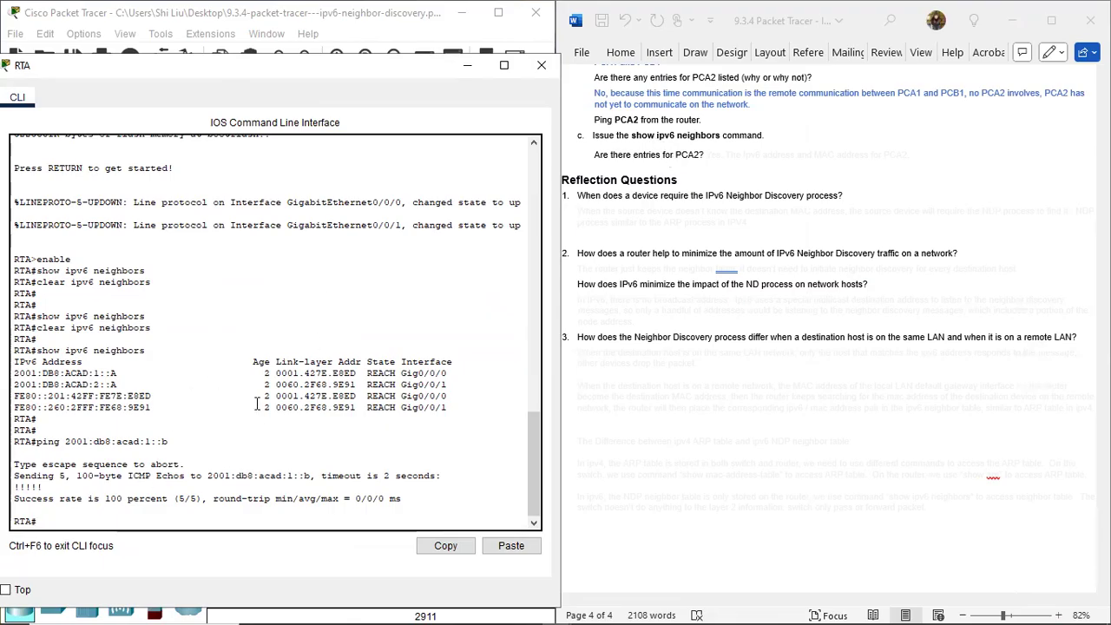
key(Up)
key(Up)
key(Return)
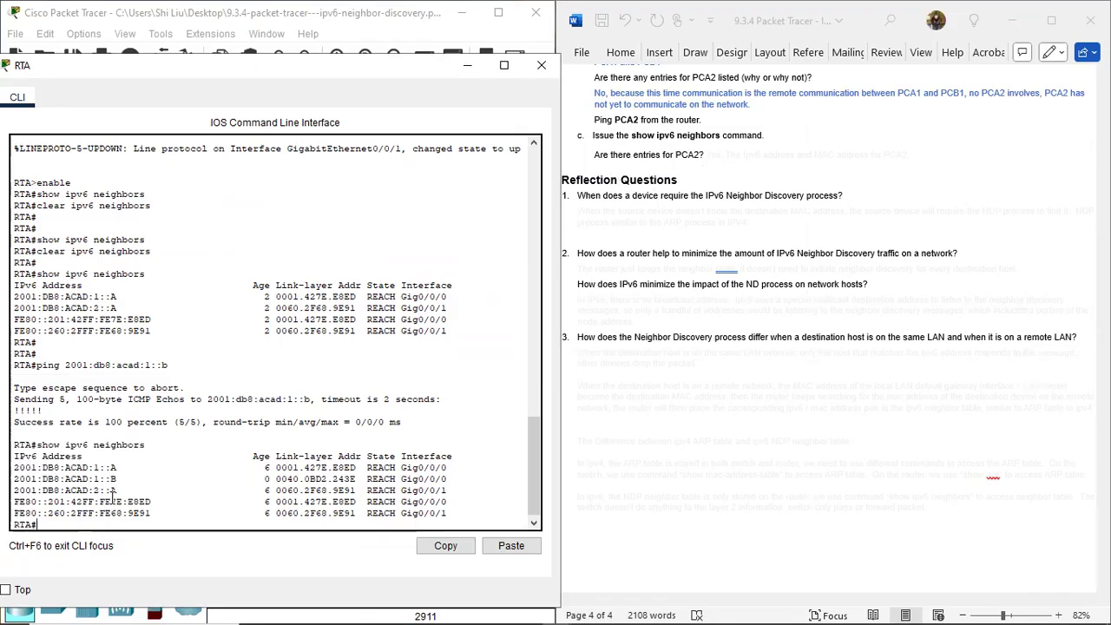
Check PCA2's IPv6 and link-layer addresses in the neighbor table, and colour item c's hidden answer blue.
drag(121, 478, 14, 480)
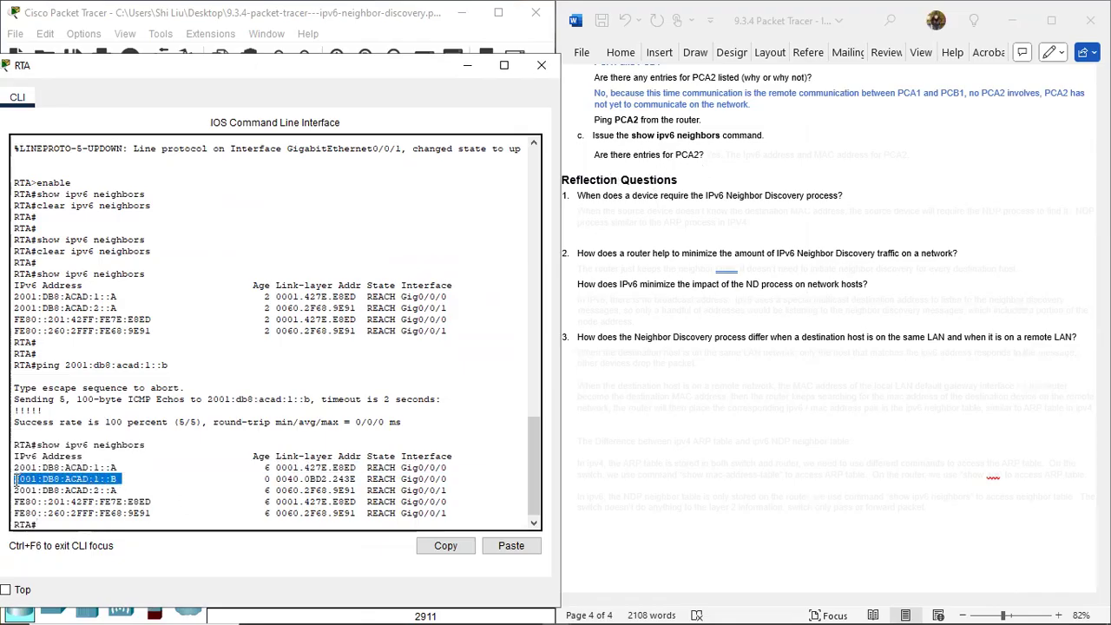
drag(276, 478, 358, 479)
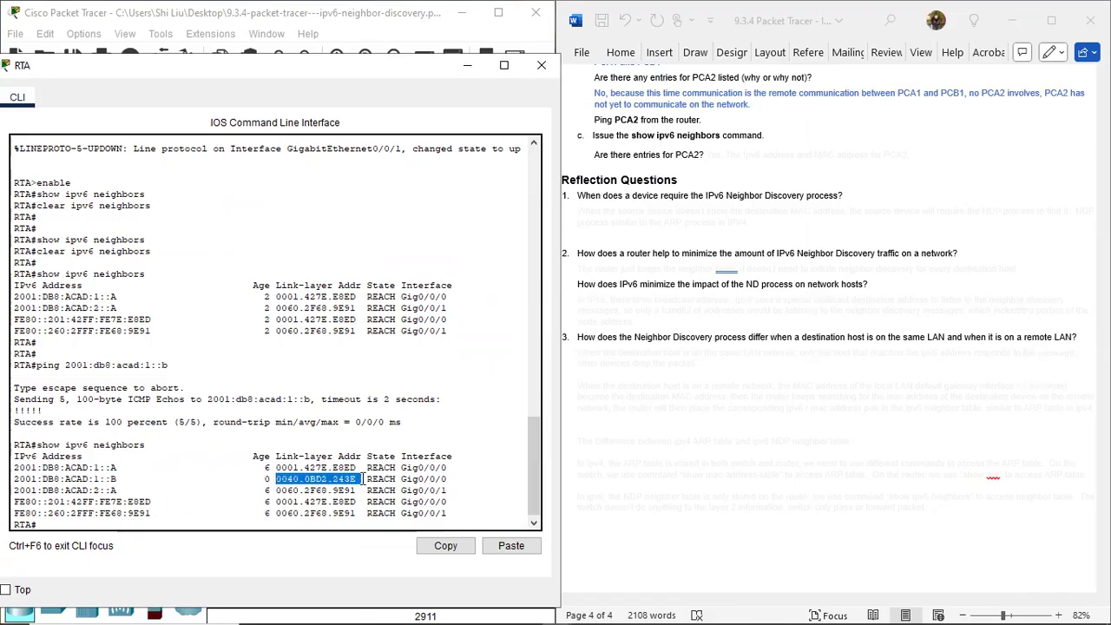
click(726, 150)
drag(707, 154, 1036, 157)
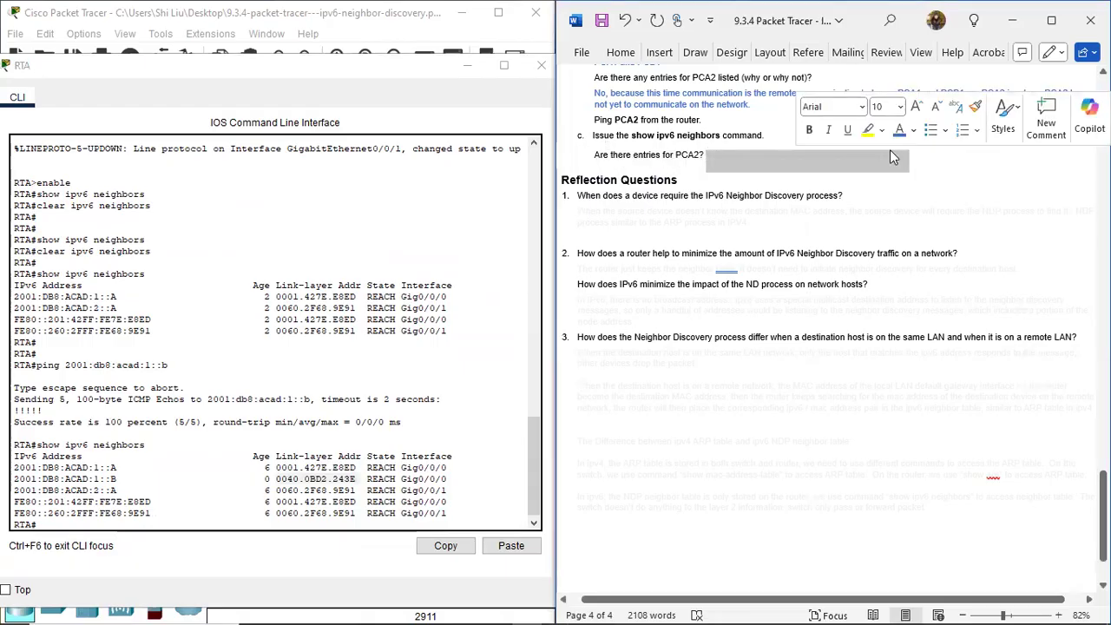
Move RTA's window clear of the topology and compare PCA1's link-local address with its link-layer address segment by segment.
click(418, 86)
drag(419, 78, 1014, 93)
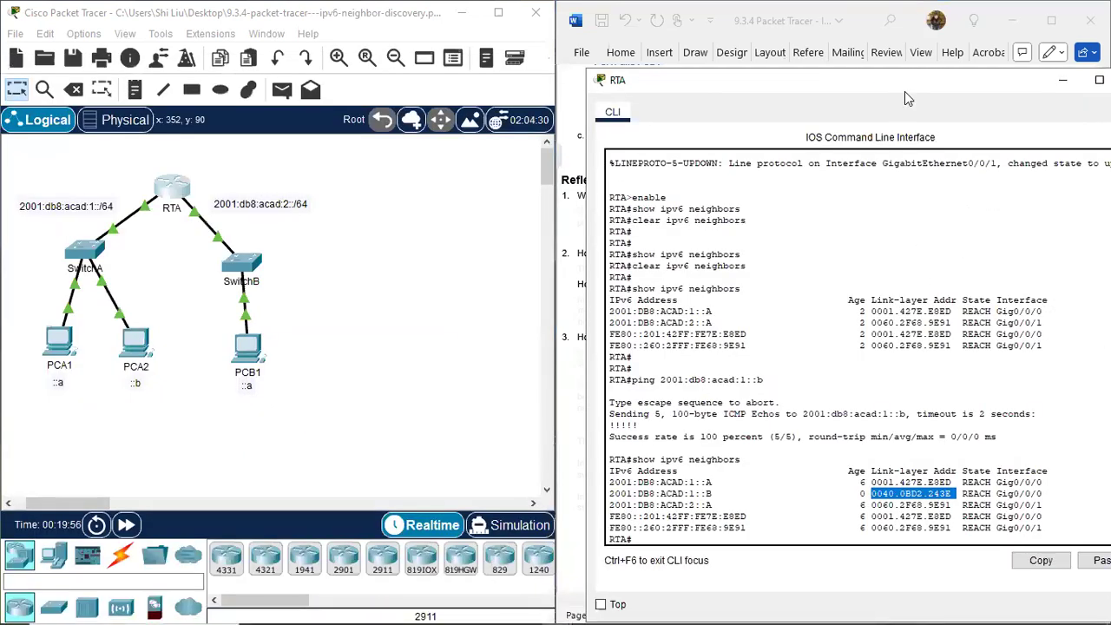
drag(887, 89, 799, 61)
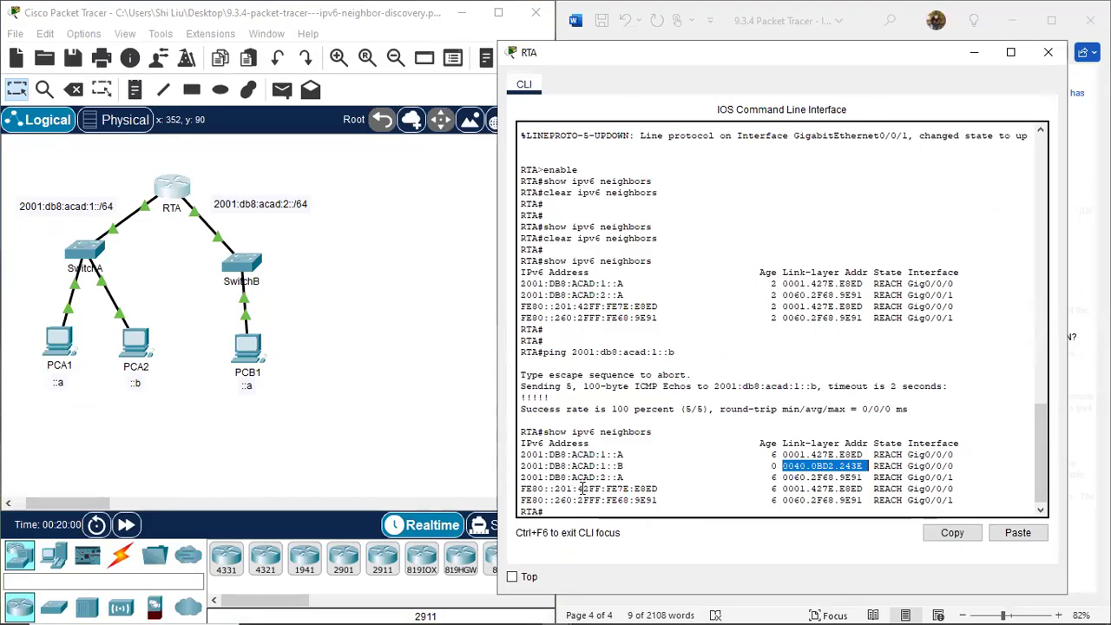
click(866, 494)
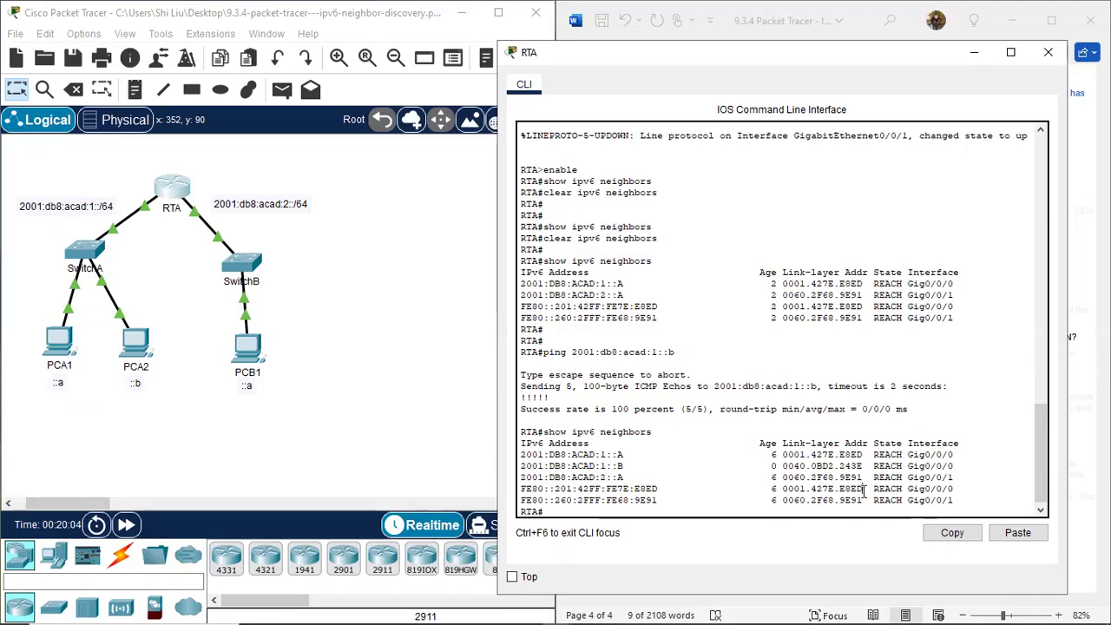
drag(865, 491, 840, 491)
drag(662, 491, 639, 492)
drag(835, 491, 826, 492)
click(626, 488)
drag(812, 491, 823, 492)
drag(577, 490, 590, 490)
drag(806, 489, 794, 489)
click(565, 489)
drag(572, 489, 567, 491)
click(681, 489)
drag(782, 489, 861, 489)
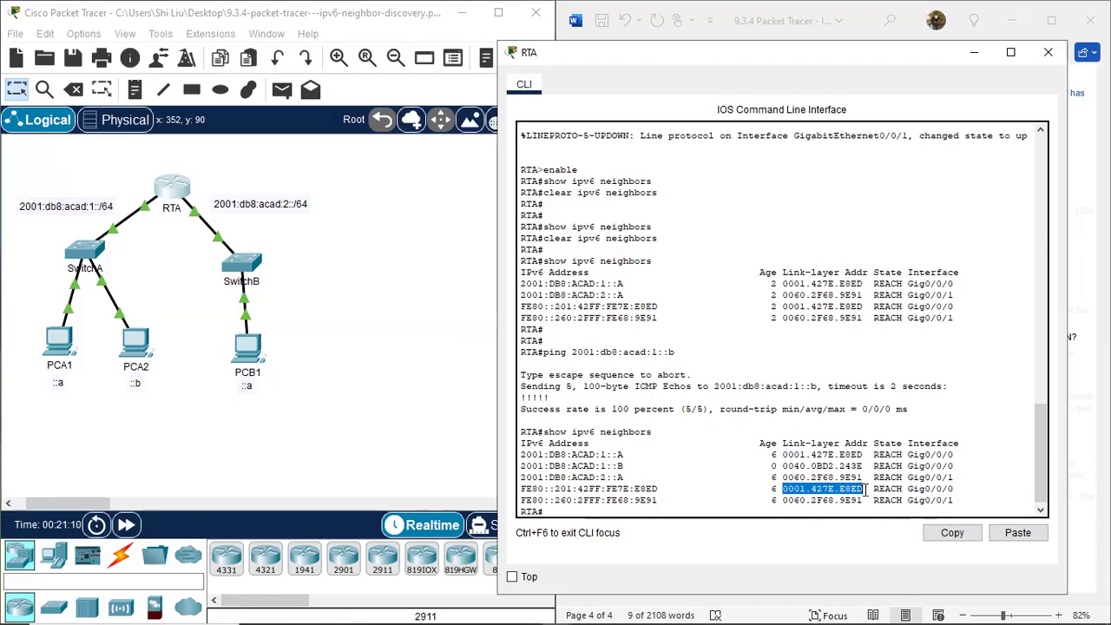
click(830, 489)
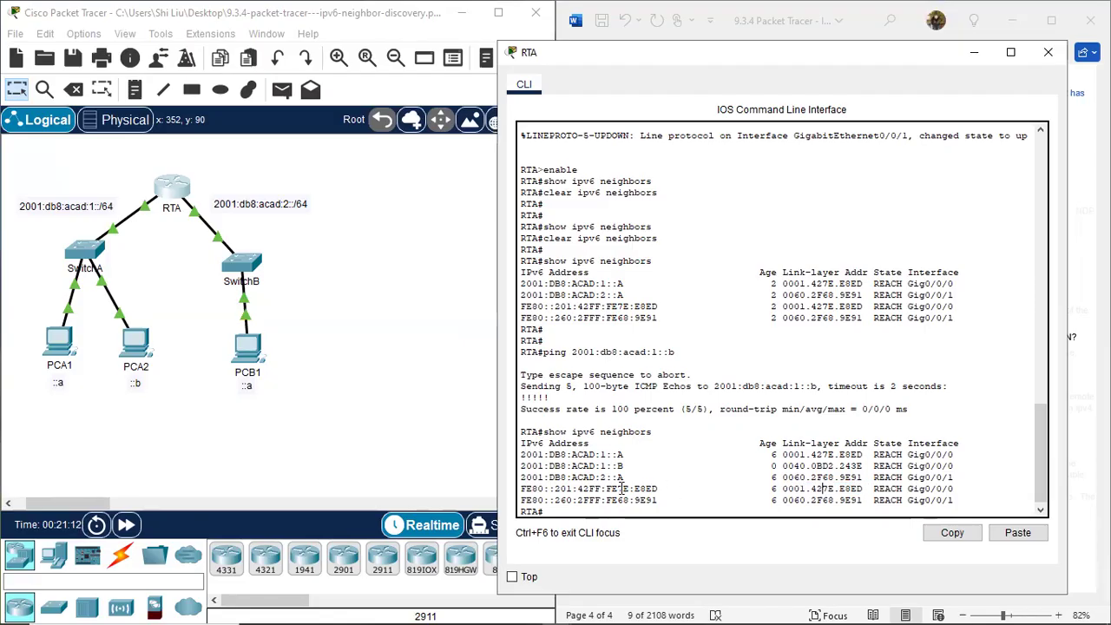
Examine the FF:FE portion of both link-local addresses and the leading digits of PCA1's link-layer address, then close RTA's window.
drag(590, 489, 620, 490)
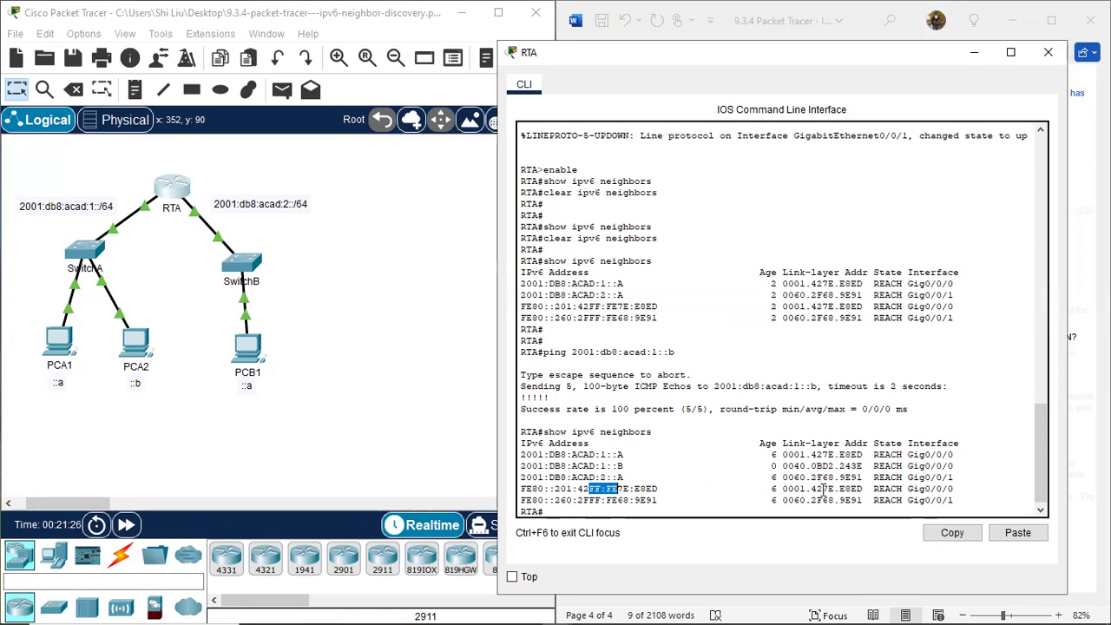
drag(589, 501, 618, 503)
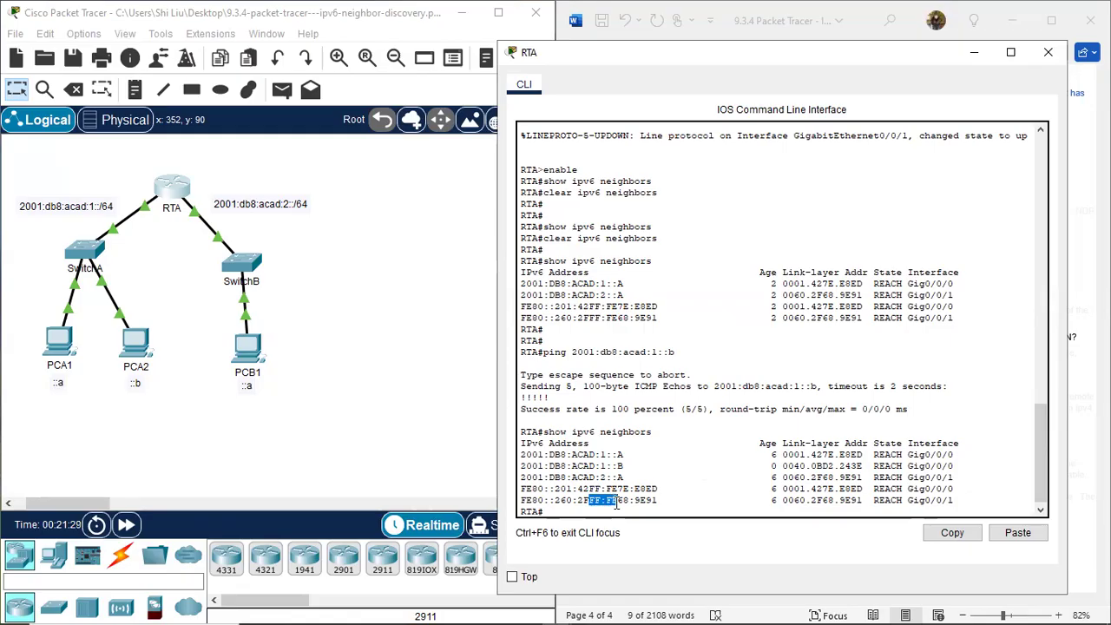
click(829, 499)
drag(782, 489, 795, 492)
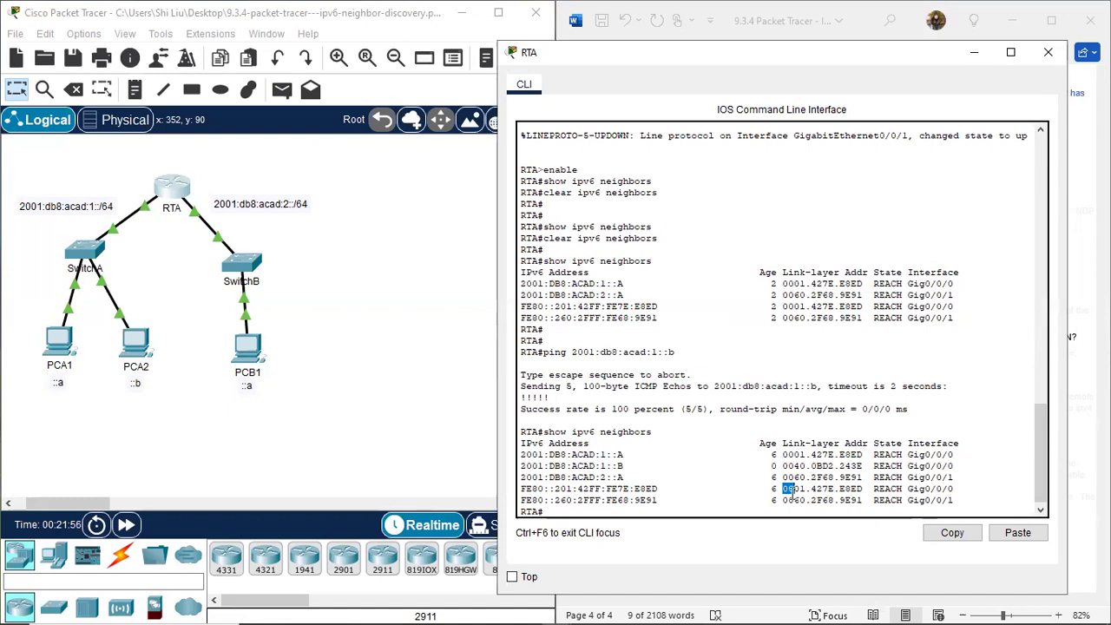
click(791, 489)
drag(789, 489, 795, 489)
drag(823, 499, 827, 498)
click(1053, 55)
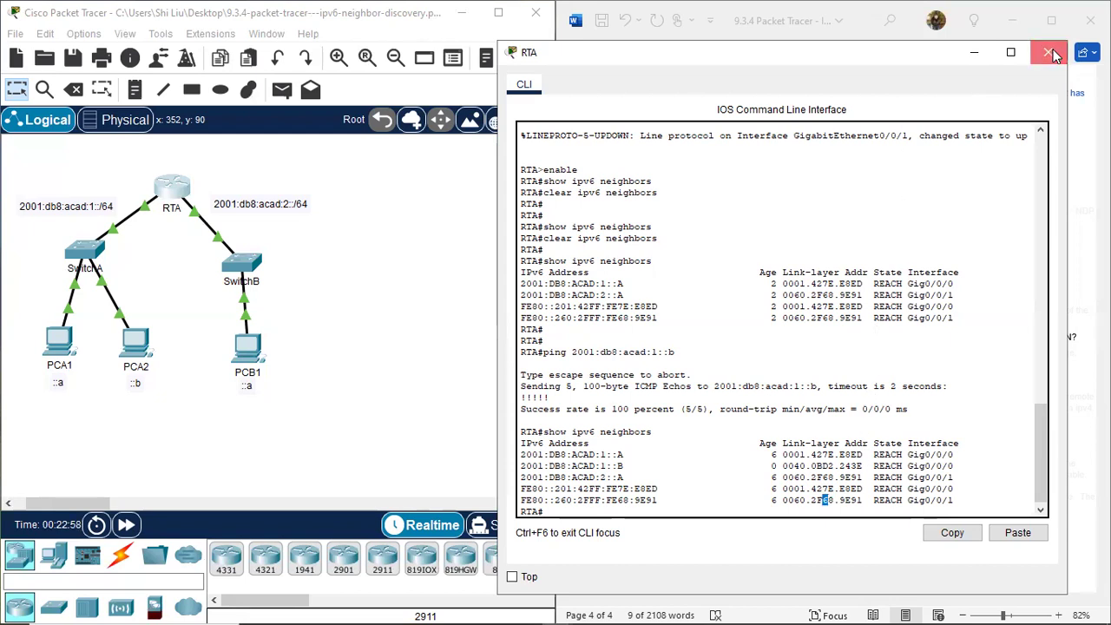
click(972, 57)
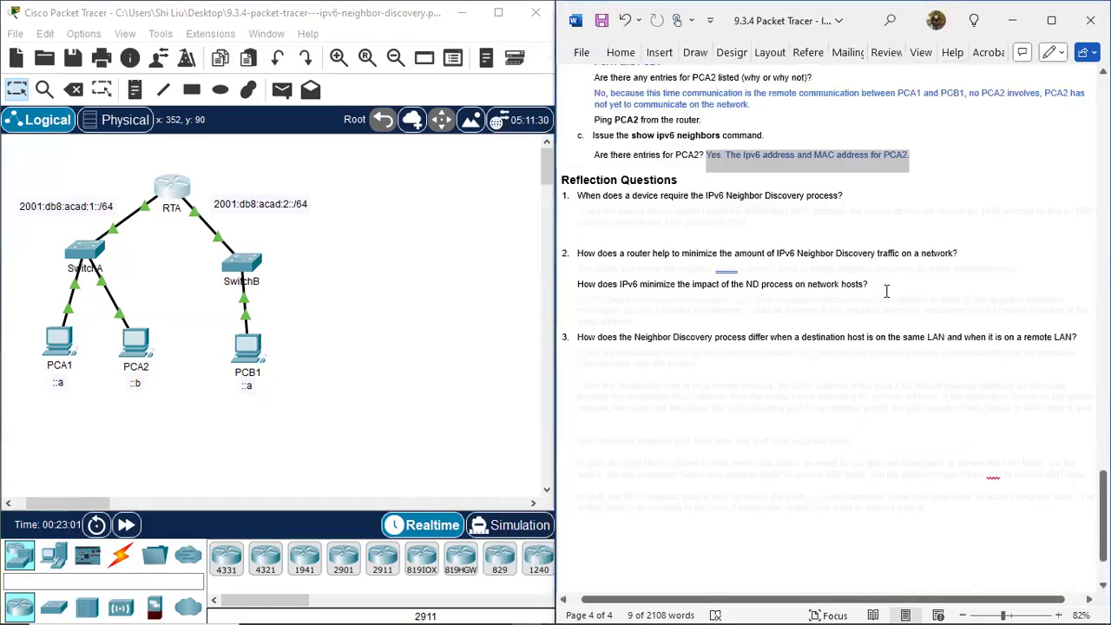
Colour the hidden answer to reflection question 1, about when Neighbor Discovery is required, blue.
click(959, 155)
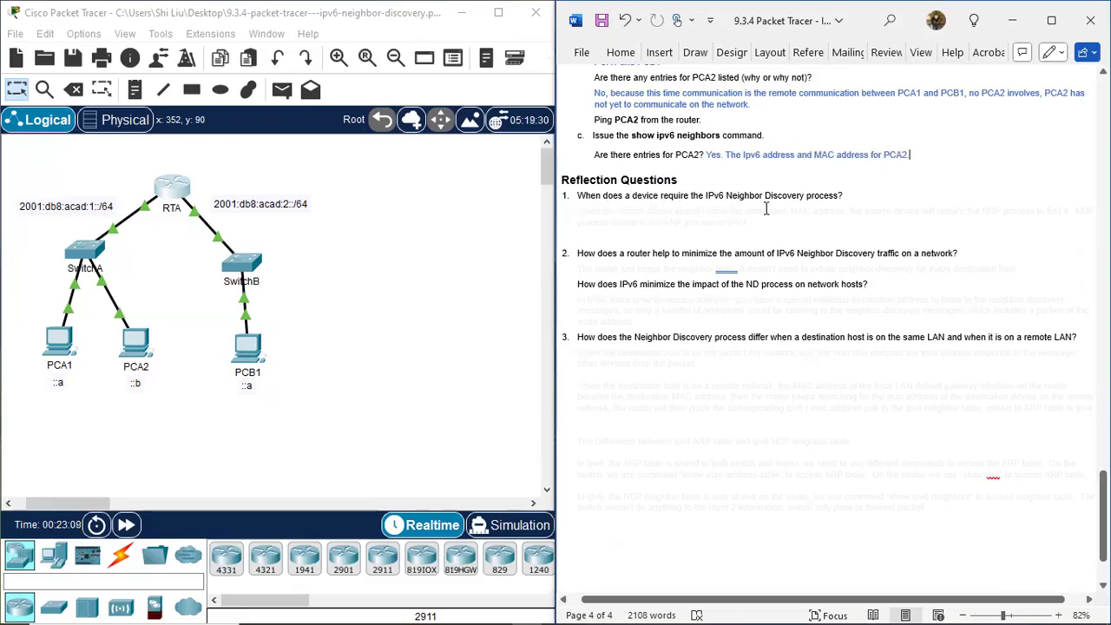
drag(580, 211, 788, 221)
click(894, 195)
click(690, 276)
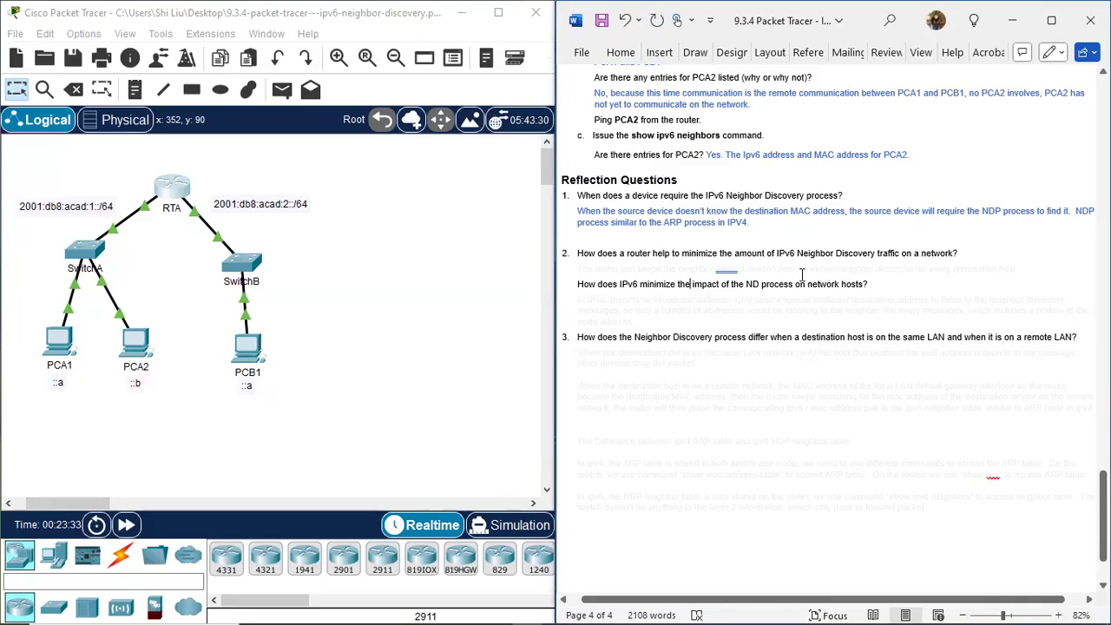
Colour both hidden answers of reflection question 2, on router traffic reduction and impact on network hosts, blue.
drag(580, 268, 1099, 271)
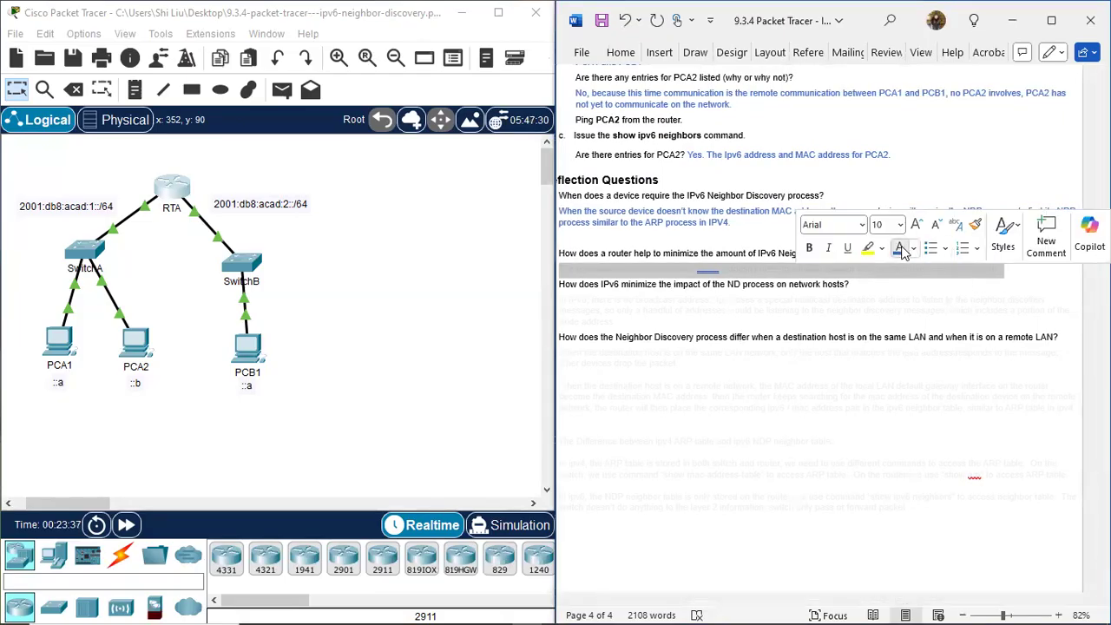
click(901, 249)
click(675, 395)
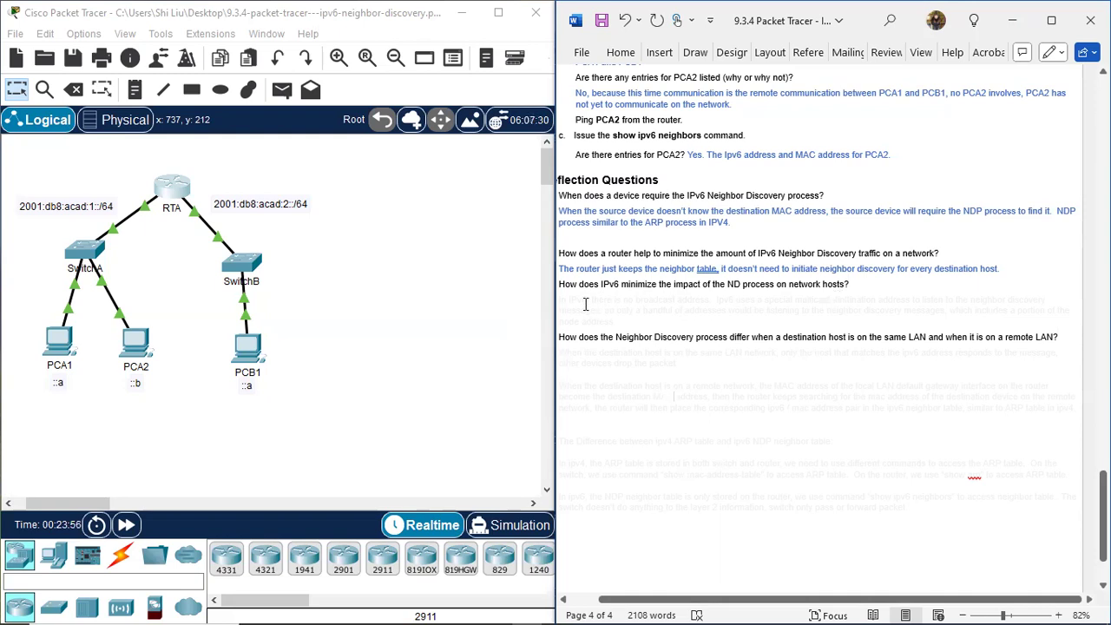
drag(570, 304, 821, 322)
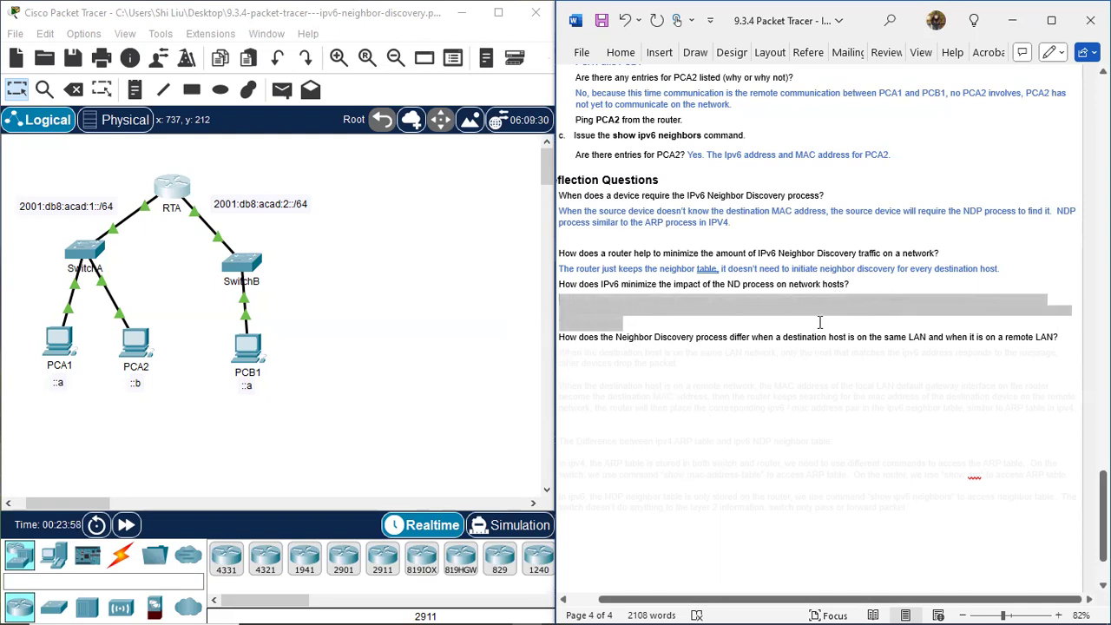
click(899, 296)
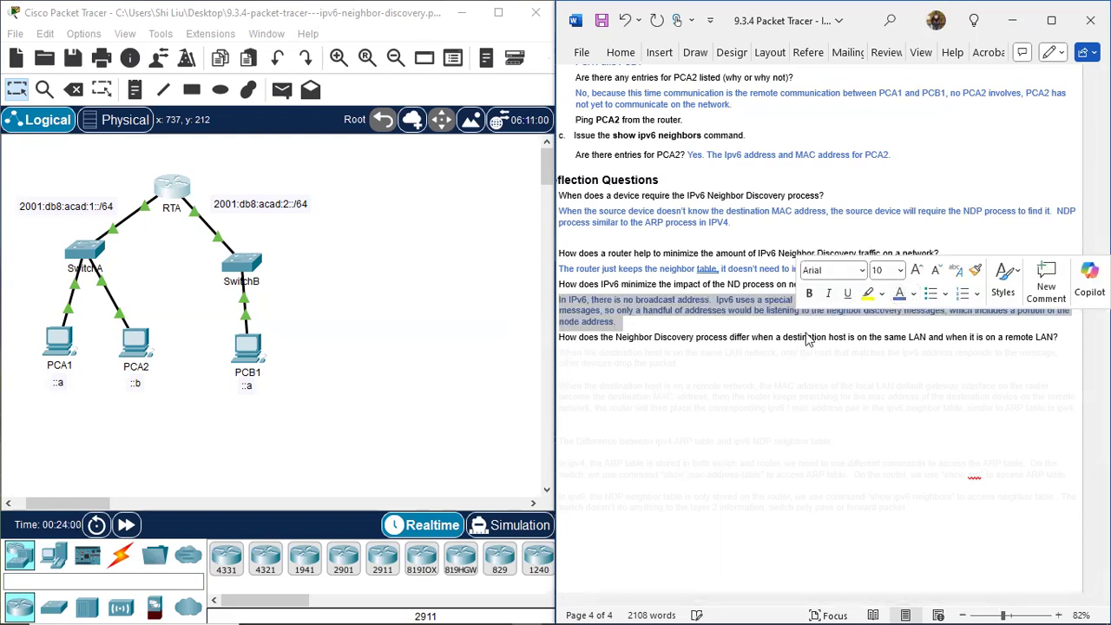
click(711, 373)
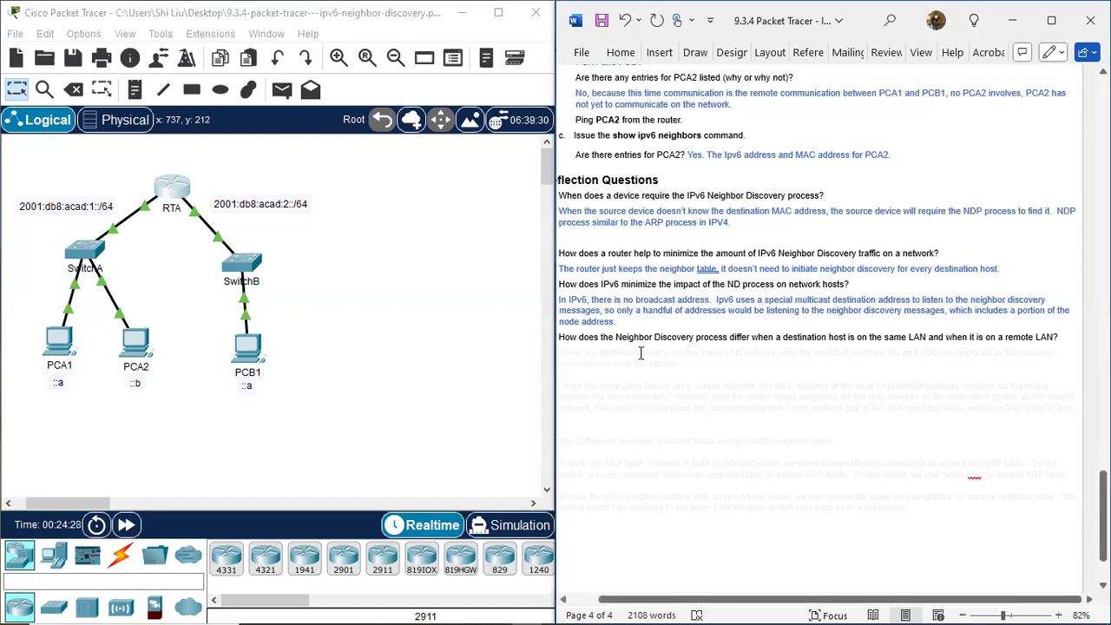
Colour the hidden answer to reflection question 3 and the notes comparing the IPv4 ARP and IPv6 NDP neighbor tables blue.
scroll(682, 358, down, 2)
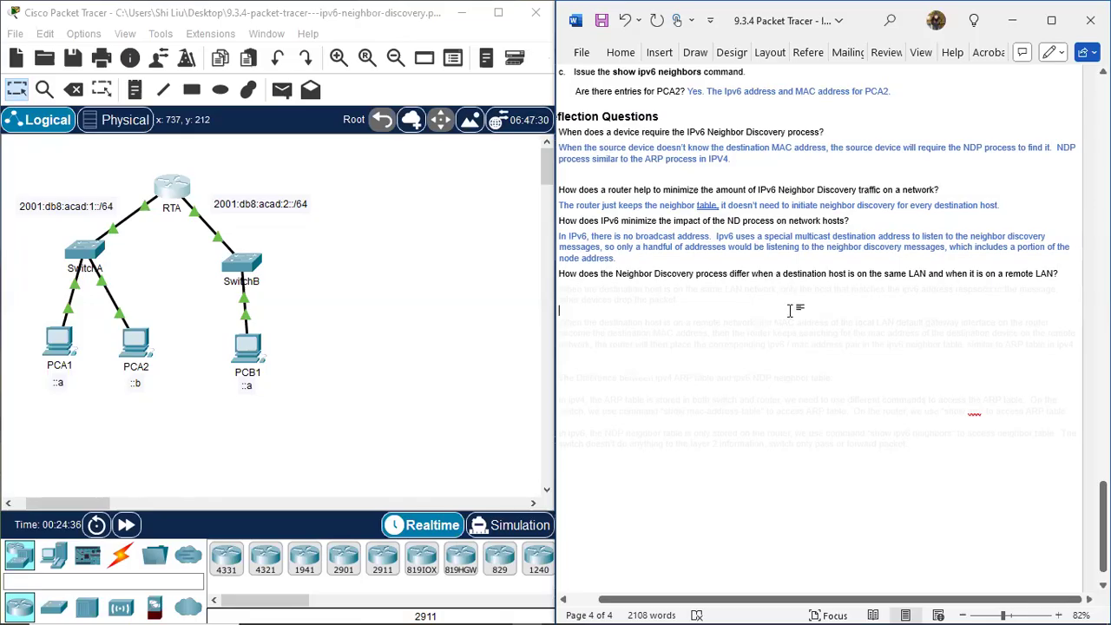
drag(560, 288, 686, 488)
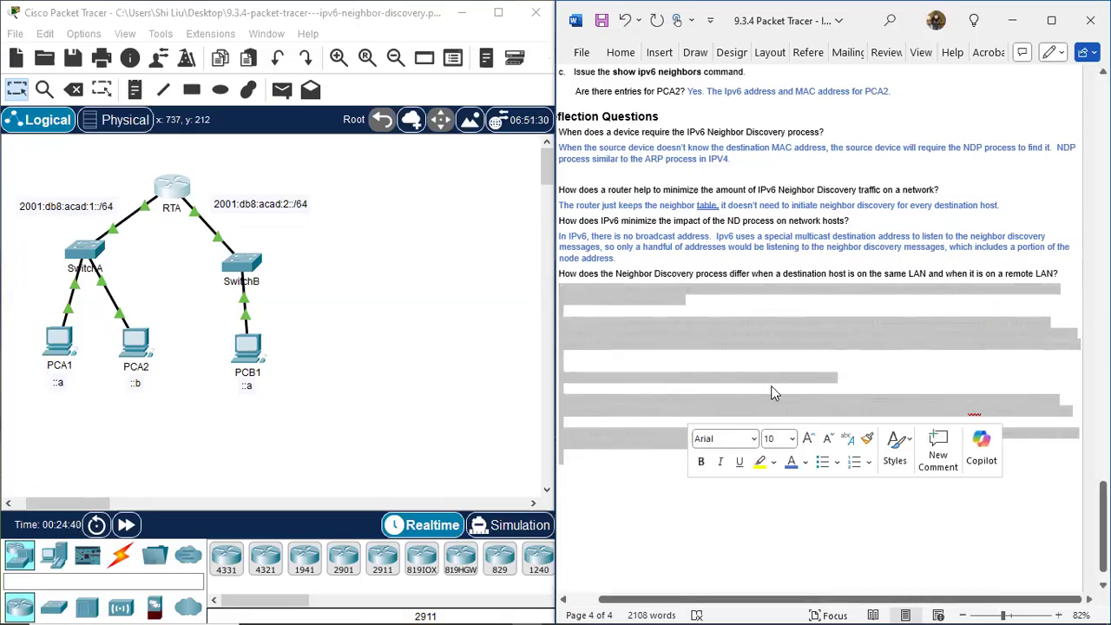
click(790, 461)
click(658, 467)
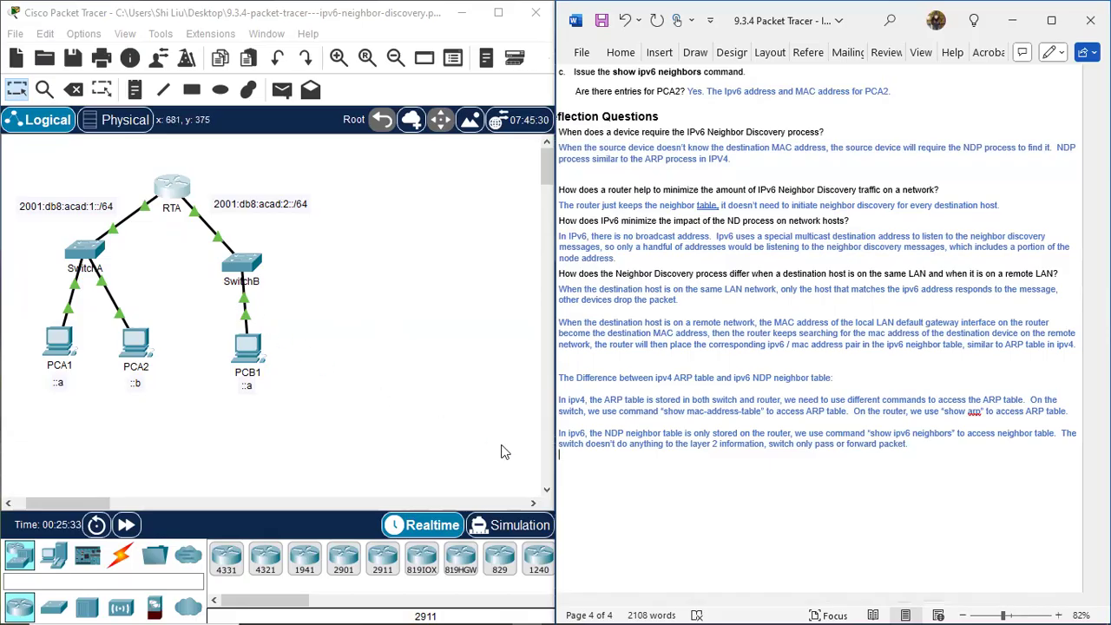
Review the answered document from the end of the reflection questions back up to the Part 1 instructions.
scroll(669, 494, down, 1)
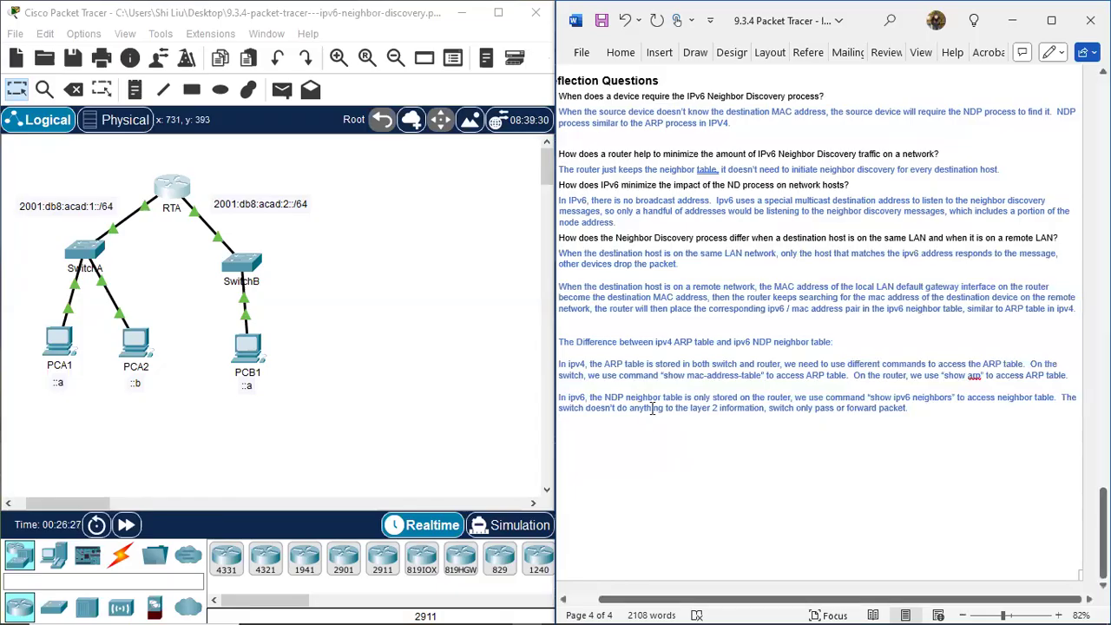
scroll(825, 401, up, 4)
scroll(831, 397, up, 20)
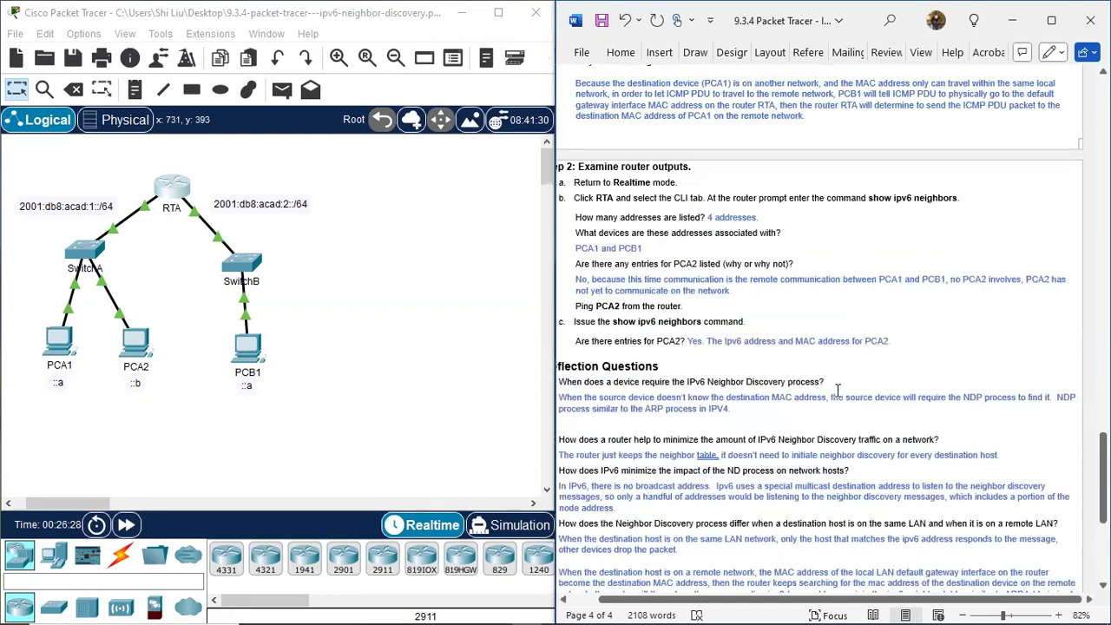
scroll(694, 289, up, 20)
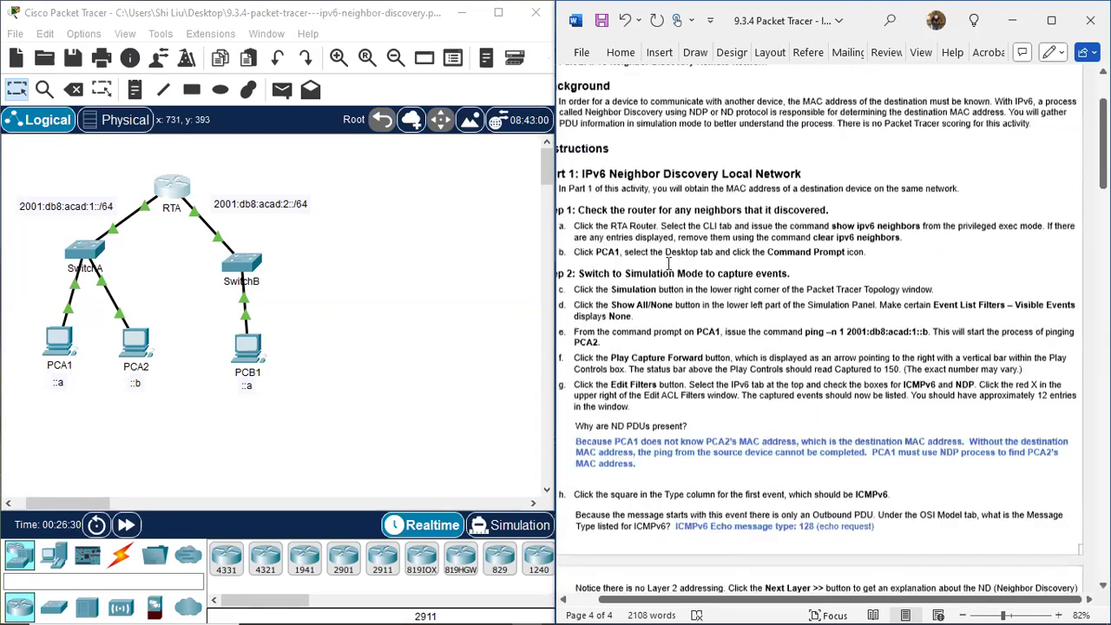